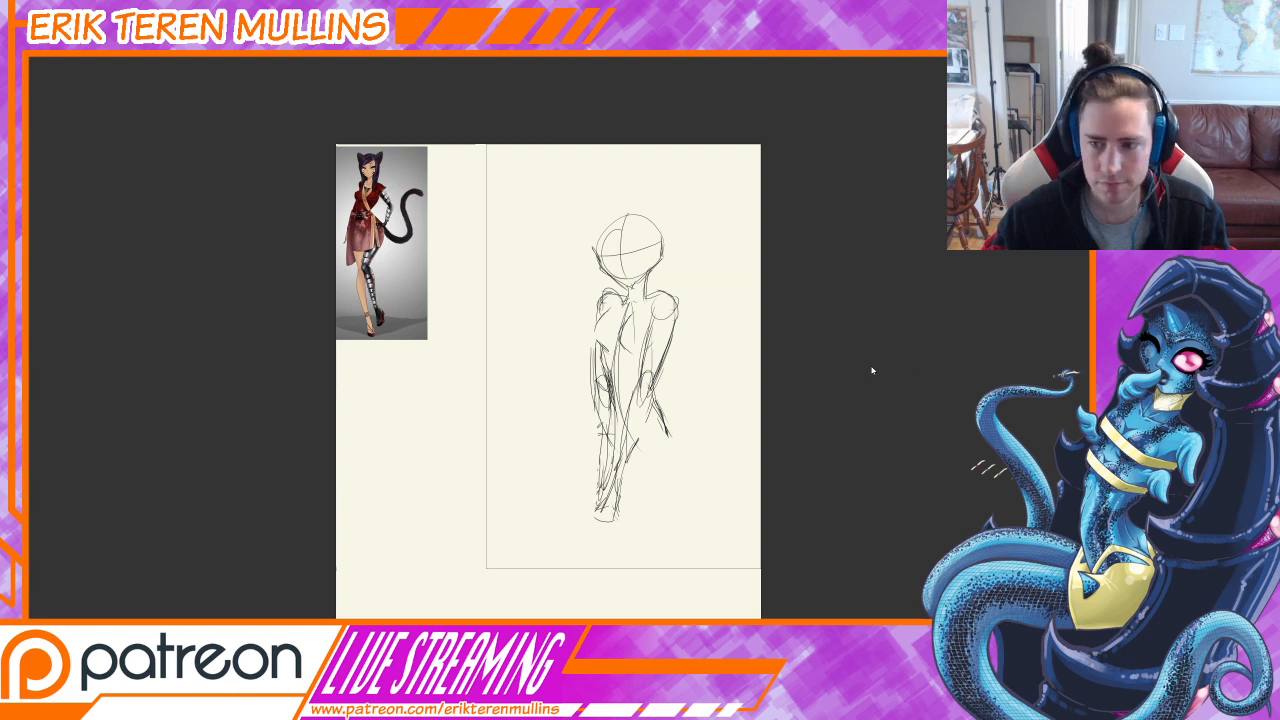
# Step: Paste the blue-skinned pirate reference image, enlarge it, and place it directly below the cat-girl reference
pyautogui.hotkey('ctrl', 'v')
pyautogui.moveTo(669, 412); pyautogui.dragTo(421, 414)
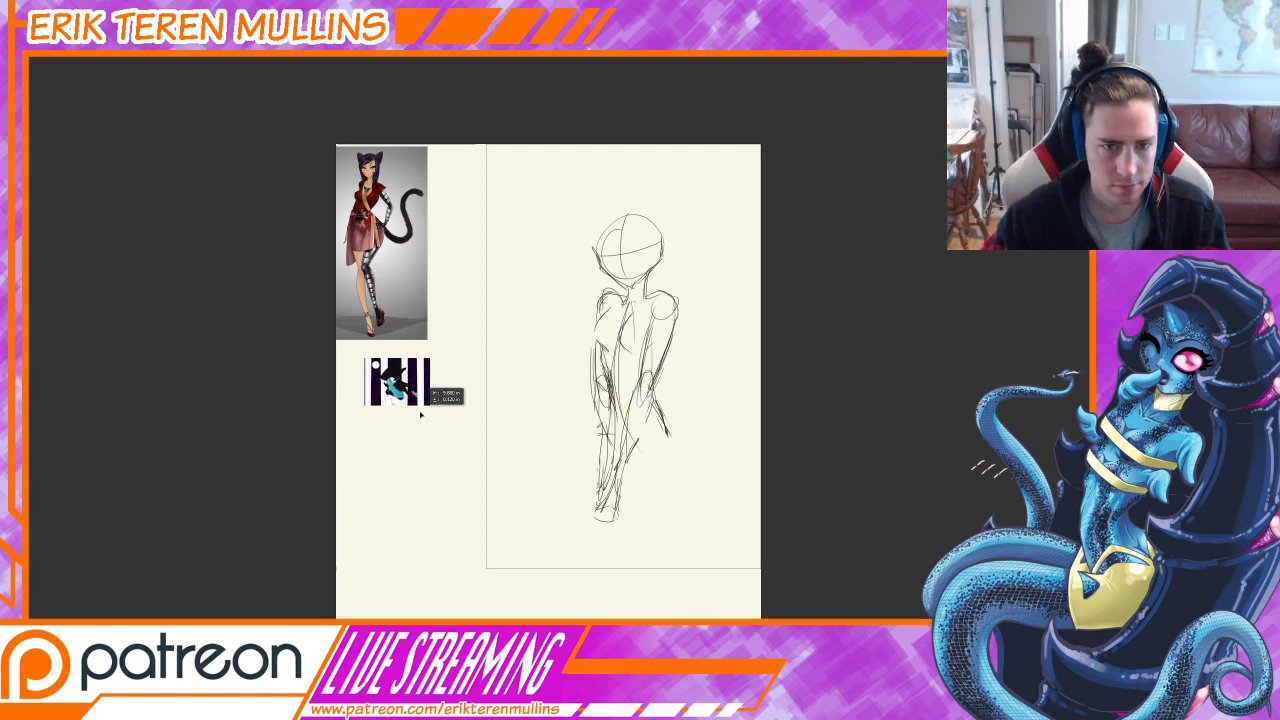
pyautogui.hotkey('ctrl', 't')
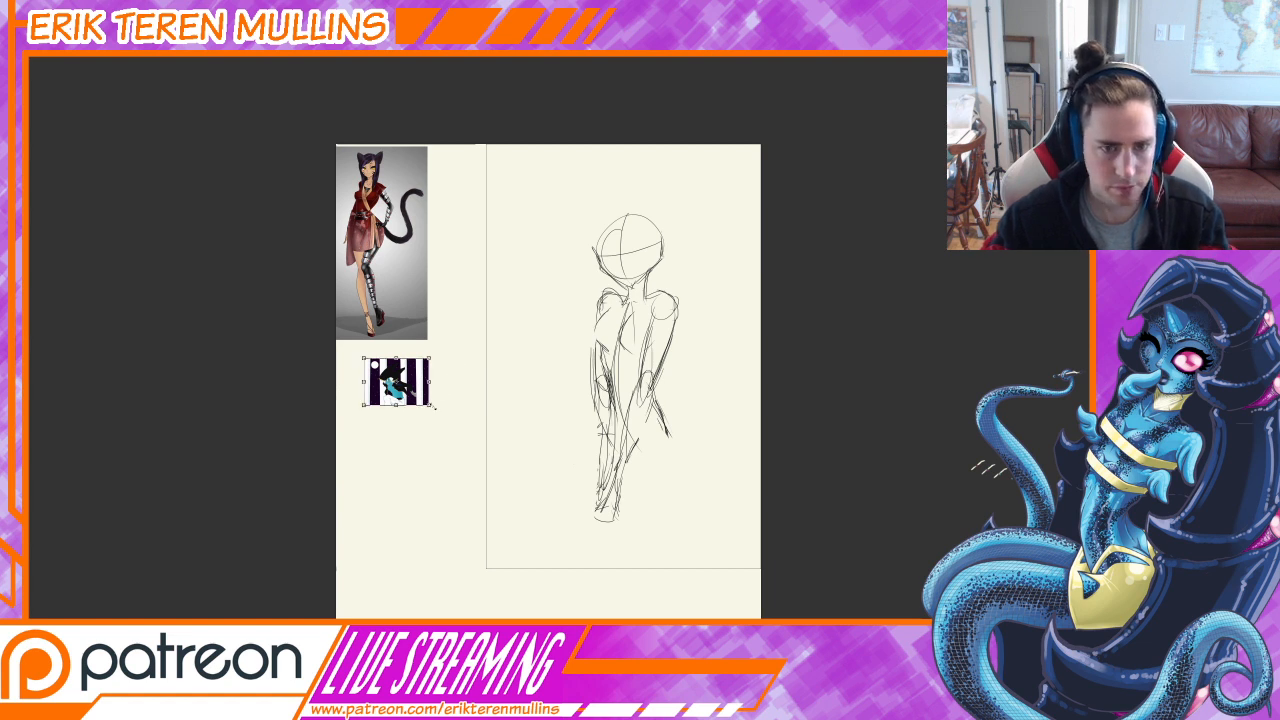
pyautogui.moveTo(431, 405); pyautogui.dragTo(500, 457)
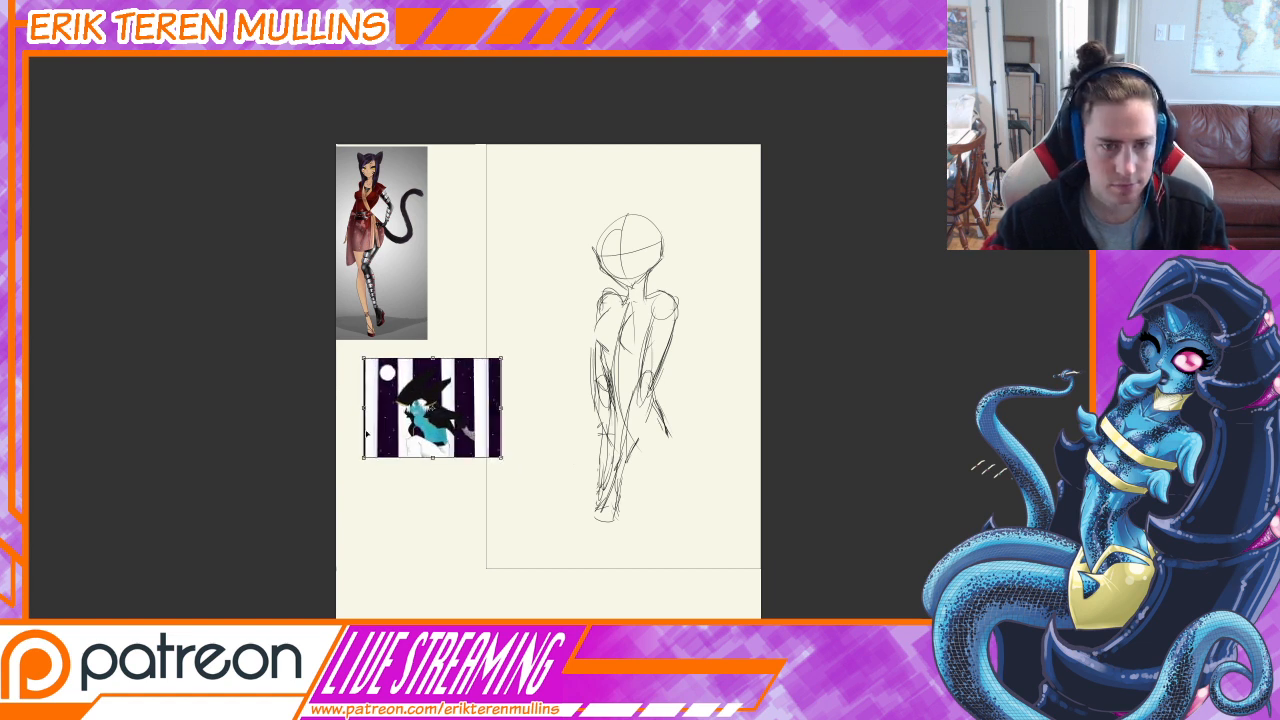
pyautogui.moveTo(364, 458); pyautogui.dragTo(291, 510)
pyautogui.moveTo(398, 486); pyautogui.dragTo(412, 467)
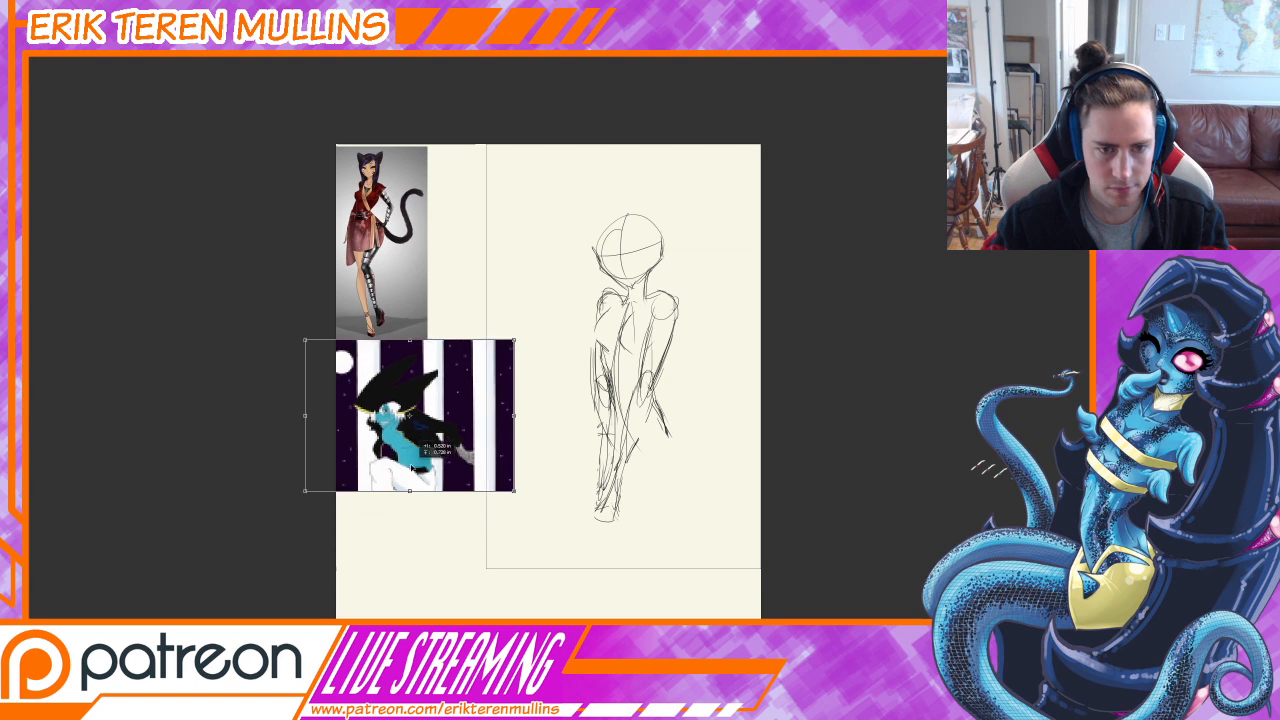
pyautogui.press('Return')
# Step: Trim off the edge of the pirate reference that overlaps the framed drawing area, and clear the selection
pyautogui.moveTo(578, 285); pyautogui.dragTo(481, 537)
pyautogui.press('Delete')
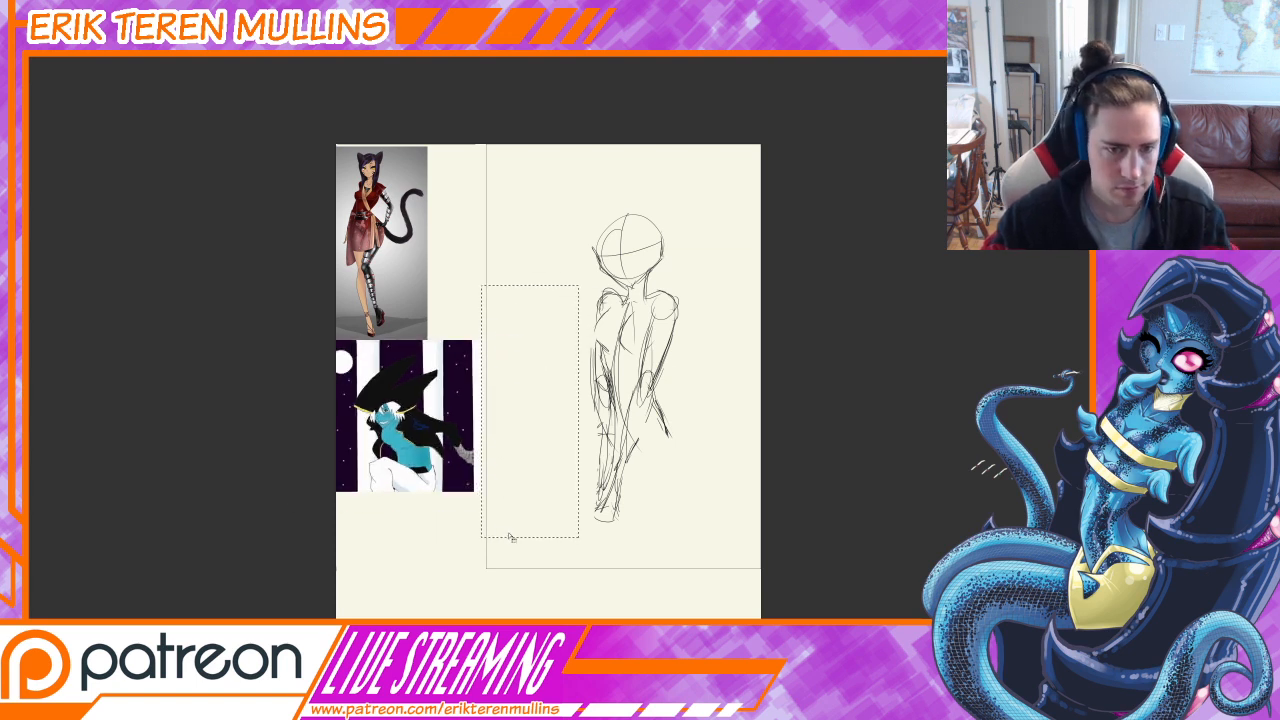
pyautogui.hotkey('ctrl', 'd')
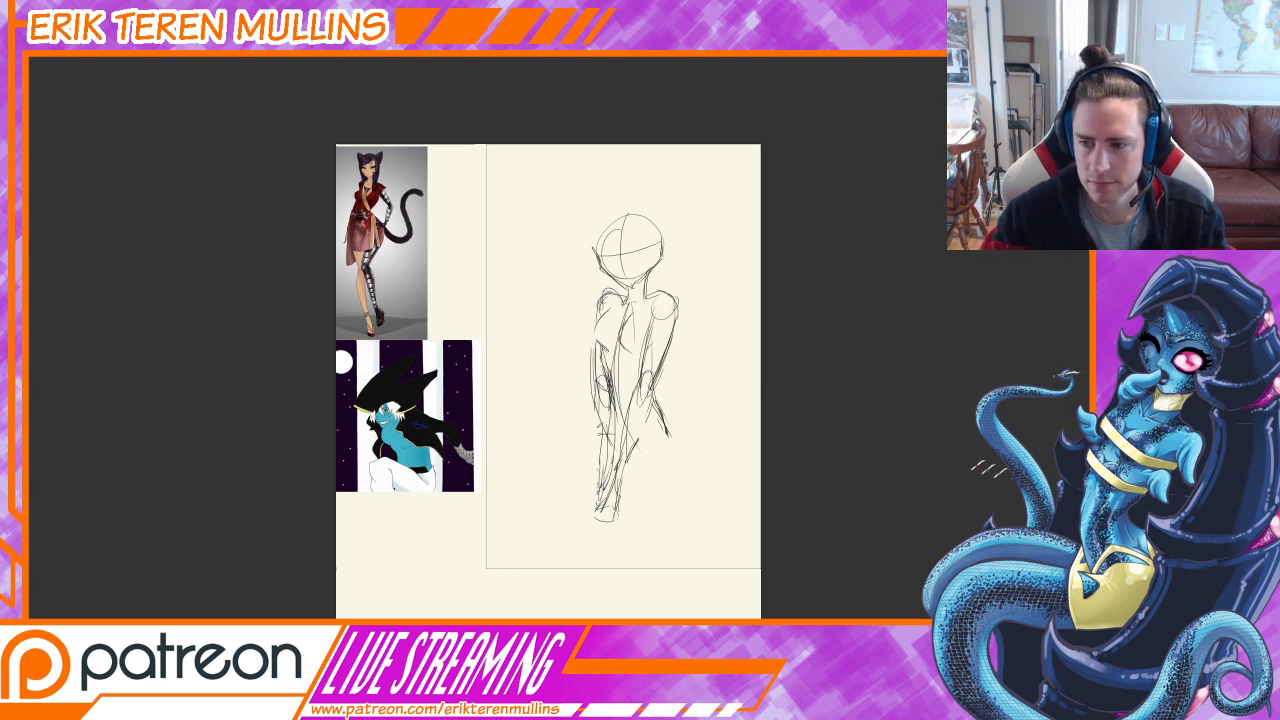
pyautogui.press('Delete')
pyautogui.hotkey('ctrl', 'z')
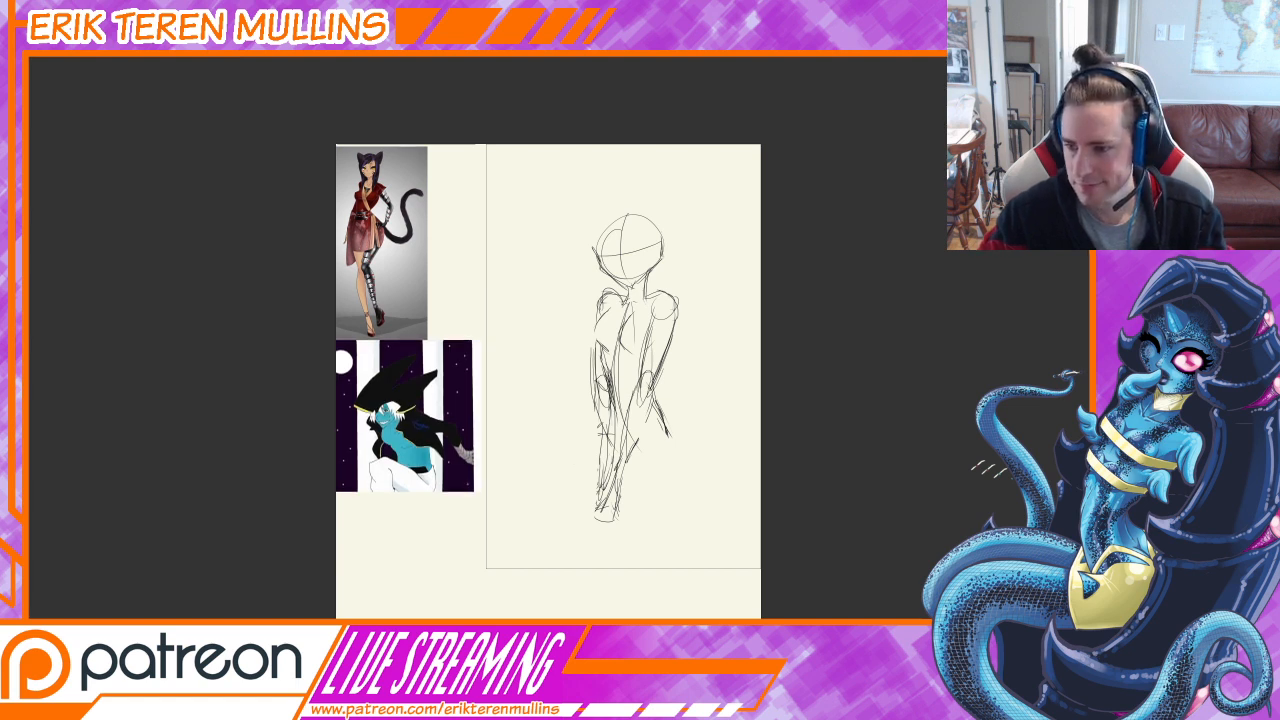
pyautogui.press('Delete')
pyautogui.hotkey('ctrl', 'z')
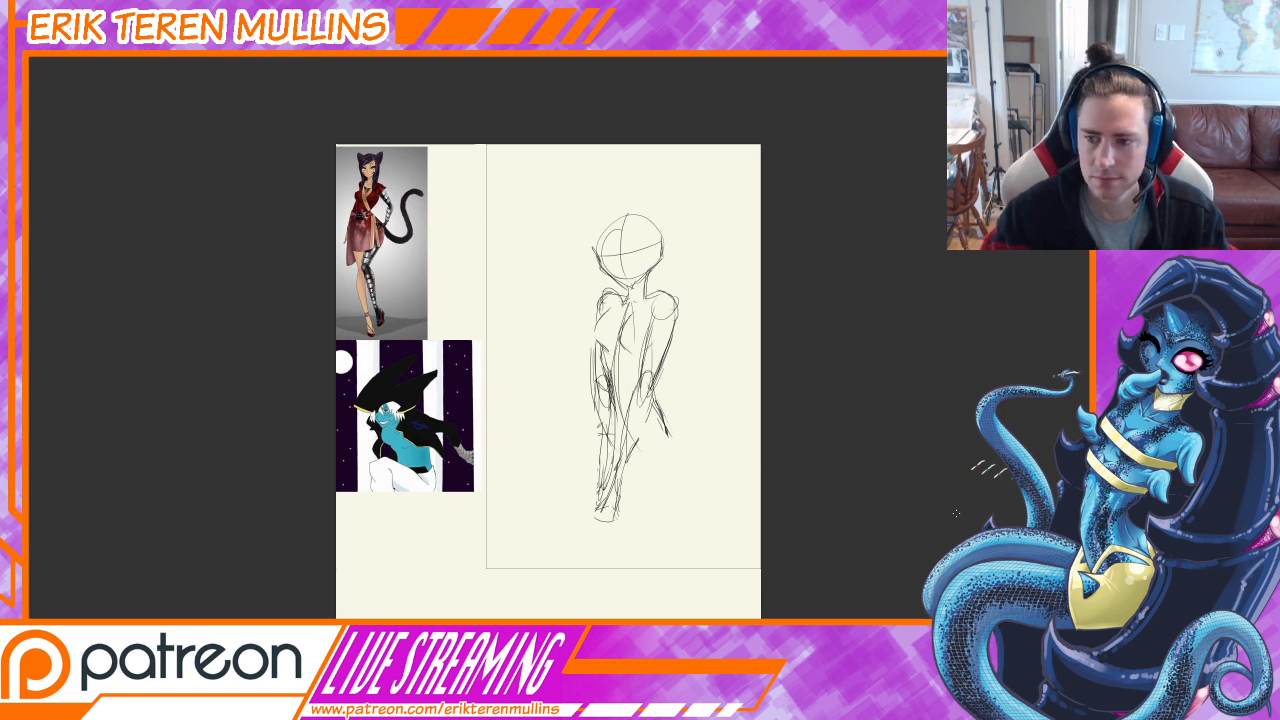
# Step: Sketch the figure's hip curve from the waist, with a large round form for the near hip
pyautogui.moveTo(666, 430)
pyautogui.mouseDown()
pyautogui.moveTo(663, 401)
pyautogui.moveTo(629, 418)
pyautogui.mouseUp()
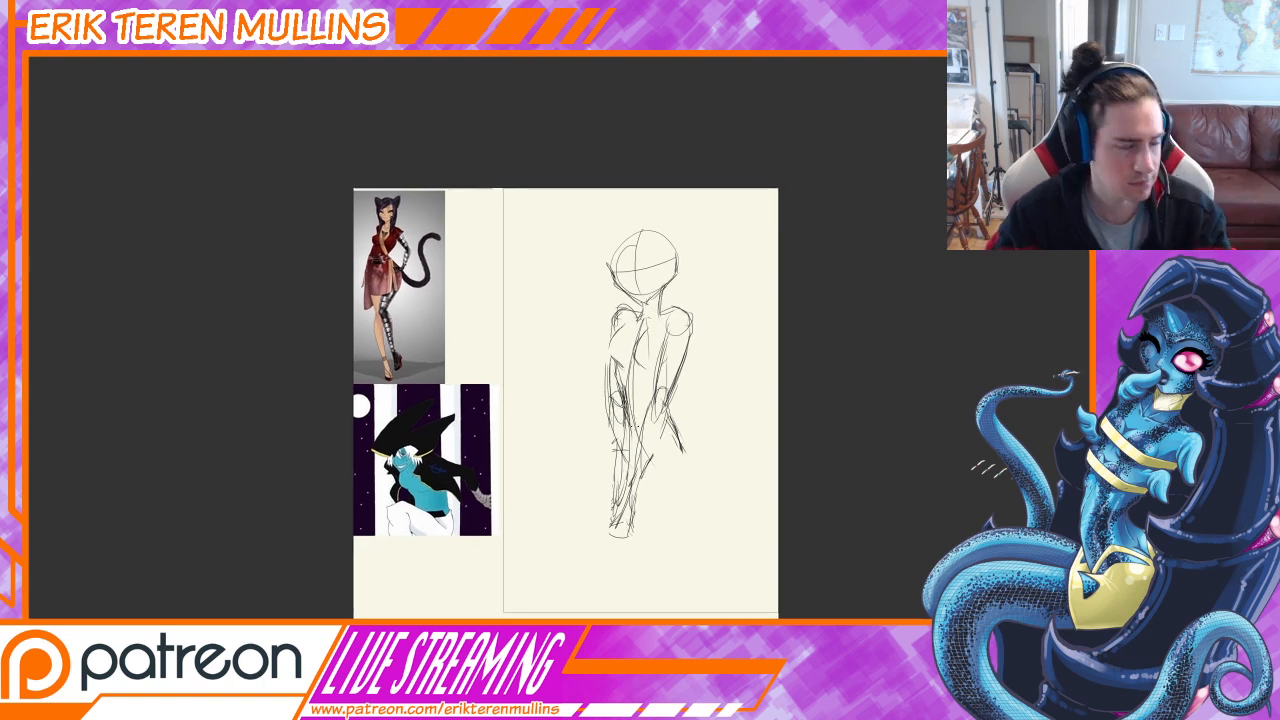
pyautogui.moveTo(692, 443); pyautogui.dragTo(682, 412)
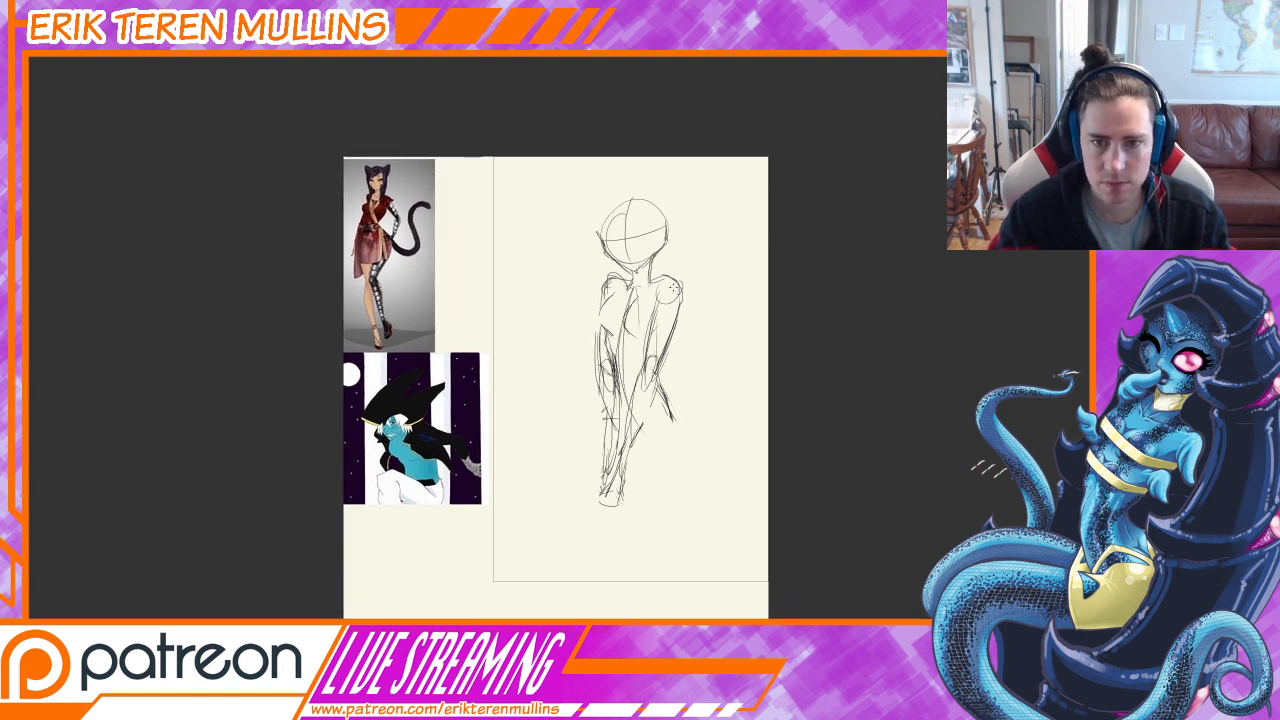
pyautogui.moveTo(675, 289)
pyautogui.mouseDown()
pyautogui.moveTo(649, 367)
pyautogui.moveTo(687, 437)
pyautogui.moveTo(679, 454)
pyautogui.moveTo(690, 443)
pyautogui.moveTo(674, 460)
pyautogui.moveTo(632, 461)
pyautogui.moveTo(665, 466)
pyautogui.mouseUp()
pyautogui.moveTo(654, 412); pyautogui.dragTo(671, 445)
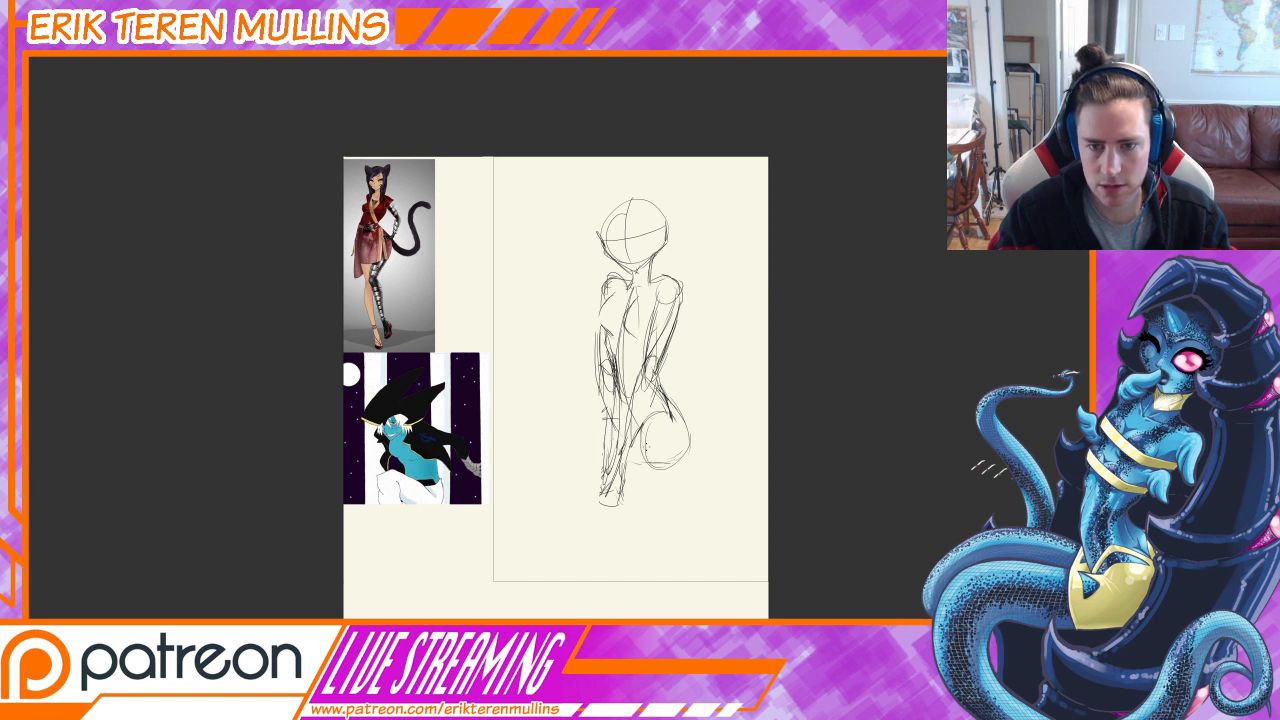
# Step: Sketch the near thigh running down from the hip, ending in overlapping round forms for the knee
pyautogui.moveTo(654, 488); pyautogui.dragTo(635, 488)
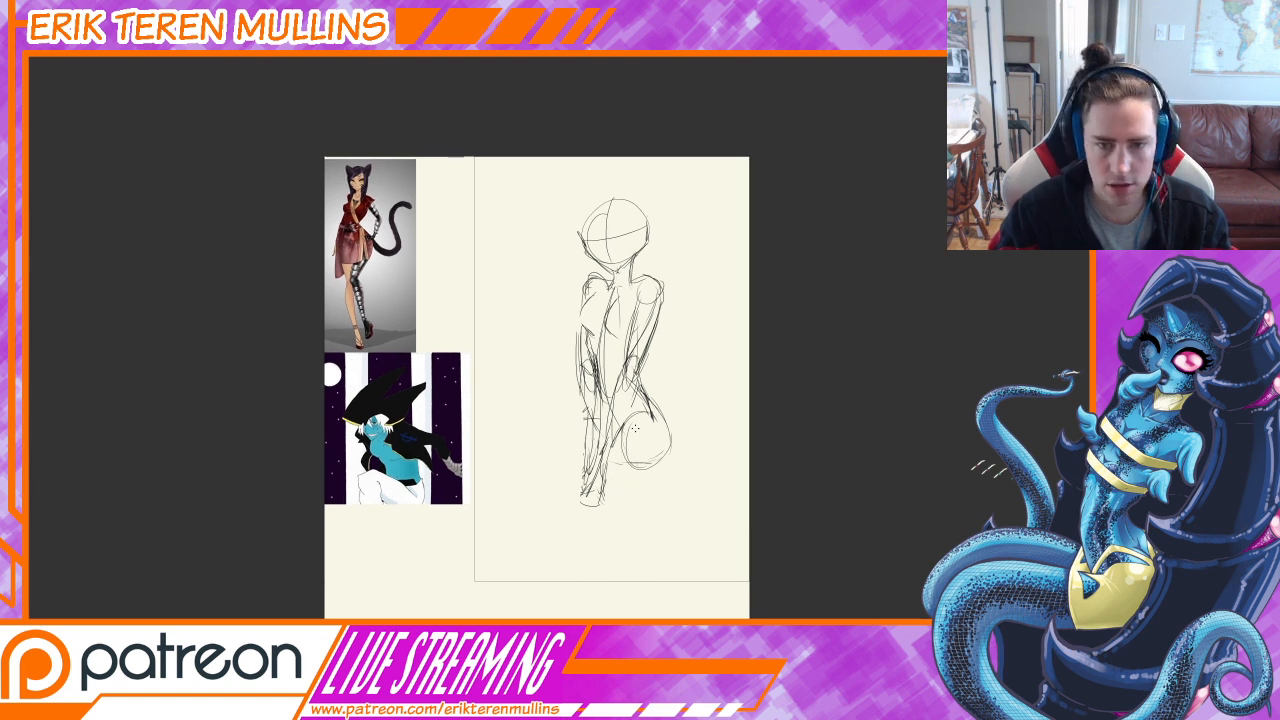
pyautogui.moveTo(634, 428); pyautogui.dragTo(612, 530)
pyautogui.moveTo(622, 455); pyautogui.dragTo(600, 536)
pyautogui.moveTo(608, 485)
pyautogui.mouseDown()
pyautogui.moveTo(592, 546)
pyautogui.moveTo(670, 452)
pyautogui.mouseUp()
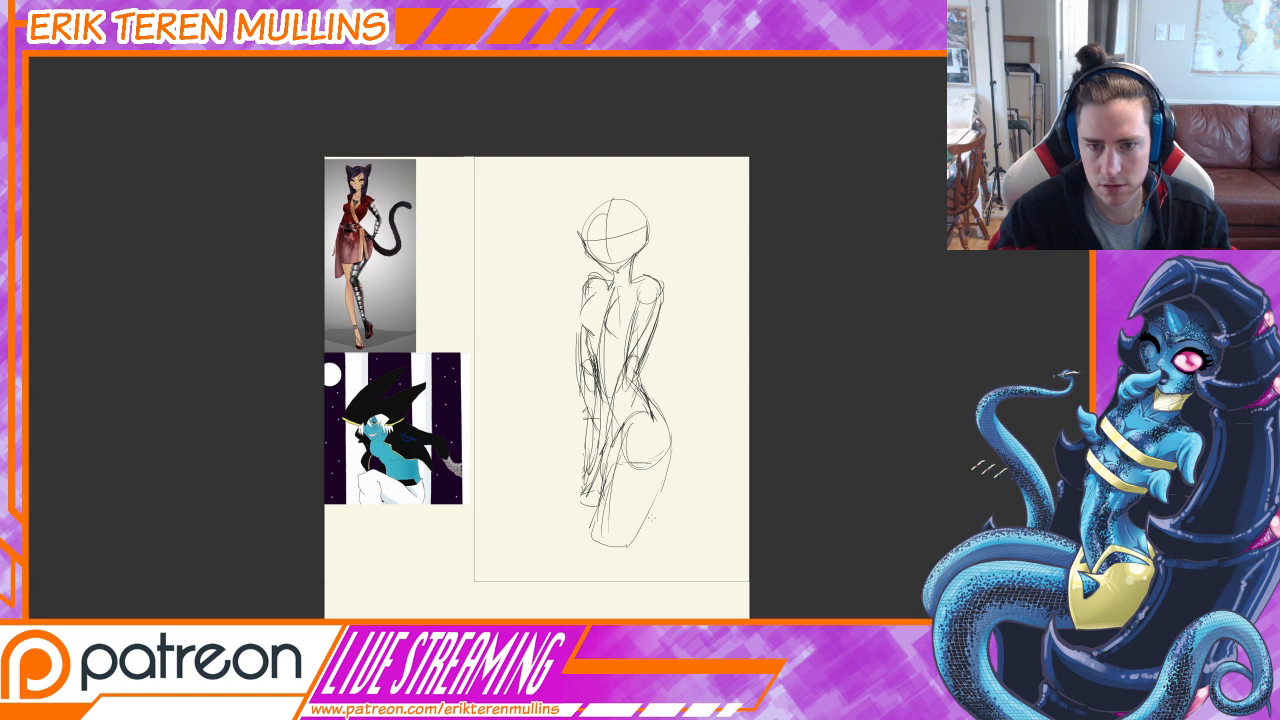
pyautogui.moveTo(652, 495)
pyautogui.mouseDown()
pyautogui.moveTo(628, 564)
pyautogui.moveTo(592, 536)
pyautogui.moveTo(602, 570)
pyautogui.mouseUp()
pyautogui.moveTo(640, 520); pyautogui.dragTo(604, 540)
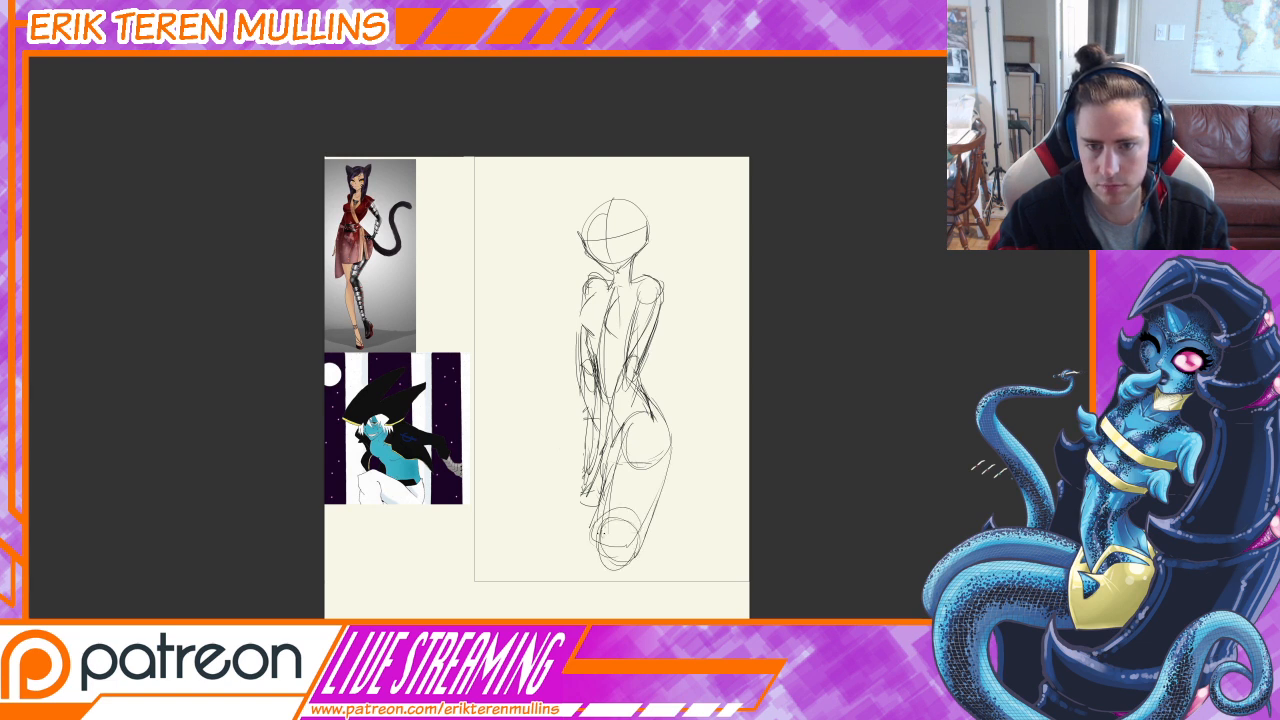
# Step: Reinforce the near thigh's outline and sketch the lower leg folded behind it with the foot at the hip
pyautogui.moveTo(620, 450); pyautogui.dragTo(604, 520)
pyautogui.moveTo(672, 460); pyautogui.dragTo(656, 508)
pyautogui.moveTo(652, 526)
pyautogui.mouseDown()
pyautogui.moveTo(634, 568)
pyautogui.moveTo(680, 470)
pyautogui.mouseUp()
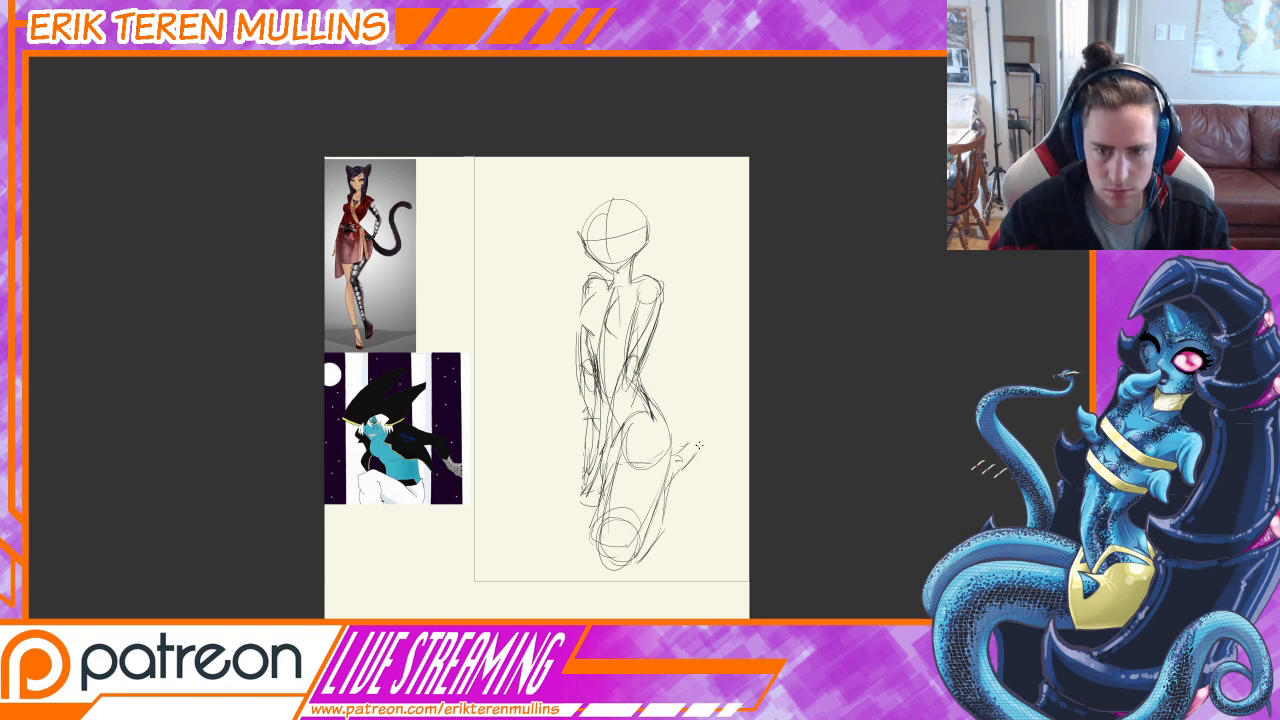
pyautogui.moveTo(684, 445); pyautogui.dragTo(653, 550)
pyautogui.moveTo(667, 501); pyautogui.dragTo(627, 567)
pyautogui.moveTo(661, 455); pyautogui.dragTo(672, 451)
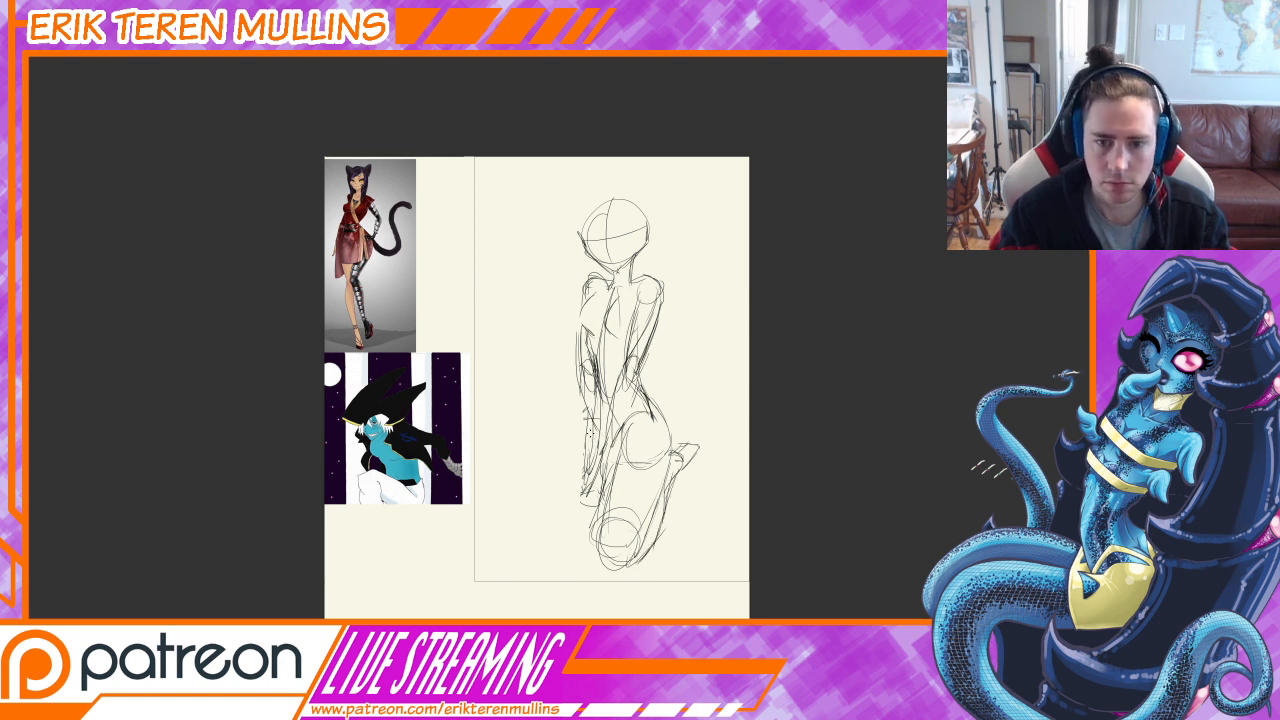
# Step: Sketch the other leg's thigh angled outward from the hands to a bent knee, building up its contour
pyautogui.moveTo(586, 430)
pyautogui.mouseDown()
pyautogui.moveTo(522, 482)
pyautogui.moveTo(527, 537)
pyautogui.mouseUp()
pyautogui.moveTo(529, 481)
pyautogui.mouseDown()
pyautogui.moveTo(551, 516)
pyautogui.moveTo(576, 490)
pyautogui.moveTo(524, 531)
pyautogui.mouseUp()
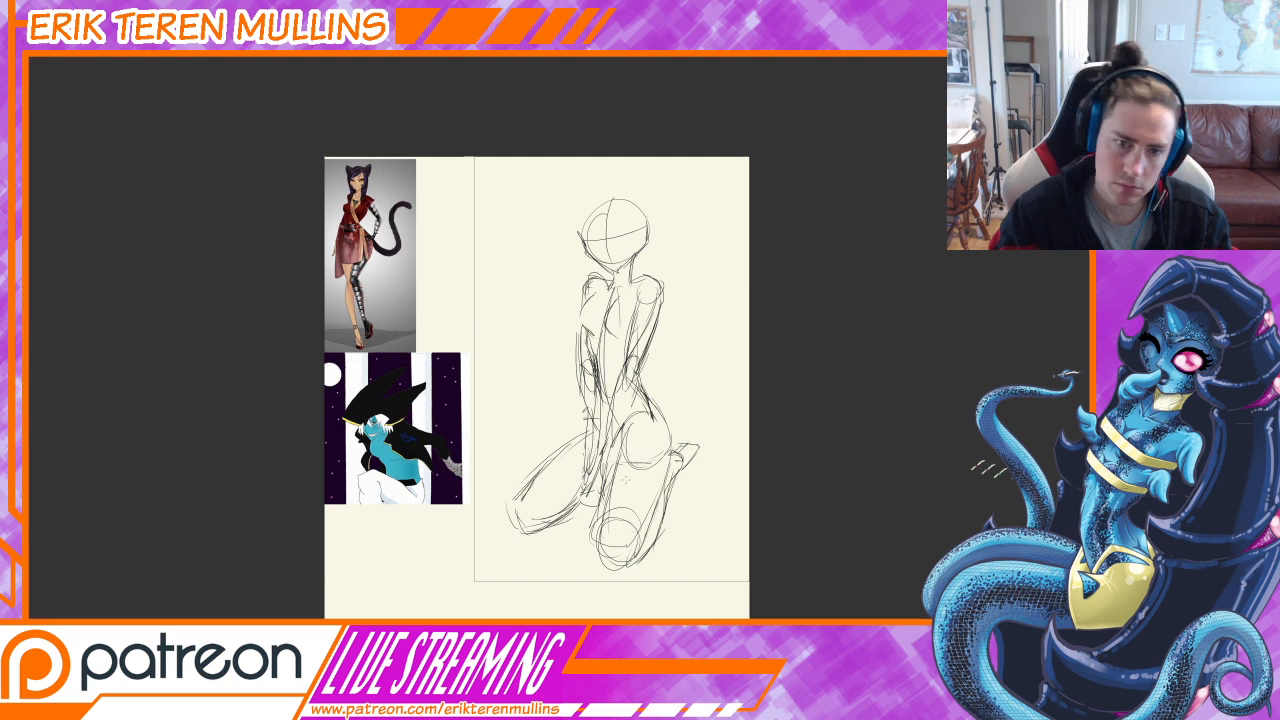
pyautogui.moveTo(578, 443)
pyautogui.mouseDown()
pyautogui.moveTo(686, 443)
pyautogui.moveTo(691, 432)
pyautogui.moveTo(620, 488)
pyautogui.mouseUp()
pyautogui.moveTo(684, 424); pyautogui.dragTo(620, 492)
pyautogui.moveTo(678, 430)
pyautogui.mouseDown()
pyautogui.moveTo(620, 512)
pyautogui.moveTo(684, 494)
pyautogui.moveTo(612, 508)
pyautogui.moveTo(664, 518)
pyautogui.moveTo(608, 488)
pyautogui.moveTo(610, 532)
pyautogui.moveTo(662, 528)
pyautogui.moveTo(636, 531)
pyautogui.mouseUp()
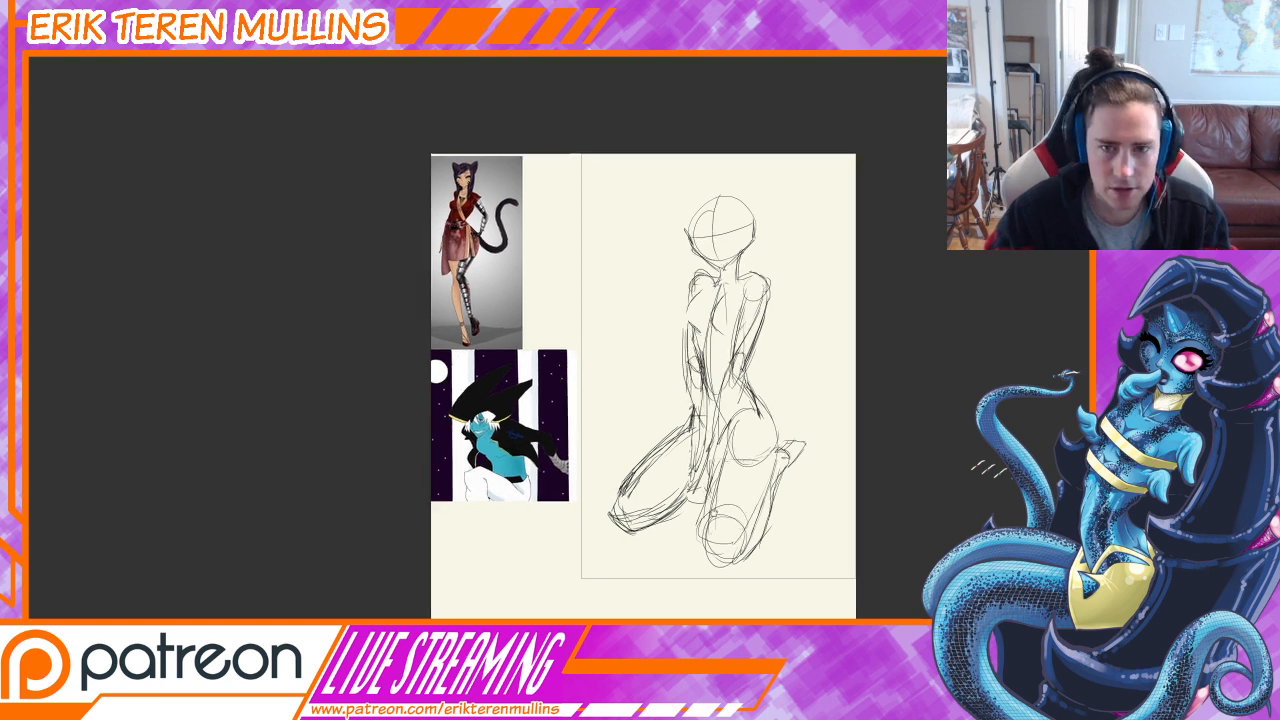
# Step: Examine the hat, hair and open jacket in the blue-skinned pirate reference against the kneeling sketch
pyautogui.moveTo(752, 499)
pyautogui.mouseDown()
pyautogui.moveTo(661, 531)
pyautogui.moveTo(648, 558)
pyautogui.mouseUp()
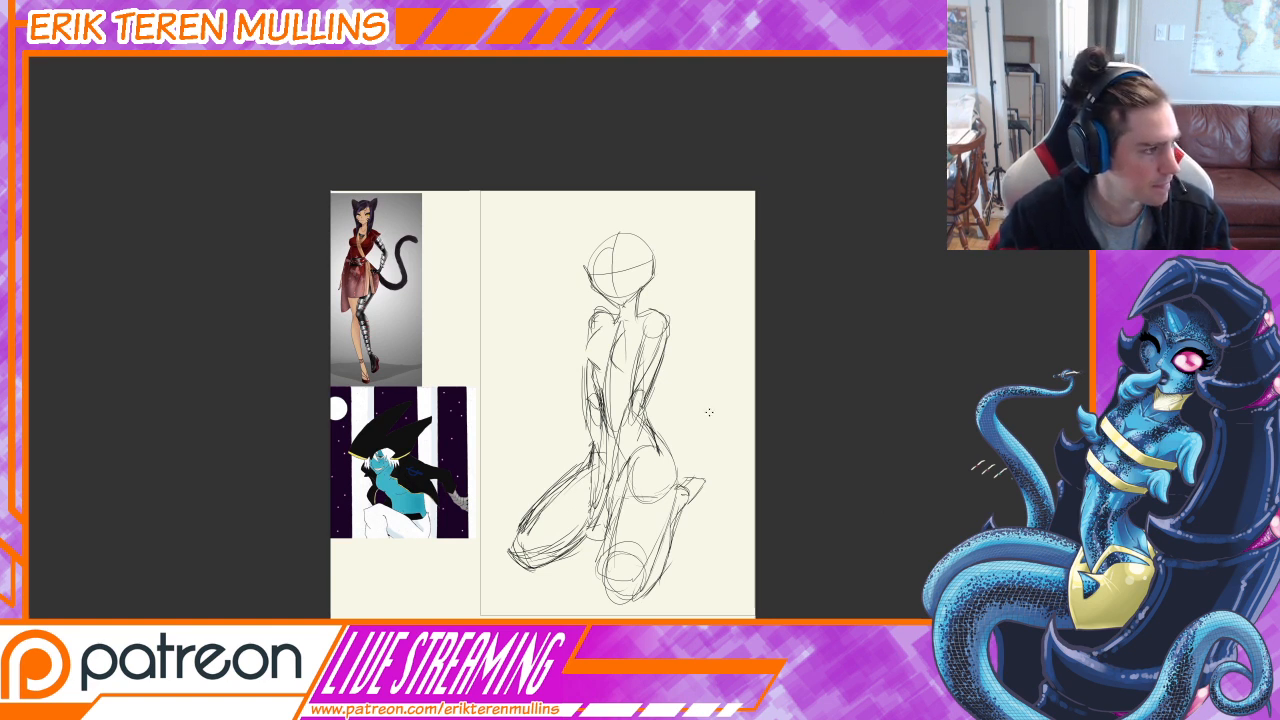
pyautogui.moveTo(687, 416); pyautogui.dragTo(656, 429)
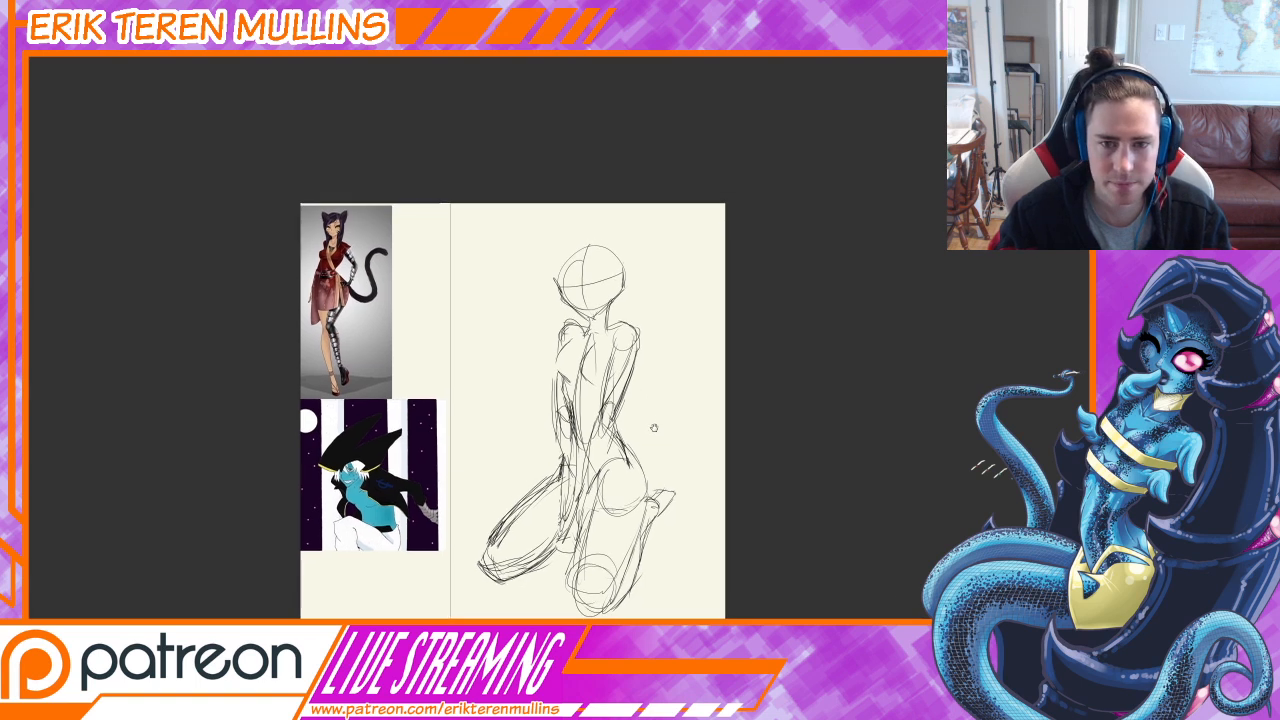
pyautogui.moveTo(611, 367)
pyautogui.mouseDown()
pyautogui.moveTo(617, 381)
pyautogui.moveTo(603, 385)
pyautogui.mouseUp()
pyautogui.scroll(5, 602, 392)
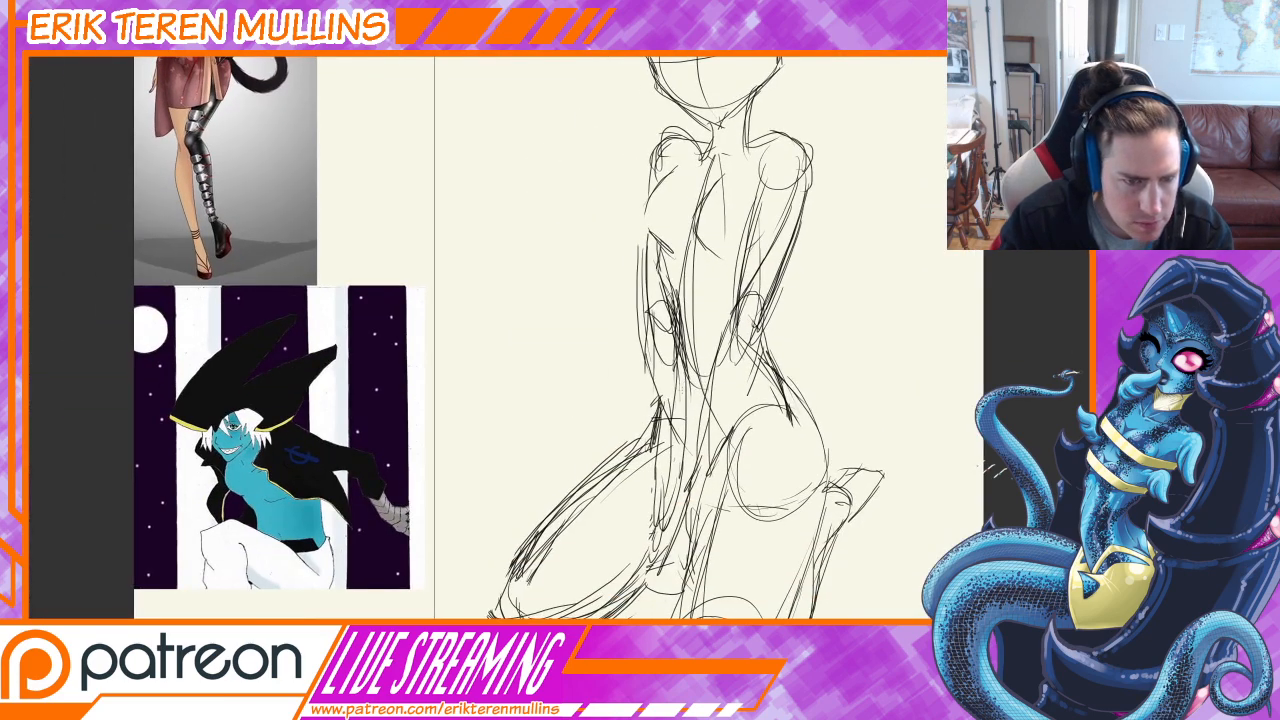
pyautogui.moveTo(559, 436); pyautogui.dragTo(729, 471)
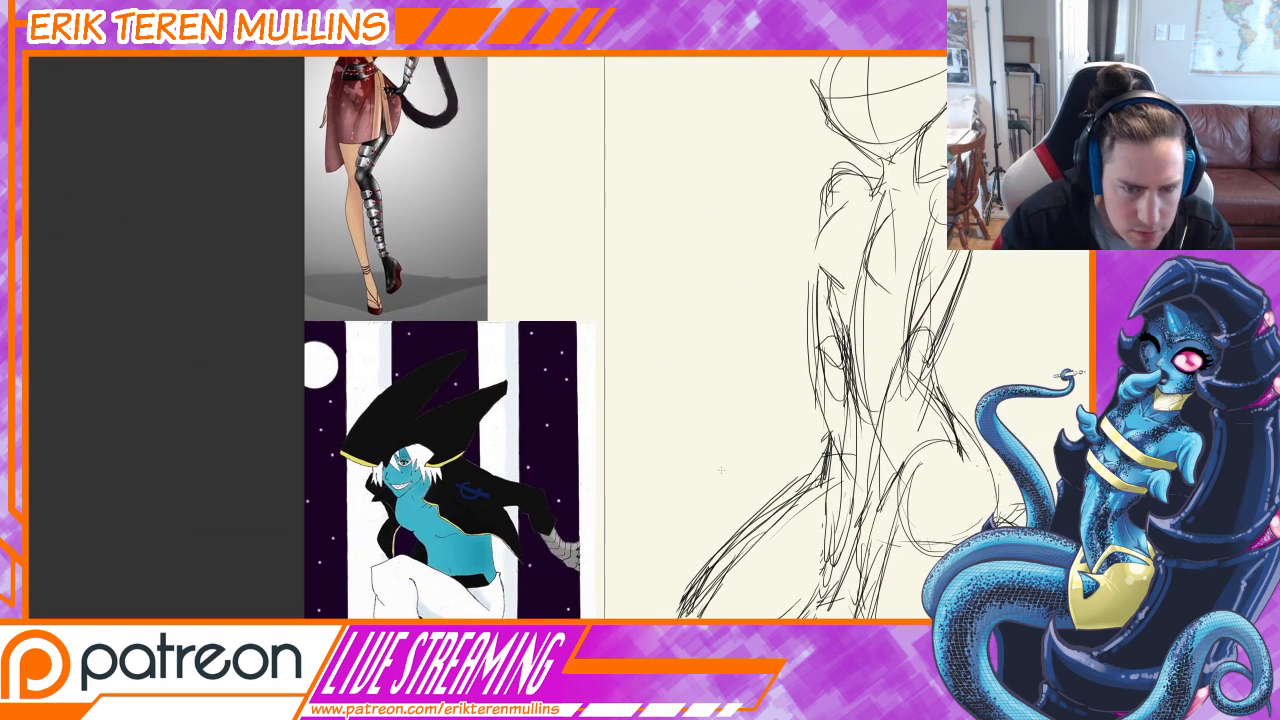
pyautogui.scroll(1, 720, 474)
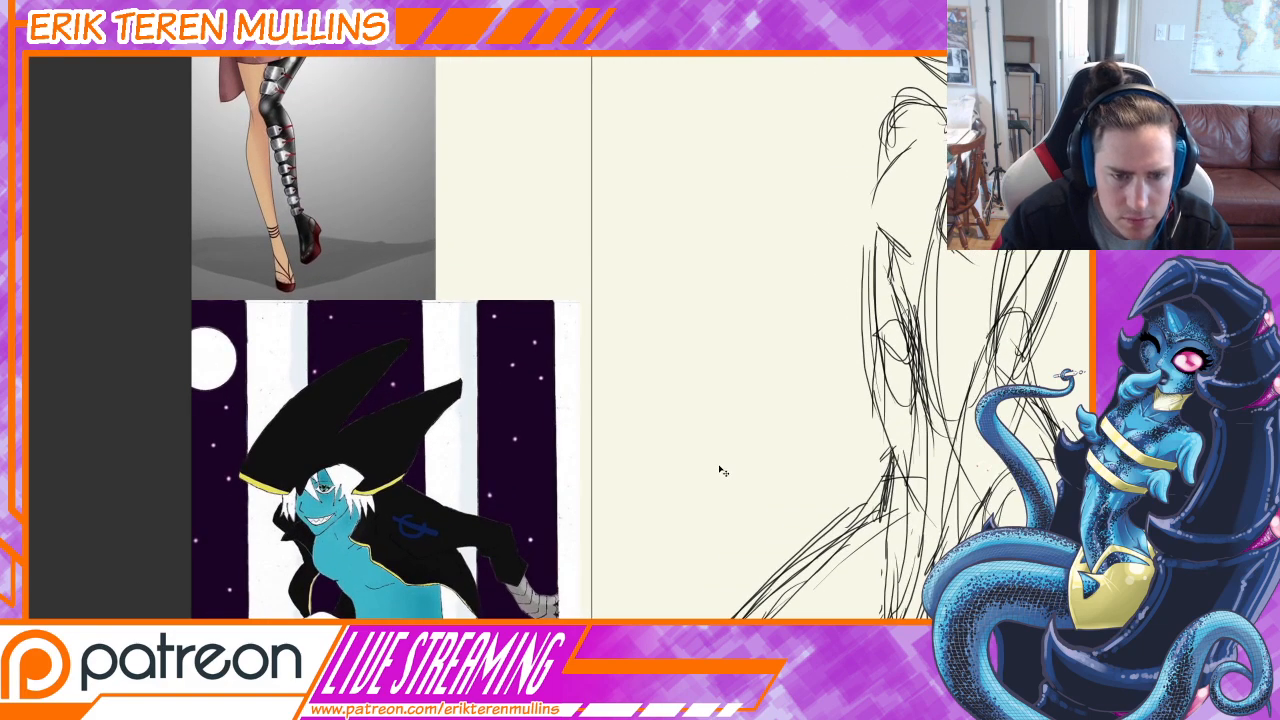
pyautogui.scroll(-3, 723, 471)
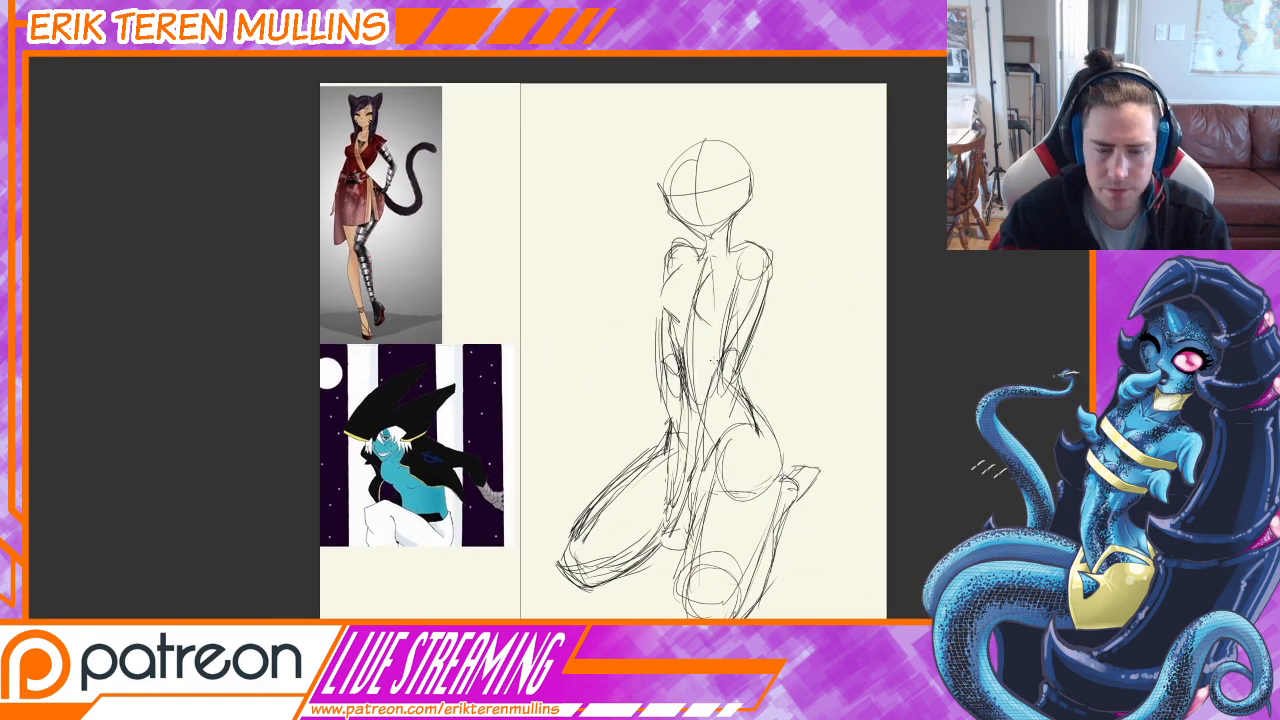
pyautogui.moveTo(712, 398)
pyautogui.mouseDown()
pyautogui.moveTo(699, 399)
pyautogui.moveTo(695, 424)
pyautogui.mouseUp()
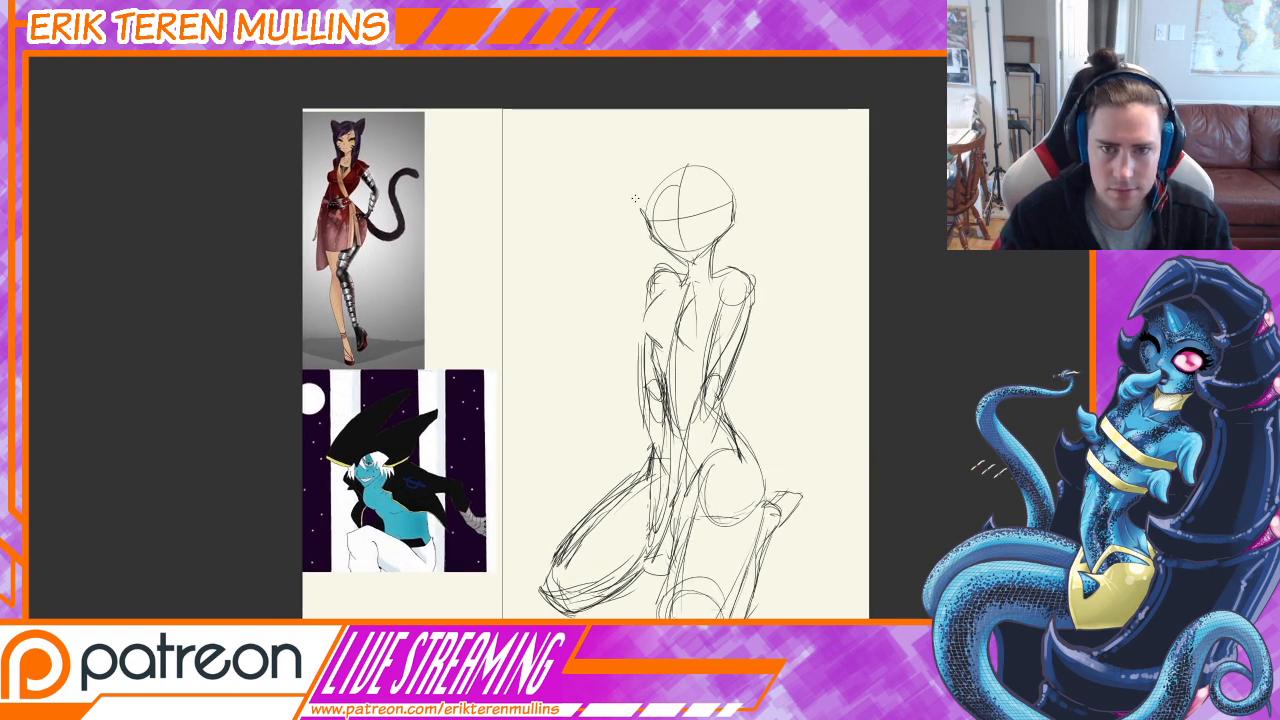
# Step: Rough in the large pointed hat around the head and the raised jacket collar on both sides of the neck
pyautogui.moveTo(640, 188)
pyautogui.mouseDown()
pyautogui.moveTo(616, 248)
pyautogui.moveTo(711, 203)
pyautogui.moveTo(698, 238)
pyautogui.moveTo(755, 222)
pyautogui.moveTo(764, 146)
pyautogui.moveTo(826, 178)
pyautogui.mouseUp()
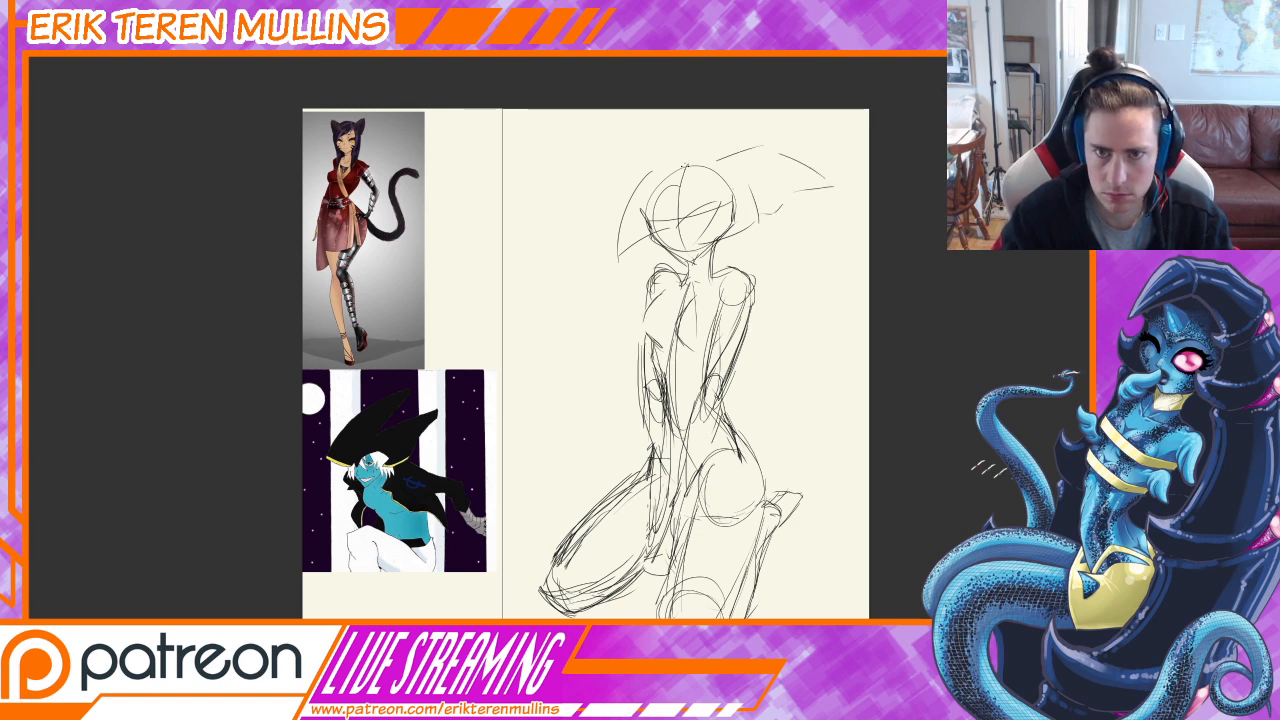
pyautogui.moveTo(684, 154); pyautogui.dragTo(618, 160)
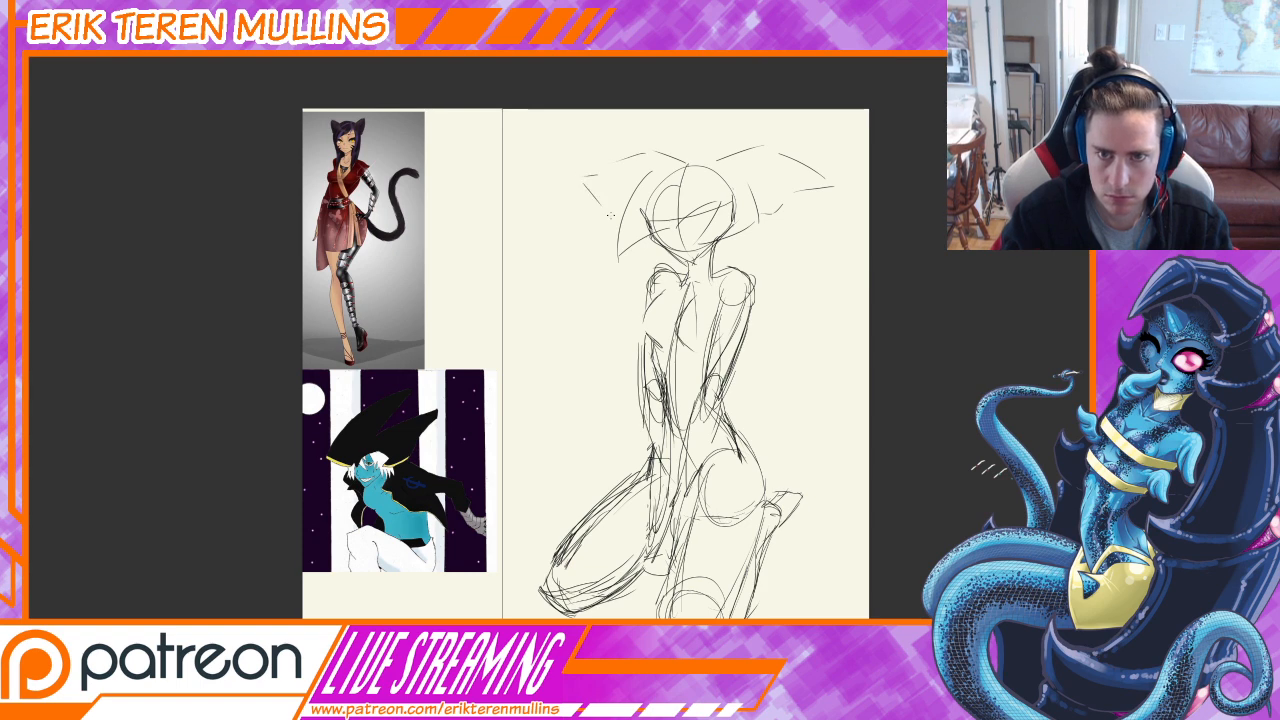
pyautogui.moveTo(722, 220)
pyautogui.mouseDown()
pyautogui.moveTo(694, 228)
pyautogui.moveTo(655, 279)
pyautogui.mouseUp()
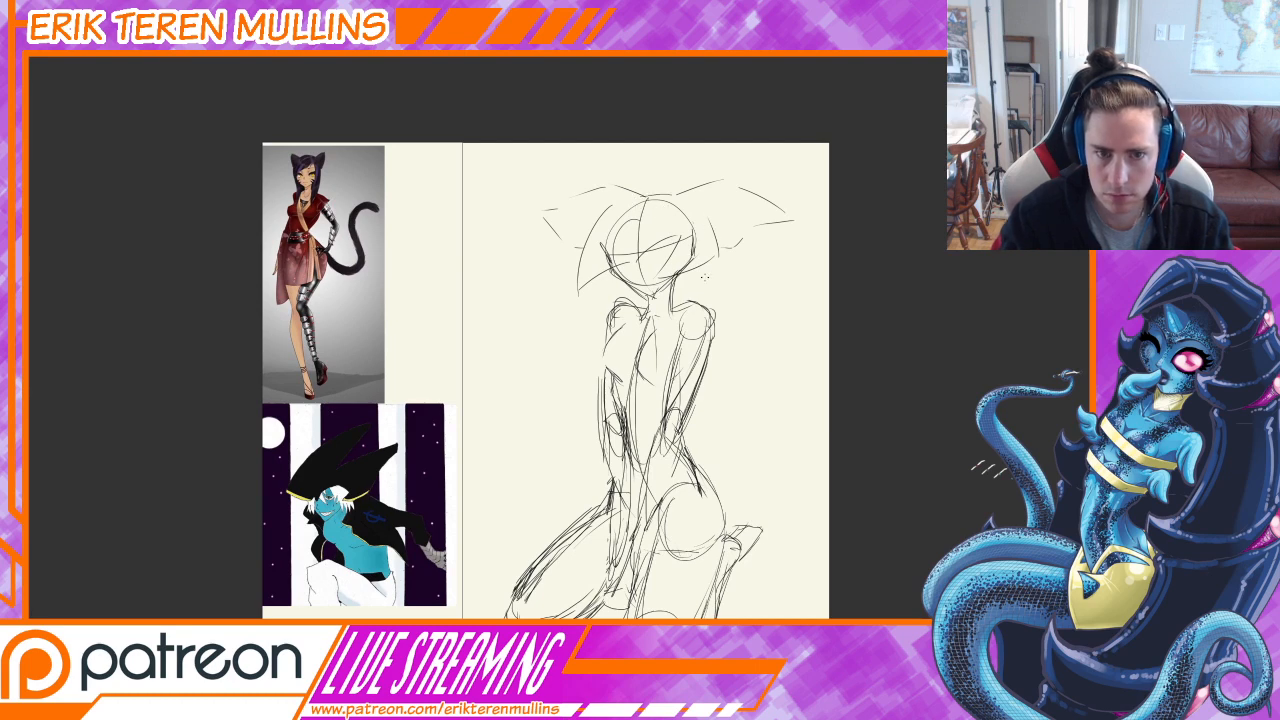
pyautogui.moveTo(693, 293); pyautogui.dragTo(697, 231)
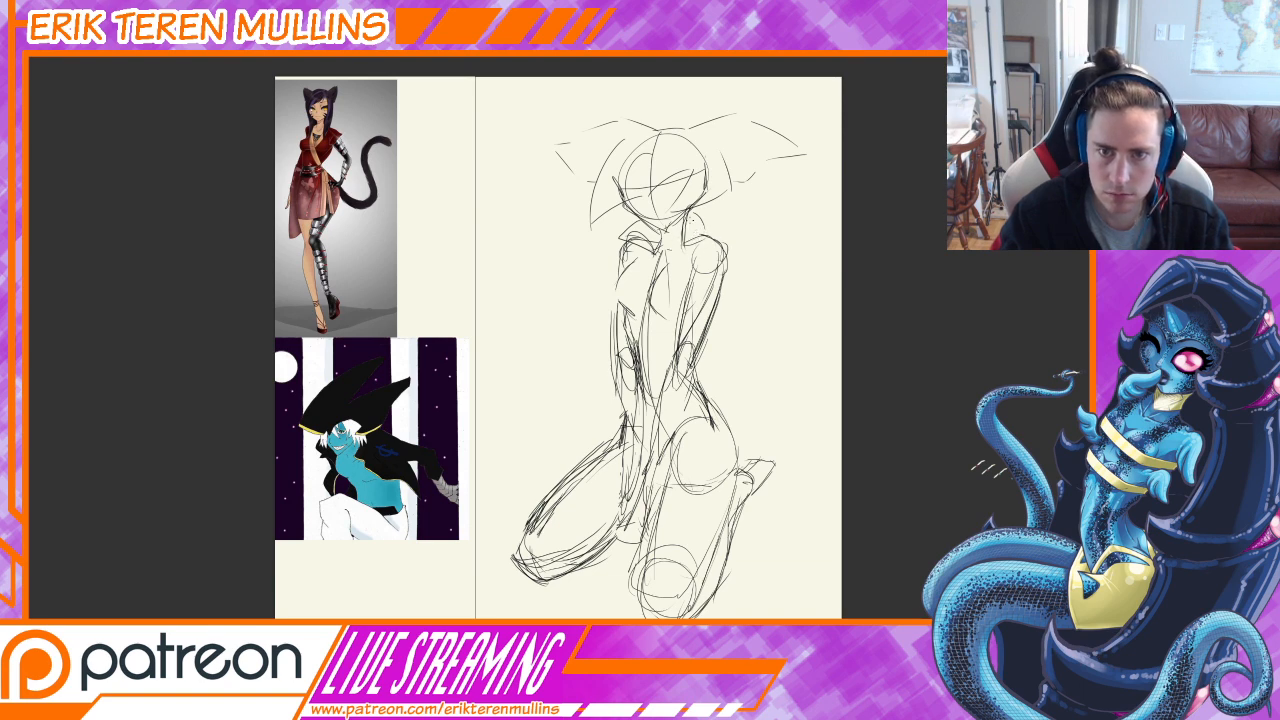
pyautogui.moveTo(704, 229)
pyautogui.mouseDown()
pyautogui.moveTo(694, 242)
pyautogui.moveTo(624, 238)
pyautogui.moveTo(630, 256)
pyautogui.moveTo(632, 226)
pyautogui.mouseUp()
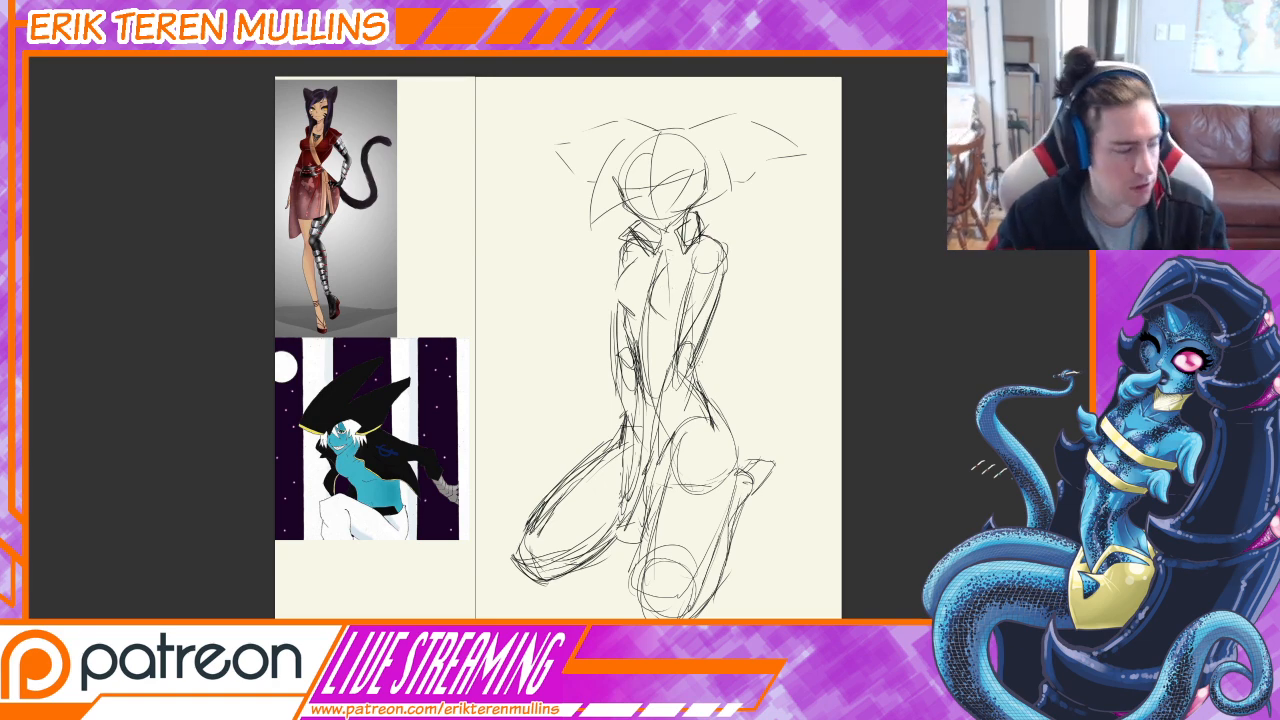
# Step: Rework both forearms reaching down between the thighs and redraw the chest contour beside the far arm
pyautogui.moveTo(684, 402); pyautogui.dragTo(710, 382)
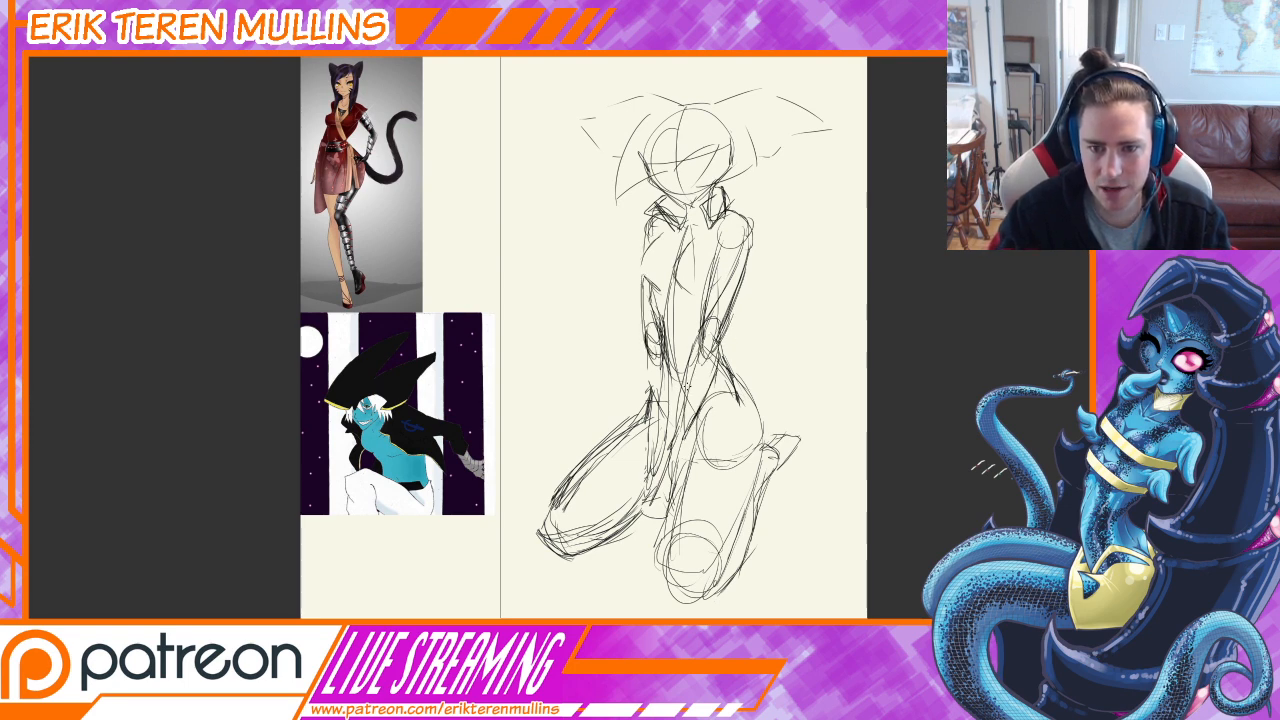
pyautogui.moveTo(690, 355); pyautogui.dragTo(667, 475)
pyautogui.moveTo(692, 422); pyautogui.dragTo(674, 474)
pyautogui.moveTo(686, 384); pyautogui.dragTo(675, 470)
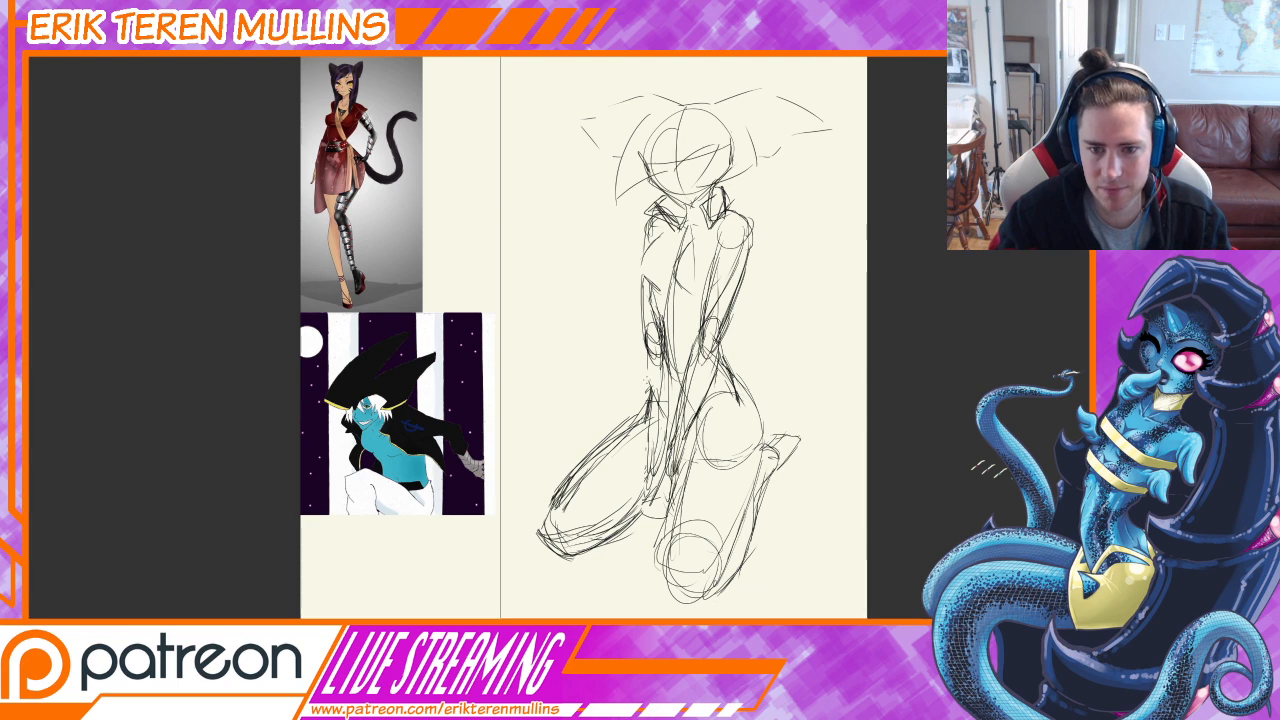
pyautogui.moveTo(644, 348); pyautogui.dragTo(657, 474)
pyautogui.moveTo(664, 388); pyautogui.dragTo(660, 475)
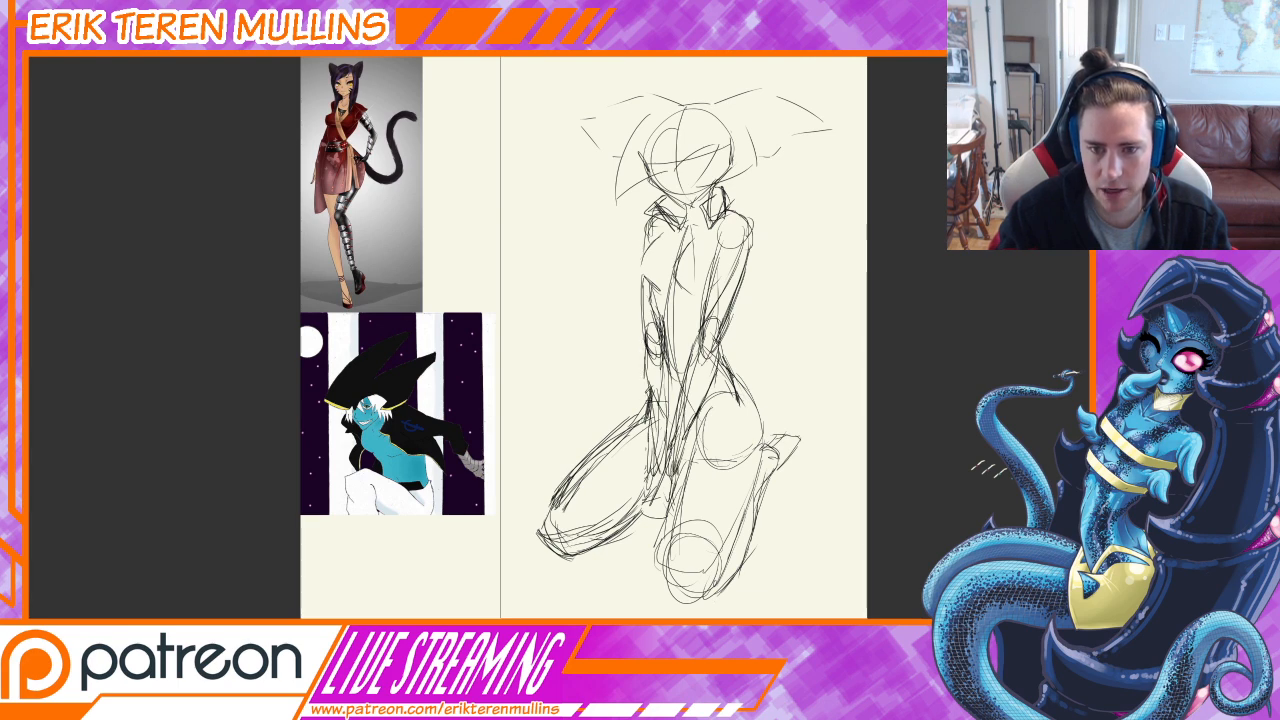
pyautogui.moveTo(670, 360); pyautogui.dragTo(665, 450)
pyautogui.moveTo(664, 340); pyautogui.dragTo(668, 414)
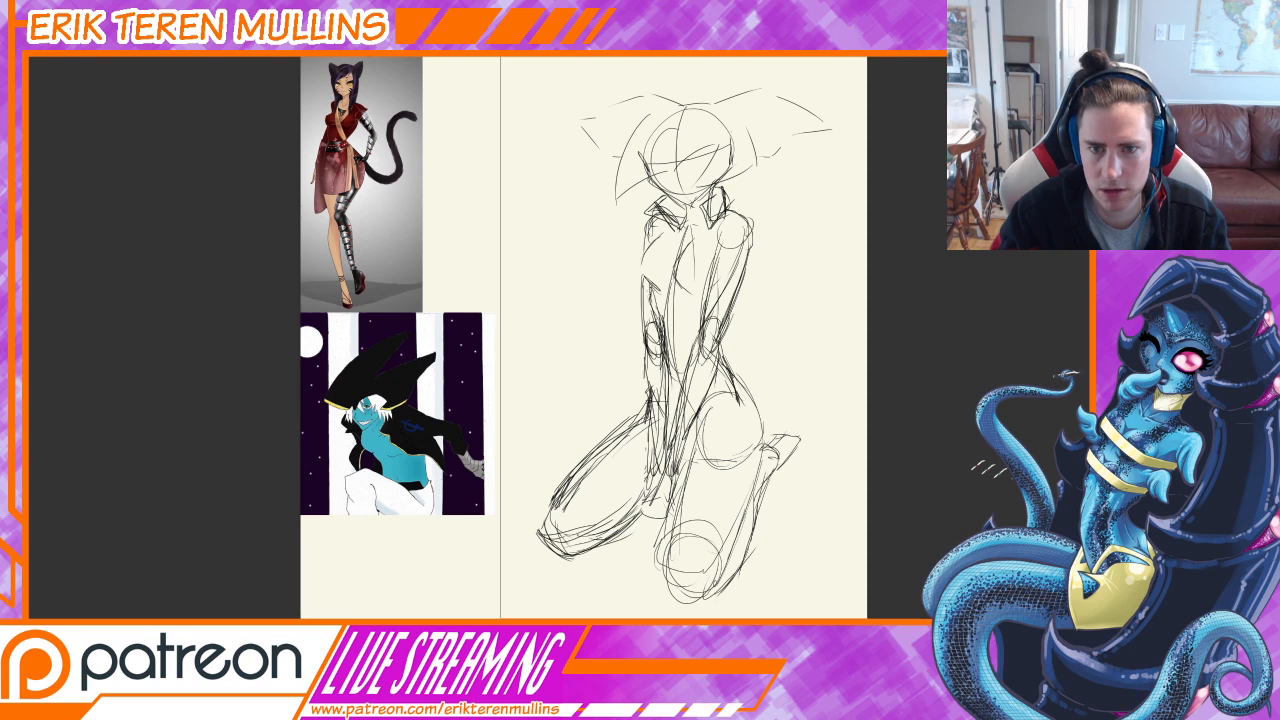
pyautogui.moveTo(651, 245); pyautogui.dragTo(647, 281)
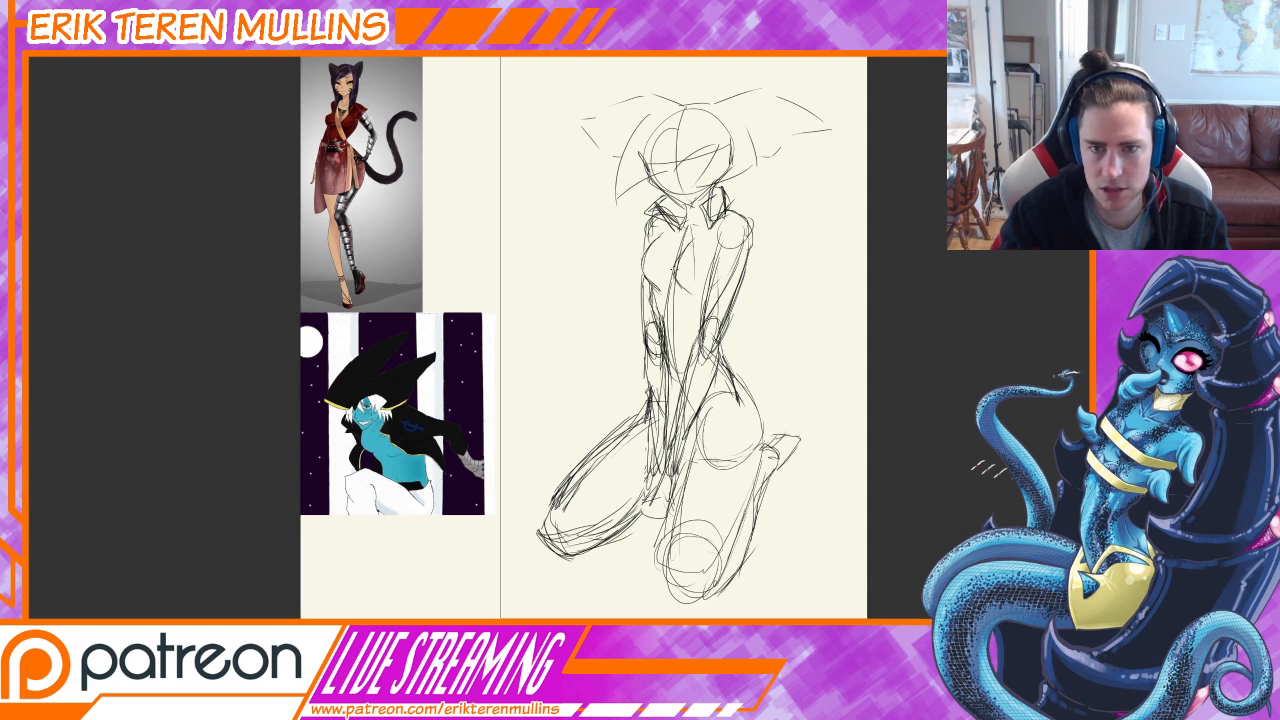
# Step: Sketch the curved chest contour at the middle of the torso beside the near arm
pyautogui.moveTo(693, 236)
pyautogui.mouseDown()
pyautogui.moveTo(675, 272)
pyautogui.moveTo(695, 295)
pyautogui.mouseUp()
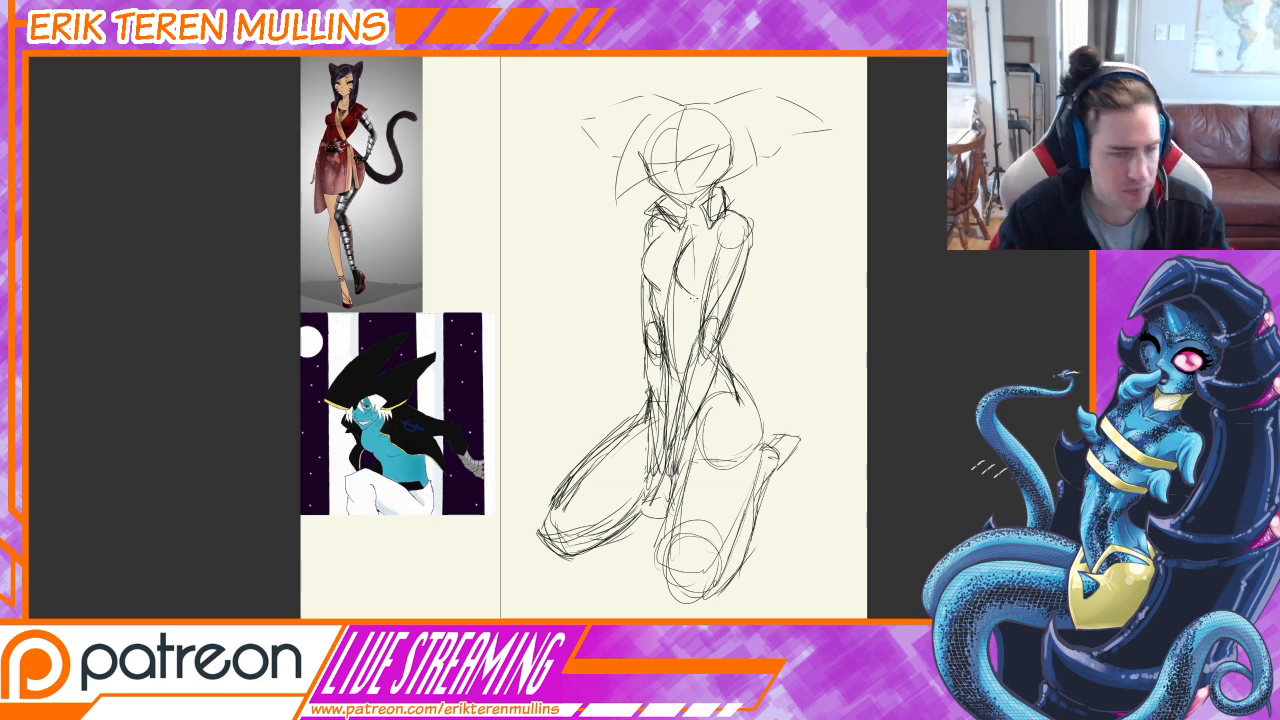
pyautogui.moveTo(695, 297); pyautogui.dragTo(682, 307)
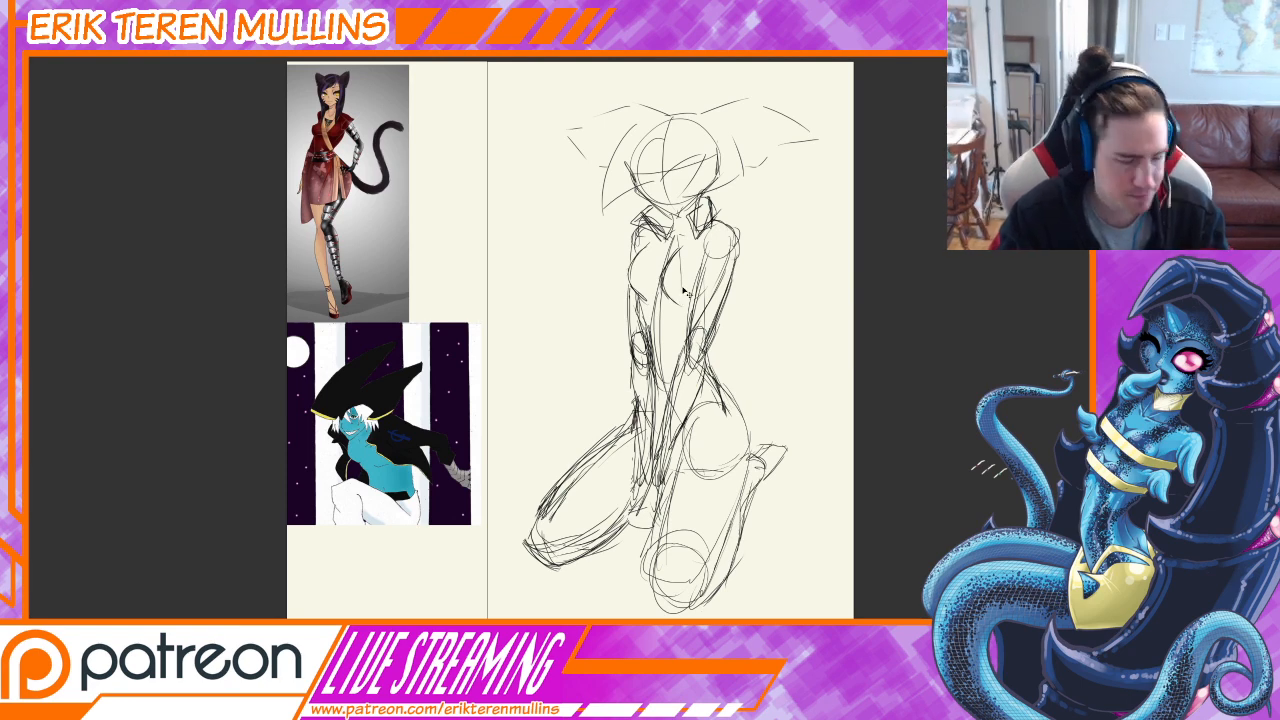
pyautogui.moveTo(683, 285); pyautogui.dragTo(675, 379)
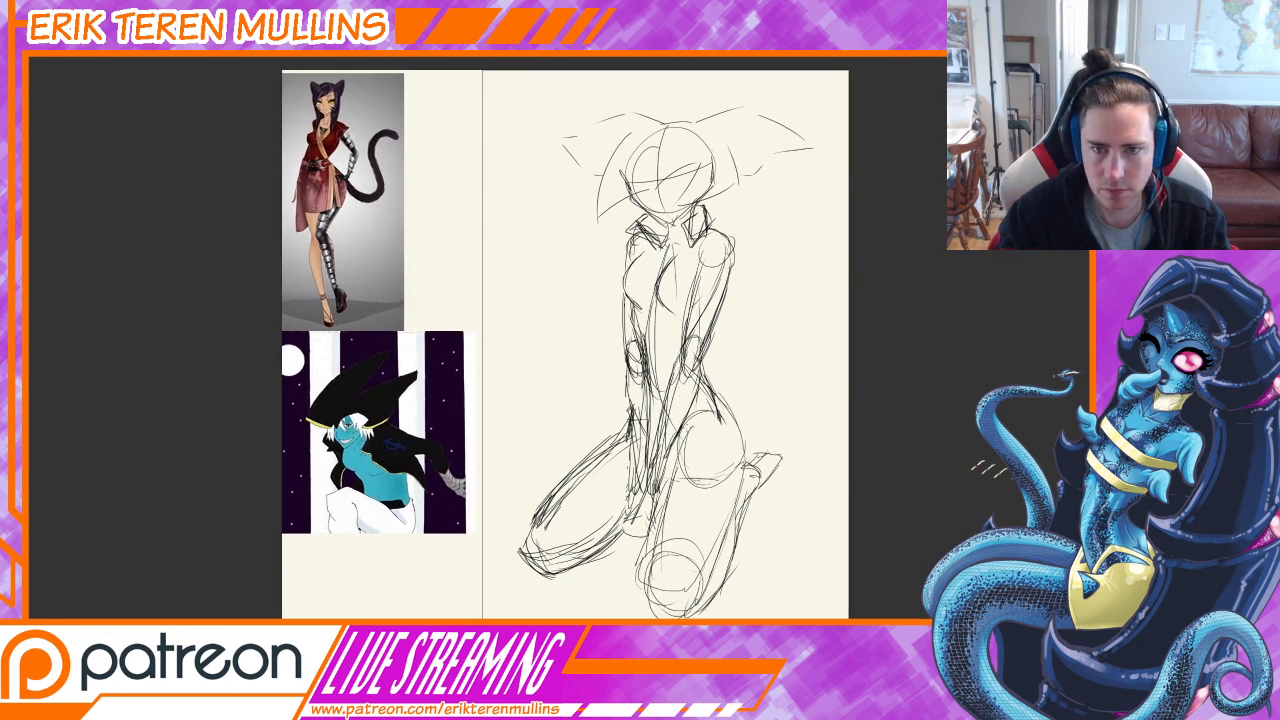
# Step: Build up the near thigh with hip curves, rounded cross-contours and side lines down to a reinforced knee
pyautogui.moveTo(683, 431)
pyautogui.mouseDown()
pyautogui.moveTo(723, 423)
pyautogui.moveTo(740, 471)
pyautogui.mouseUp()
pyautogui.moveTo(721, 425); pyautogui.dragTo(741, 483)
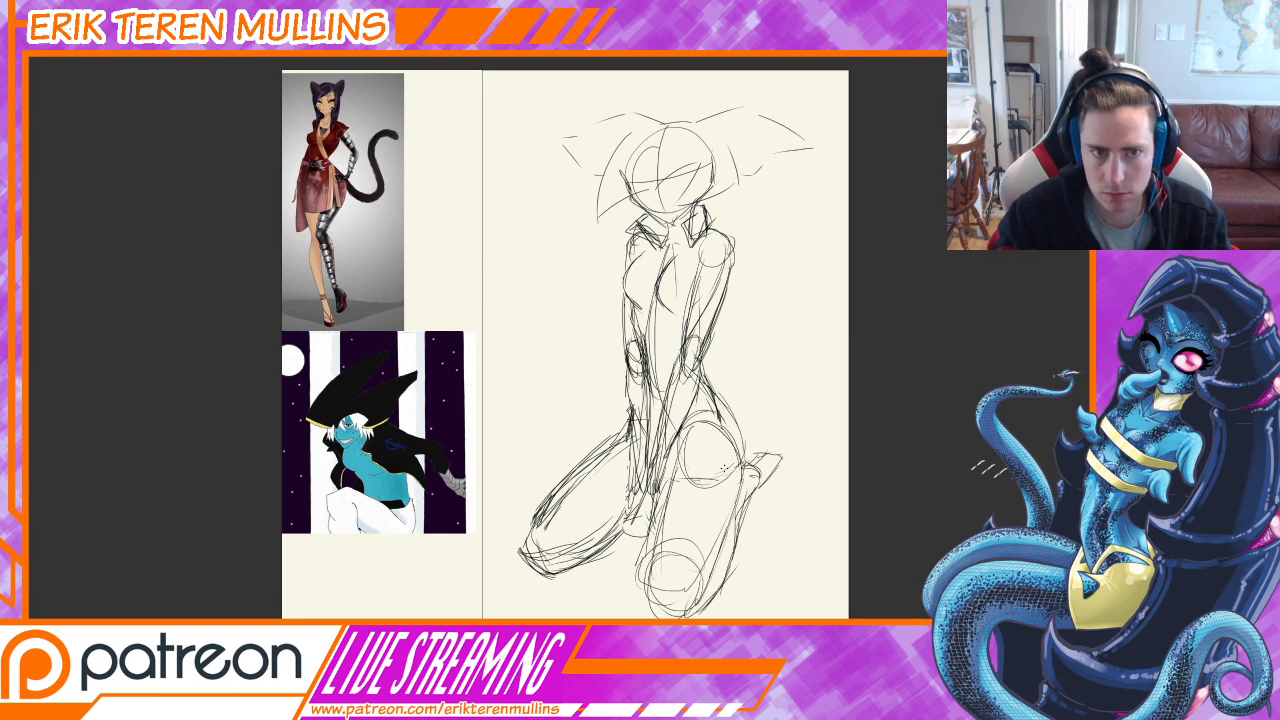
pyautogui.moveTo(731, 453); pyautogui.dragTo(698, 542)
pyautogui.moveTo(662, 476)
pyautogui.mouseDown()
pyautogui.moveTo(718, 477)
pyautogui.moveTo(711, 506)
pyautogui.mouseUp()
pyautogui.moveTo(693, 557); pyautogui.dragTo(691, 501)
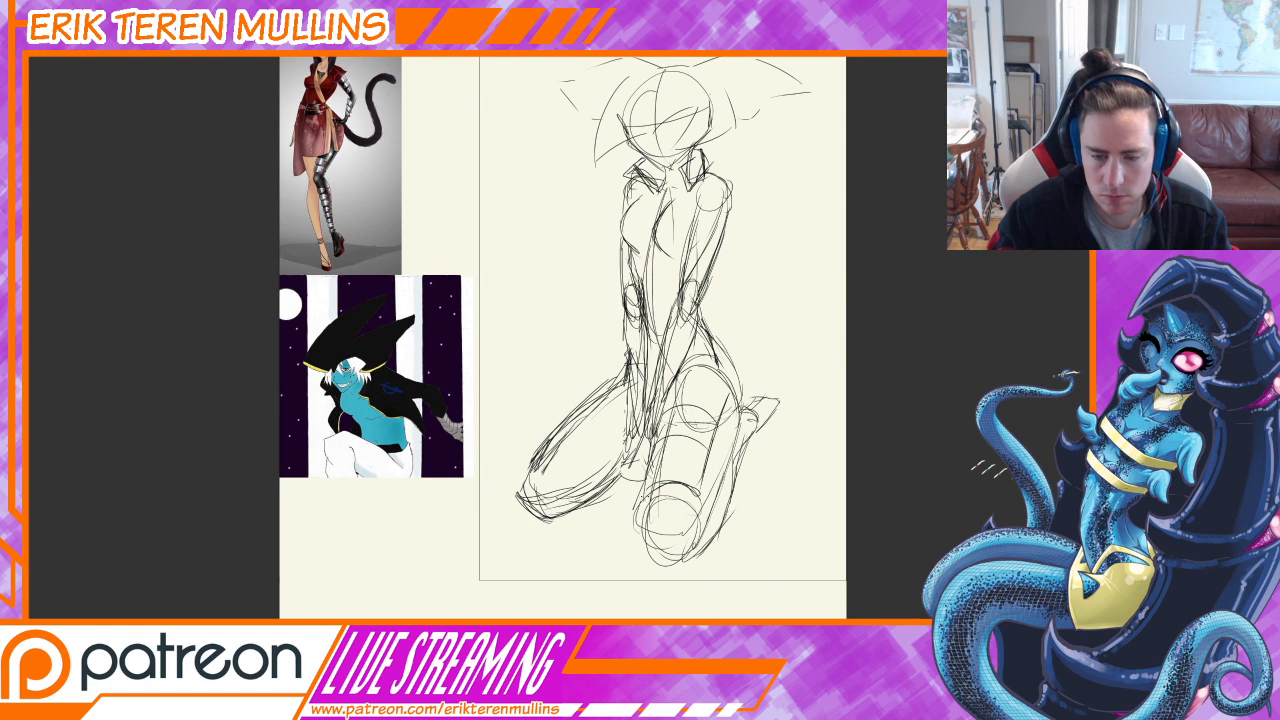
pyautogui.moveTo(638, 494); pyautogui.dragTo(645, 538)
pyautogui.moveTo(700, 490)
pyautogui.mouseDown()
pyautogui.moveTo(706, 518)
pyautogui.moveTo(741, 388)
pyautogui.mouseUp()
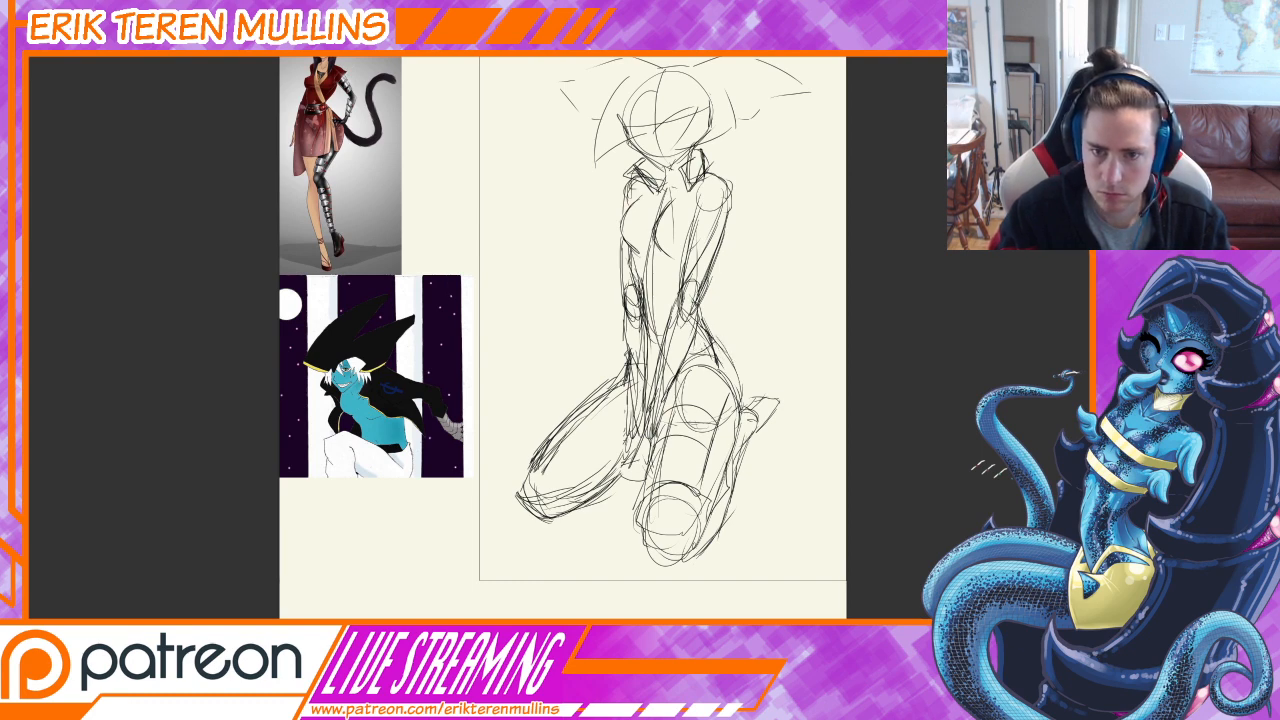
# Step: Add a waistband line across the near hip and strengthen the hip's outer curve down to the thigh
pyautogui.moveTo(683, 354); pyautogui.dragTo(720, 341)
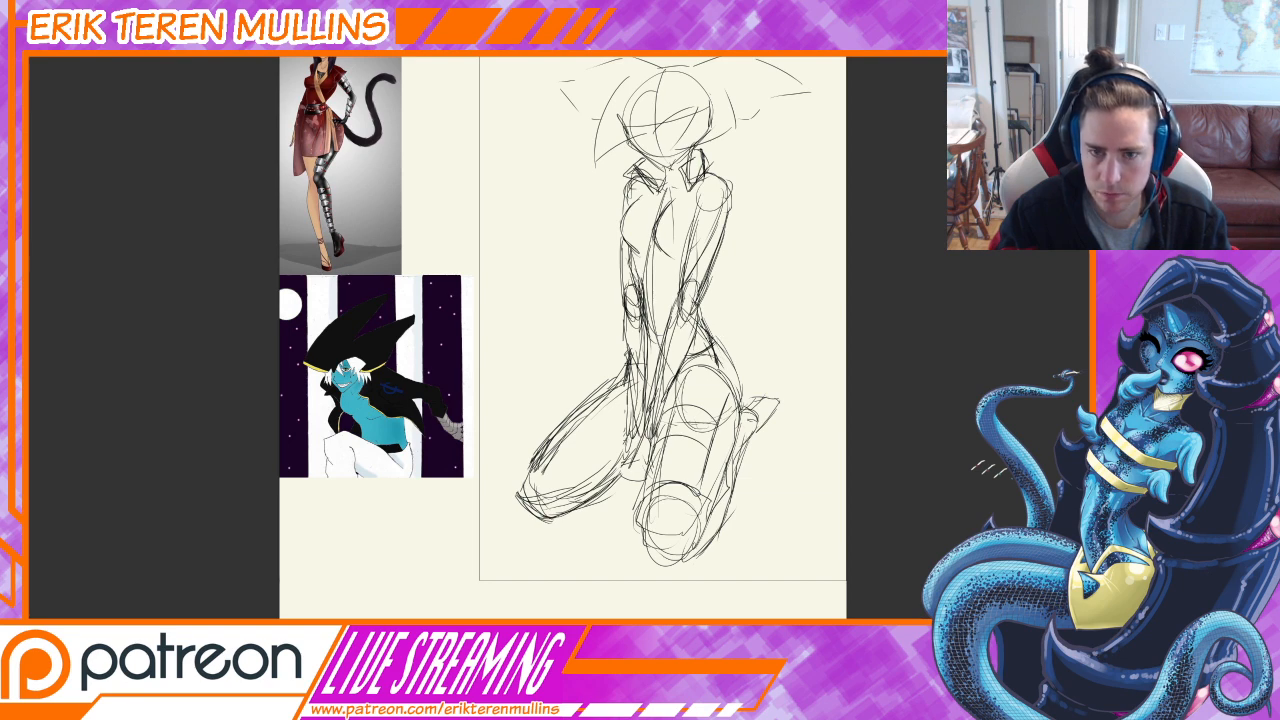
pyautogui.moveTo(694, 334)
pyautogui.mouseDown()
pyautogui.moveTo(707, 343)
pyautogui.moveTo(718, 329)
pyautogui.mouseUp()
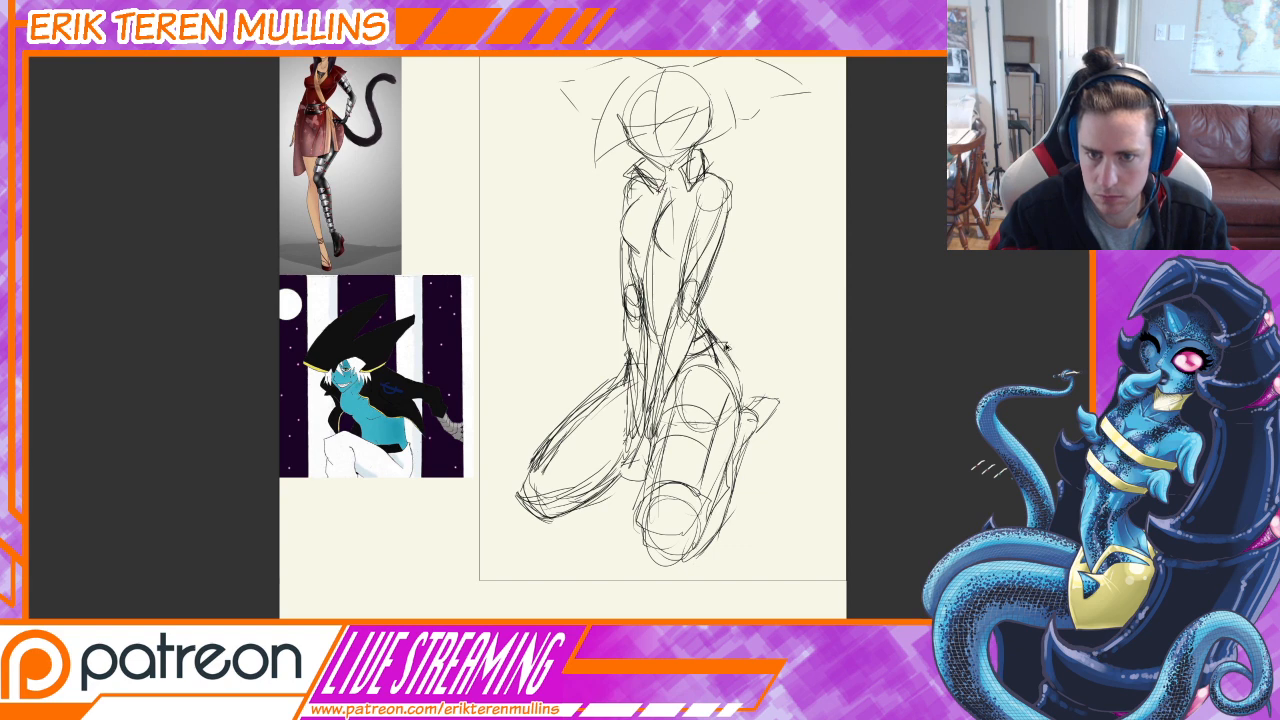
pyautogui.moveTo(721, 345)
pyautogui.mouseDown()
pyautogui.moveTo(735, 361)
pyautogui.moveTo(736, 421)
pyautogui.mouseUp()
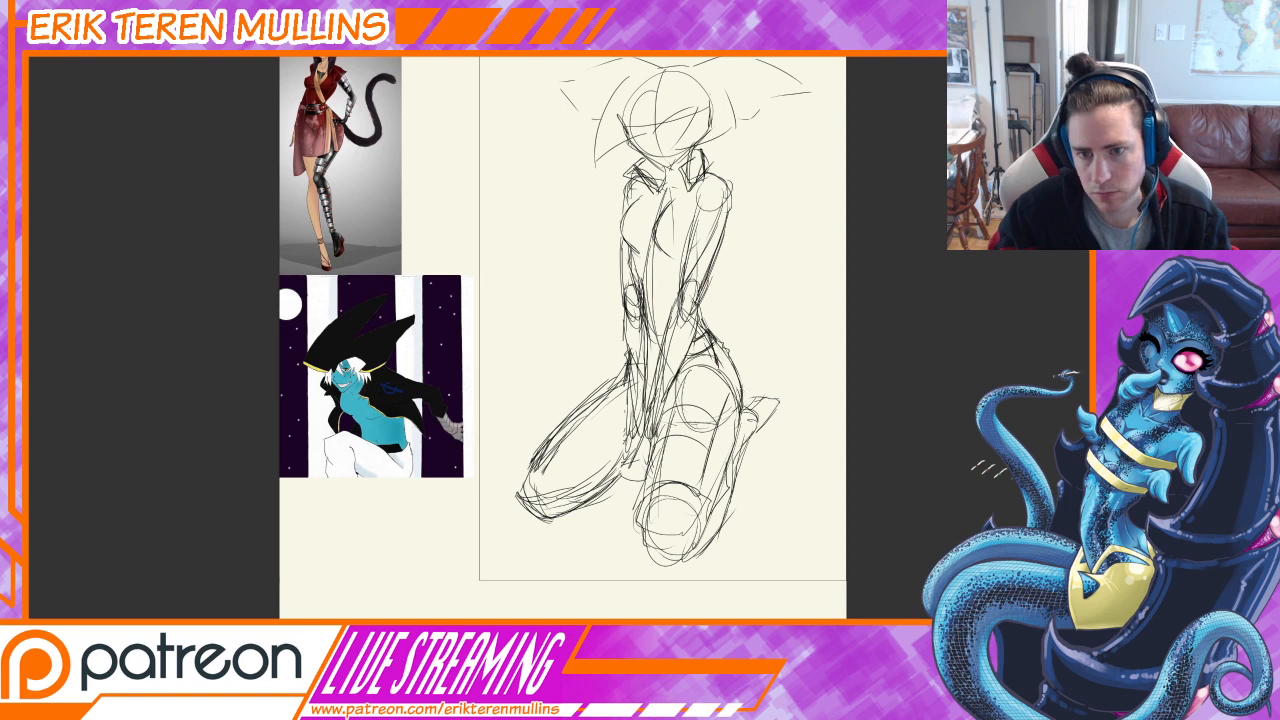
# Step: Sketch the folded lower leg behind the near thigh, with cross bands around the calf and ankle
pyautogui.moveTo(740, 404); pyautogui.dragTo(706, 502)
pyautogui.moveTo(726, 472); pyautogui.dragTo(714, 500)
pyautogui.moveTo(738, 436); pyautogui.dragTo(726, 468)
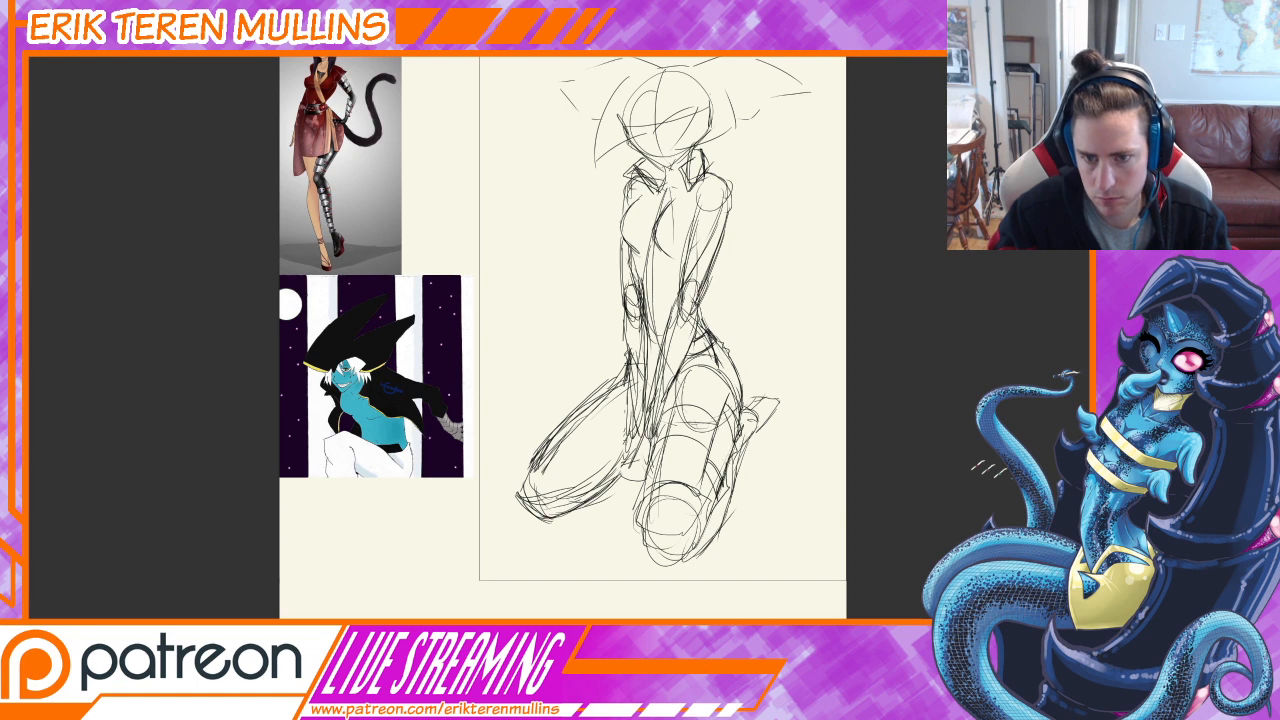
pyautogui.moveTo(744, 400); pyautogui.dragTo(736, 426)
pyautogui.moveTo(724, 492); pyautogui.dragTo(710, 520)
pyautogui.moveTo(744, 442)
pyautogui.mouseDown()
pyautogui.moveTo(732, 480)
pyautogui.moveTo(736, 456)
pyautogui.mouseUp()
# Step: Rework the near foot's sole and the lower leg's outer contour, and add a curved band above the knee
pyautogui.scroll(1, 650, 340)
pyautogui.moveTo(746, 408)
pyautogui.mouseDown()
pyautogui.moveTo(730, 422)
pyautogui.moveTo(742, 434)
pyautogui.moveTo(734, 416)
pyautogui.moveTo(770, 412)
pyautogui.moveTo(748, 404)
pyautogui.moveTo(748, 452)
pyautogui.moveTo(714, 510)
pyautogui.moveTo(726, 477)
pyautogui.mouseUp()
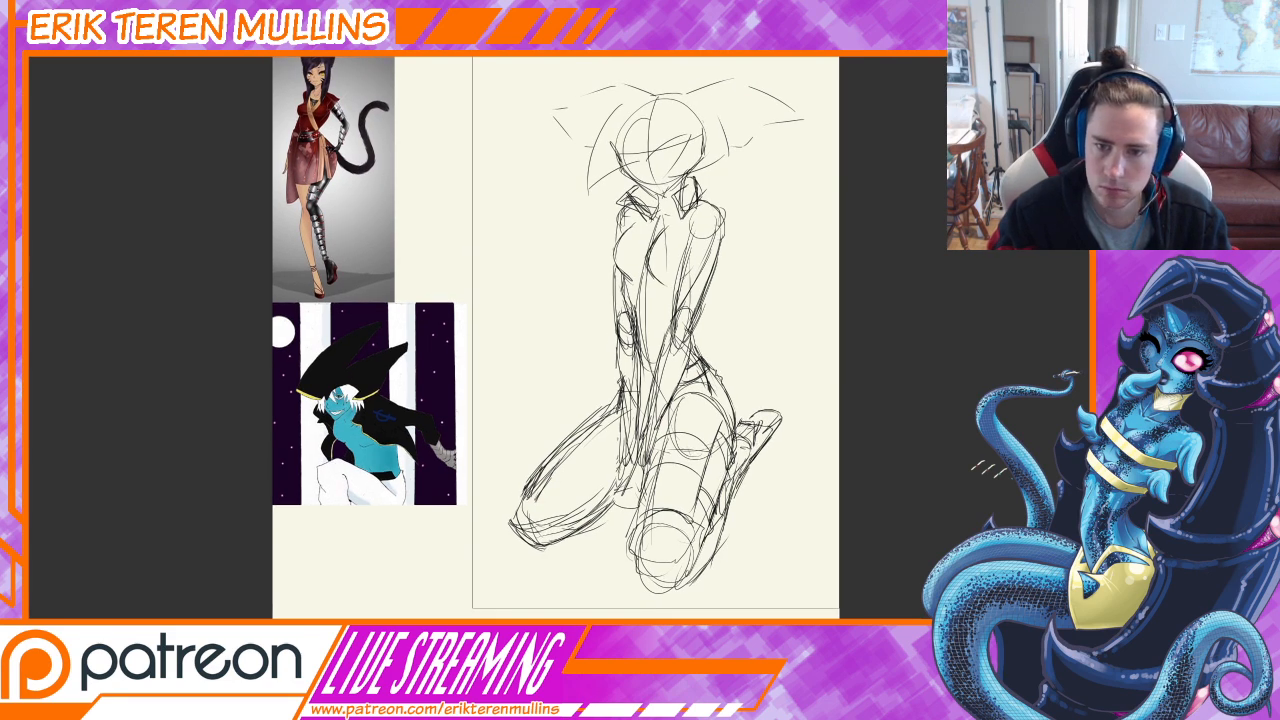
pyautogui.moveTo(742, 426)
pyautogui.mouseDown()
pyautogui.moveTo(786, 407)
pyautogui.moveTo(718, 542)
pyautogui.mouseUp()
pyautogui.moveTo(738, 474); pyautogui.dragTo(722, 548)
pyautogui.moveTo(738, 496)
pyautogui.mouseDown()
pyautogui.moveTo(708, 572)
pyautogui.moveTo(655, 599)
pyautogui.moveTo(687, 591)
pyautogui.mouseUp()
pyautogui.moveTo(634, 509); pyautogui.dragTo(698, 526)
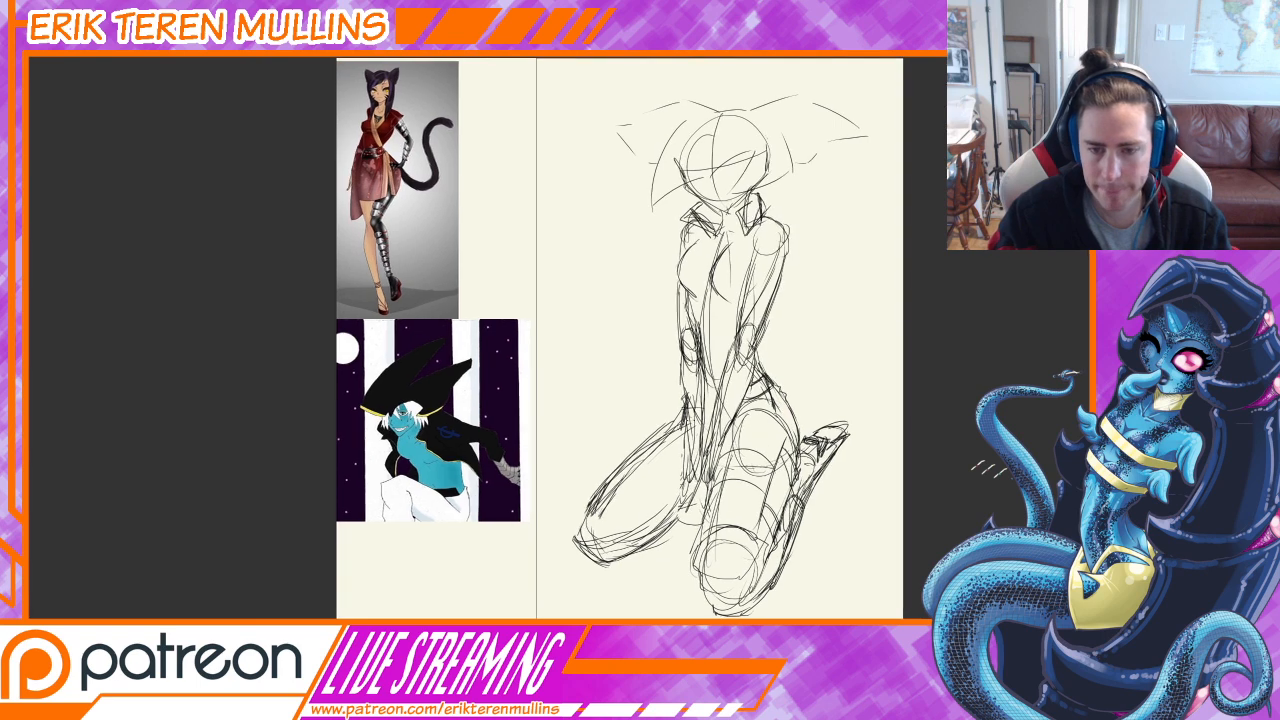
# Step: Sketch the outer curve of a tail looping out from behind the near hip, retrying the stroke until it fits
pyautogui.moveTo(680, 402)
pyautogui.mouseDown()
pyautogui.moveTo(572, 540)
pyautogui.moveTo(631, 555)
pyautogui.moveTo(606, 551)
pyautogui.moveTo(656, 539)
pyautogui.mouseUp()
pyautogui.moveTo(702, 455)
pyautogui.mouseDown()
pyautogui.moveTo(692, 531)
pyautogui.moveTo(672, 511)
pyautogui.mouseUp()
pyautogui.moveTo(744, 440); pyautogui.dragTo(790, 387)
pyautogui.hotkey('ctrl', 'z')
pyautogui.moveTo(747, 440)
pyautogui.mouseDown()
pyautogui.moveTo(768, 450)
pyautogui.moveTo(831, 437)
pyautogui.mouseUp()
pyautogui.hotkey('ctrl', 'z')
pyautogui.moveTo(749, 448)
pyautogui.mouseDown()
pyautogui.moveTo(837, 397)
pyautogui.moveTo(760, 385)
pyautogui.mouseUp()
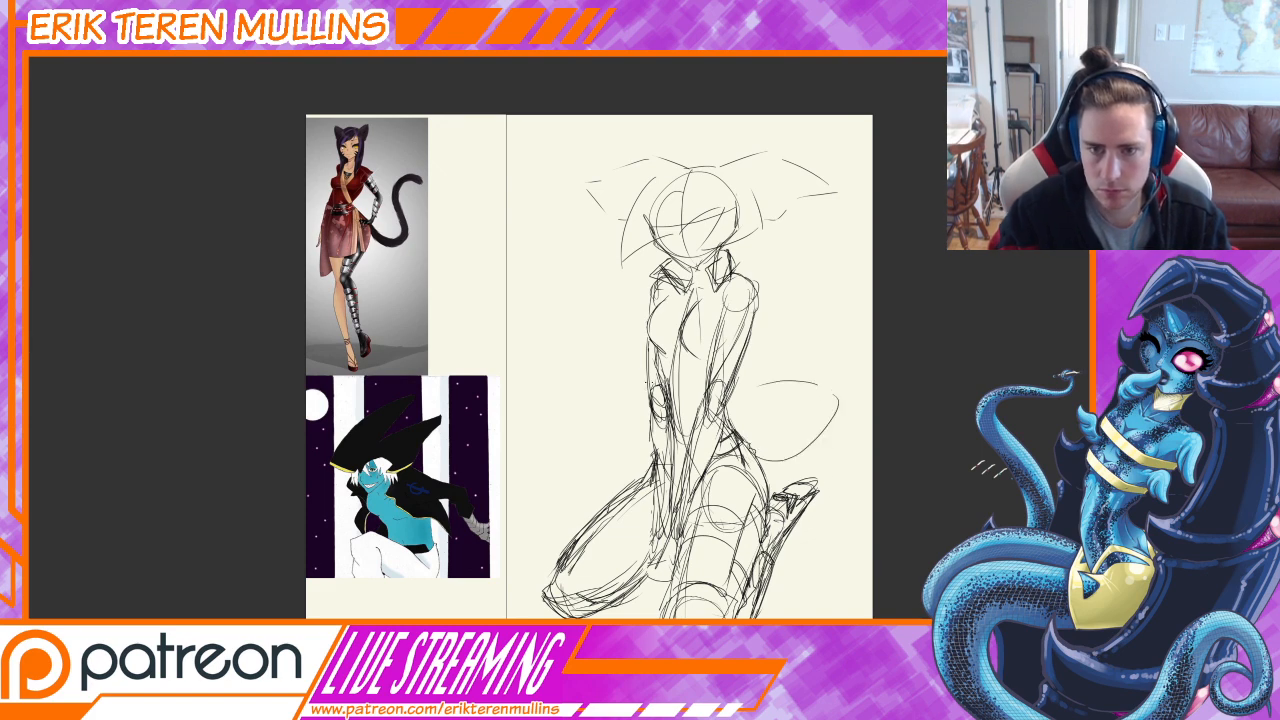
# Step: Continue the tail on the far side of the torso into a spiral tip and add the loop's second edge
pyautogui.moveTo(540, 399); pyautogui.dragTo(635, 405)
pyautogui.moveTo(530, 340)
pyautogui.mouseDown()
pyautogui.moveTo(566, 323)
pyautogui.moveTo(588, 354)
pyautogui.moveTo(584, 343)
pyautogui.mouseUp()
pyautogui.moveTo(537, 334)
pyautogui.mouseDown()
pyautogui.moveTo(541, 406)
pyautogui.moveTo(588, 408)
pyautogui.moveTo(567, 361)
pyautogui.moveTo(548, 380)
pyautogui.moveTo(642, 380)
pyautogui.mouseUp()
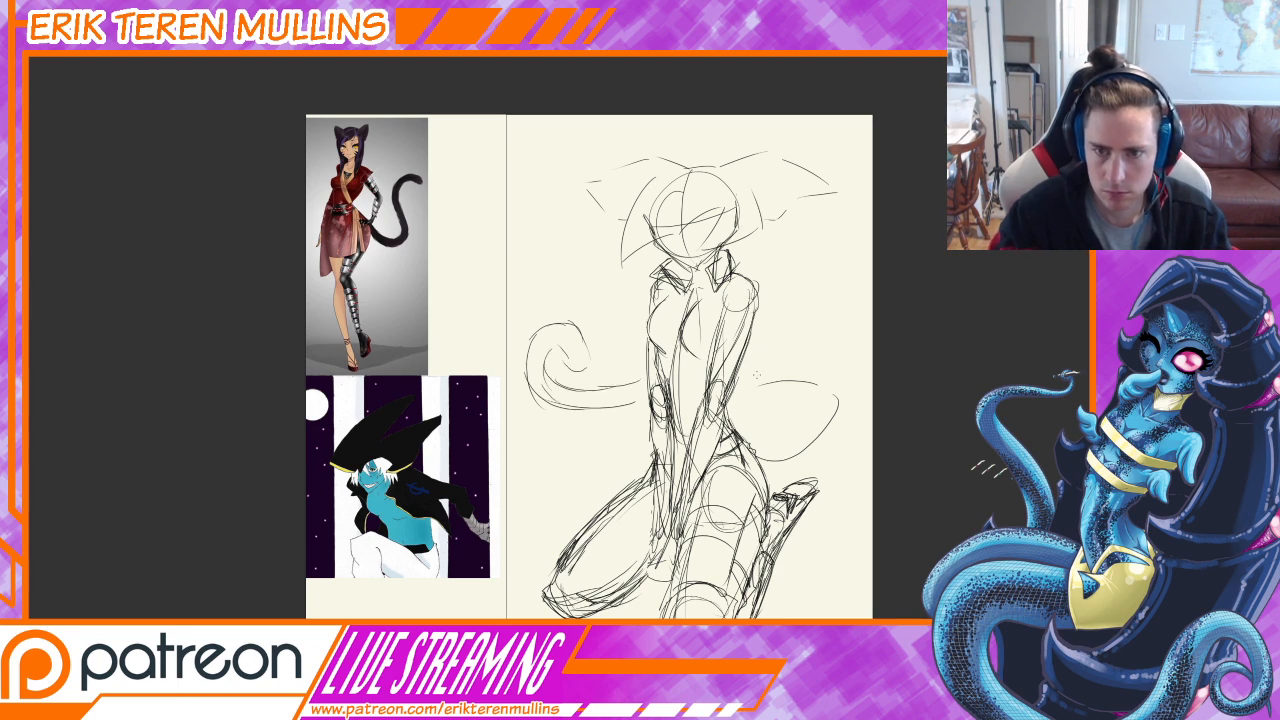
pyautogui.moveTo(758, 372)
pyautogui.mouseDown()
pyautogui.moveTo(830, 388)
pyautogui.moveTo(818, 378)
pyautogui.moveTo(810, 430)
pyautogui.moveTo(748, 436)
pyautogui.moveTo(780, 454)
pyautogui.mouseUp()
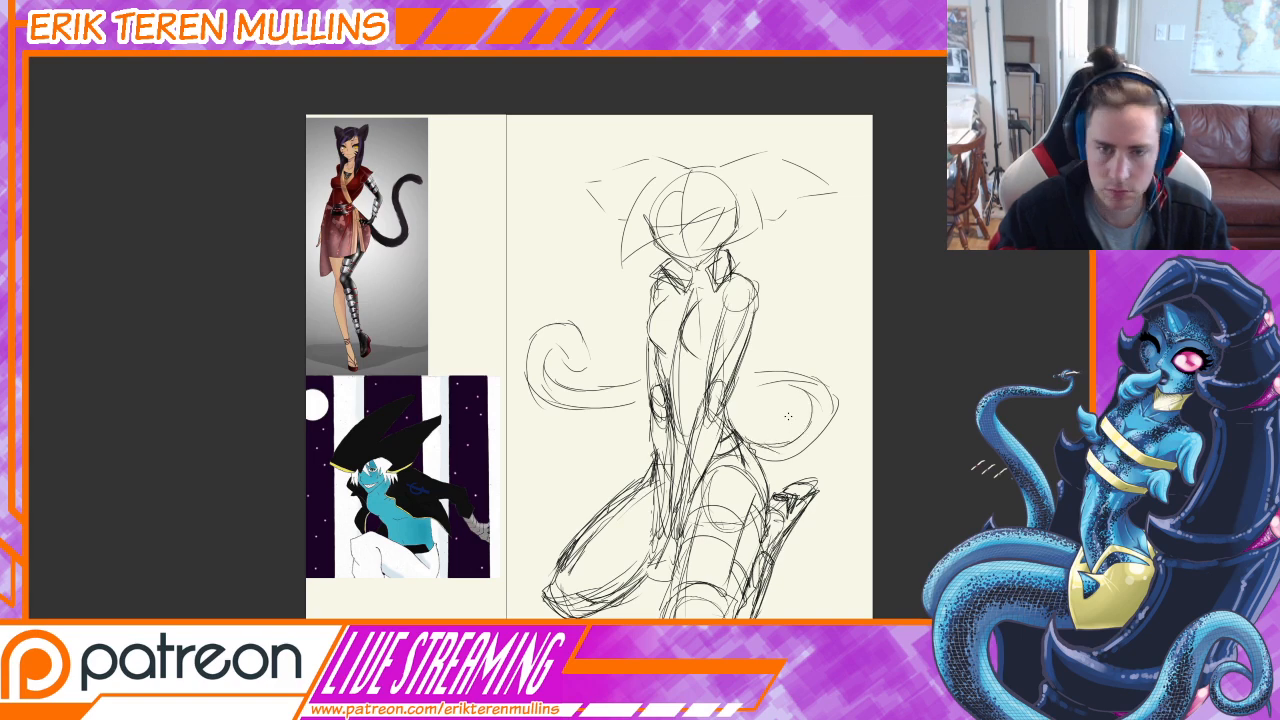
# Step: Clear the head's construction lines where the hat covers them and return to the brush
pyautogui.moveTo(713, 411); pyautogui.dragTo(726, 420)
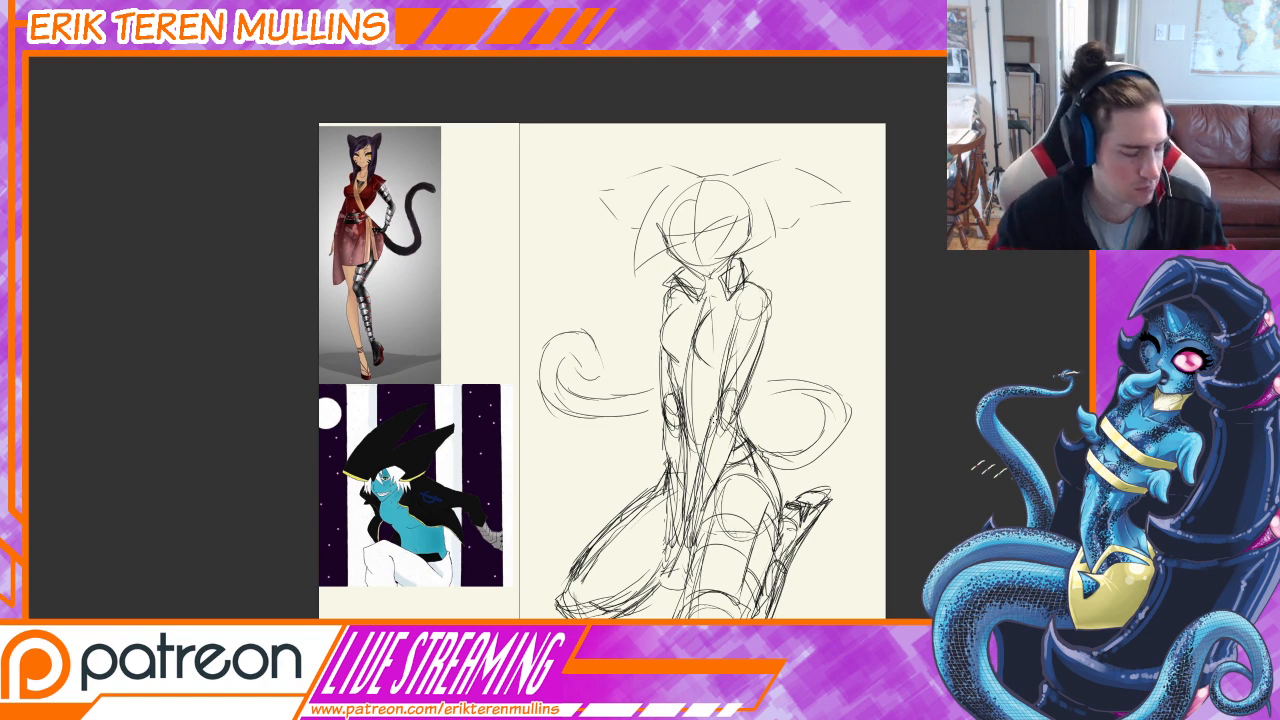
pyautogui.moveTo(755, 409); pyautogui.dragTo(722, 402)
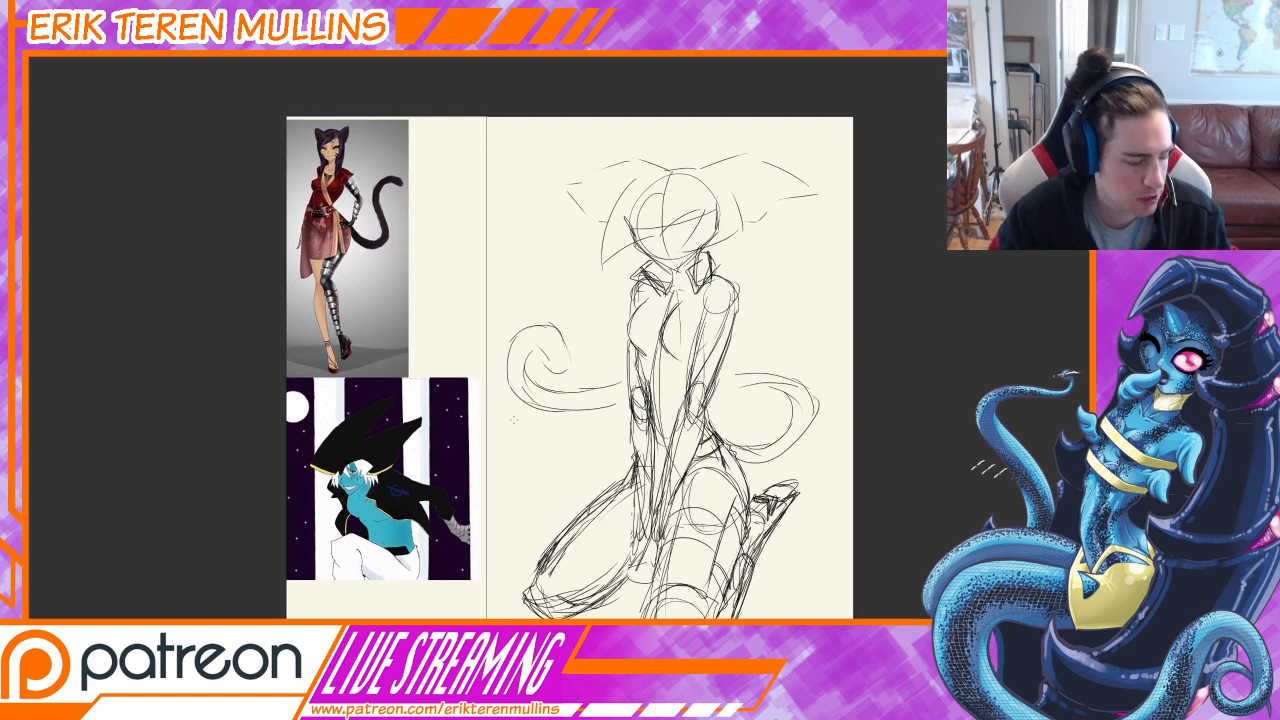
pyautogui.moveTo(679, 352)
pyautogui.mouseDown()
pyautogui.moveTo(643, 366)
pyautogui.moveTo(647, 387)
pyautogui.mouseUp()
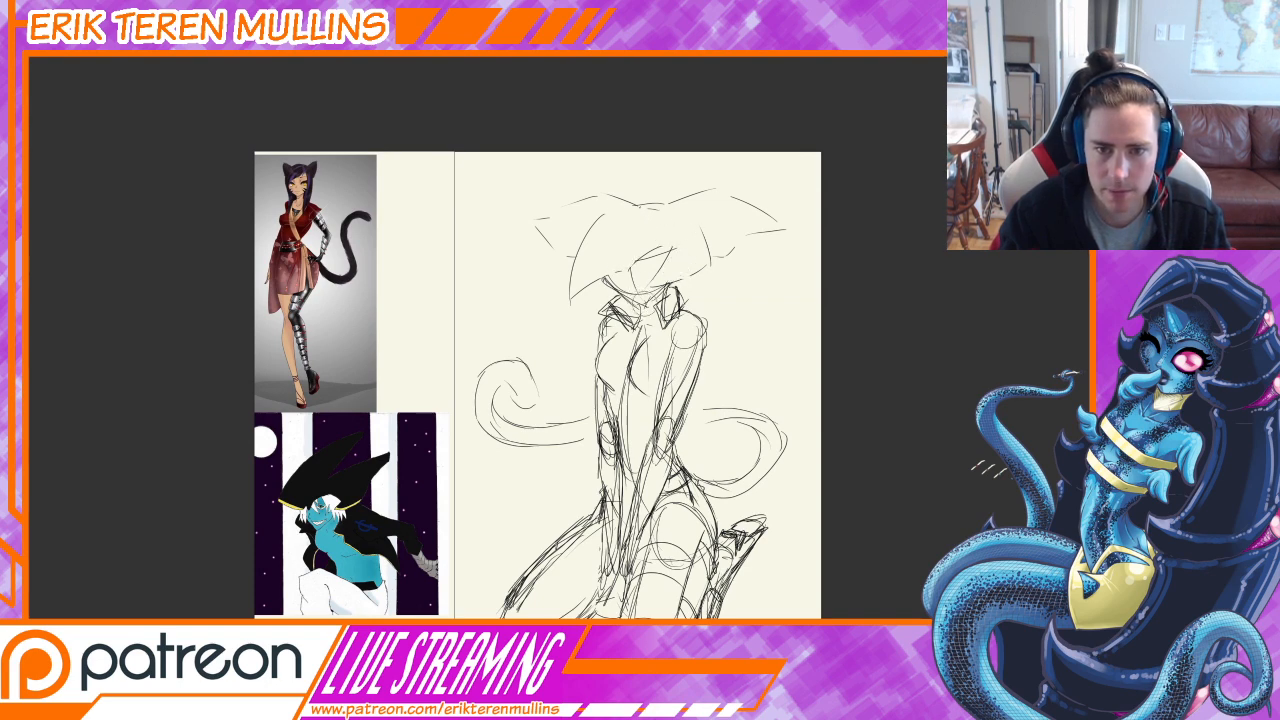
pyautogui.press('b')
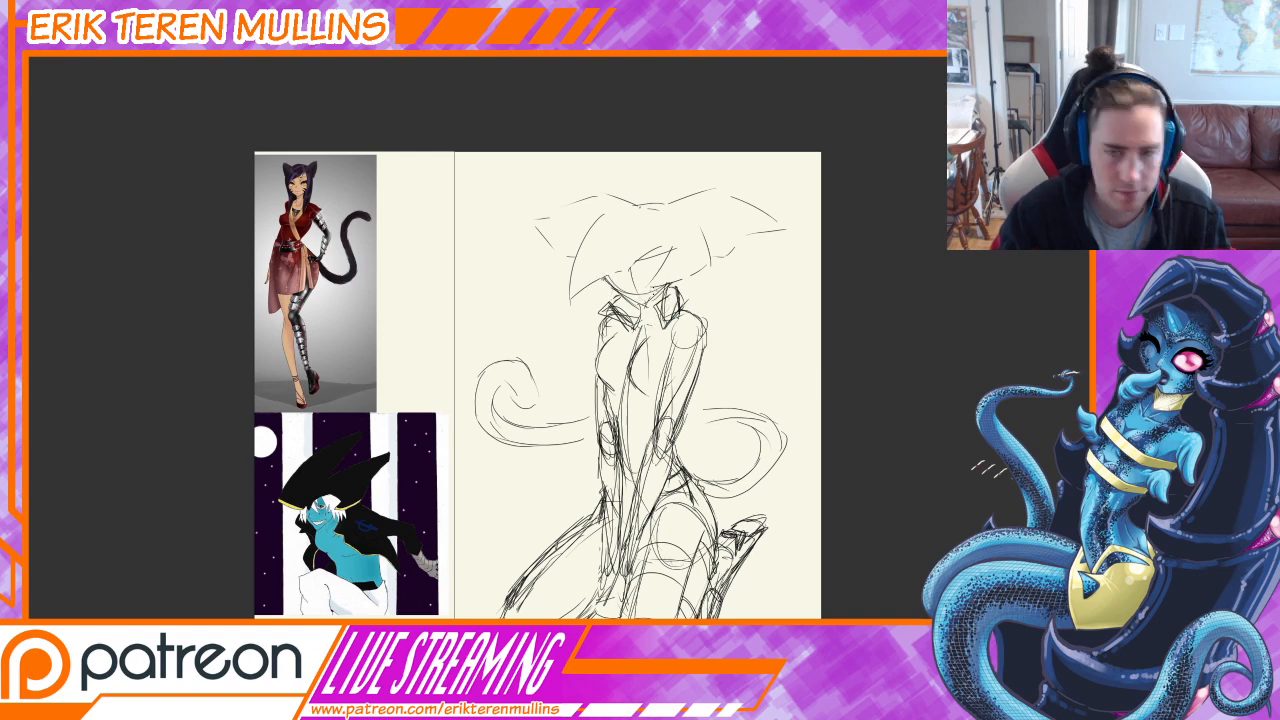
# Step: Draw the open jacket's front edges down the chest and add the midriff and navel lines between them
pyautogui.moveTo(647, 324); pyautogui.dragTo(672, 261)
pyautogui.moveTo(671, 323); pyautogui.dragTo(671, 347)
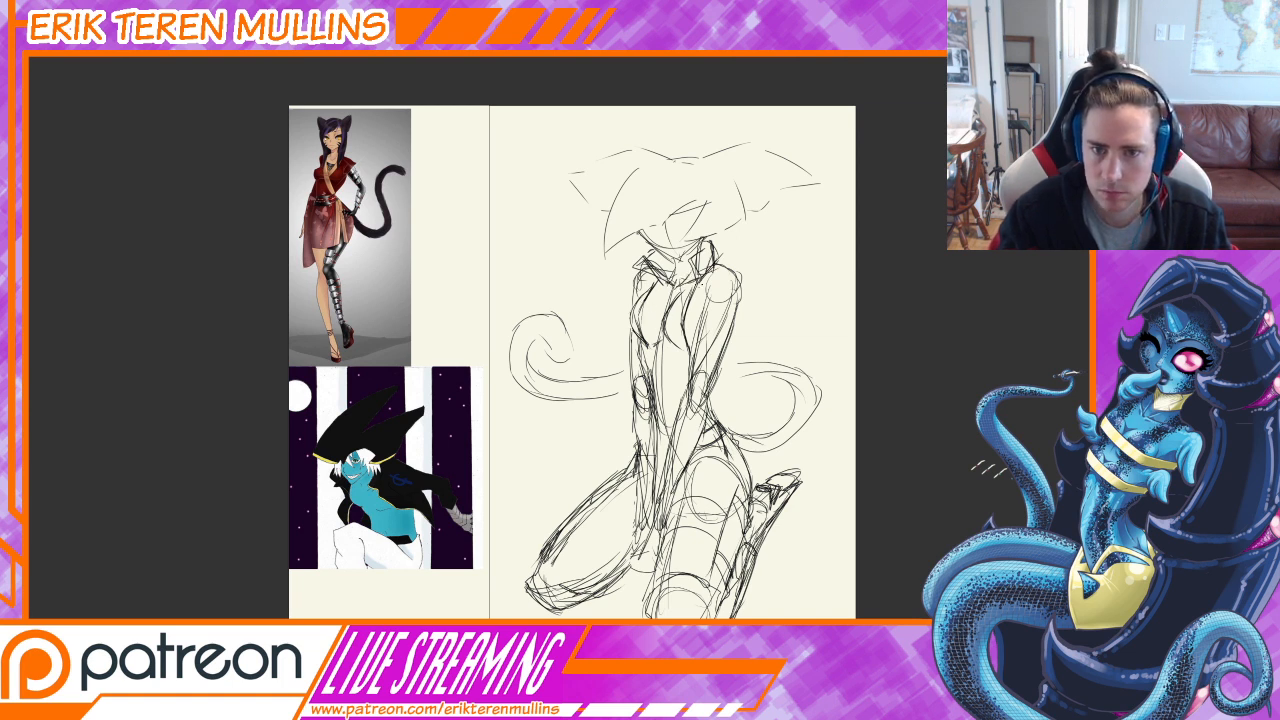
pyautogui.moveTo(692, 289); pyautogui.dragTo(685, 345)
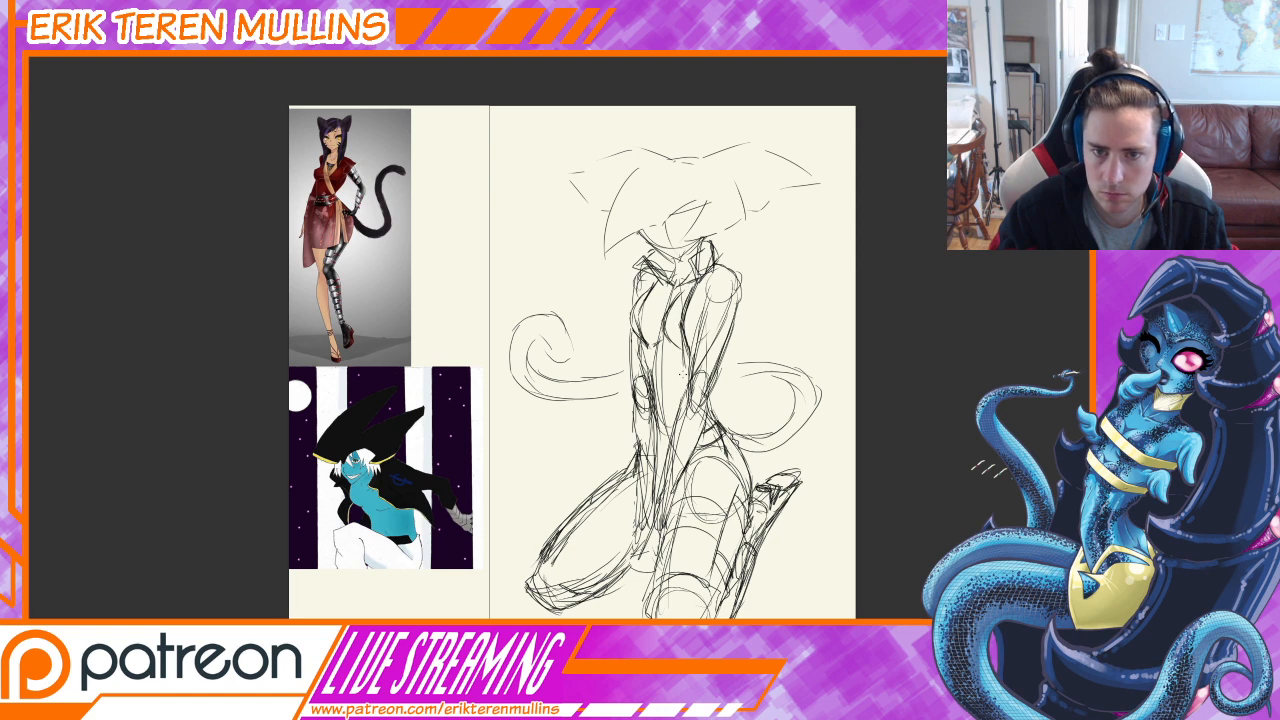
pyautogui.moveTo(656, 282)
pyautogui.mouseDown()
pyautogui.moveTo(647, 374)
pyautogui.moveTo(687, 398)
pyautogui.mouseUp()
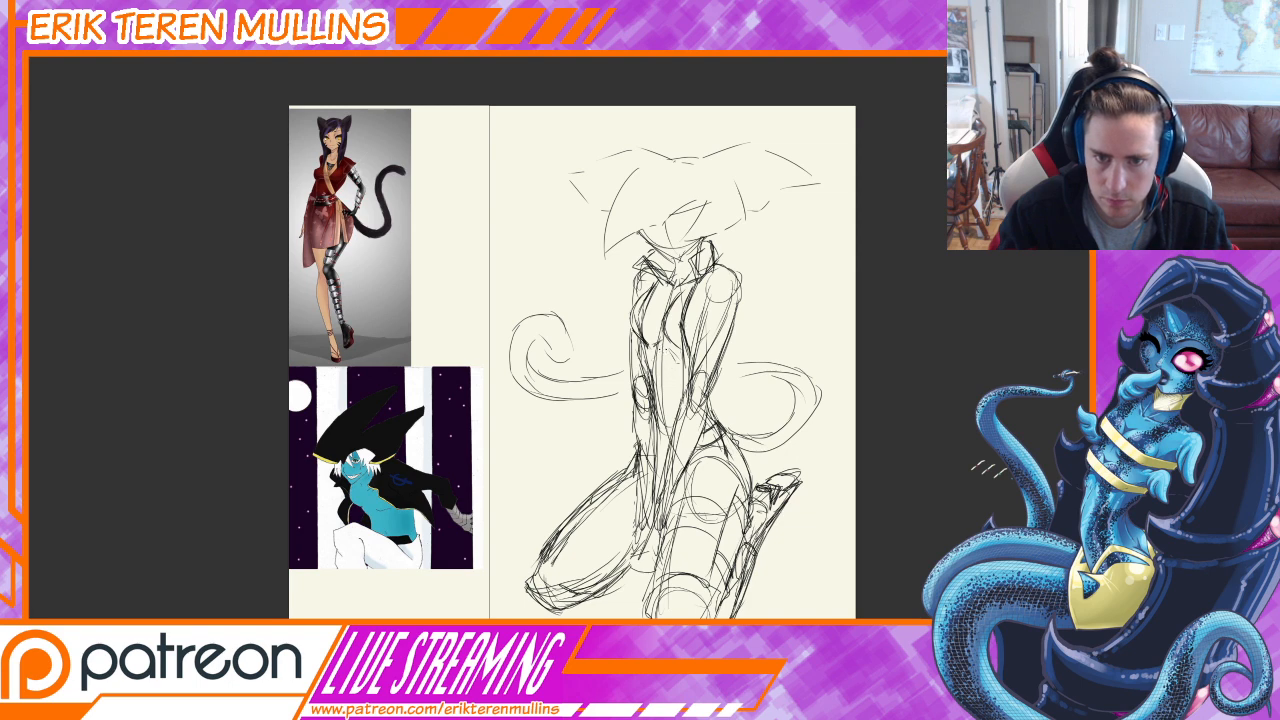
pyautogui.moveTo(660, 348); pyautogui.dragTo(670, 408)
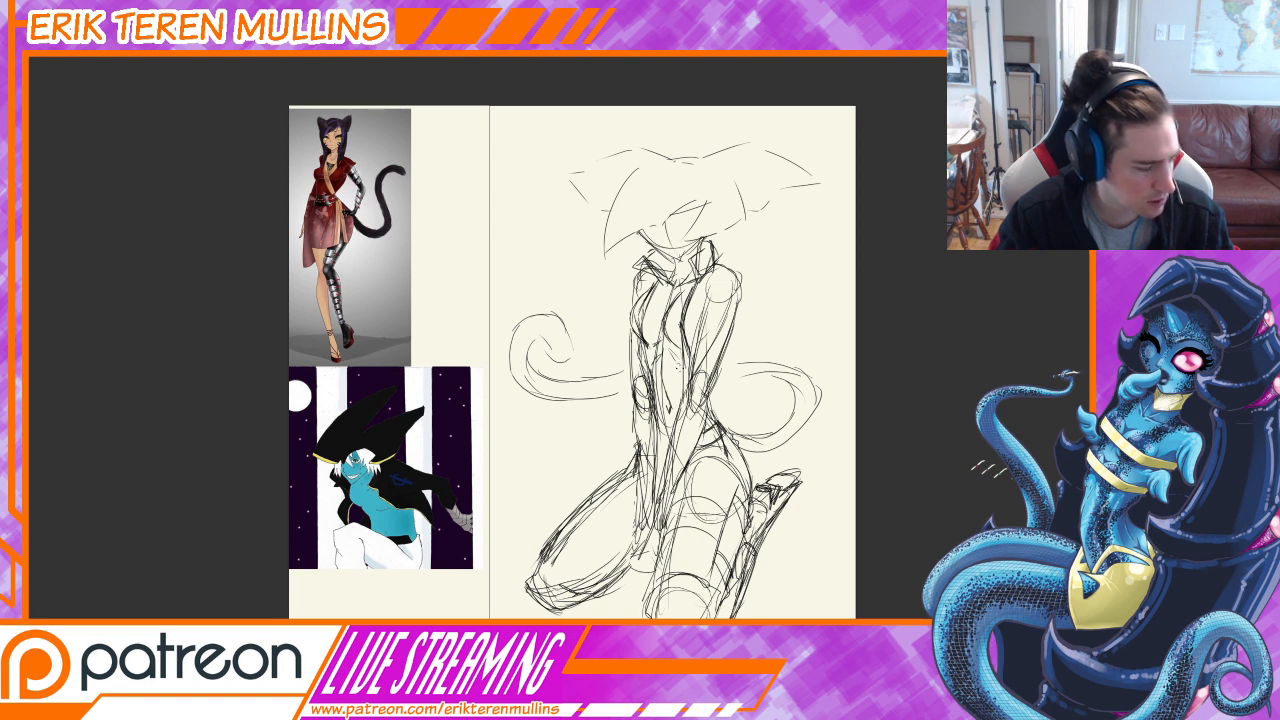
# Step: Rough in the jacket's angular shoulders and sleeve edge, and mark the round emblem on the near shoulder
pyautogui.moveTo(697, 481); pyautogui.dragTo(664, 383)
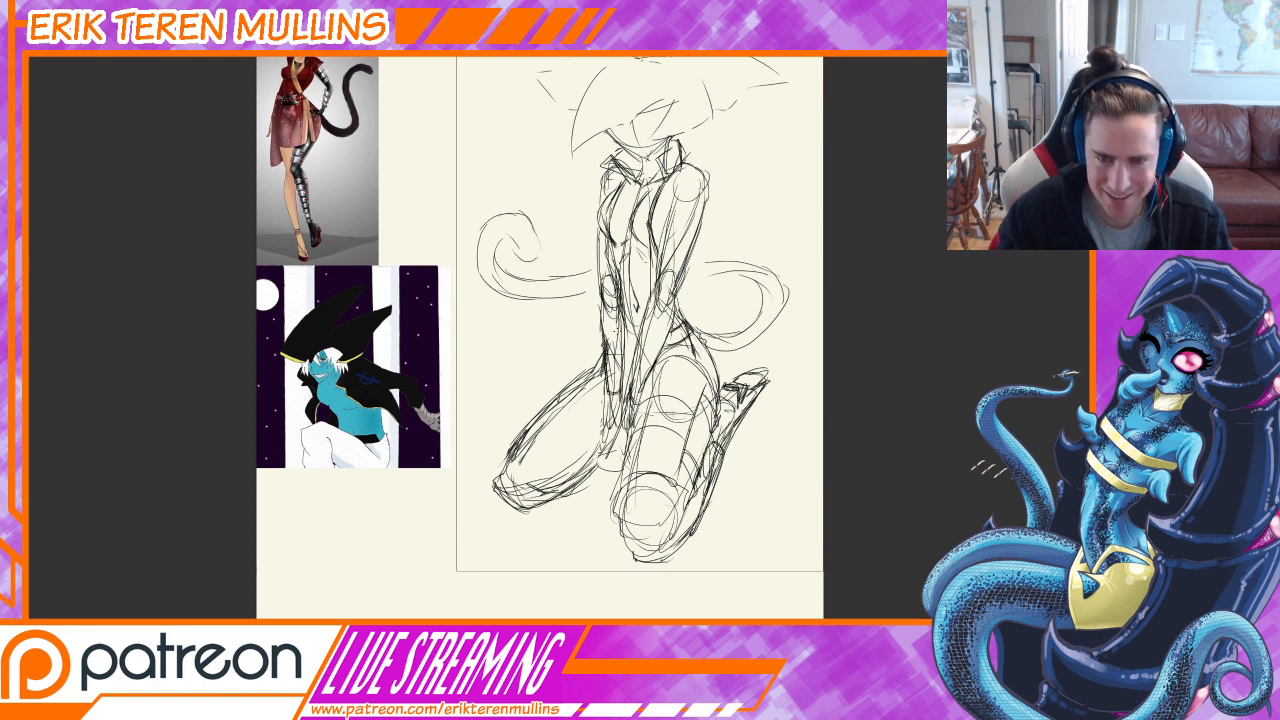
pyautogui.scroll(2, 640, 340)
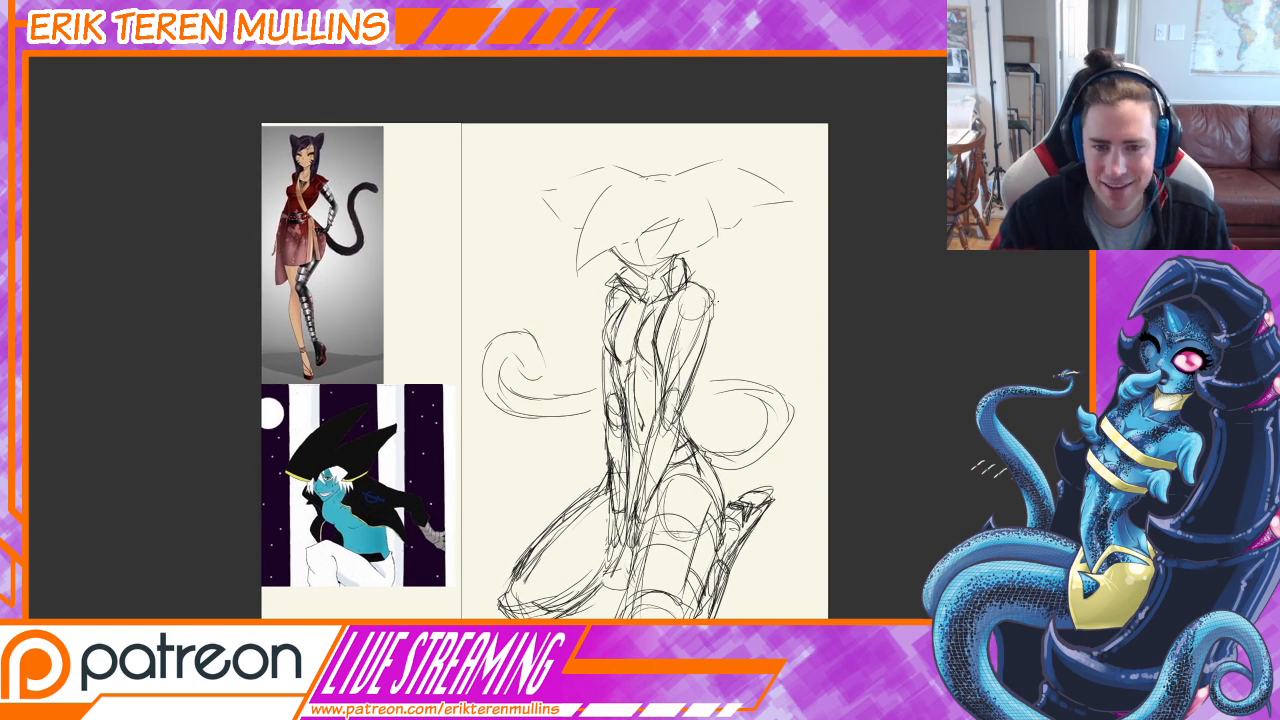
pyautogui.hscroll(1, 541, 371)
pyautogui.moveTo(680, 288)
pyautogui.mouseDown()
pyautogui.moveTo(694, 279)
pyautogui.moveTo(712, 314)
pyautogui.moveTo(686, 339)
pyautogui.mouseUp()
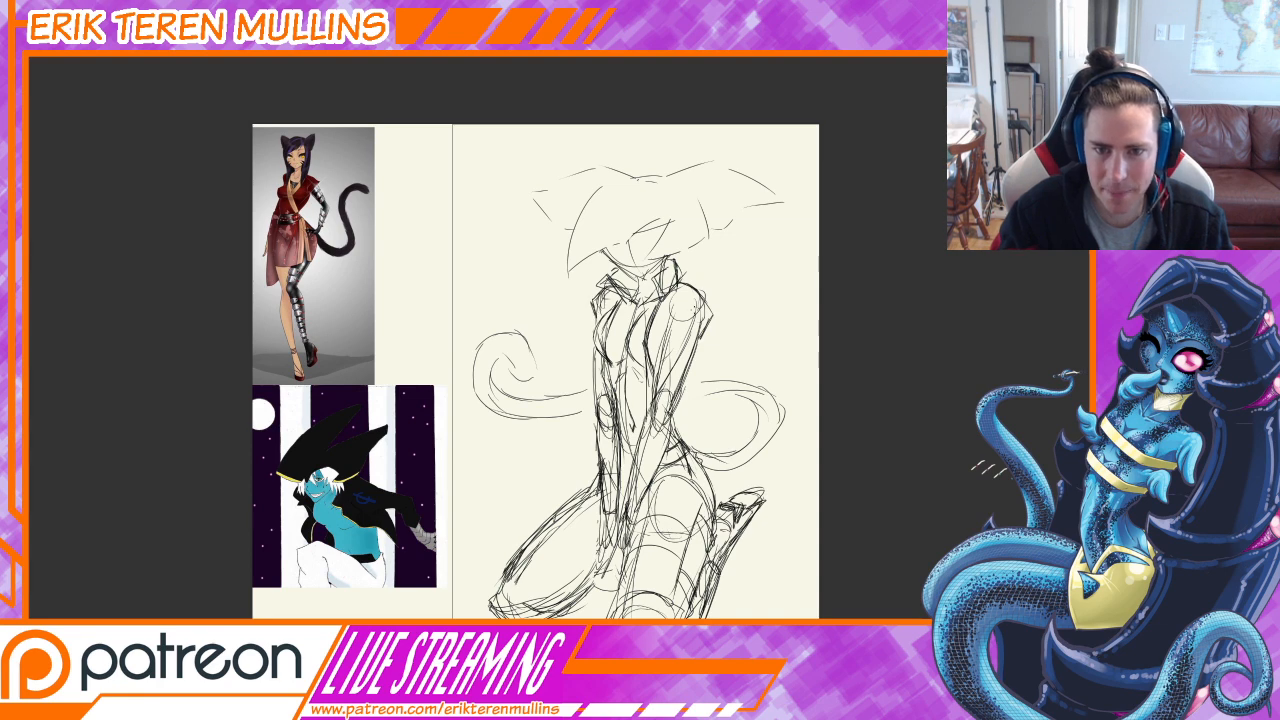
pyautogui.moveTo(670, 305); pyautogui.dragTo(658, 353)
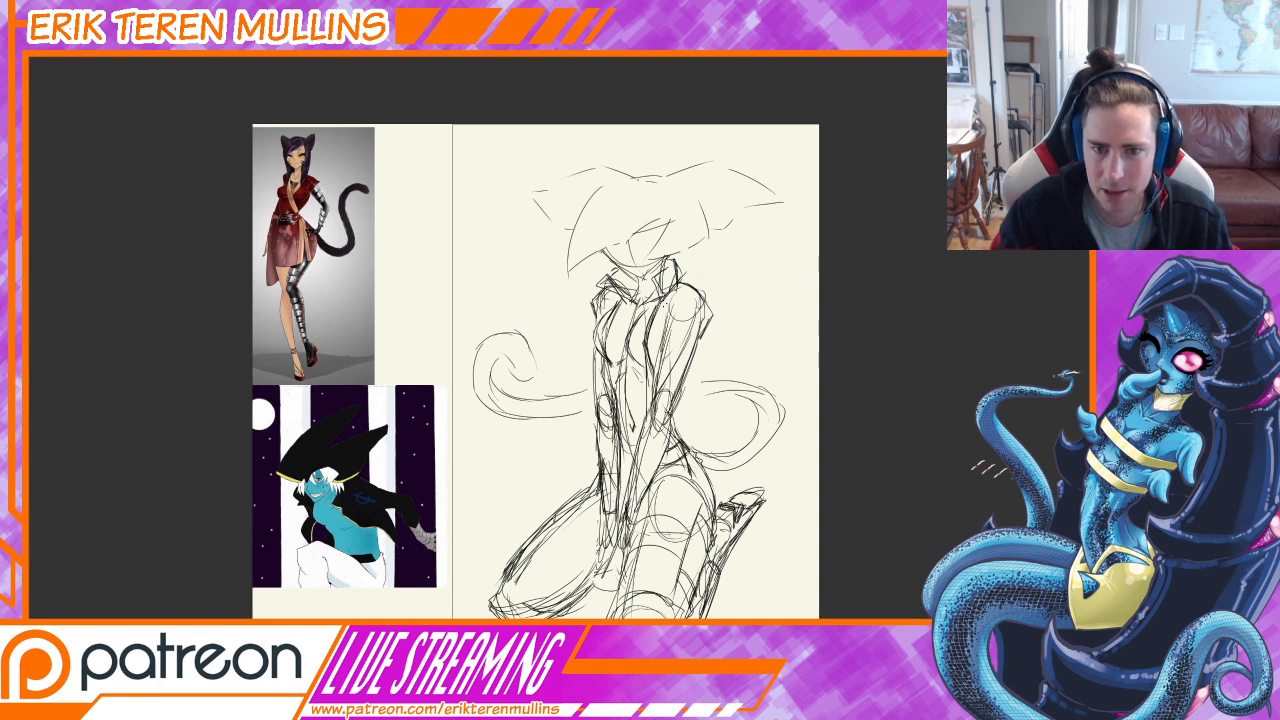
pyautogui.moveTo(670, 298); pyautogui.dragTo(663, 320)
pyautogui.moveTo(668, 298); pyautogui.dragTo(657, 316)
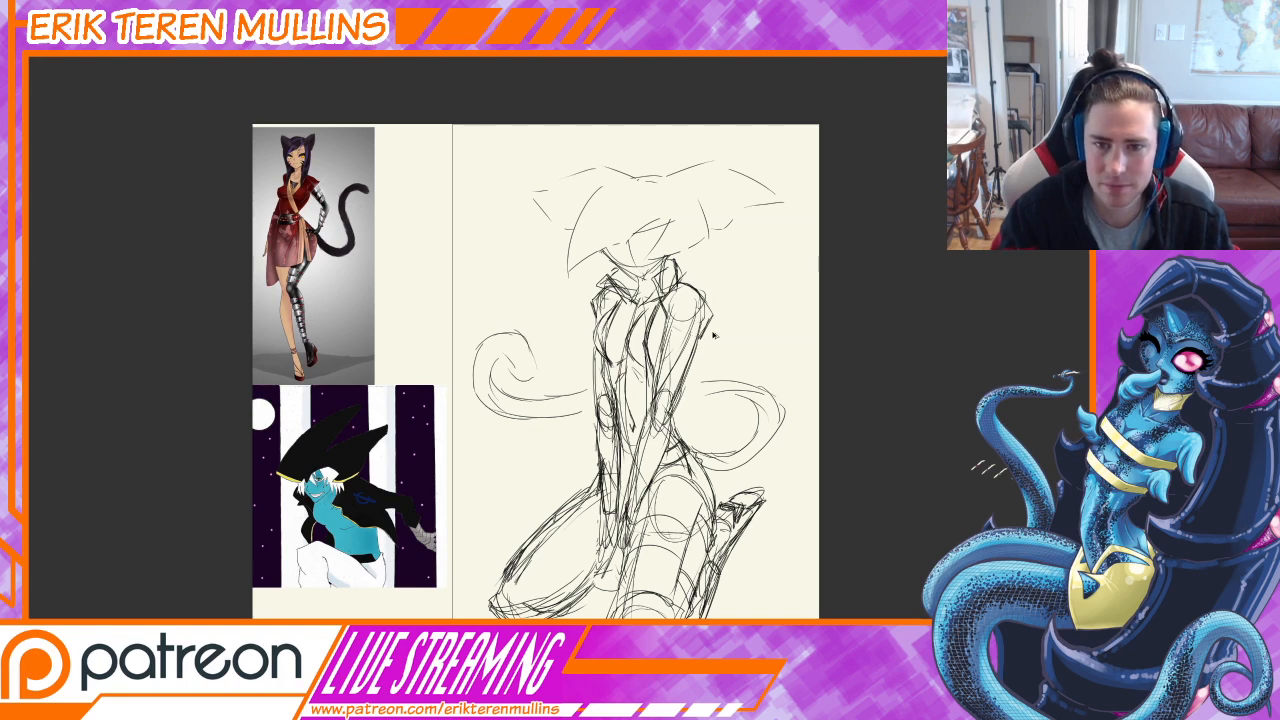
pyautogui.moveTo(671, 317)
pyautogui.mouseDown()
pyautogui.moveTo(665, 353)
pyautogui.moveTo(690, 301)
pyautogui.moveTo(684, 334)
pyautogui.moveTo(688, 292)
pyautogui.mouseUp()
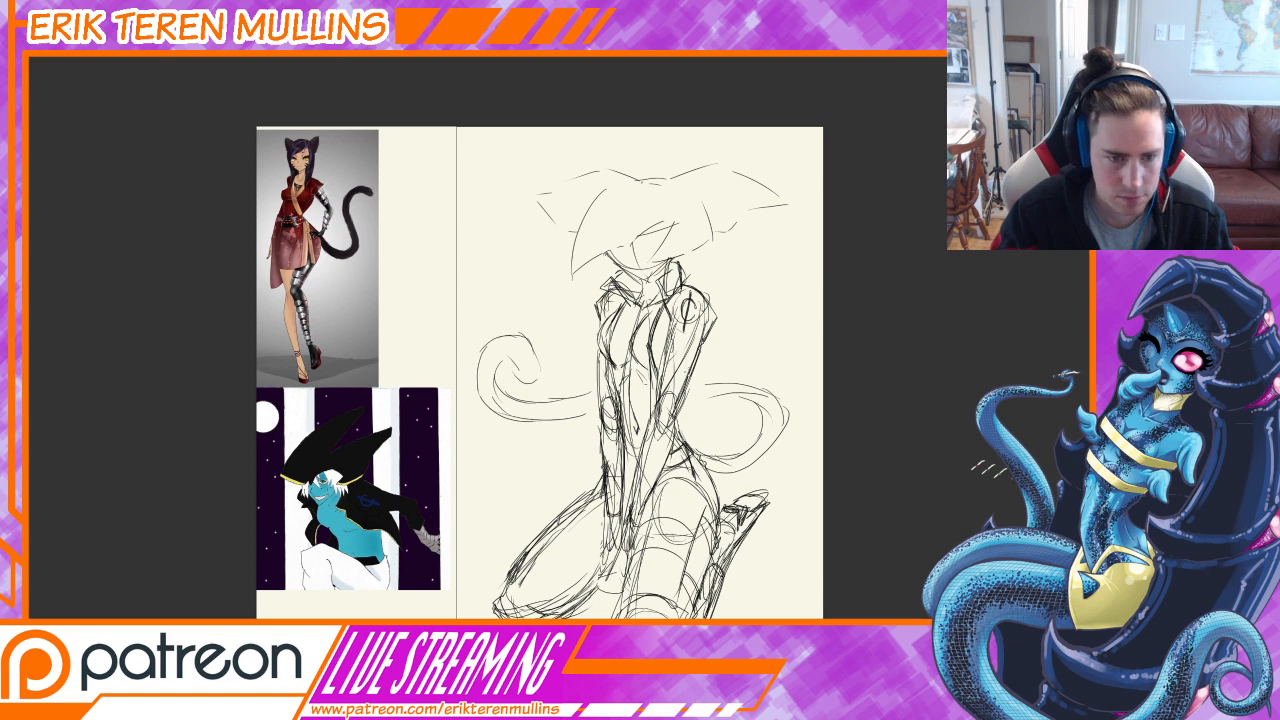
# Step: Sketch the hands and fingers resting between the thighs, and clean up the construction lines around them
pyautogui.moveTo(677, 410); pyautogui.dragTo(679, 380)
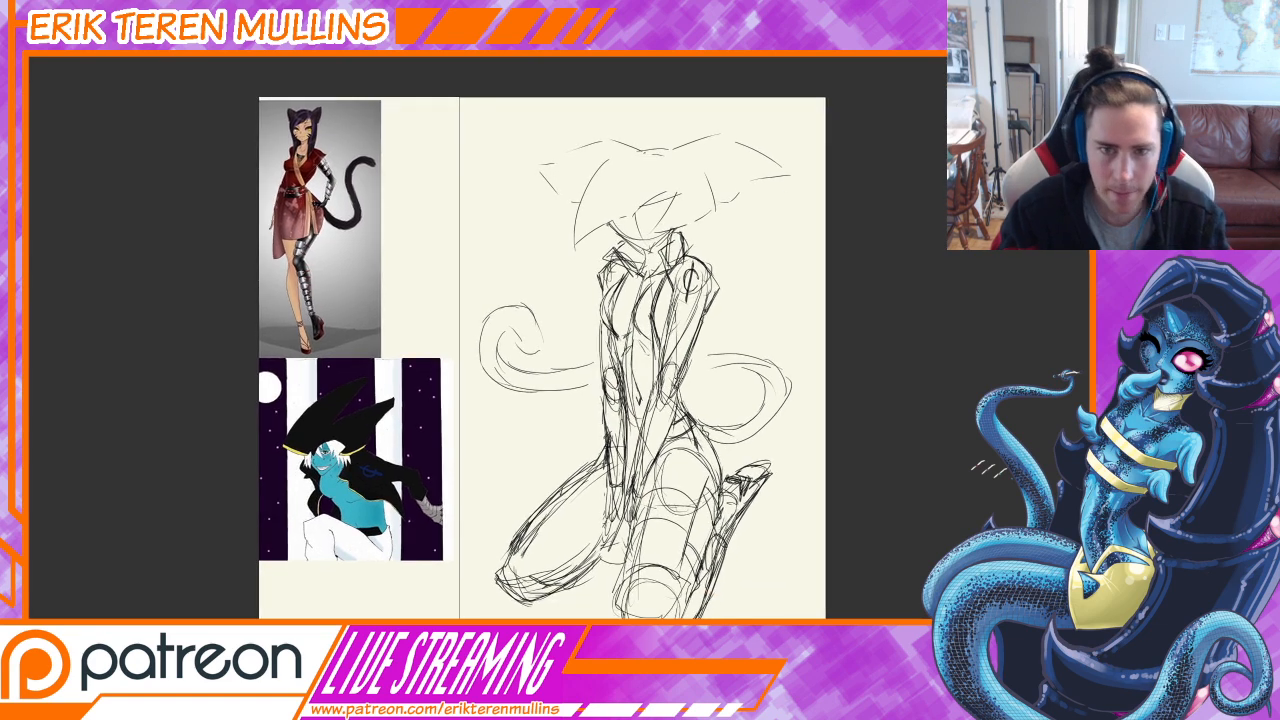
pyautogui.moveTo(642, 461); pyautogui.dragTo(682, 438)
pyautogui.moveTo(668, 495); pyautogui.dragTo(678, 475)
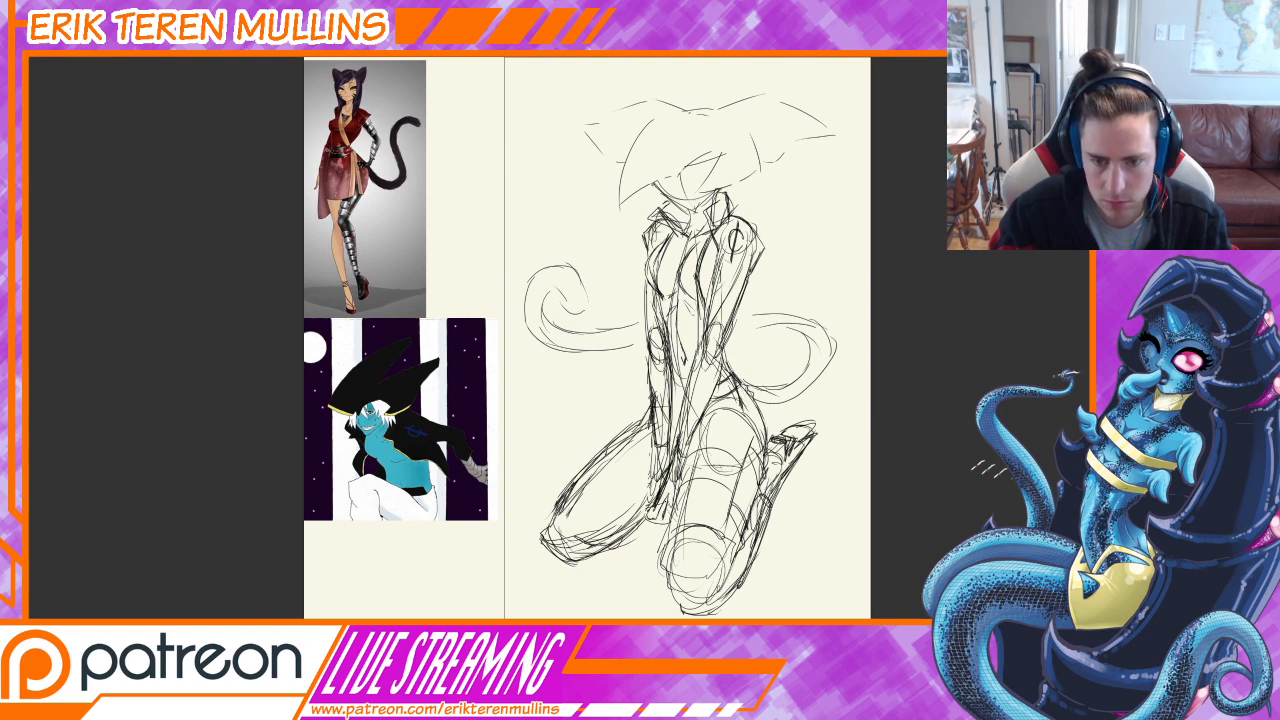
pyautogui.moveTo(668, 525); pyautogui.dragTo(675, 529)
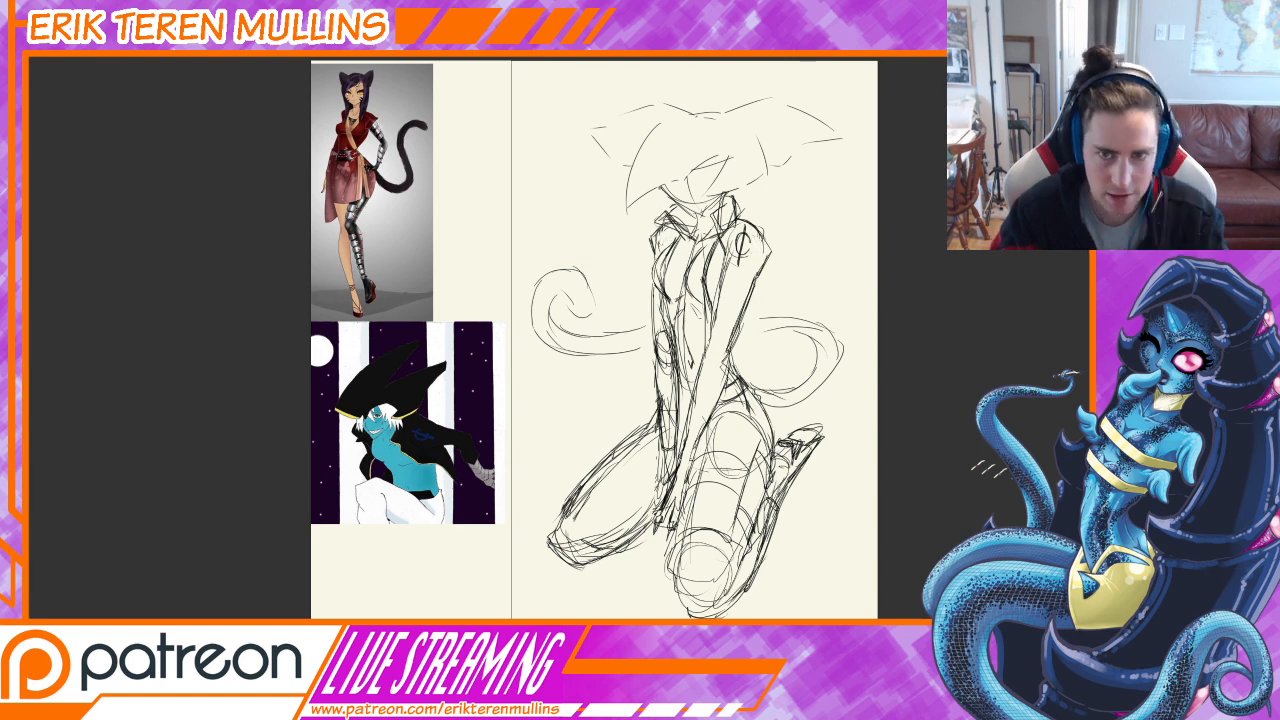
# Step: Redraw the near forearm's contour and wrist, and refine the far upper arm's outline
pyautogui.moveTo(711, 359); pyautogui.dragTo(713, 352)
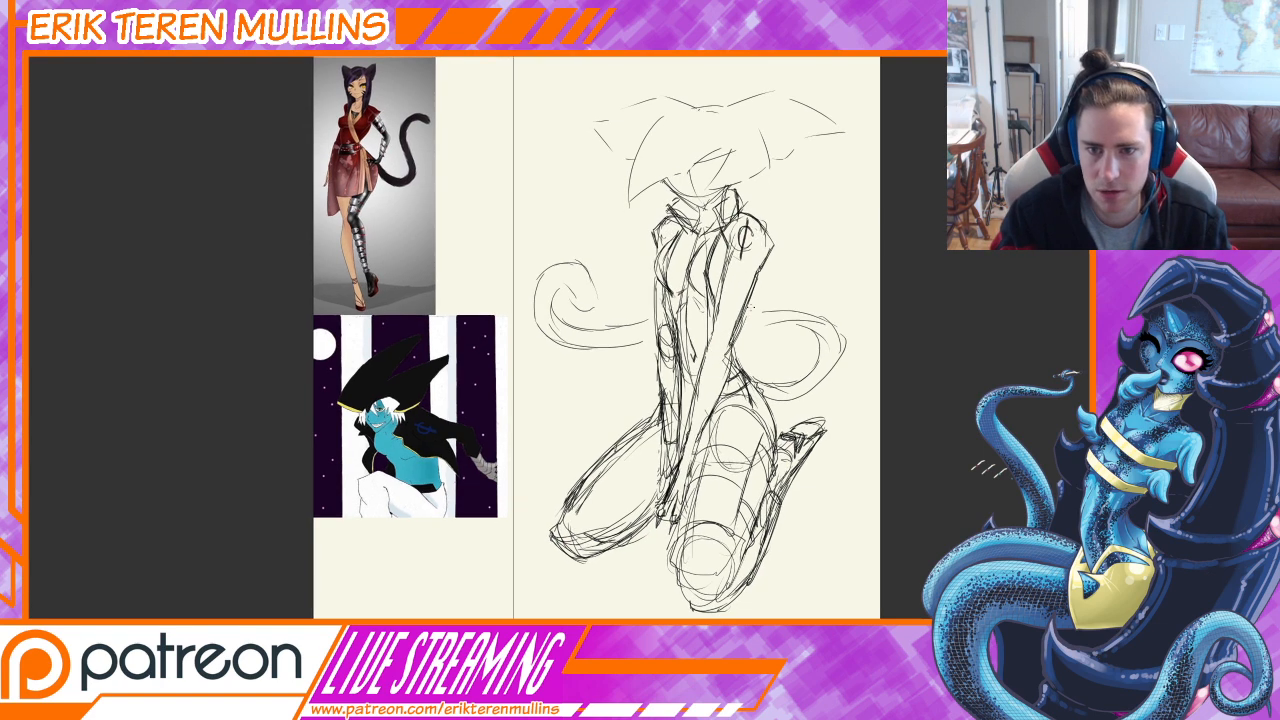
pyautogui.moveTo(750, 297); pyautogui.dragTo(699, 439)
pyautogui.moveTo(708, 365)
pyautogui.mouseDown()
pyautogui.moveTo(692, 377)
pyautogui.moveTo(710, 410)
pyautogui.mouseUp()
pyautogui.hotkey('ctrl', 'z')
pyautogui.moveTo(727, 361); pyautogui.dragTo(717, 391)
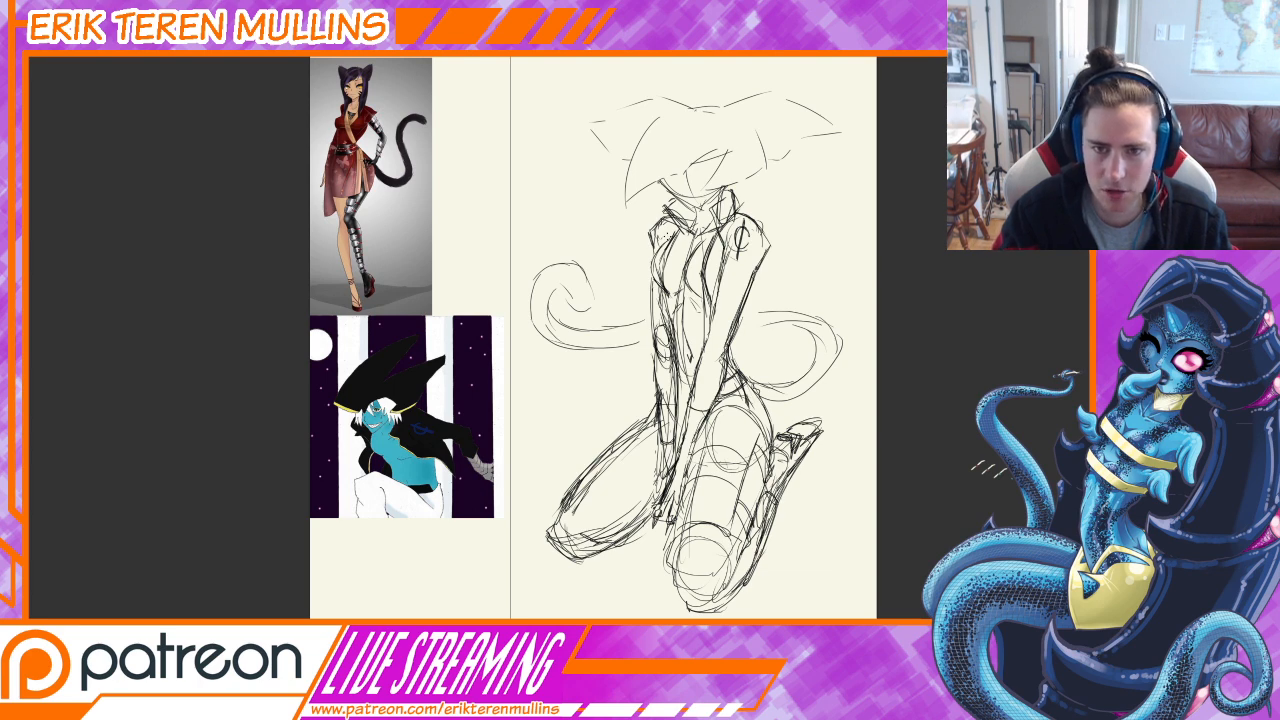
pyautogui.moveTo(651, 280)
pyautogui.mouseDown()
pyautogui.moveTo(667, 387)
pyautogui.moveTo(661, 328)
pyautogui.mouseUp()
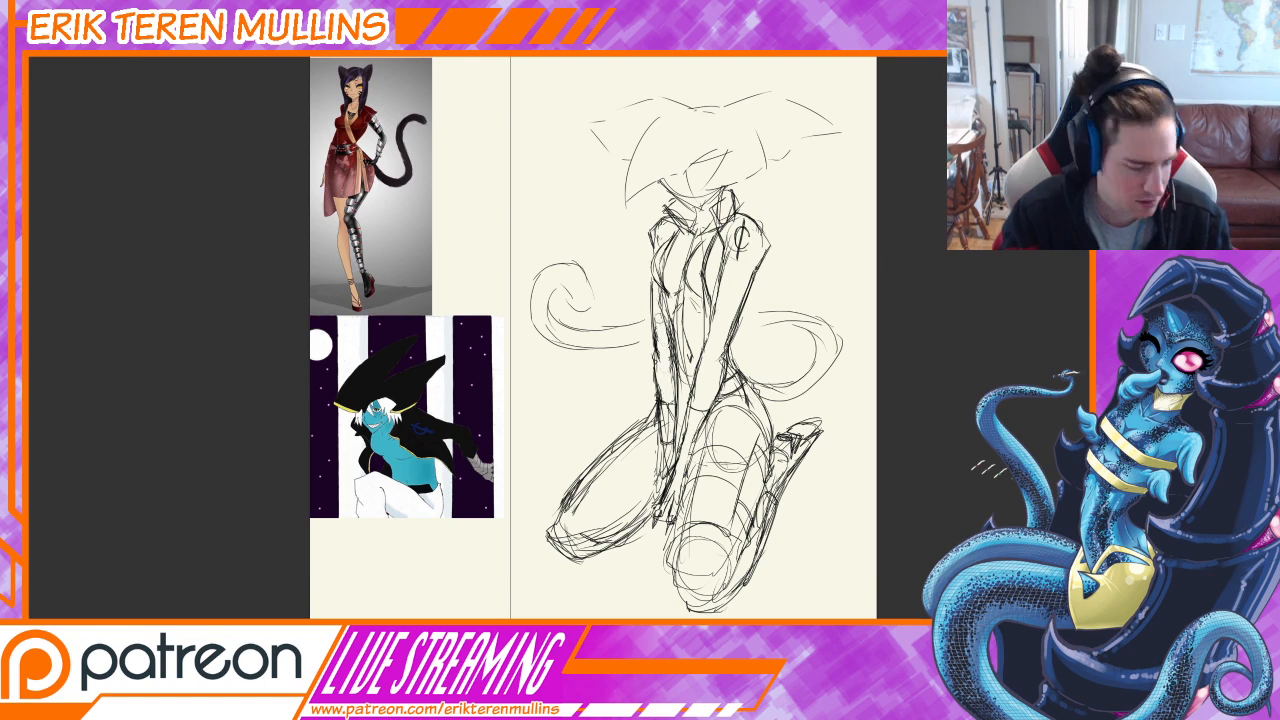
# Step: Sketch the jacket's hem corner at the near hip and add a choker line around the neck
pyautogui.scroll(-1, 676, 440)
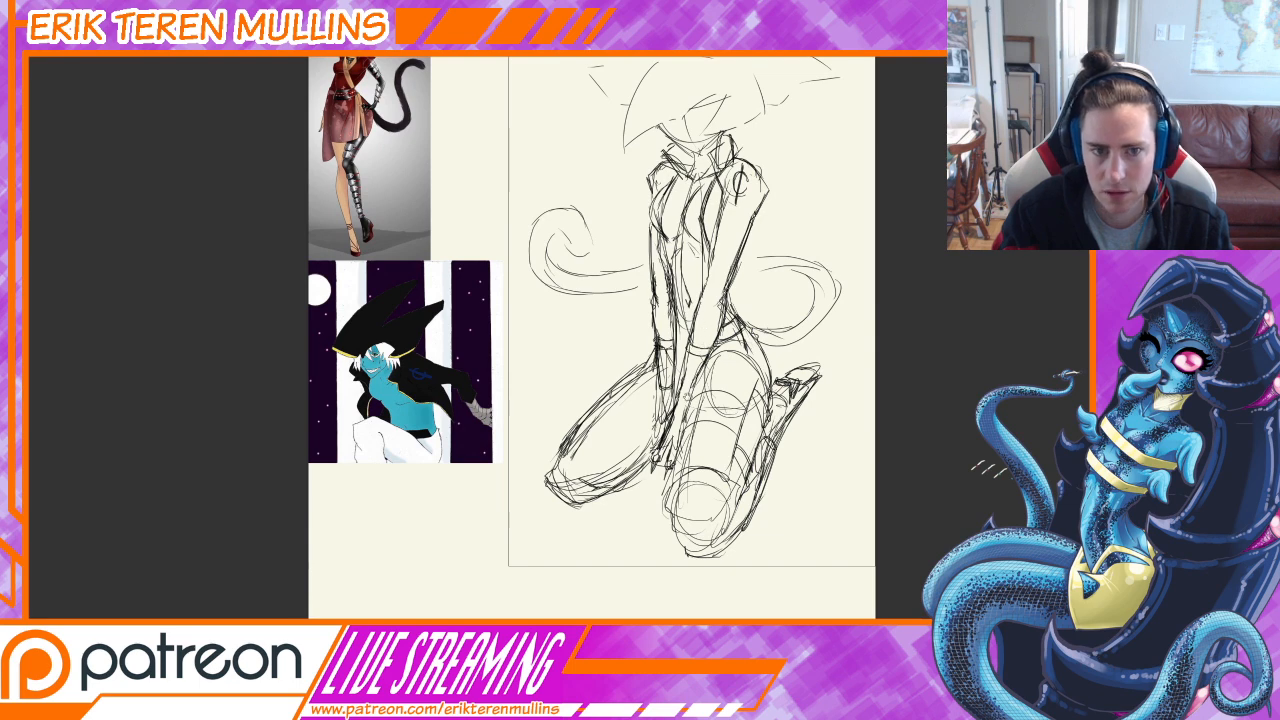
pyautogui.moveTo(687, 397); pyautogui.dragTo(654, 418)
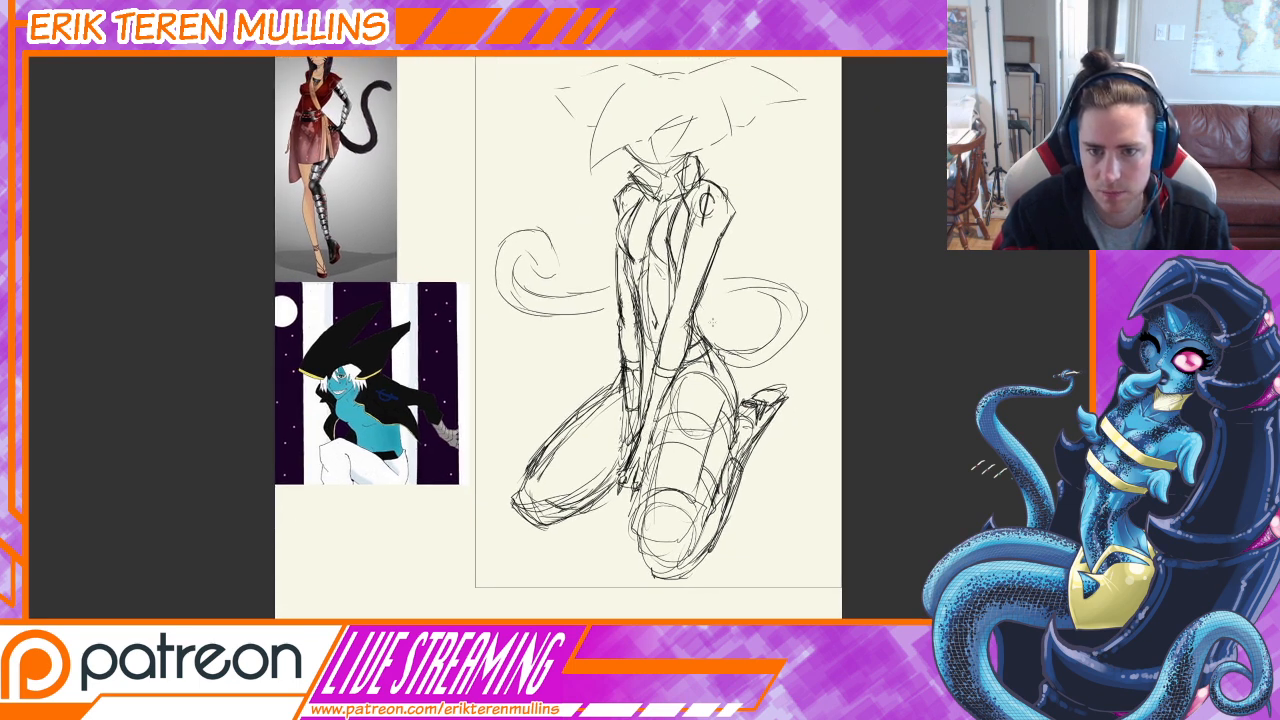
pyautogui.moveTo(703, 303)
pyautogui.mouseDown()
pyautogui.moveTo(718, 321)
pyautogui.moveTo(695, 335)
pyautogui.mouseUp()
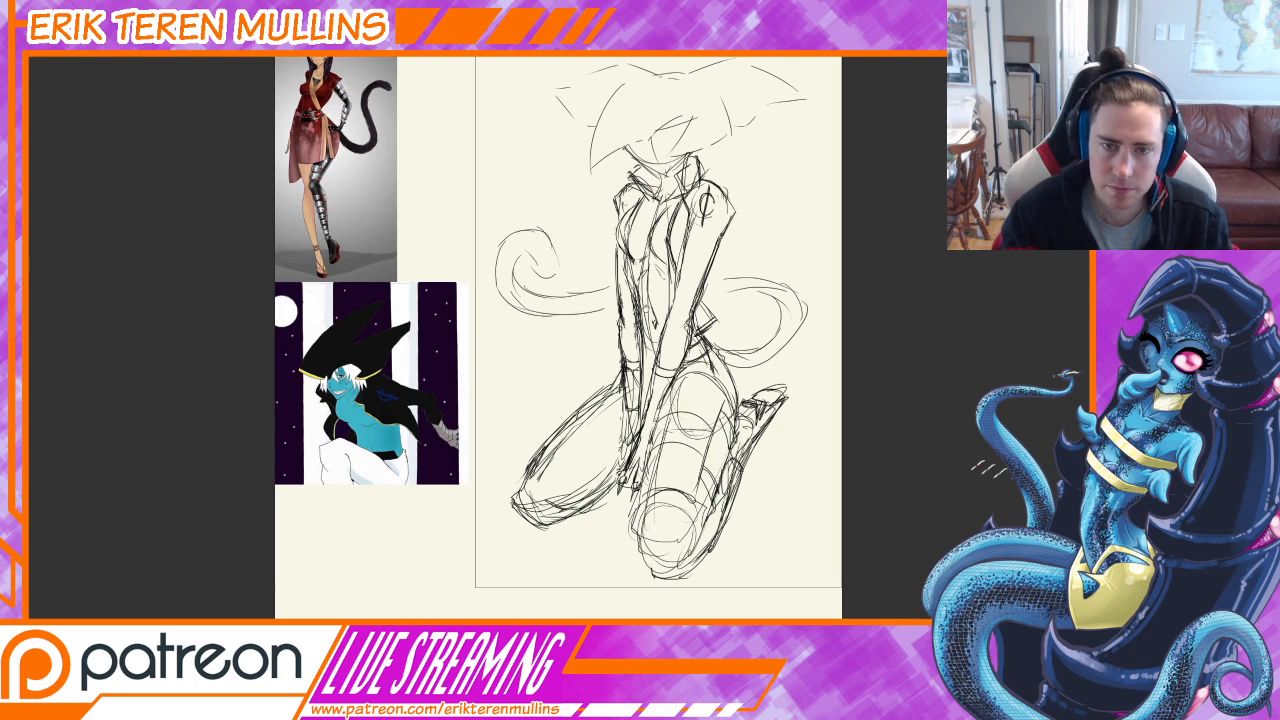
pyautogui.moveTo(660, 330); pyautogui.dragTo(687, 346)
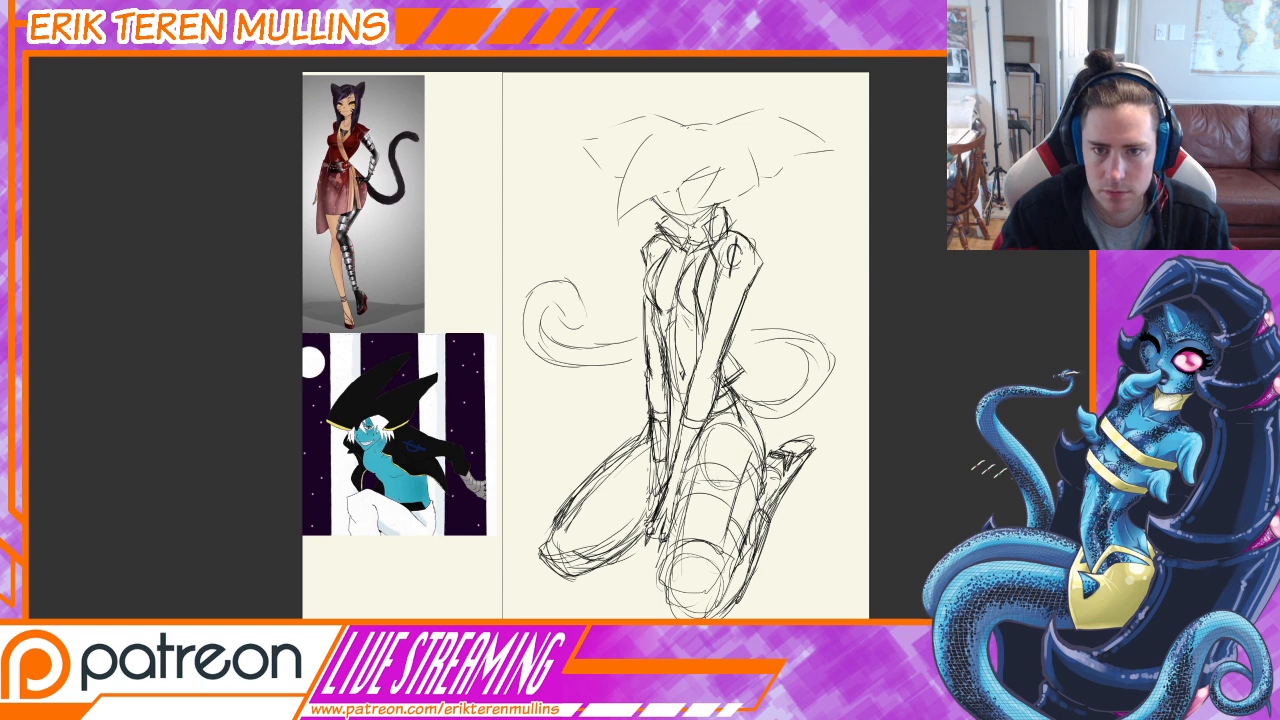
pyautogui.moveTo(682, 247); pyautogui.dragTo(711, 235)
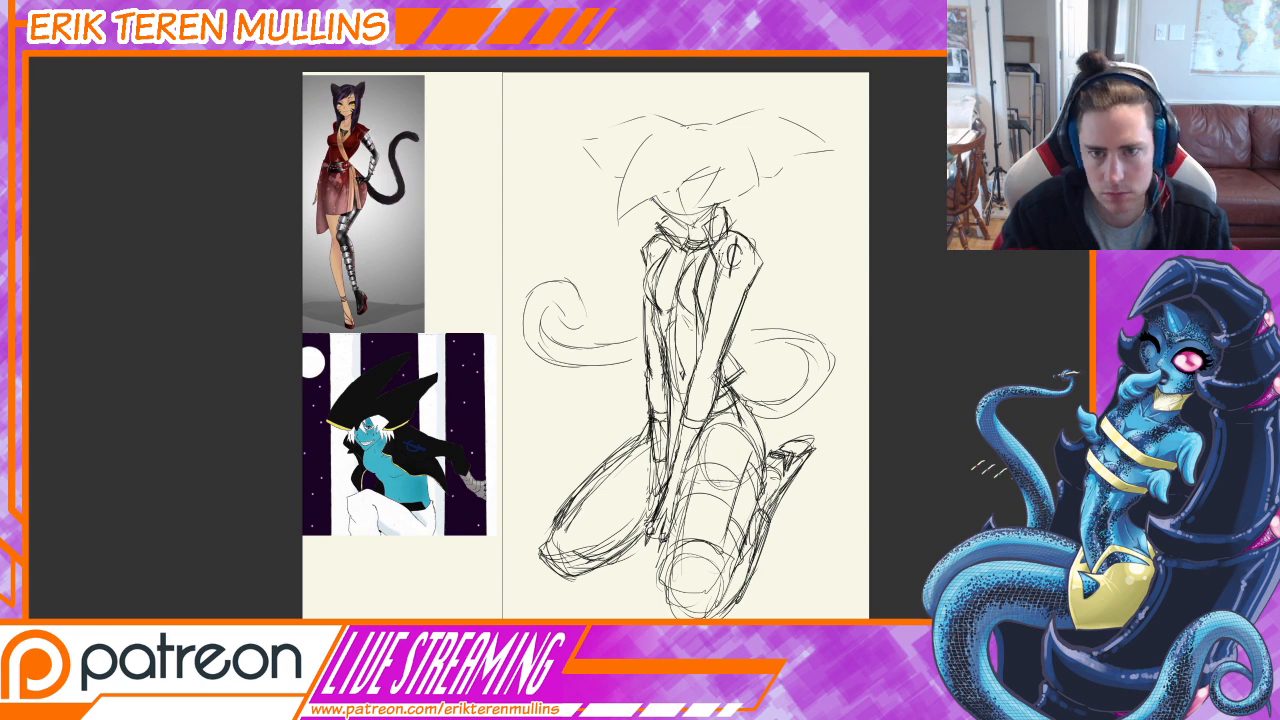
# Step: Sketch the visible eye beneath the hat brim with a slit pupil and upper lashes
pyautogui.moveTo(699, 325)
pyautogui.mouseDown()
pyautogui.moveTo(717, 293)
pyautogui.moveTo(703, 307)
pyautogui.moveTo(696, 441)
pyautogui.mouseUp()
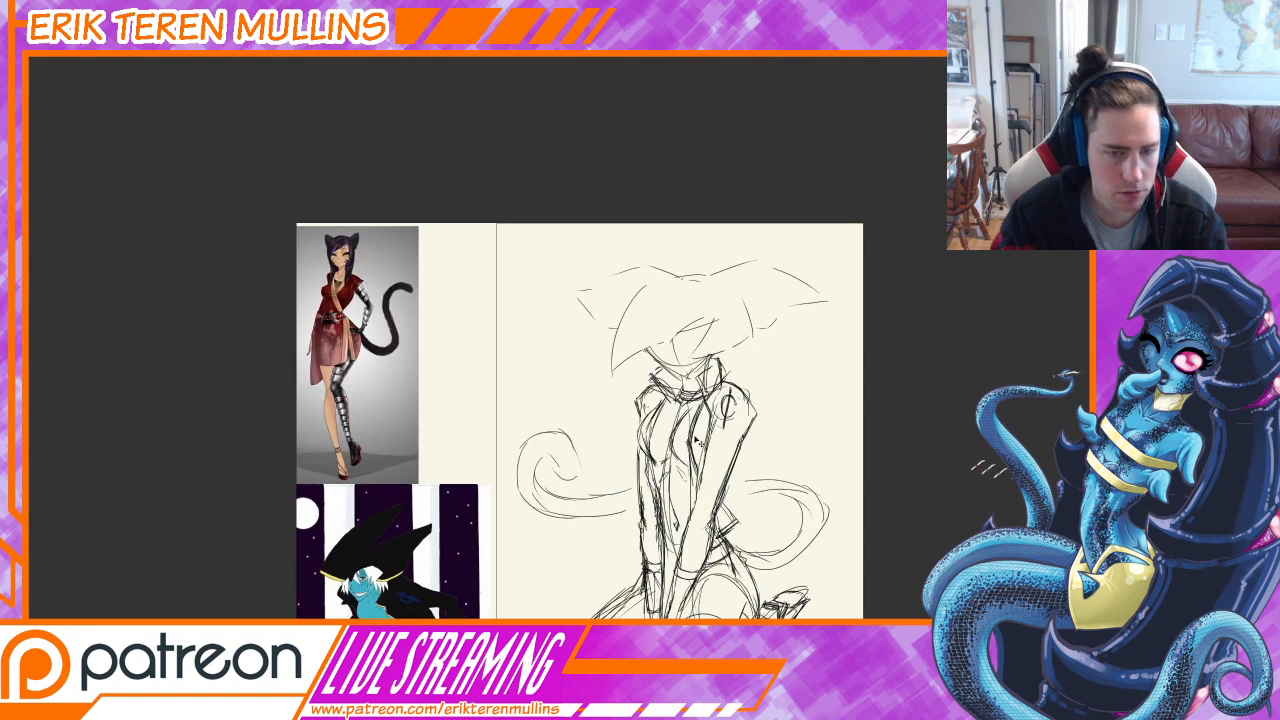
pyautogui.moveTo(640, 380)
pyautogui.mouseDown()
pyautogui.moveTo(735, 330)
pyautogui.moveTo(952, 374)
pyautogui.moveTo(848, 360)
pyautogui.moveTo(850, 334)
pyautogui.moveTo(894, 326)
pyautogui.moveTo(836, 341)
pyautogui.moveTo(846, 338)
pyautogui.mouseUp()
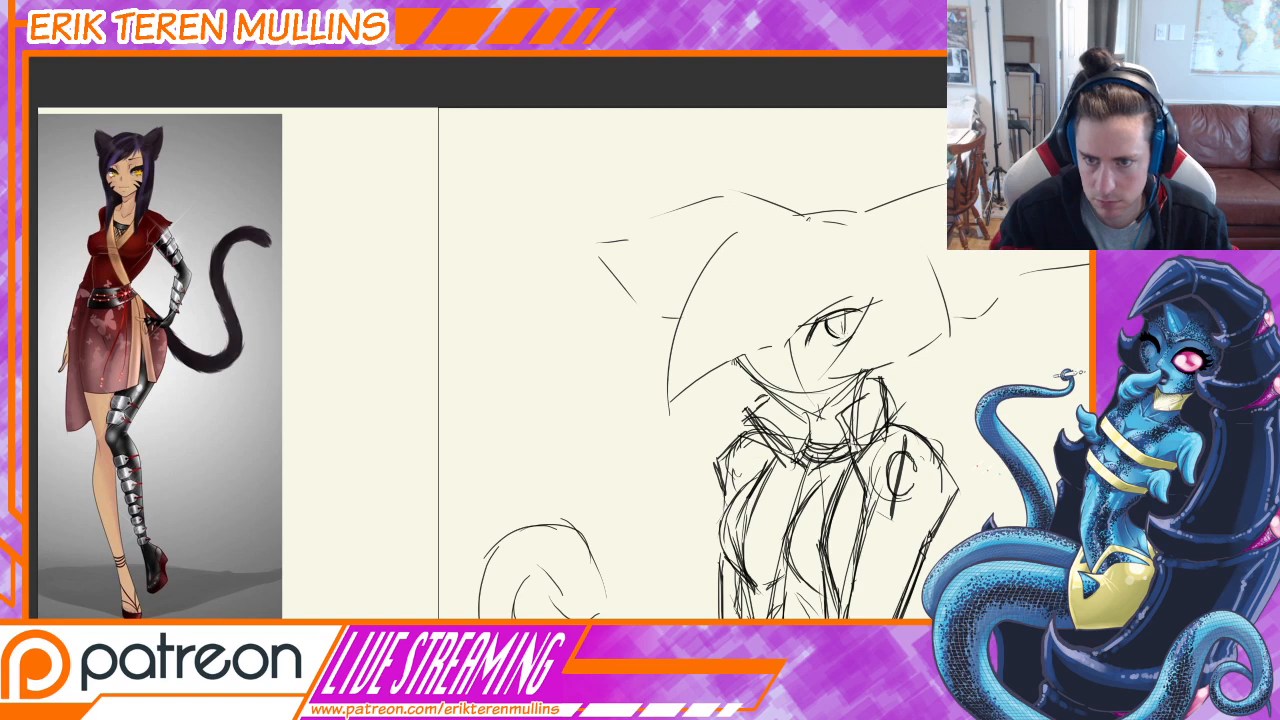
pyautogui.moveTo(807, 363); pyautogui.dragTo(873, 330)
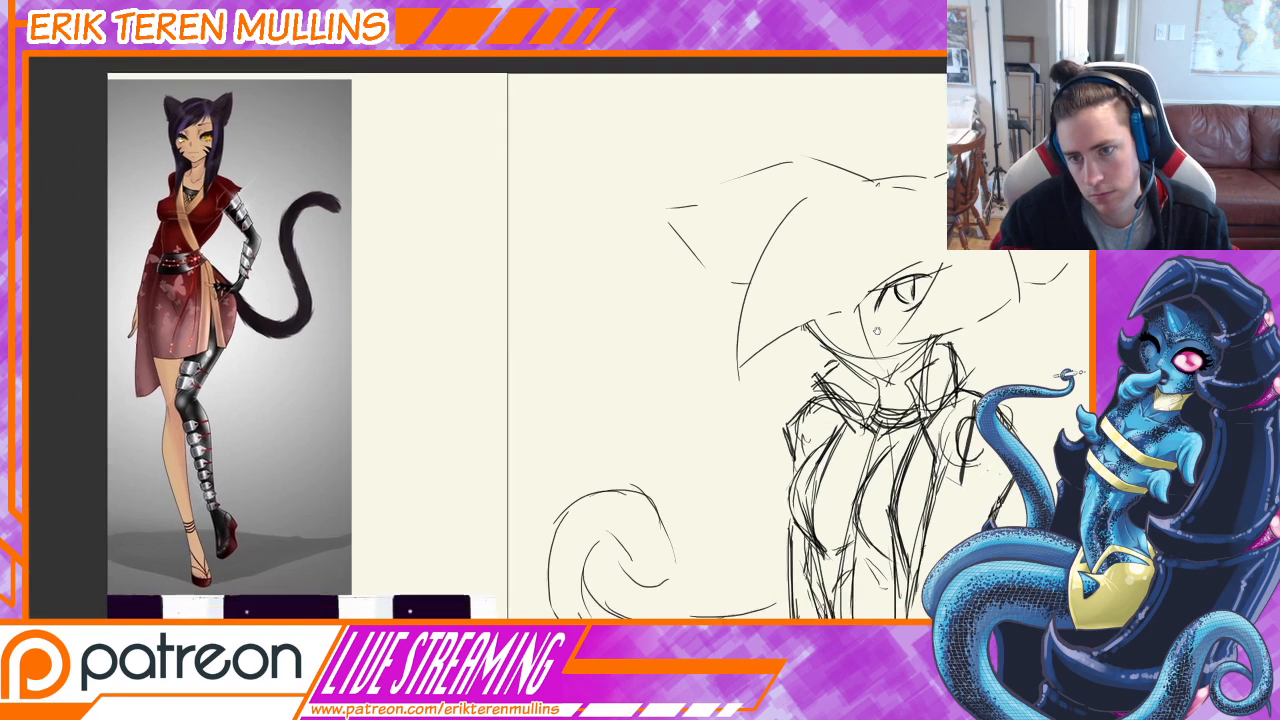
pyautogui.moveTo(930, 280)
pyautogui.mouseDown()
pyautogui.moveTo(940, 268)
pyautogui.moveTo(918, 268)
pyautogui.mouseUp()
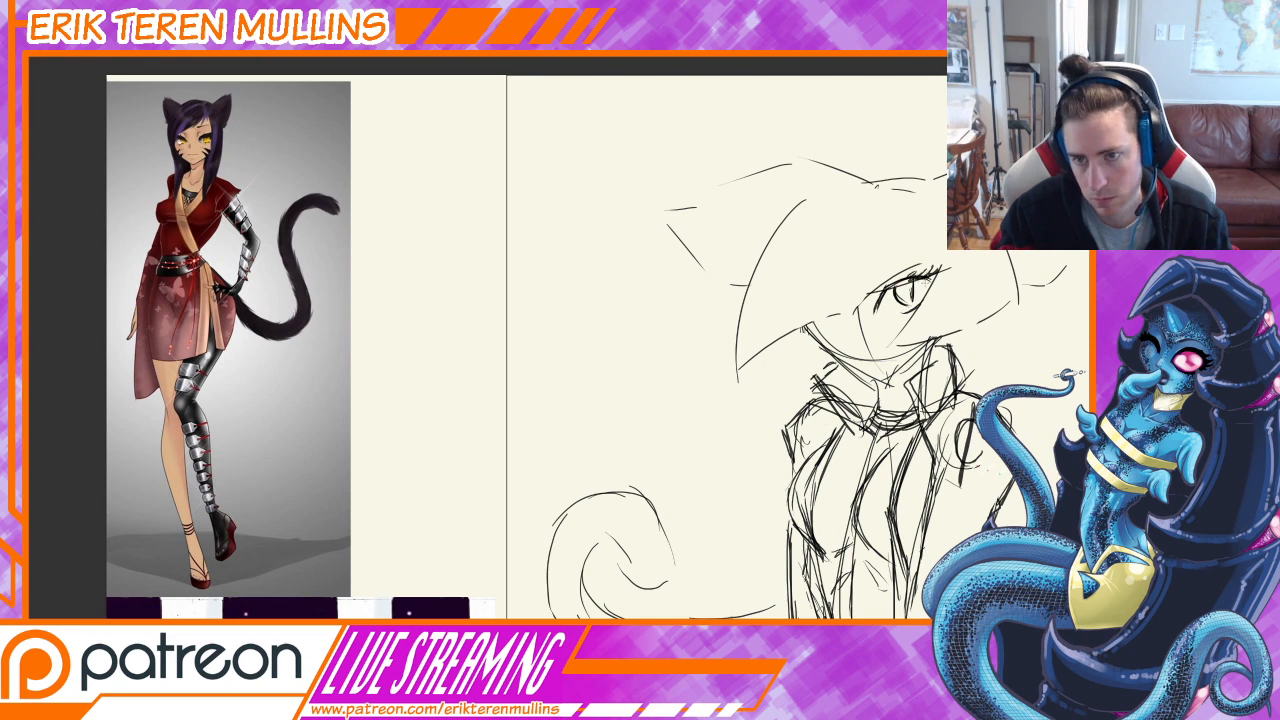
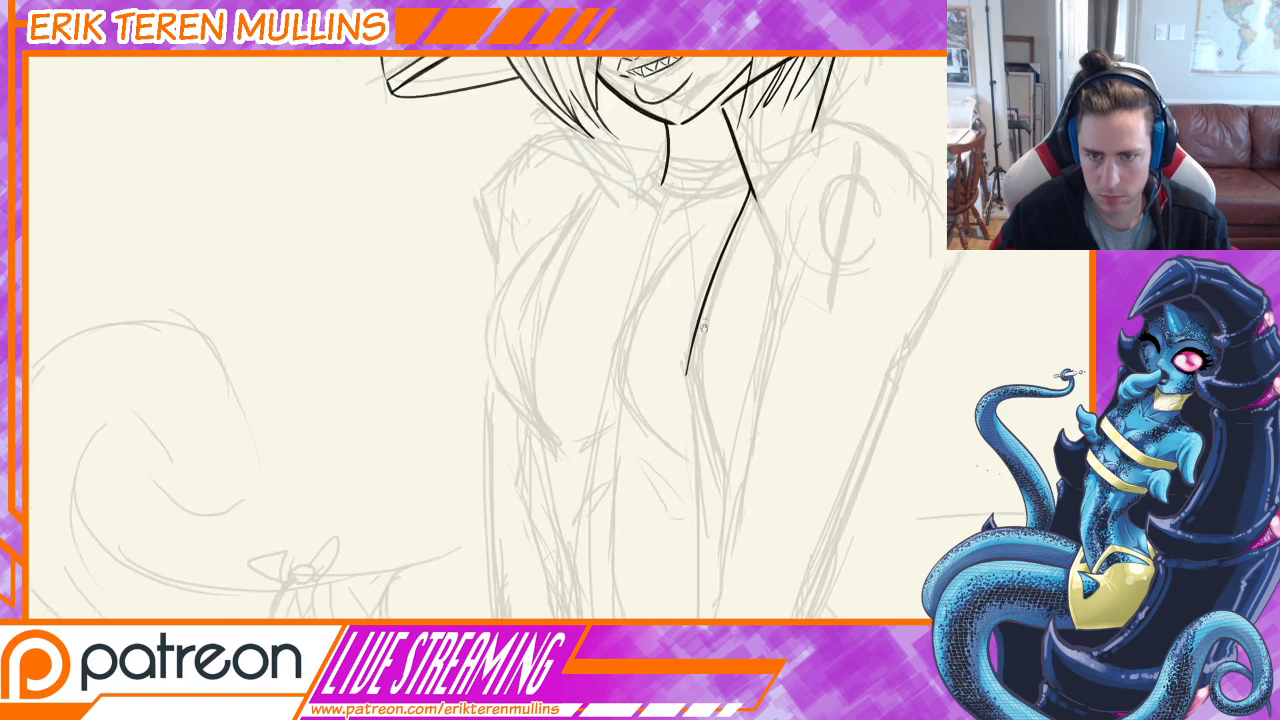
# Step: Ink the open jacket's near front edge from the chest down to the waist over the faded sketch
pyautogui.hotkey('ctrl', 'z')
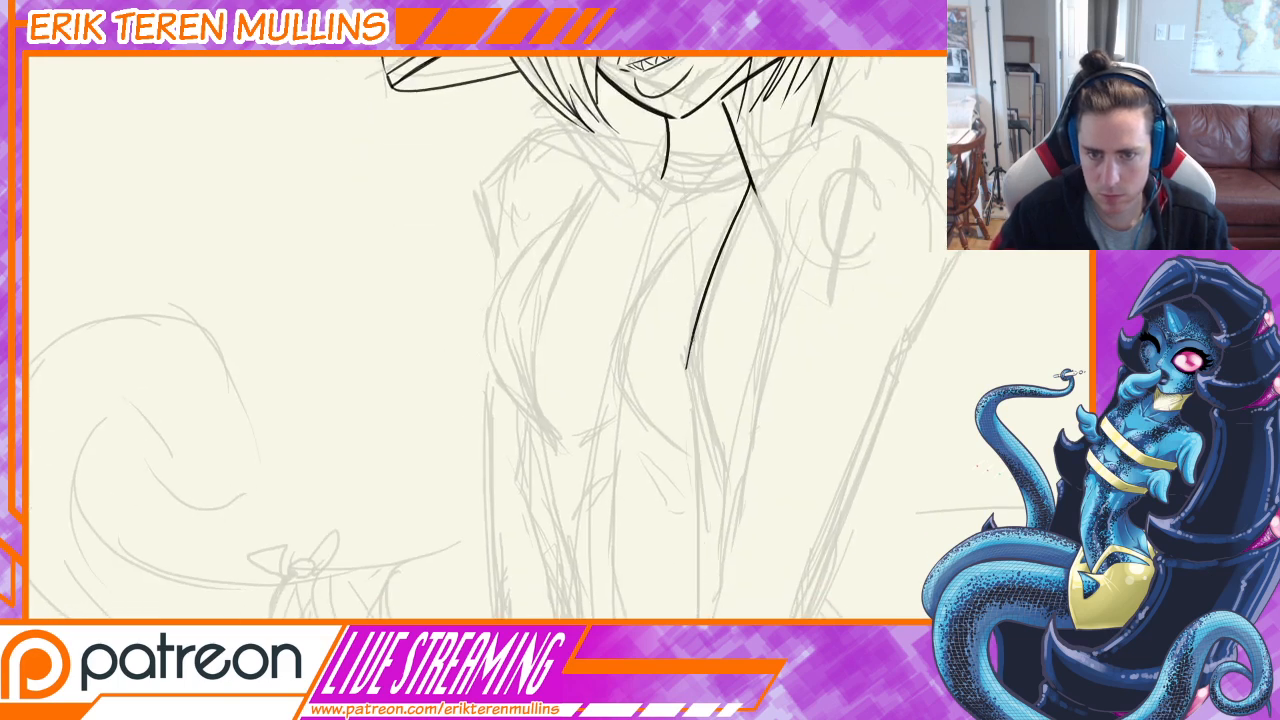
pyautogui.moveTo(695, 334)
pyautogui.mouseDown()
pyautogui.moveTo(703, 586)
pyautogui.moveTo(674, 414)
pyautogui.mouseUp()
pyautogui.hotkey('ctrl', 'z')
pyautogui.moveTo(684, 182); pyautogui.dragTo(694, 552)
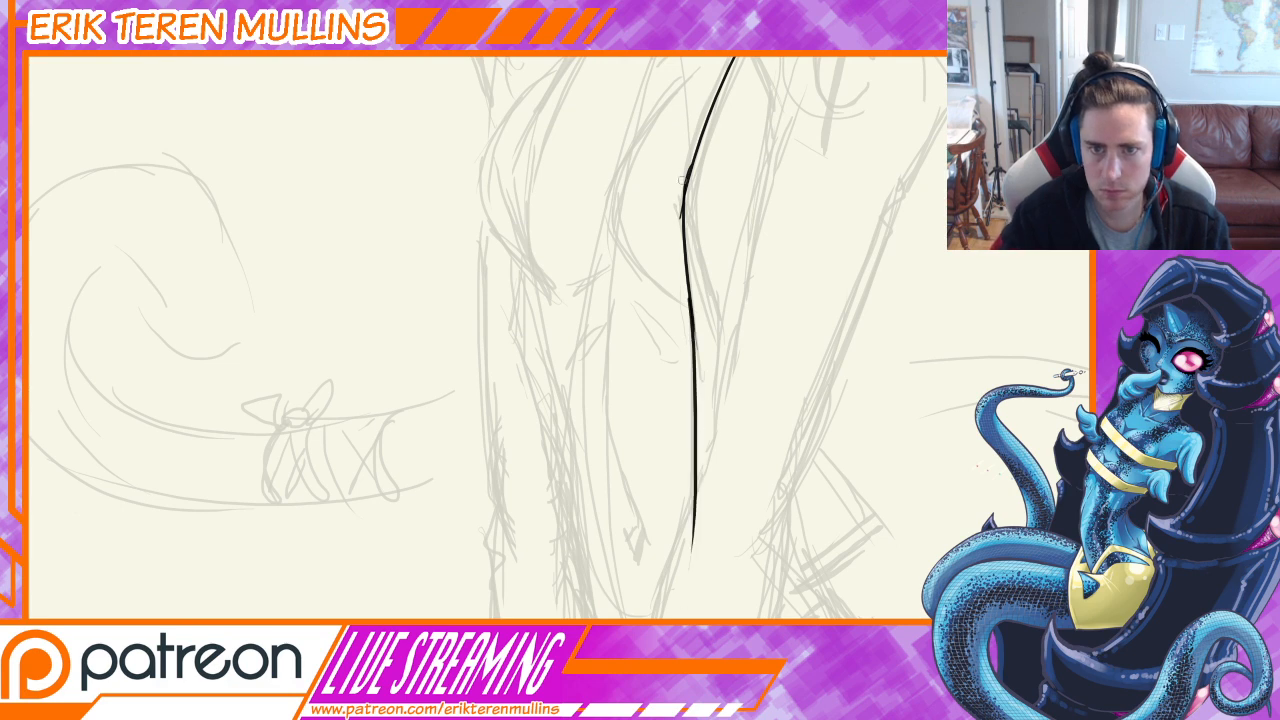
pyautogui.moveTo(684, 285); pyautogui.dragTo(668, 430)
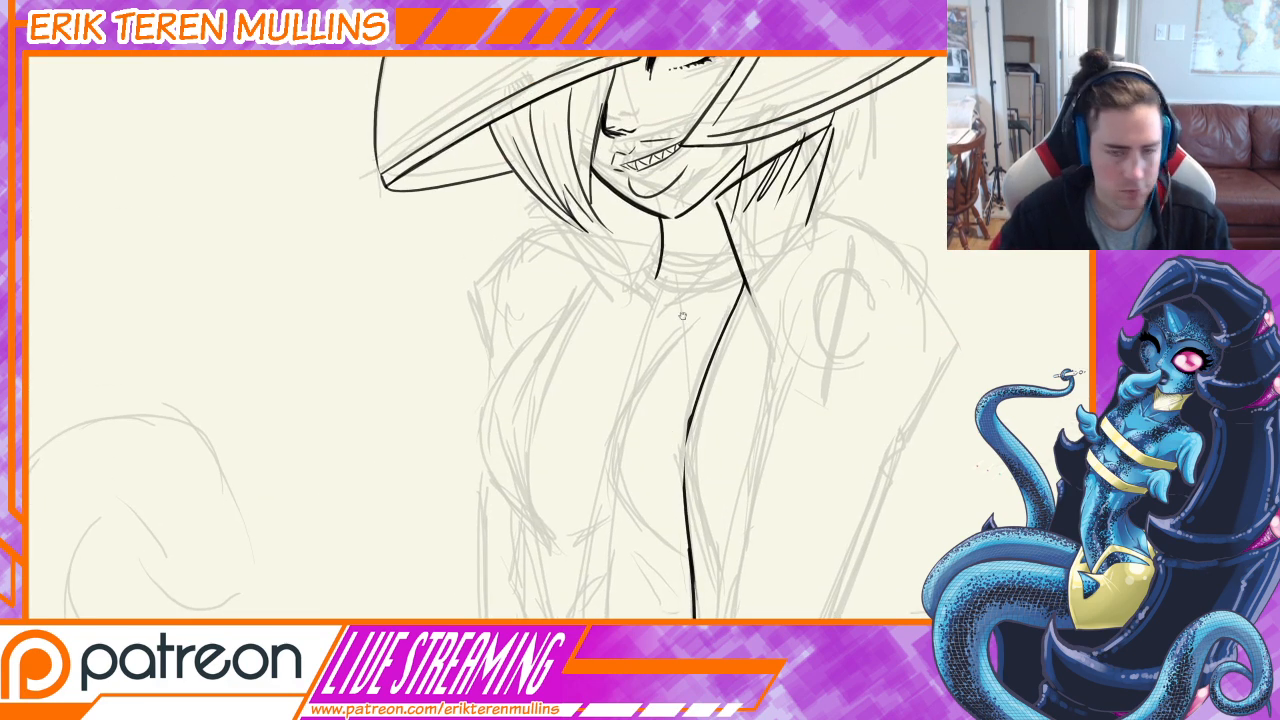
# Step: Ink the choker's lower and upper curves across the neck, redrawing the upper curve until it follows the sketch
pyautogui.moveTo(683, 316)
pyautogui.mouseDown()
pyautogui.moveTo(733, 342)
pyautogui.moveTo(737, 360)
pyautogui.moveTo(792, 319)
pyautogui.mouseUp()
pyautogui.hotkey('ctrl', 'z')
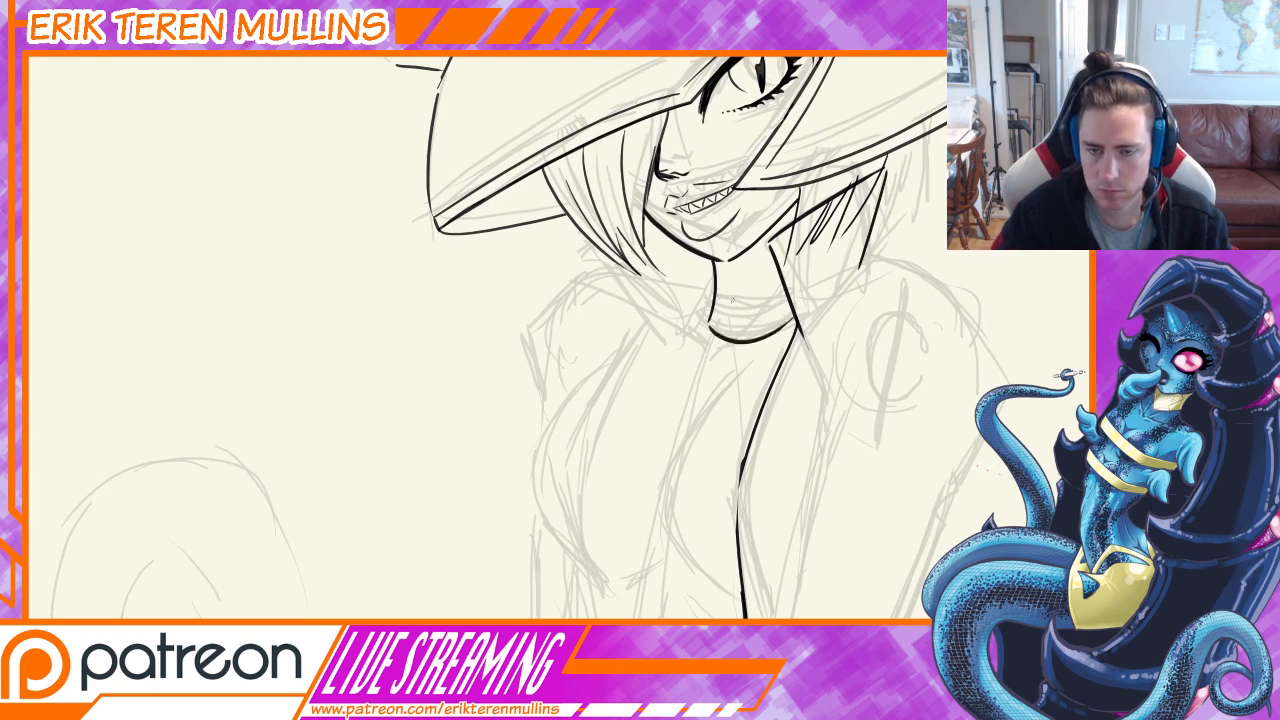
pyautogui.moveTo(717, 290); pyautogui.dragTo(783, 286)
pyautogui.hotkey('ctrl', 'z')
pyautogui.hotkey('ctrl', 'z')
pyautogui.hotkey('ctrl', 'z')
pyautogui.hotkey('ctrl', 'z')
pyautogui.moveTo(711, 309); pyautogui.dragTo(789, 306)
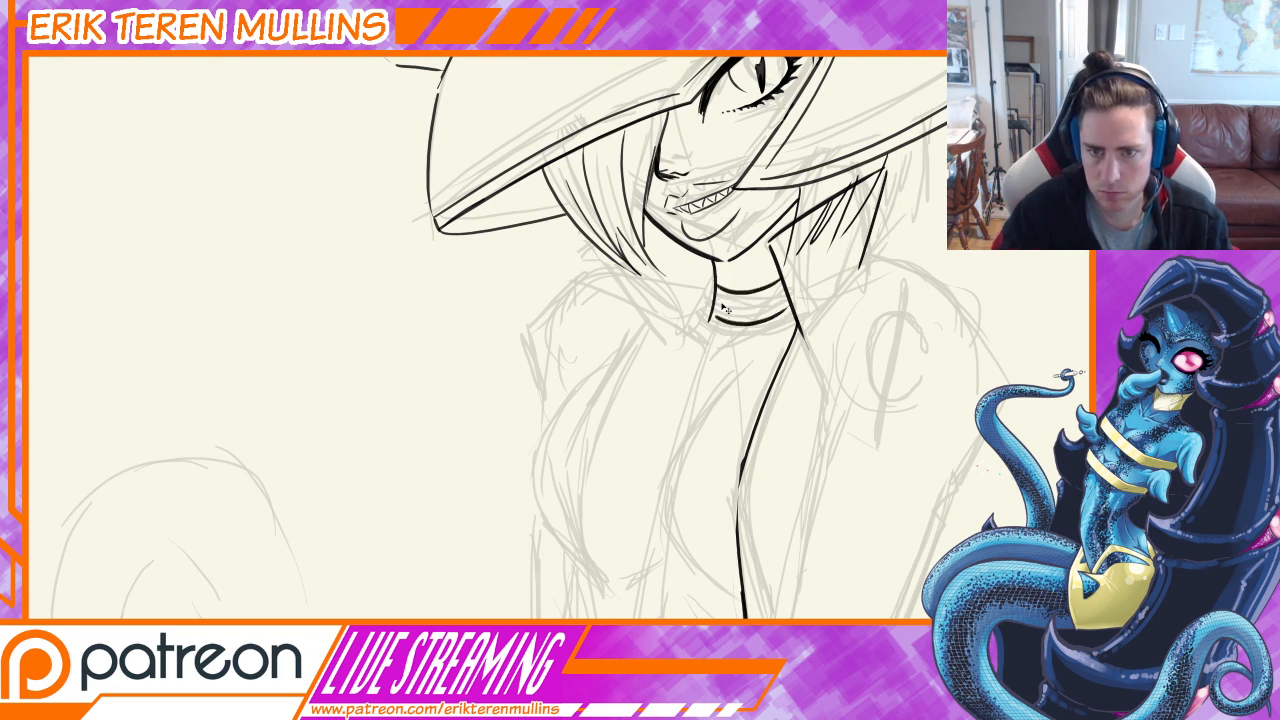
pyautogui.hotkey('ctrl', 'z')
pyautogui.moveTo(711, 306); pyautogui.dragTo(792, 304)
# Step: Ink short collarbone strokes below the choker and small muscle lines on the neck
pyautogui.moveTo(709, 324); pyautogui.dragTo(711, 323)
pyautogui.moveTo(715, 377); pyautogui.dragTo(728, 386)
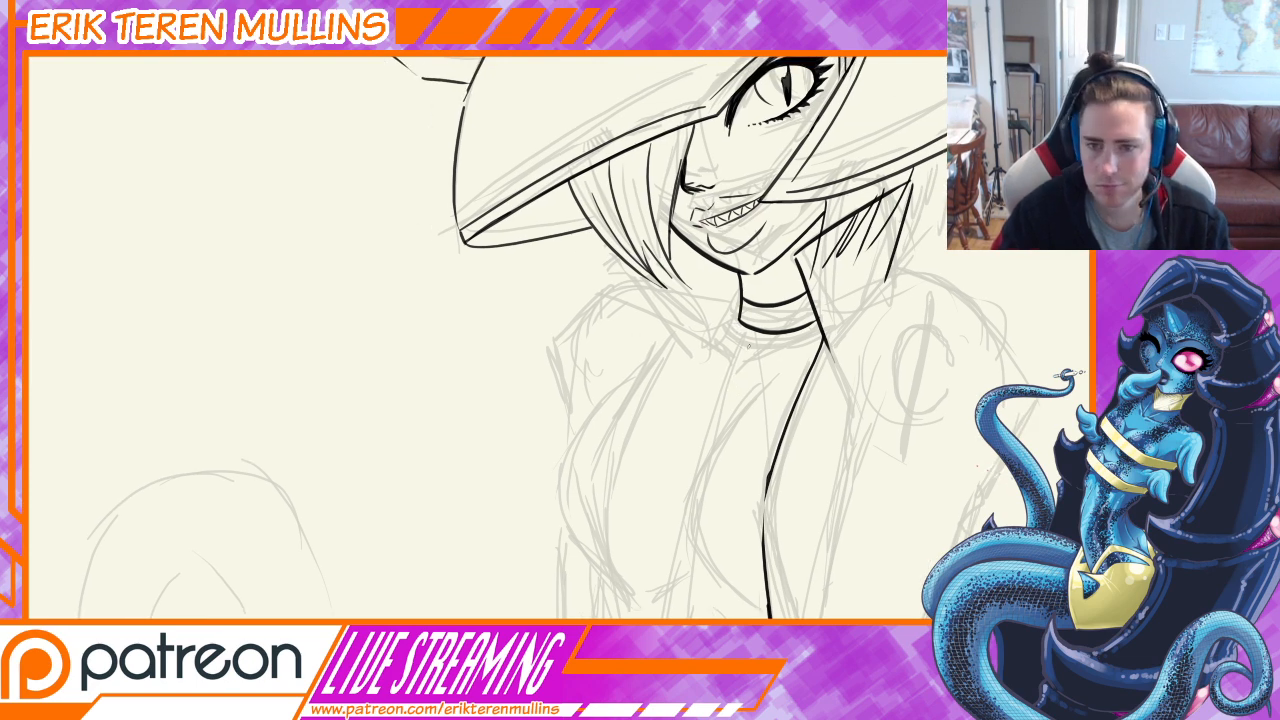
pyautogui.moveTo(716, 333)
pyautogui.mouseDown()
pyautogui.moveTo(734, 346)
pyautogui.moveTo(818, 338)
pyautogui.mouseUp()
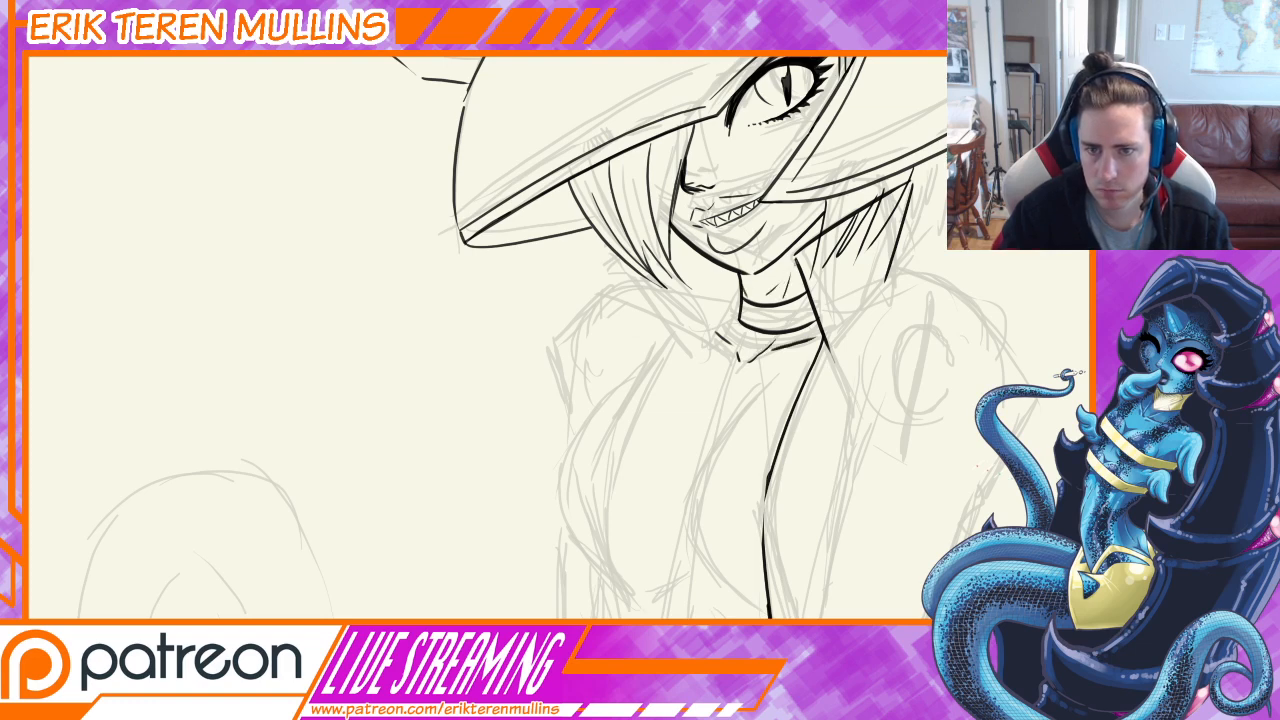
# Step: Ink the slanted edge of the jacket's far collar from the hair down towards the chest
pyautogui.moveTo(801, 242); pyautogui.dragTo(762, 367)
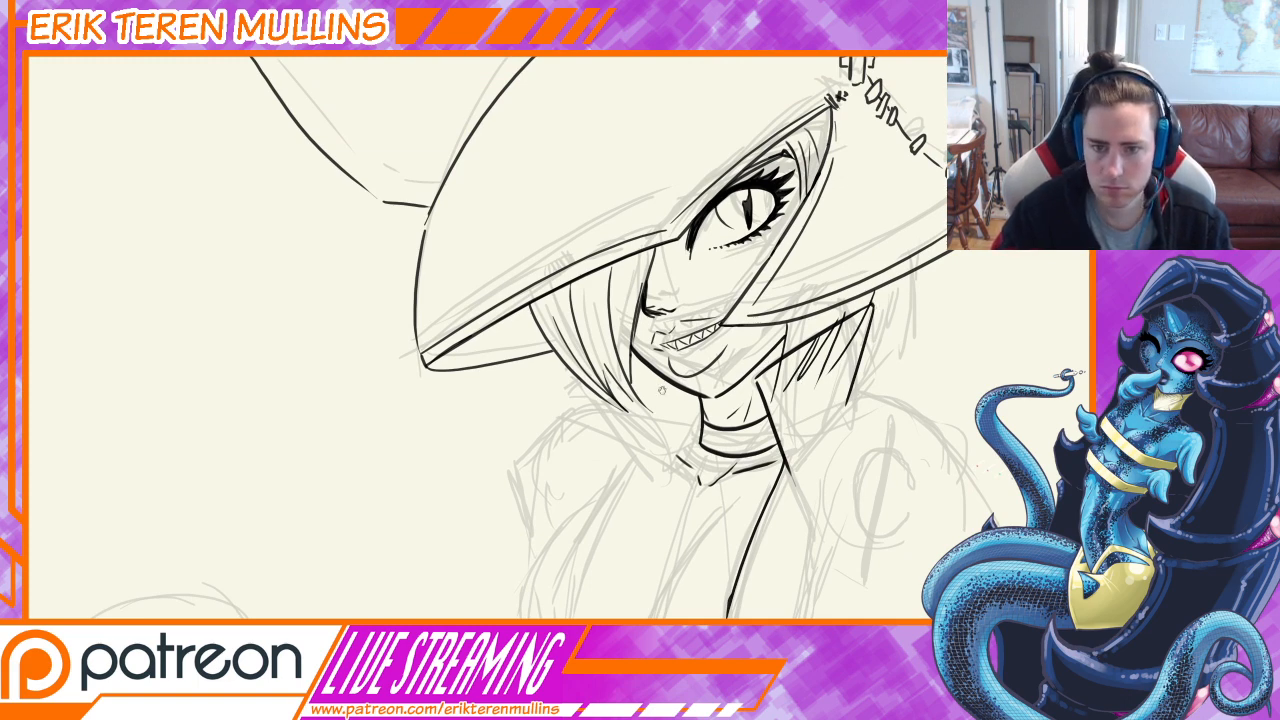
pyautogui.moveTo(663, 391); pyautogui.dragTo(687, 359)
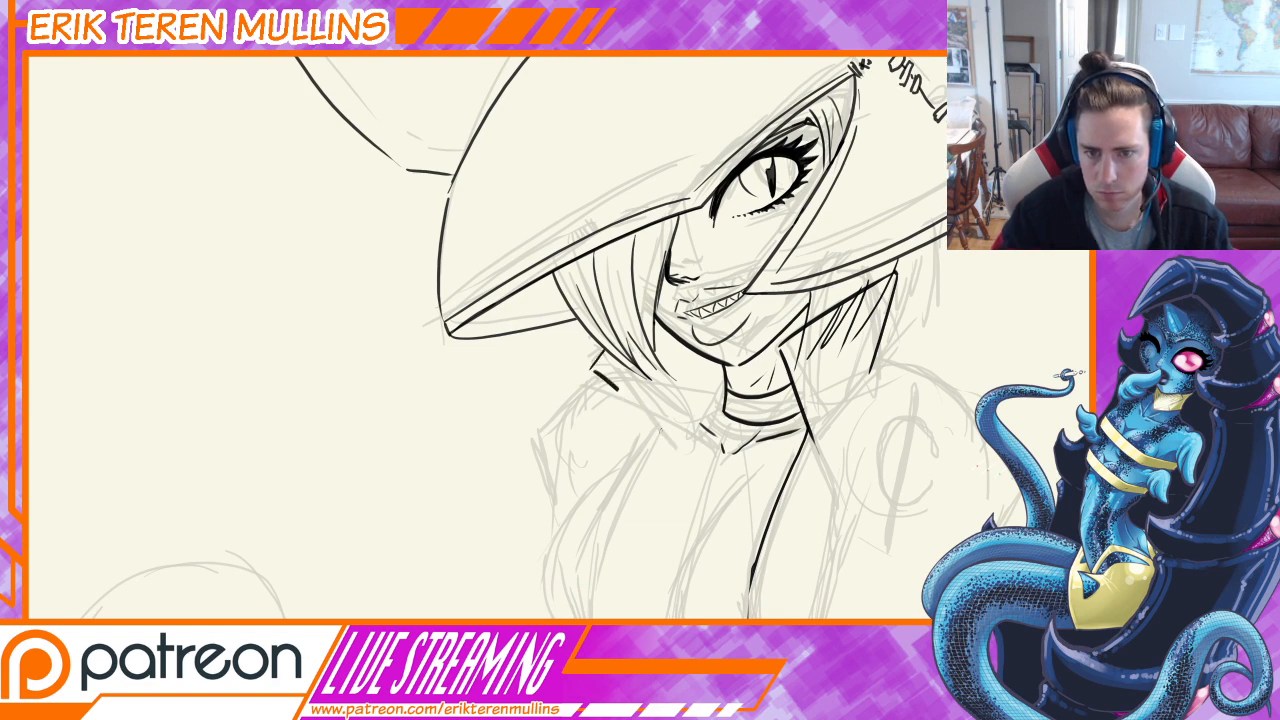
pyautogui.moveTo(660, 430)
pyautogui.mouseDown()
pyautogui.moveTo(714, 222)
pyautogui.moveTo(646, 412)
pyautogui.mouseUp()
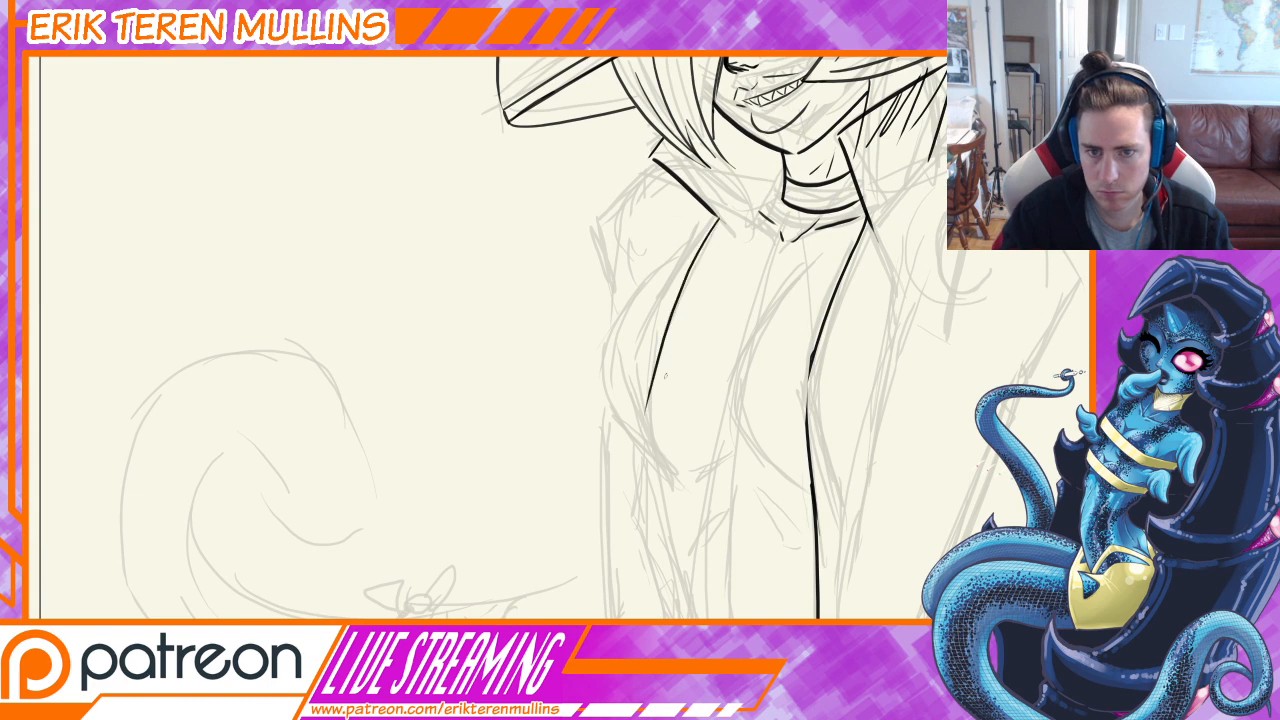
# Step: Ink the jacket's far front edge in a curve from the collar around the chest and down to the waist
pyautogui.hotkey('ctrl', 'z')
pyautogui.moveTo(720, 220); pyautogui.dragTo(651, 388)
pyautogui.hotkey('ctrl', 'z')
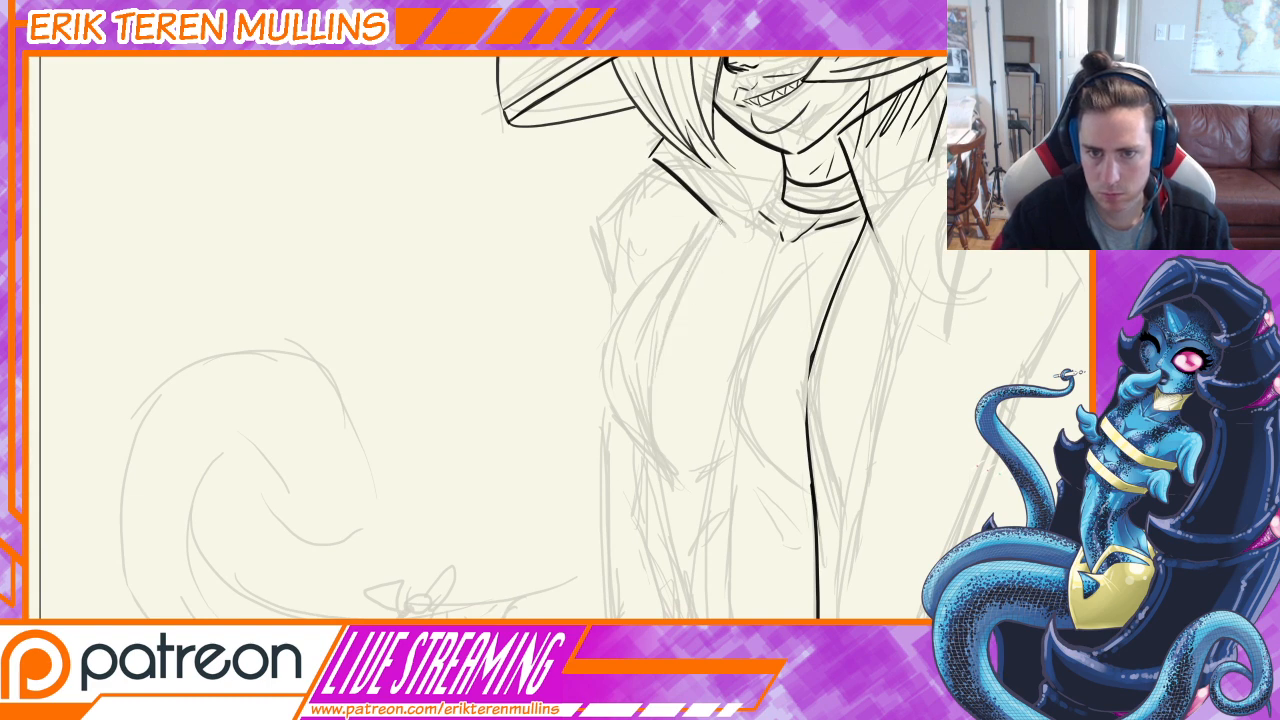
pyautogui.moveTo(724, 220)
pyautogui.mouseDown()
pyautogui.moveTo(645, 410)
pyautogui.moveTo(666, 363)
pyautogui.mouseUp()
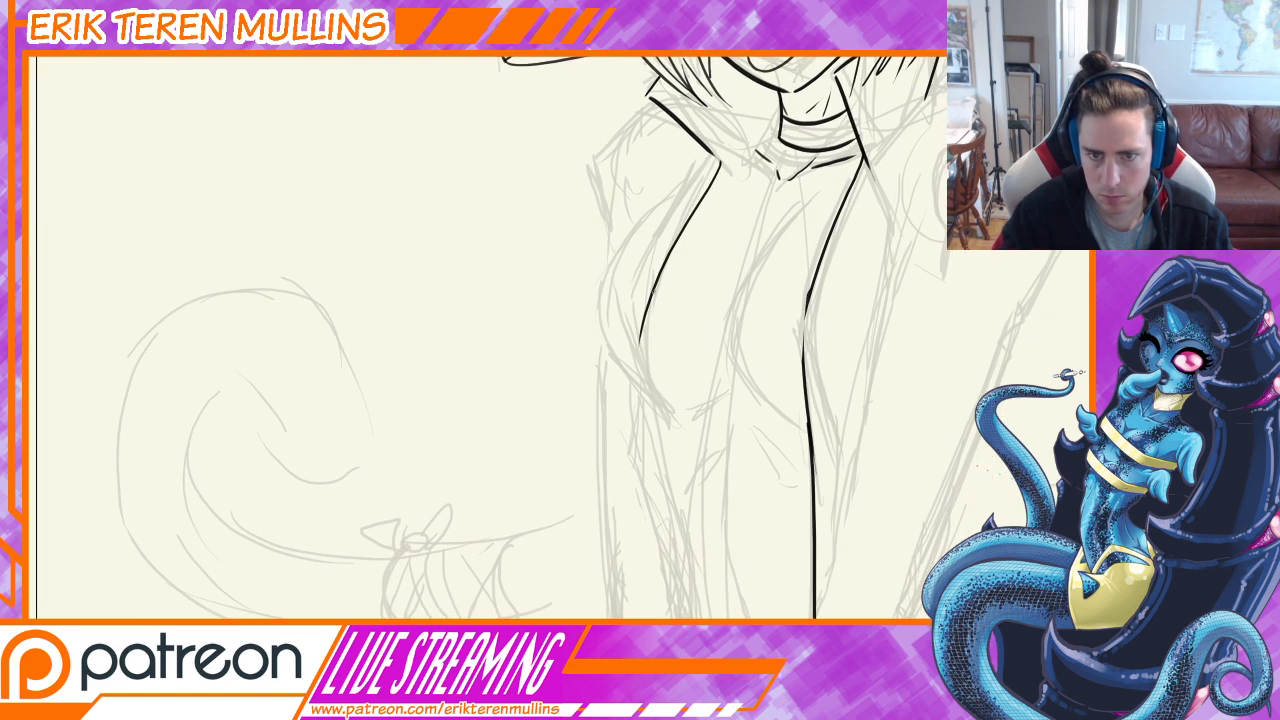
pyautogui.moveTo(646, 290)
pyautogui.mouseDown()
pyautogui.moveTo(664, 456)
pyautogui.moveTo(634, 266)
pyautogui.mouseUp()
pyautogui.moveTo(629, 208)
pyautogui.mouseDown()
pyautogui.moveTo(675, 393)
pyautogui.moveTo(676, 418)
pyautogui.moveTo(667, 368)
pyautogui.moveTo(681, 530)
pyautogui.mouseUp()
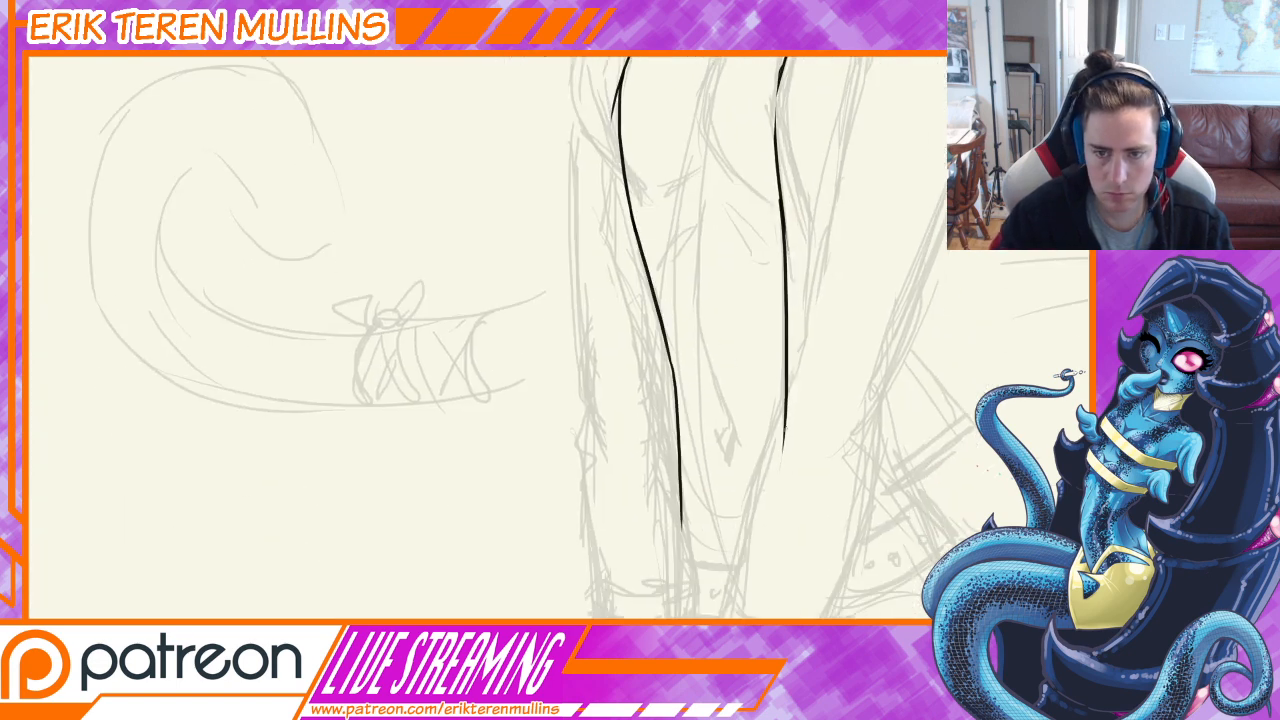
# Step: Retouch the short join in the jacket's near front edge at chest height, redrawing the stroke until it blends
pyautogui.moveTo(738, 316); pyautogui.dragTo(713, 537)
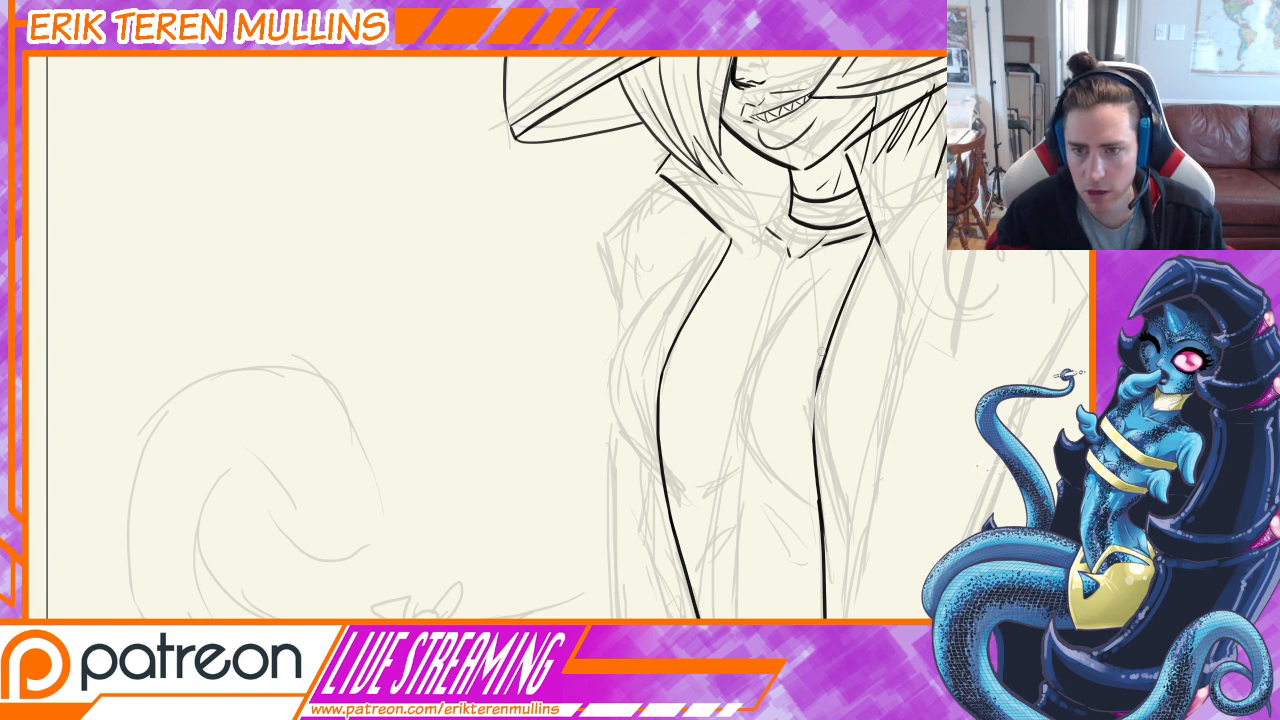
pyautogui.moveTo(784, 448); pyautogui.dragTo(733, 430)
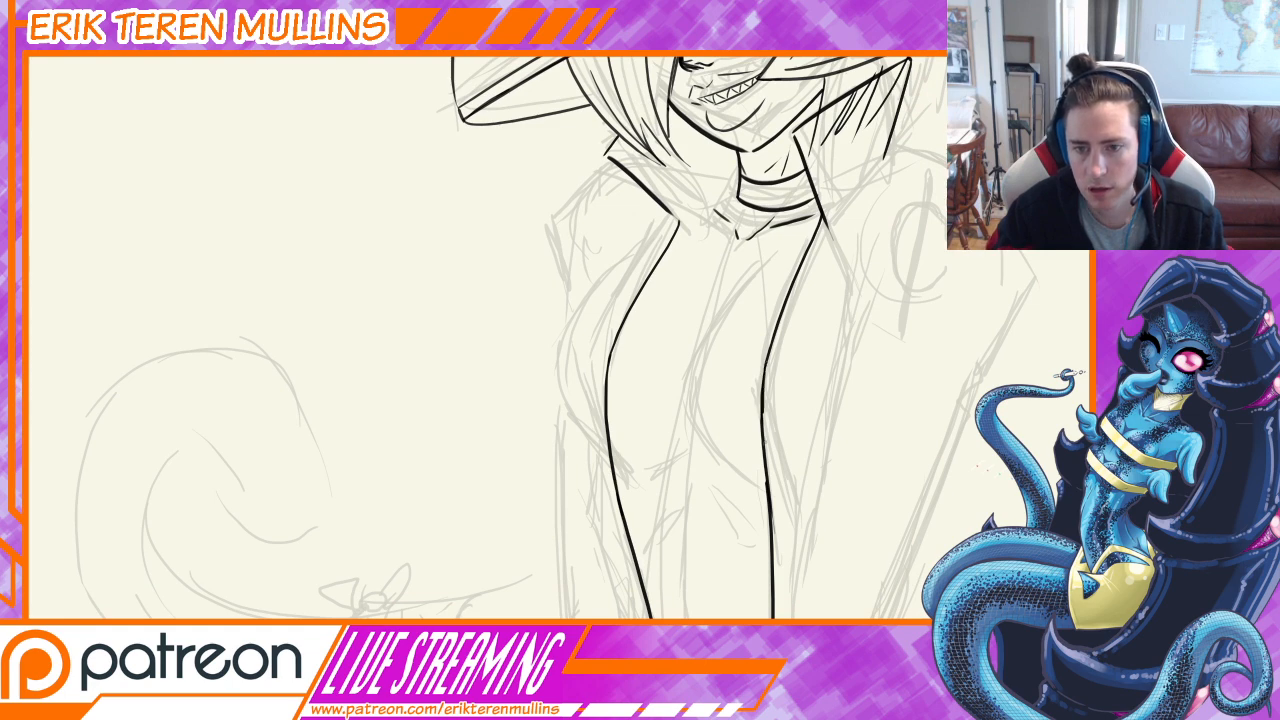
pyautogui.hotkey('ctrl', 'z')
pyautogui.moveTo(768, 364); pyautogui.dragTo(764, 415)
pyautogui.hotkey('ctrl', 'z')
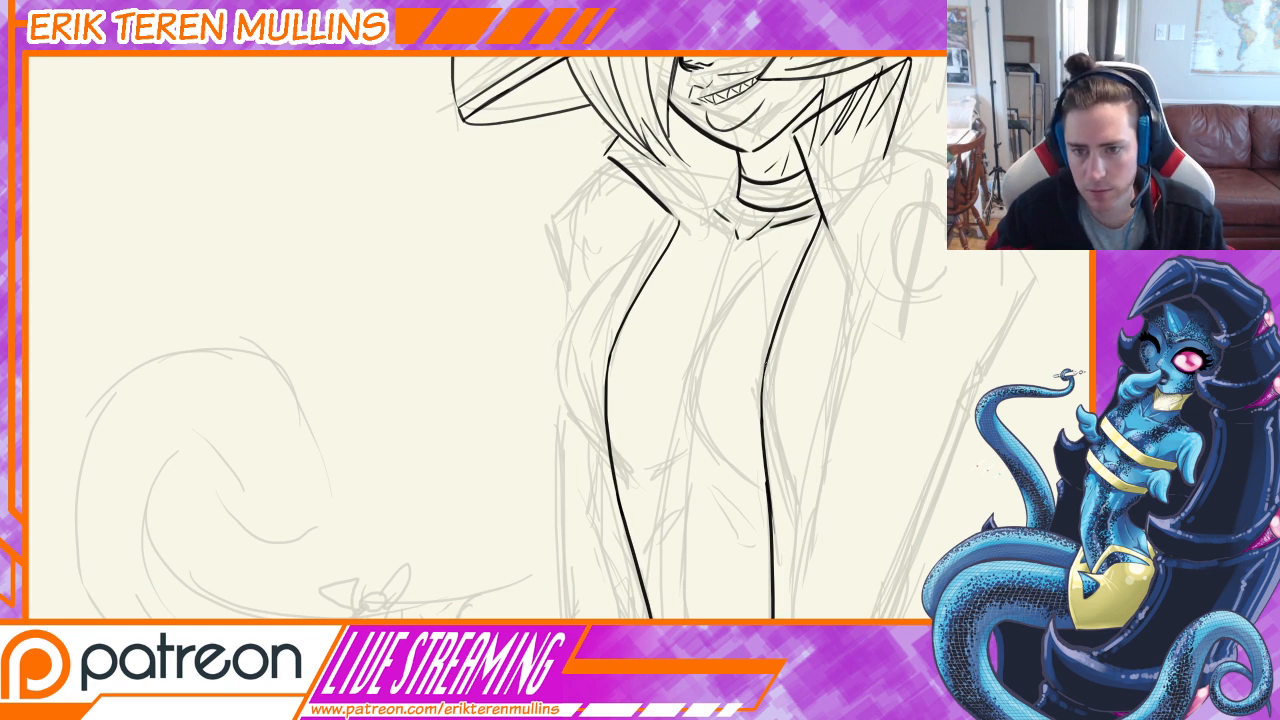
pyautogui.moveTo(767, 364); pyautogui.dragTo(761, 418)
pyautogui.hotkey('ctrl', 'z')
pyautogui.moveTo(768, 362); pyautogui.dragTo(762, 418)
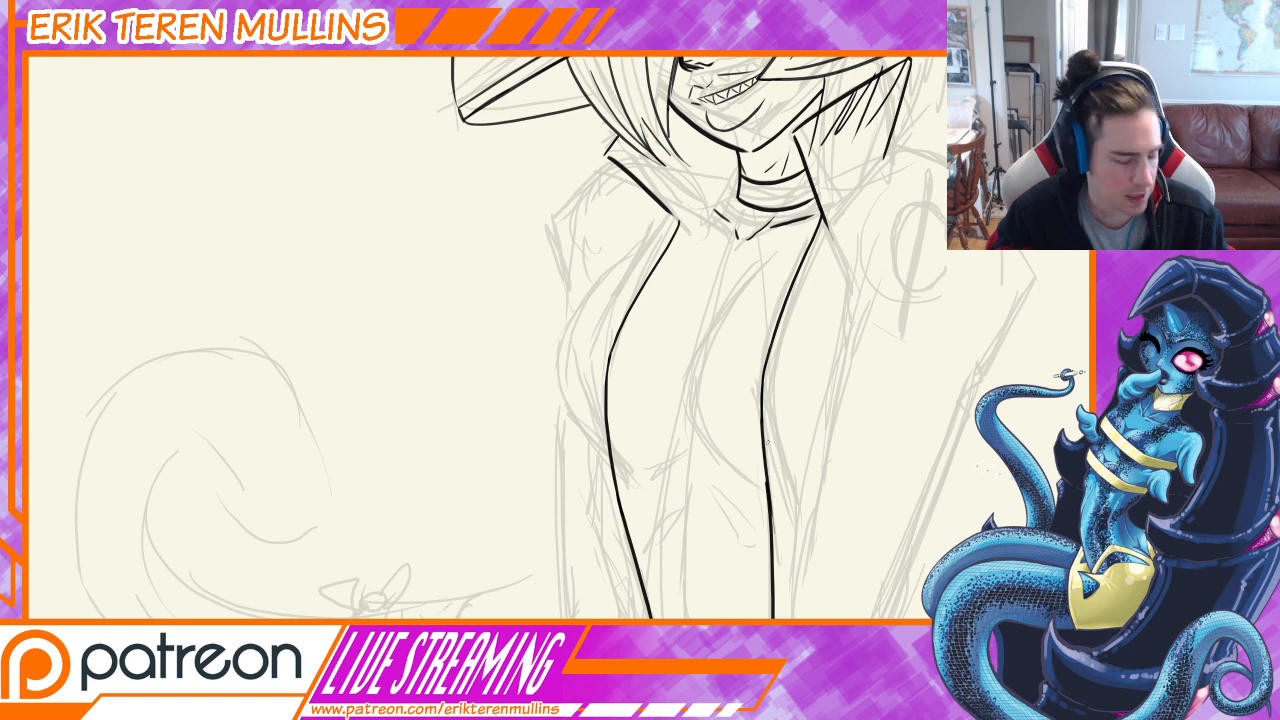
# Step: Ink a parallel trim line along the near collar and front edge of the jacket, and another along the far collar
pyautogui.scroll(3, 736, 400)
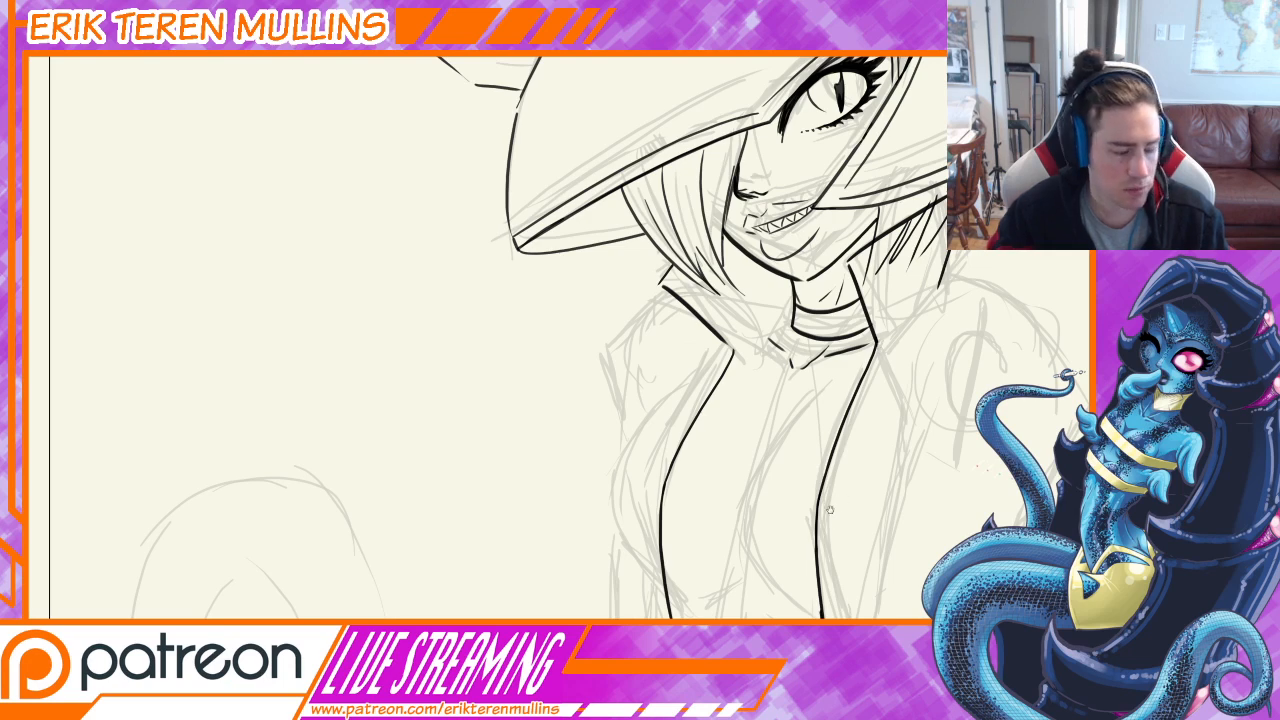
pyautogui.scroll(-2, 845, 455)
pyautogui.scroll(3, 830, 445)
pyautogui.scroll(-1, 829, 440)
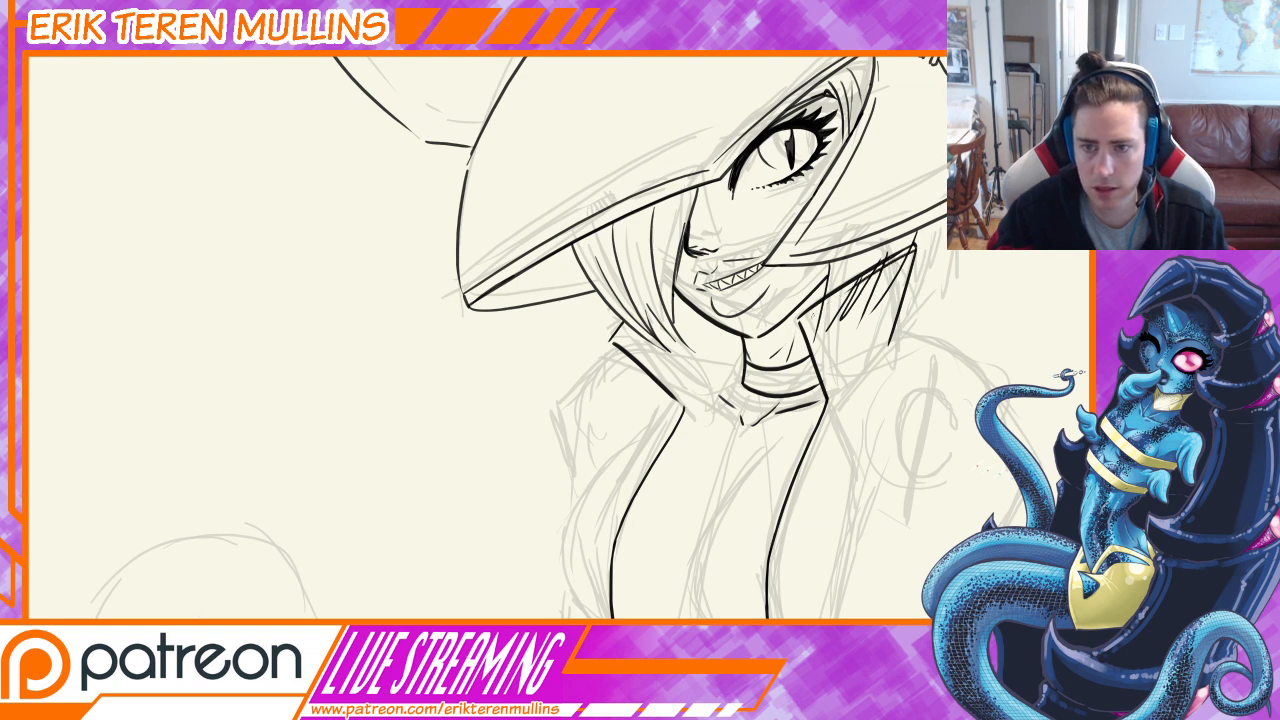
pyautogui.moveTo(808, 318)
pyautogui.mouseDown()
pyautogui.moveTo(830, 384)
pyautogui.moveTo(797, 271)
pyautogui.moveTo(752, 402)
pyautogui.mouseUp()
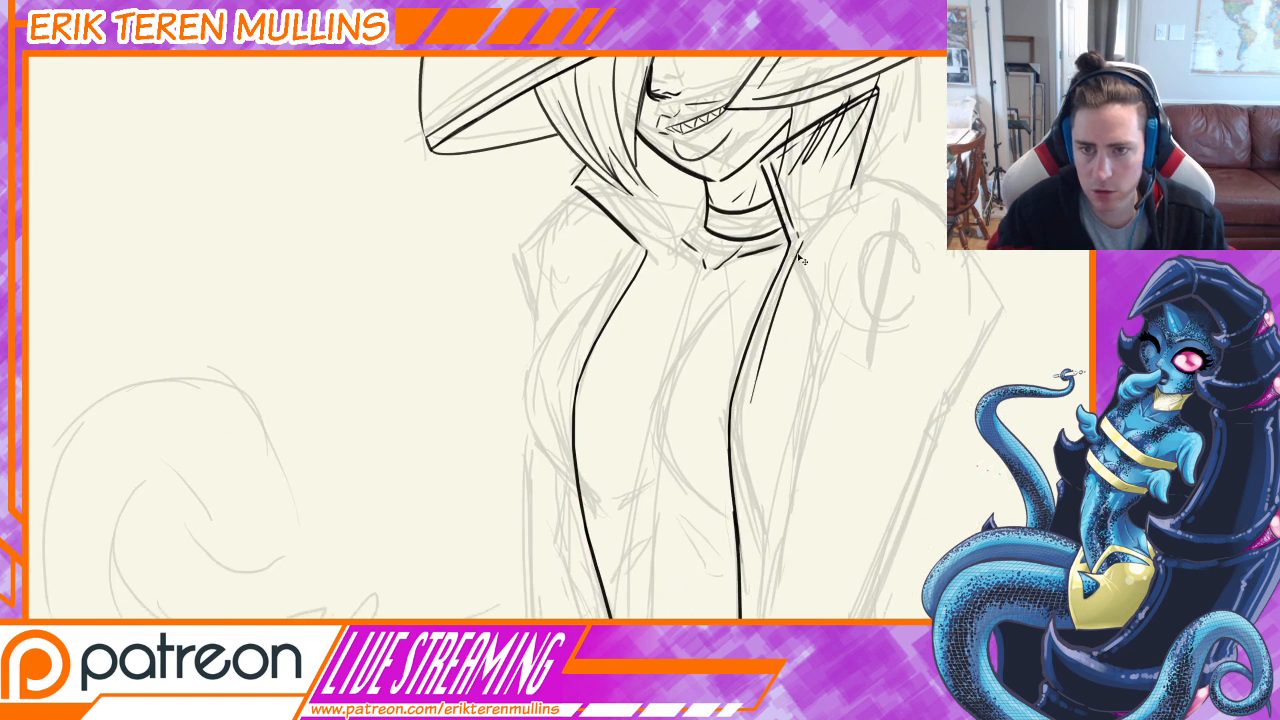
pyautogui.hotkey('ctrl', 'z')
pyautogui.moveTo(799, 243)
pyautogui.mouseDown()
pyautogui.moveTo(743, 402)
pyautogui.moveTo(743, 313)
pyautogui.moveTo(752, 514)
pyautogui.mouseUp()
pyautogui.moveTo(719, 369); pyautogui.dragTo(796, 609)
pyautogui.moveTo(660, 250); pyautogui.dragTo(740, 318)
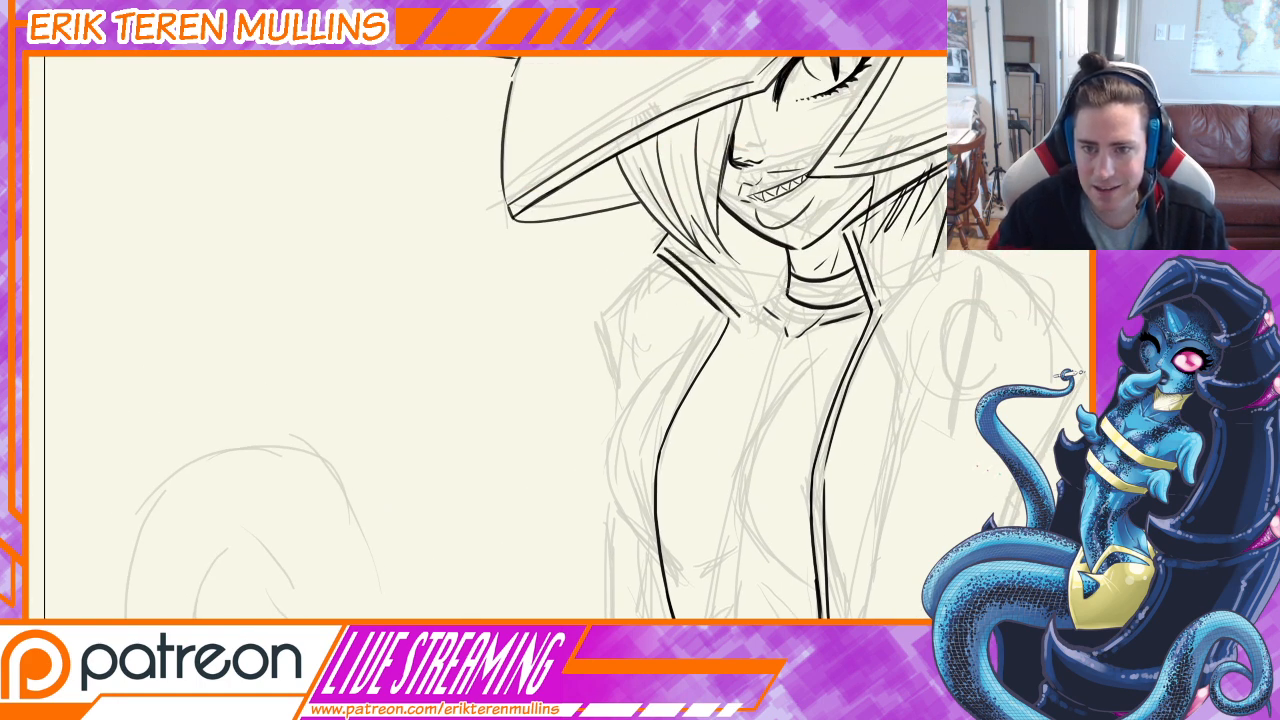
# Step: Ink the shoulder line from the neck down to the far collar, redrawing the strokes where they meet the jacket
pyautogui.moveTo(748, 318); pyautogui.dragTo(788, 280)
pyautogui.moveTo(733, 368); pyautogui.dragTo(748, 273)
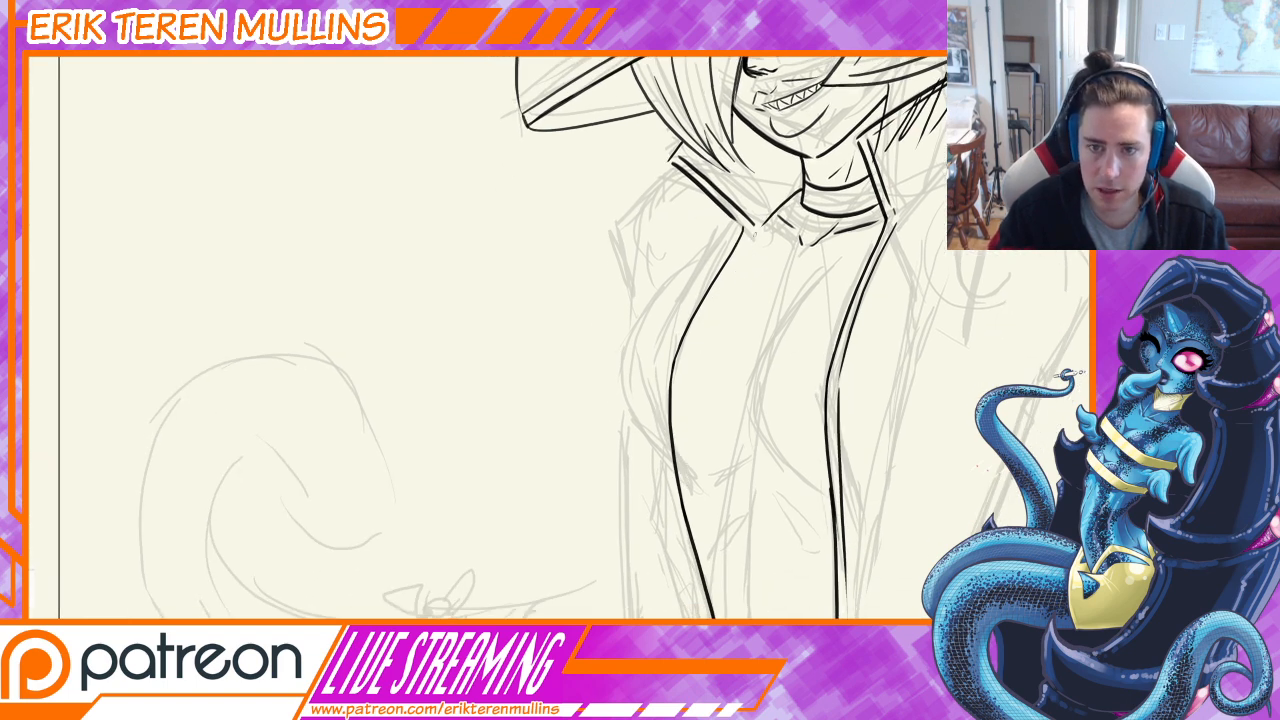
pyautogui.moveTo(762, 226); pyautogui.dragTo(708, 300)
pyautogui.hotkey('ctrl', 'z')
pyautogui.hotkey('ctrl', 'z')
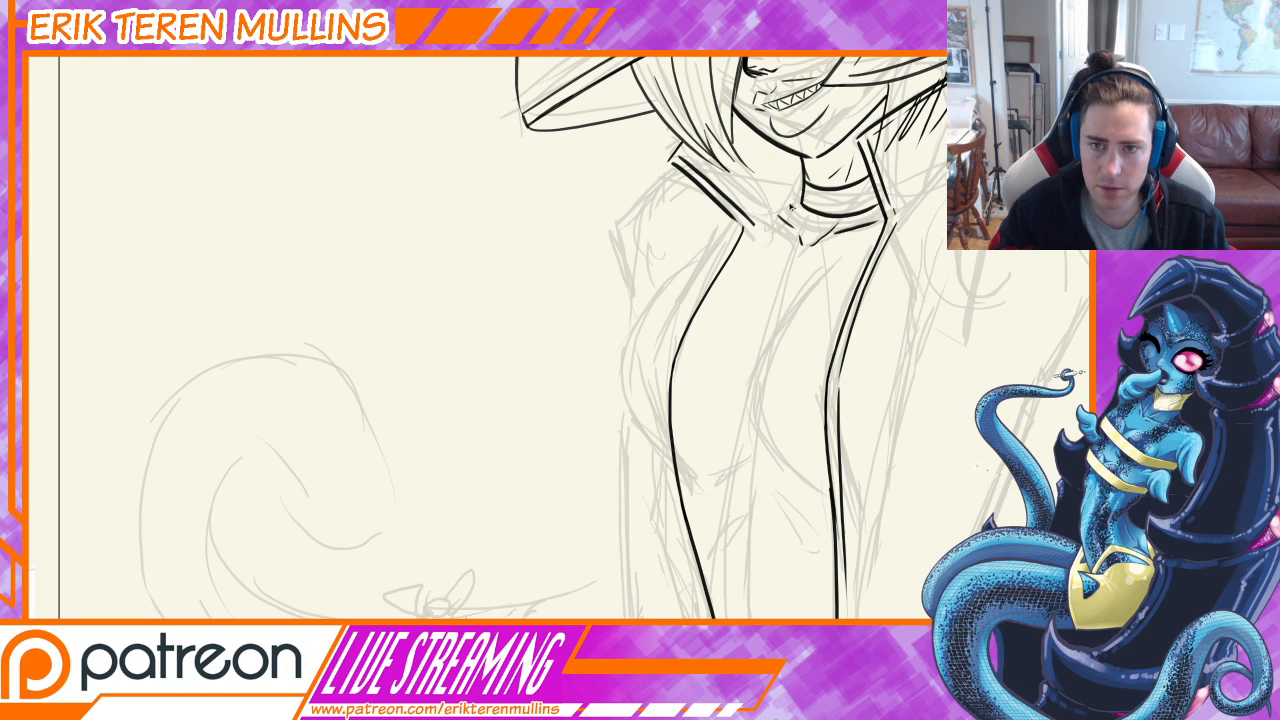
pyautogui.moveTo(798, 192); pyautogui.dragTo(724, 272)
pyautogui.hotkey('ctrl', 'z')
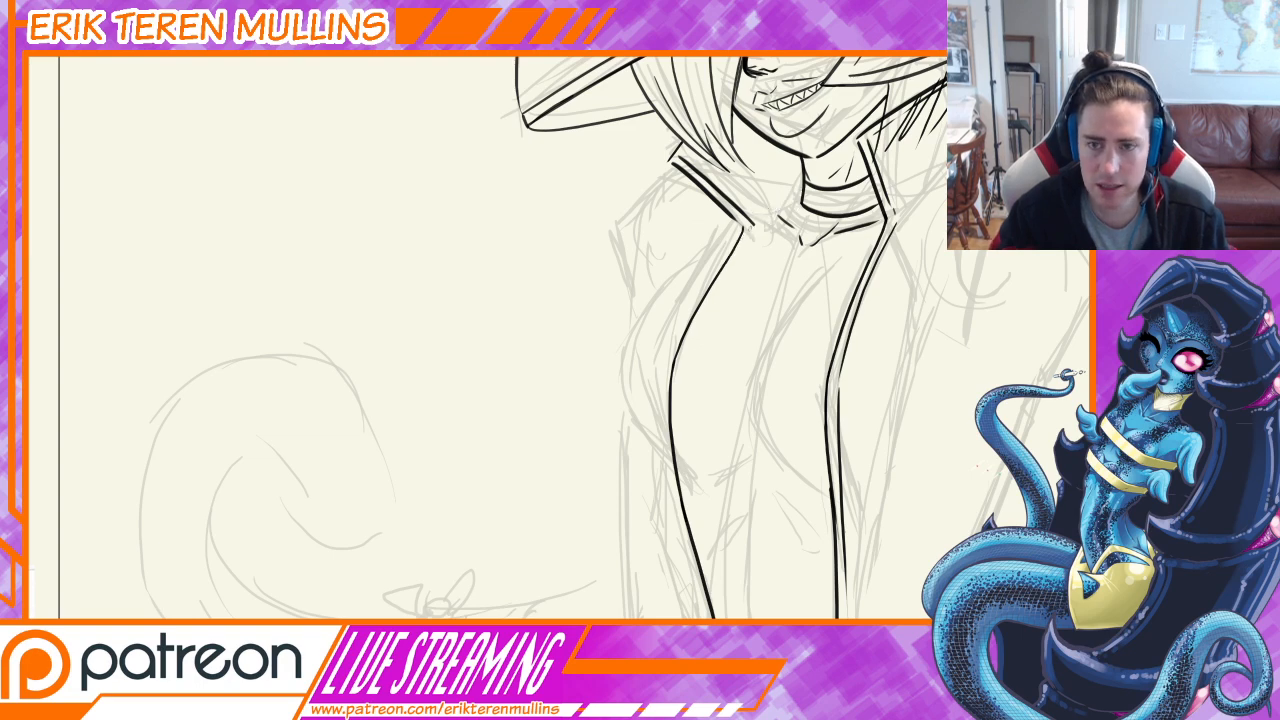
pyautogui.moveTo(758, 226)
pyautogui.mouseDown()
pyautogui.moveTo(739, 325)
pyautogui.moveTo(666, 255)
pyautogui.mouseUp()
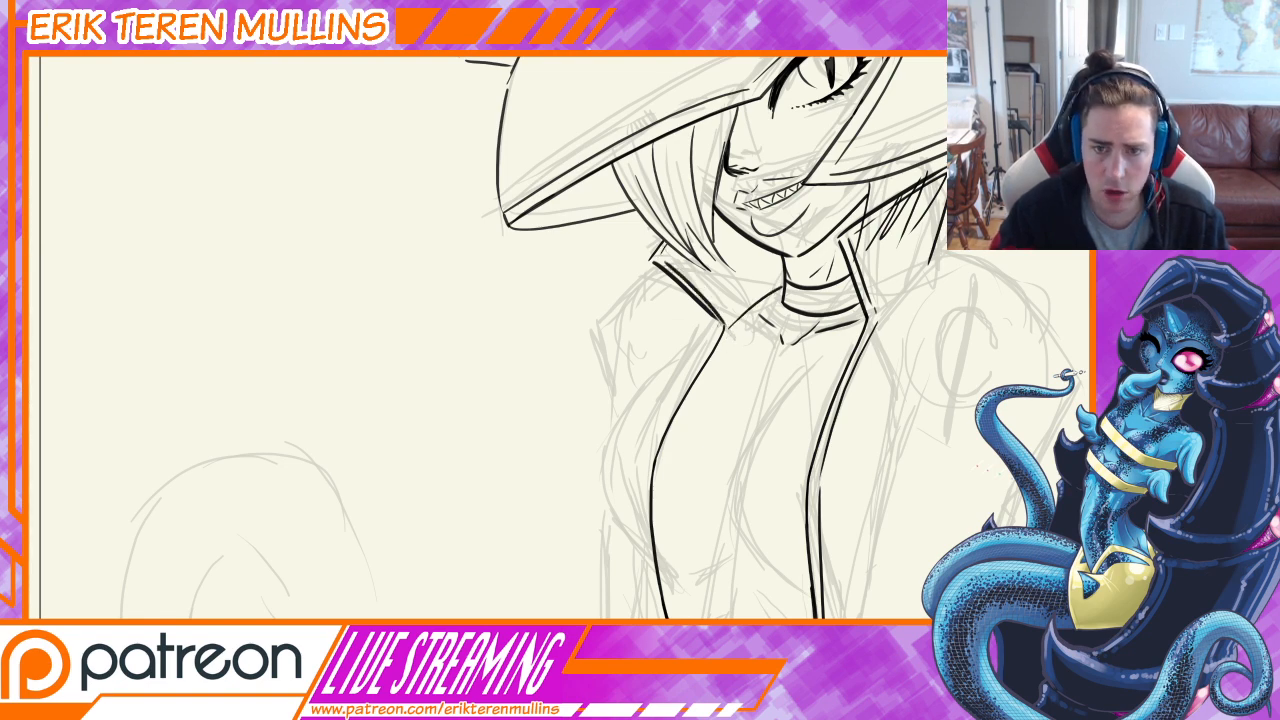
# Step: Ink a parallel trim line along the jacket's far front edge, around the chest and down to the waist, redrawing uneven strokes
pyautogui.moveTo(700, 400); pyautogui.dragTo(725, 294)
pyautogui.moveTo(745, 220)
pyautogui.mouseDown()
pyautogui.moveTo(675, 340)
pyautogui.moveTo(686, 305)
pyautogui.moveTo(667, 430)
pyautogui.mouseUp()
pyautogui.hotkey('ctrl', 'z')
pyautogui.moveTo(677, 330); pyautogui.dragTo(673, 450)
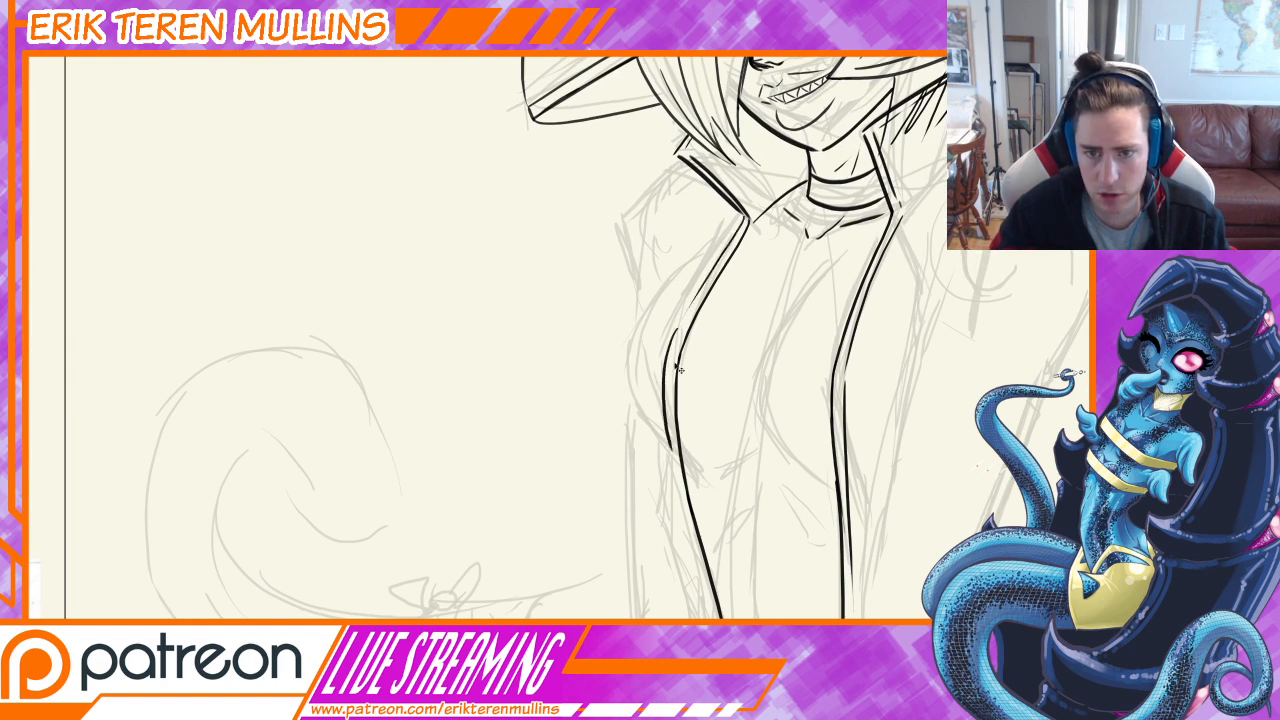
pyautogui.hotkey('ctrl', 'z')
pyautogui.moveTo(679, 328)
pyautogui.mouseDown()
pyautogui.moveTo(674, 466)
pyautogui.moveTo(650, 259)
pyautogui.moveTo(688, 384)
pyautogui.mouseUp()
pyautogui.hotkey('ctrl', 'z')
pyautogui.moveTo(650, 256); pyautogui.dragTo(690, 400)
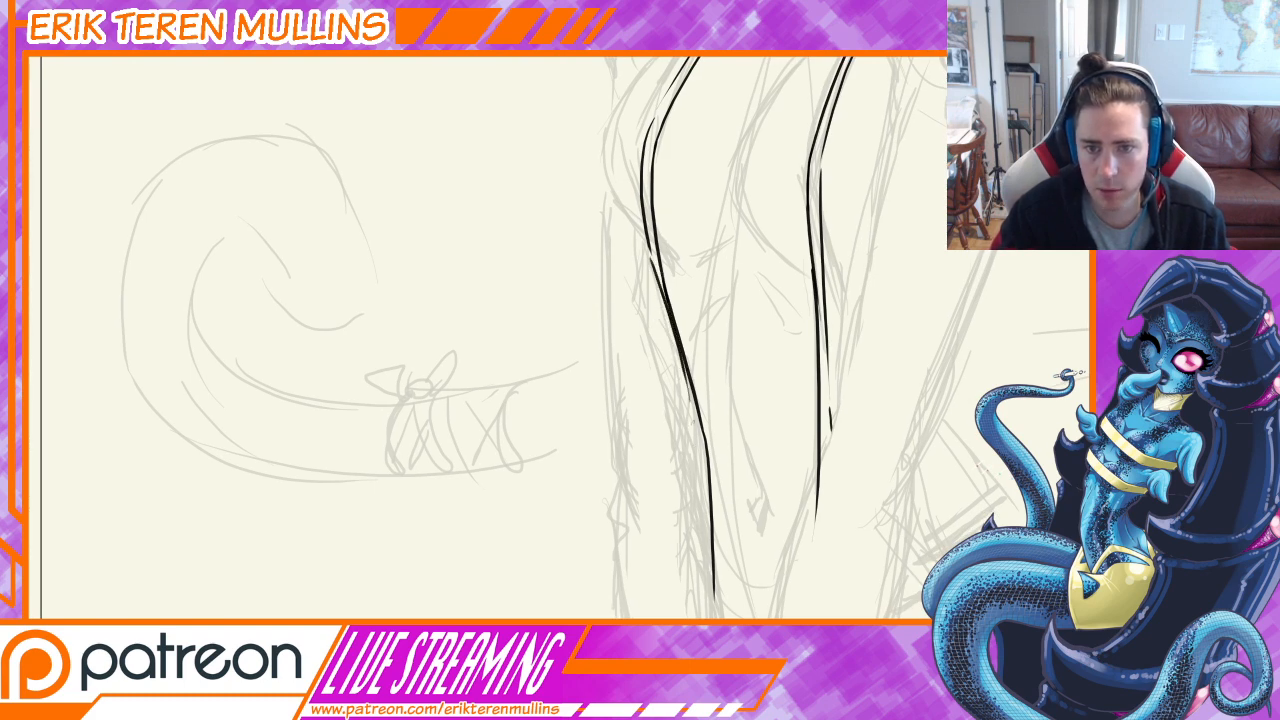
pyautogui.hotkey('ctrl', 'z')
pyautogui.moveTo(650, 254)
pyautogui.mouseDown()
pyautogui.moveTo(704, 466)
pyautogui.moveTo(703, 357)
pyautogui.moveTo(713, 474)
pyautogui.mouseUp()
# Step: Ink the jacket's outer chest curve on the far side, from beside the front edge outward and down, redrawing until it is smooth
pyautogui.moveTo(765, 266); pyautogui.dragTo(771, 497)
pyautogui.moveTo(690, 278); pyautogui.dragTo(738, 429)
pyautogui.moveTo(745, 301)
pyautogui.mouseDown()
pyautogui.moveTo(776, 298)
pyautogui.moveTo(686, 450)
pyautogui.mouseUp()
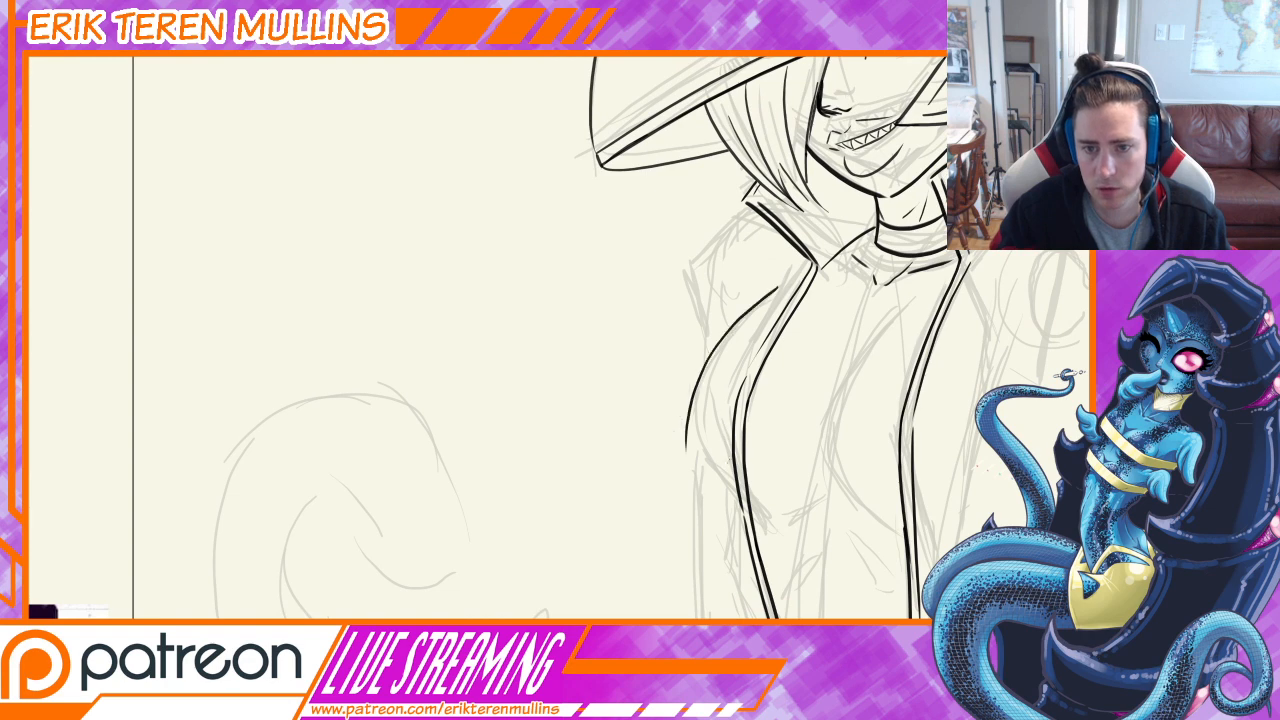
pyautogui.hotkey('ctrl', 'z')
pyautogui.moveTo(777, 287)
pyautogui.mouseDown()
pyautogui.moveTo(701, 385)
pyautogui.moveTo(704, 471)
pyautogui.mouseUp()
pyautogui.hotkey('ctrl', 'z')
pyautogui.moveTo(773, 289); pyautogui.dragTo(692, 487)
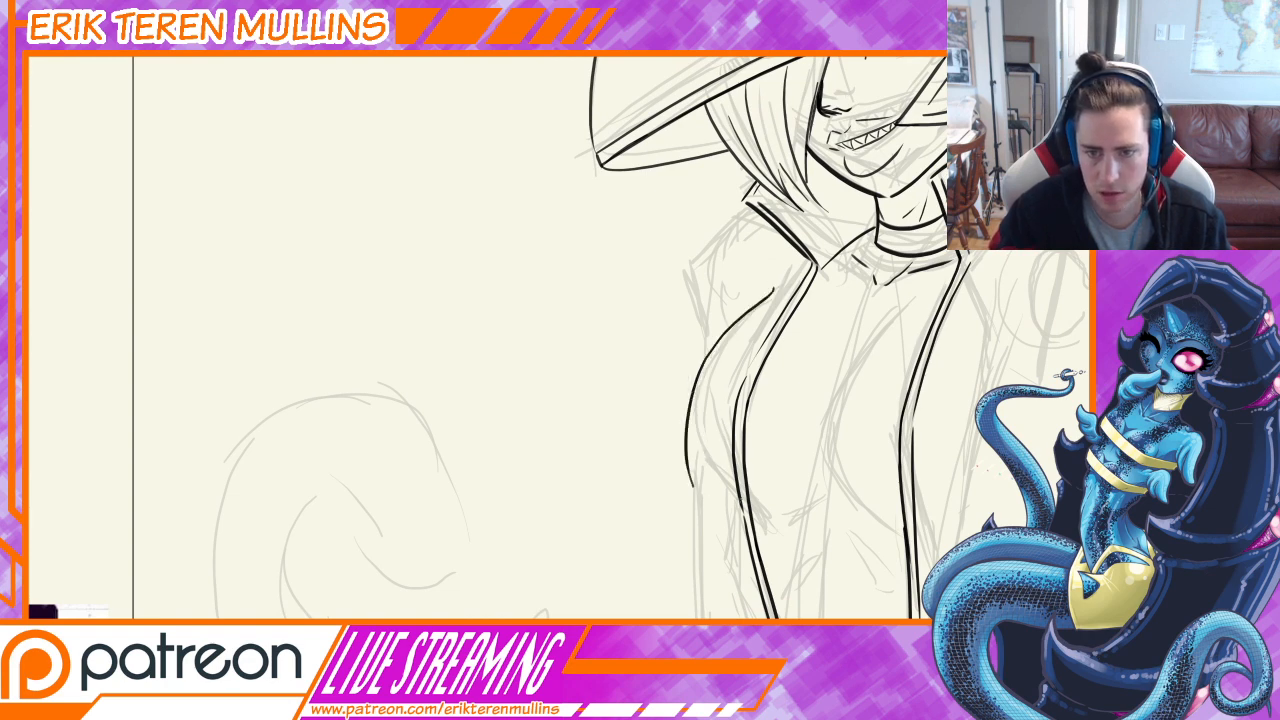
pyautogui.hotkey('ctrl', 'z')
pyautogui.moveTo(777, 278)
pyautogui.mouseDown()
pyautogui.moveTo(712, 356)
pyautogui.moveTo(696, 456)
pyautogui.mouseUp()
pyautogui.hotkey('ctrl', 'z')
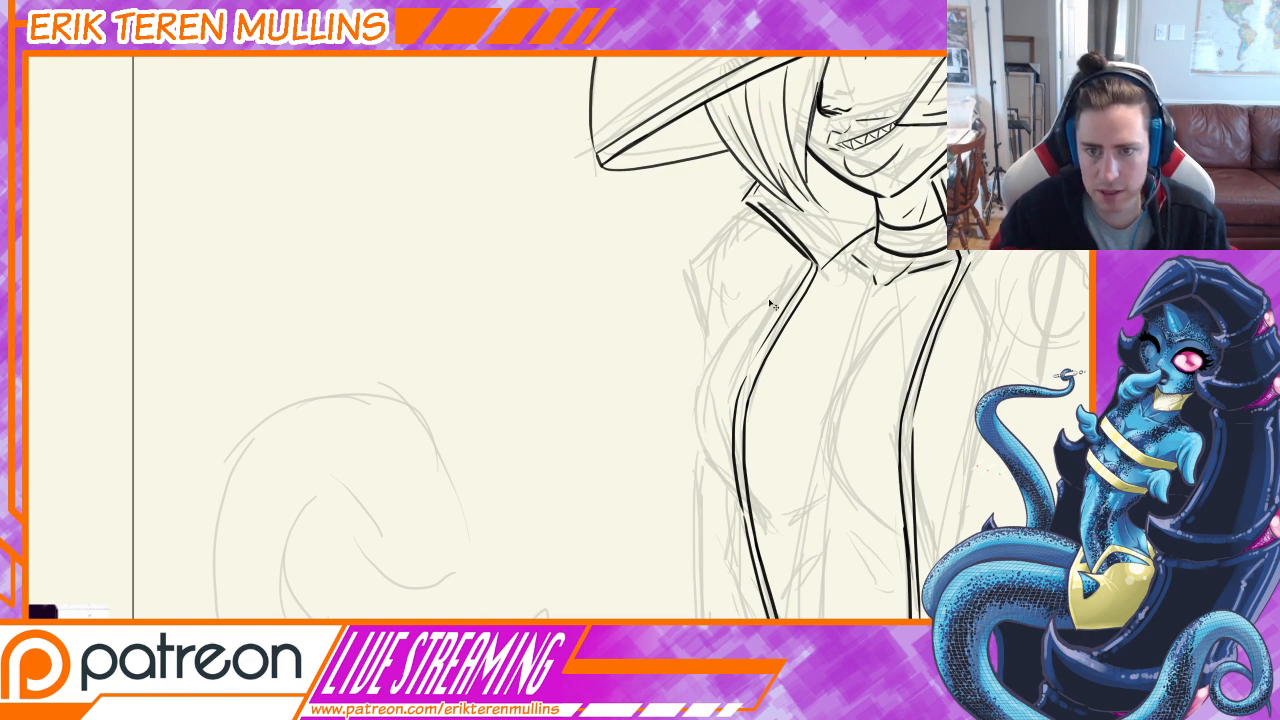
pyautogui.moveTo(778, 282)
pyautogui.mouseDown()
pyautogui.moveTo(740, 330)
pyautogui.moveTo(692, 478)
pyautogui.mouseUp()
pyautogui.hotkey('ctrl', 'z')
pyautogui.moveTo(780, 284)
pyautogui.mouseDown()
pyautogui.moveTo(706, 478)
pyautogui.moveTo(740, 501)
pyautogui.mouseUp()
pyautogui.hotkey('ctrl', 'z')
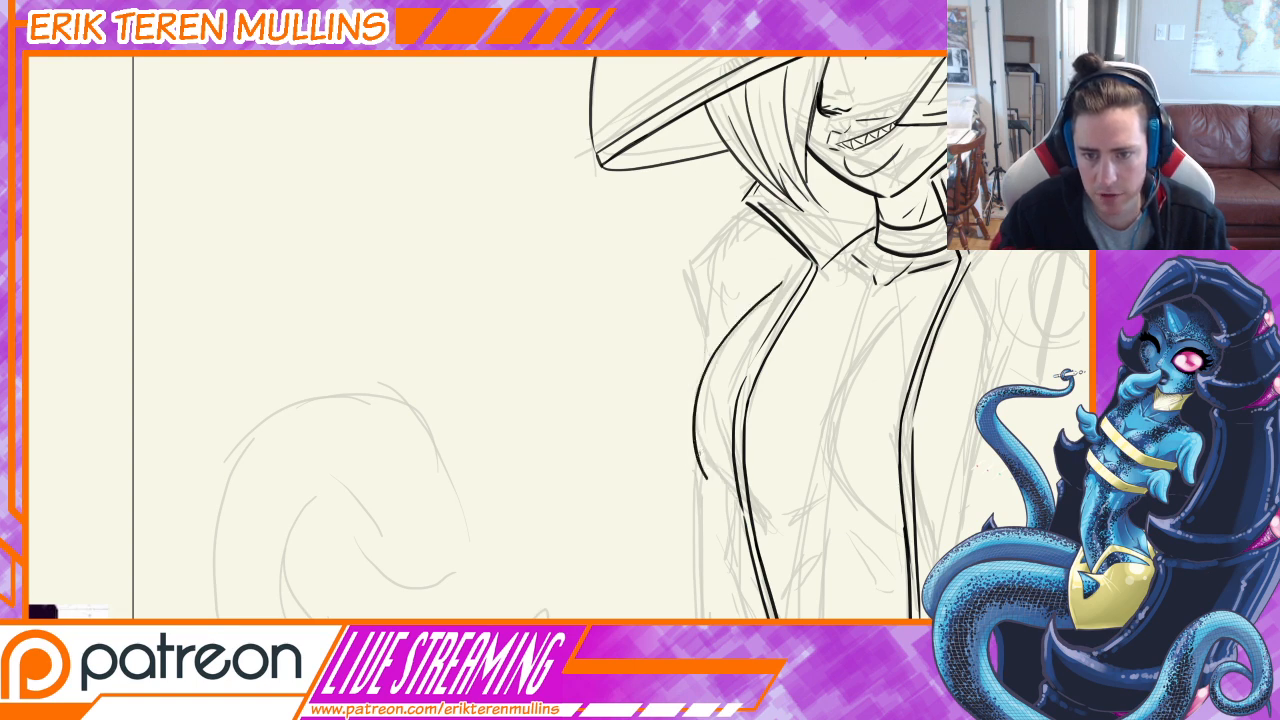
# Step: Close the far chest curve underneath by inking it back in to the jacket's front edge
pyautogui.moveTo(698, 453); pyautogui.dragTo(742, 509)
pyautogui.hotkey('ctrl', 'z')
pyautogui.moveTo(695, 442)
pyautogui.mouseDown()
pyautogui.moveTo(741, 503)
pyautogui.moveTo(713, 487)
pyautogui.mouseUp()
pyautogui.hotkey('ctrl', 'z')
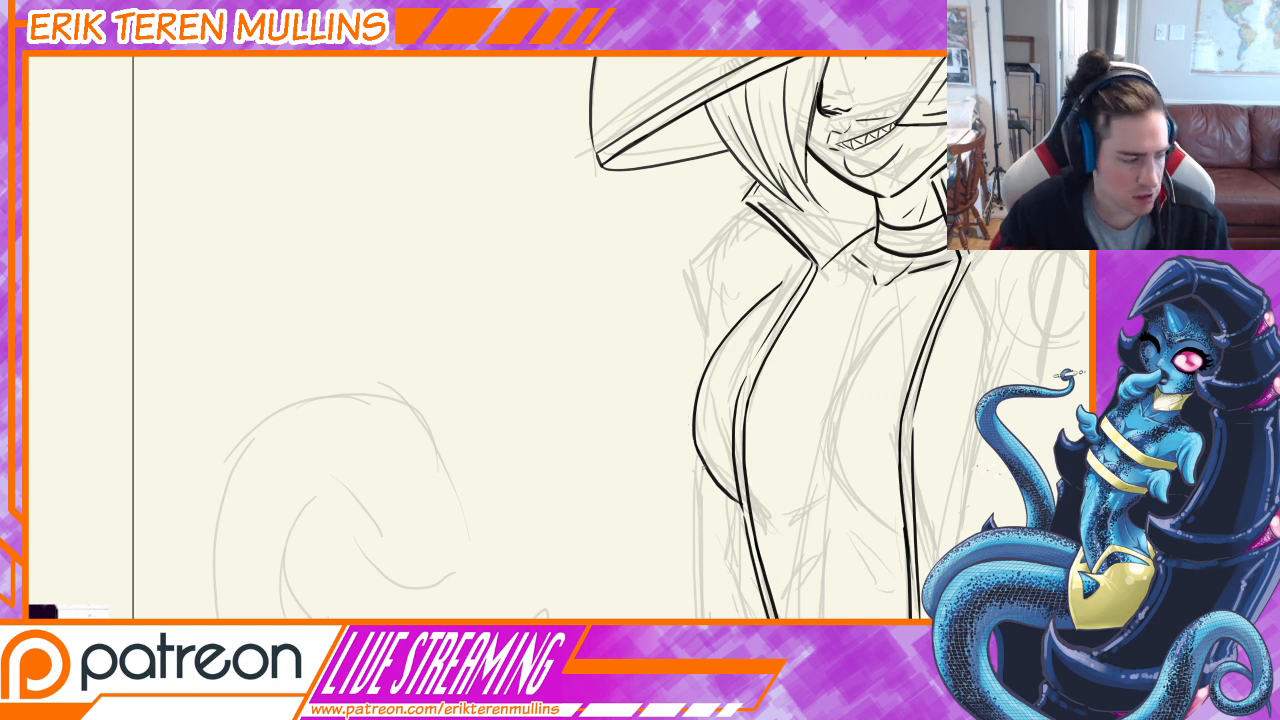
pyautogui.moveTo(699, 491); pyautogui.dragTo(683, 439)
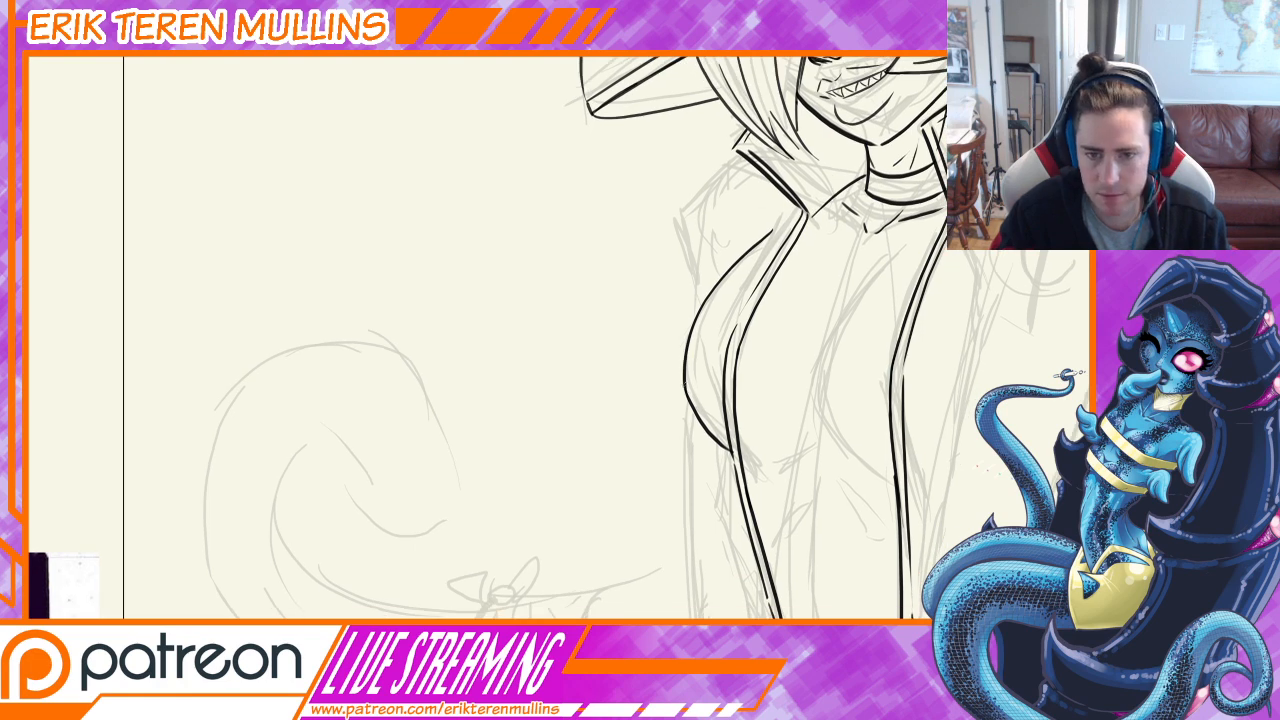
pyautogui.moveTo(685, 383); pyautogui.dragTo(698, 420)
# Step: Ink small armpit creases above the far chest curve and outline the far shoulder from the collar to the upper arm
pyautogui.moveTo(764, 271); pyautogui.dragTo(737, 399)
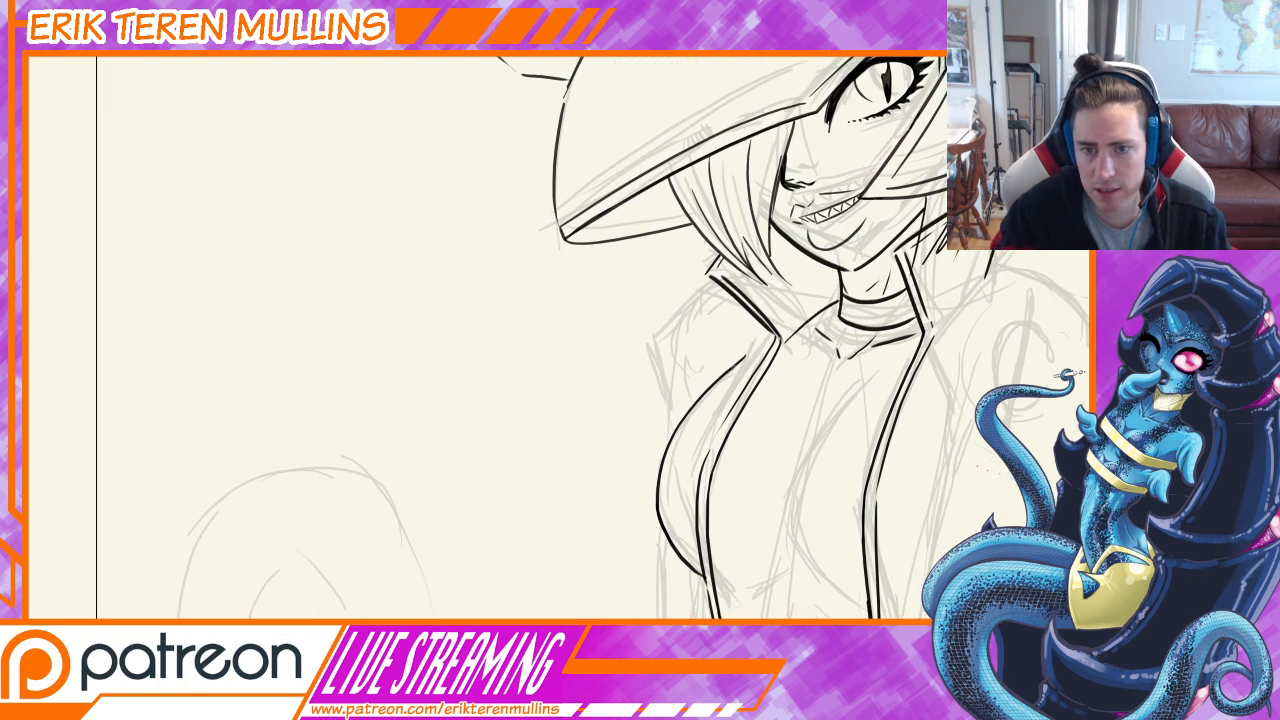
pyautogui.moveTo(710, 337); pyautogui.dragTo(741, 343)
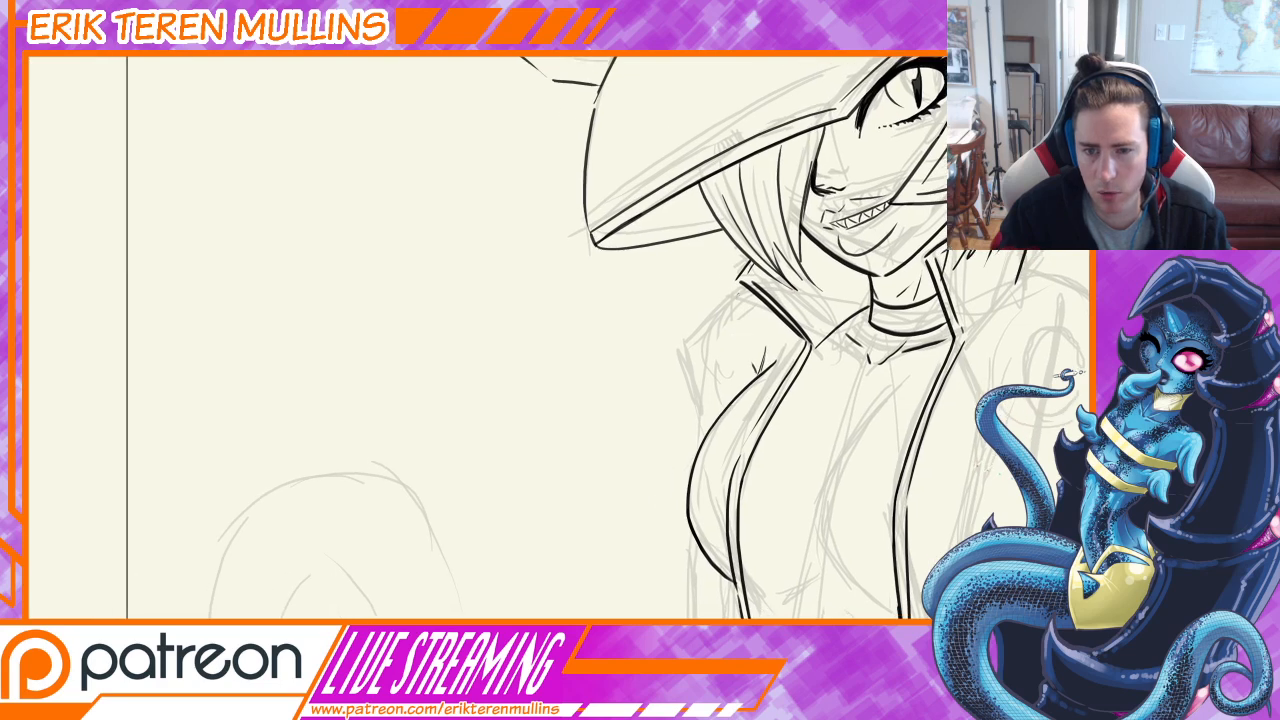
pyautogui.moveTo(743, 289)
pyautogui.mouseDown()
pyautogui.moveTo(680, 352)
pyautogui.moveTo(701, 405)
pyautogui.mouseUp()
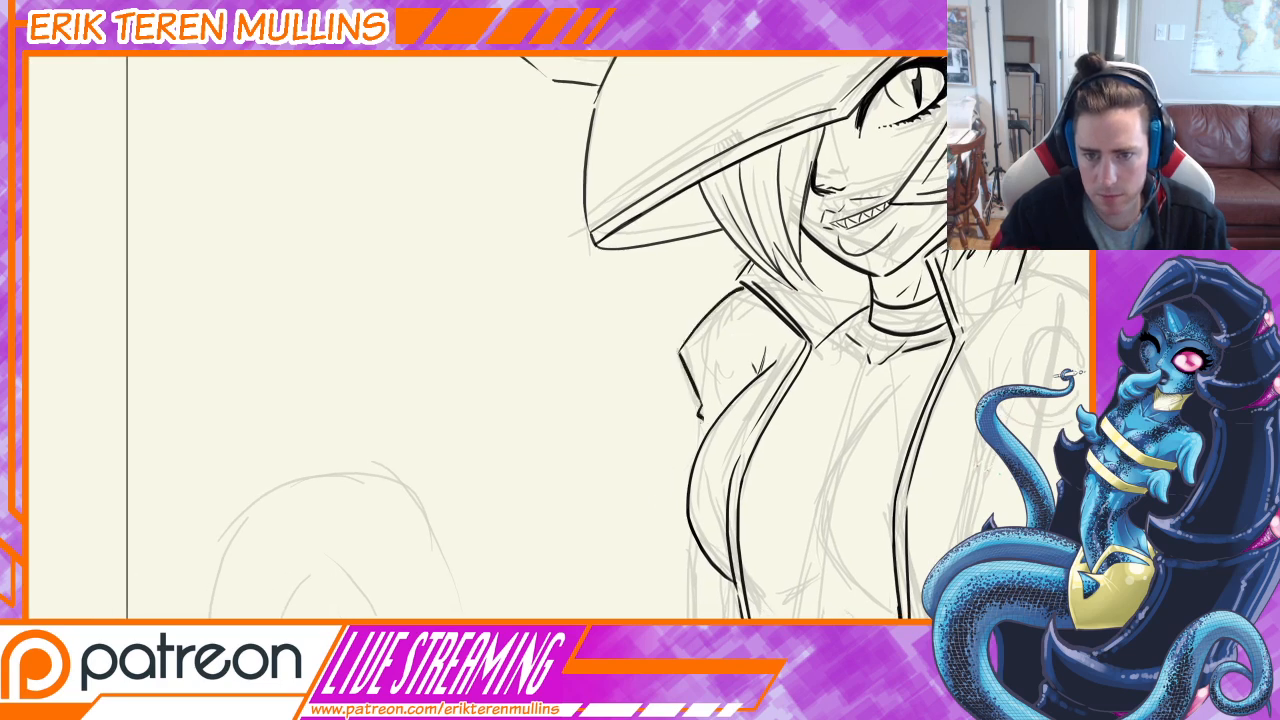
# Step: Ink the outer edge of the far sleeve from the chest down past the elbow, with small fabric folds along it
pyautogui.moveTo(752, 615); pyautogui.dragTo(739, 367)
pyautogui.moveTo(710, 425); pyautogui.dragTo(707, 289)
pyautogui.moveTo(680, 150); pyautogui.dragTo(683, 290)
pyautogui.hotkey('ctrl', 'z')
pyautogui.moveTo(680, 148); pyautogui.dragTo(690, 488)
# Step: Ink the inner edge of the far sleeve's forearm with a wrist fold, and continue the outer edge toward the wrist
pyautogui.moveTo(775, 565); pyautogui.dragTo(750, 450)
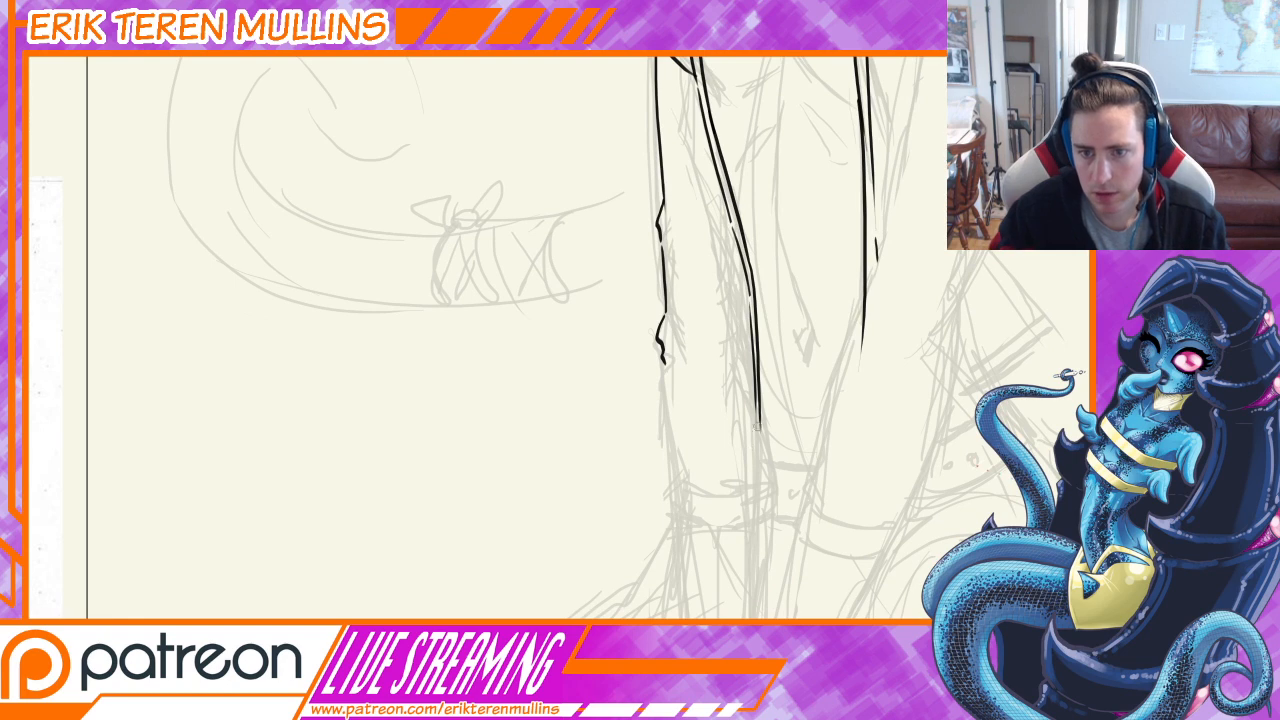
pyautogui.moveTo(750, 385); pyautogui.dragTo(764, 445)
pyautogui.moveTo(747, 345); pyautogui.dragTo(763, 420)
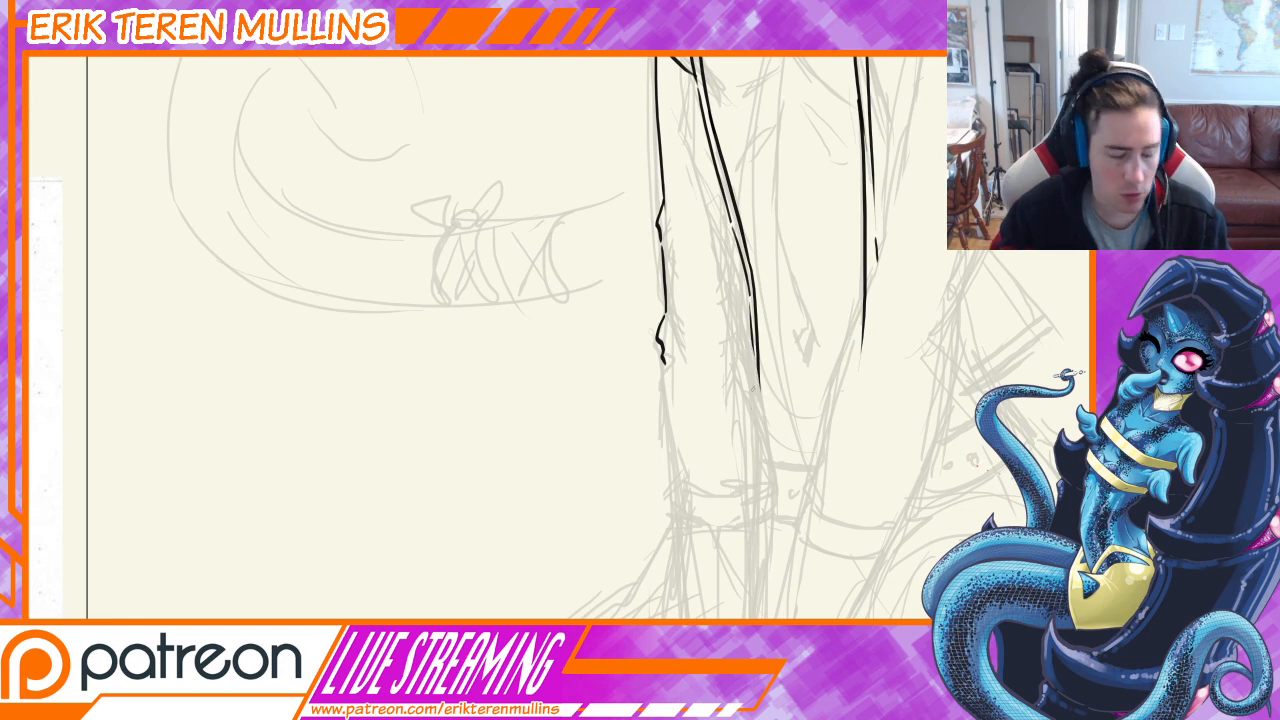
pyautogui.moveTo(749, 345); pyautogui.dragTo(764, 445)
pyautogui.moveTo(663, 364); pyautogui.dragTo(668, 440)
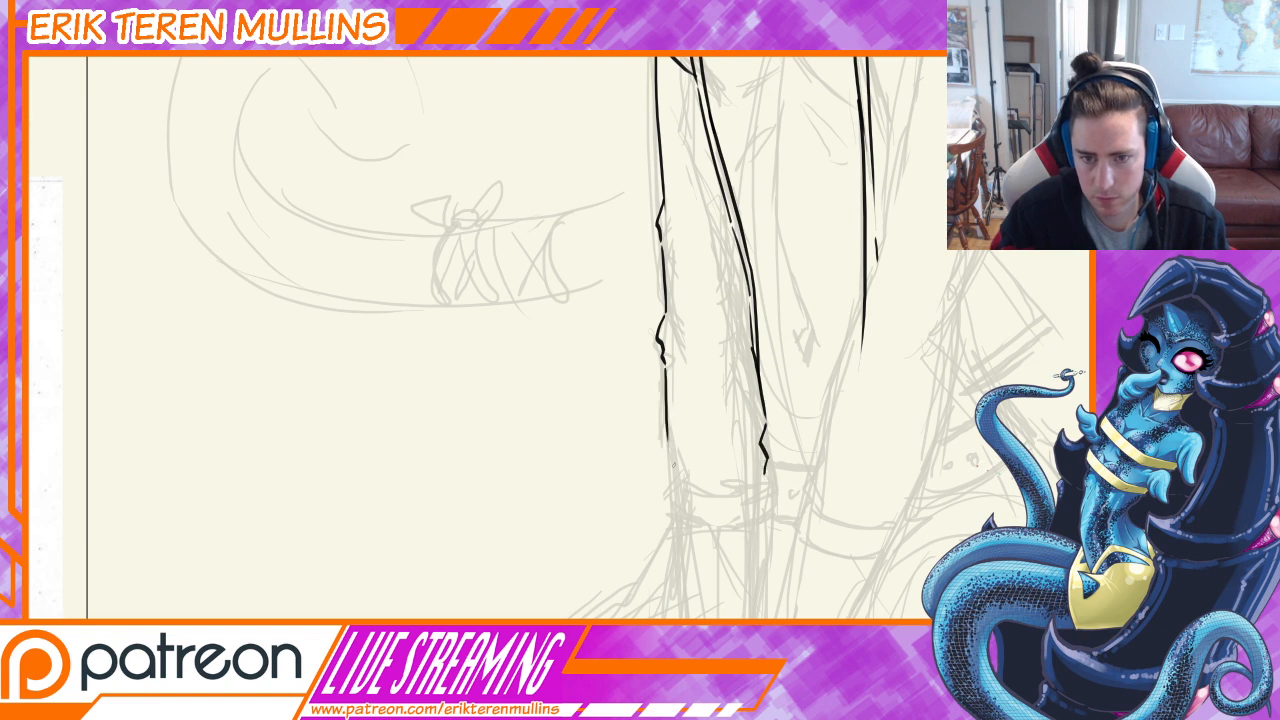
# Step: Ink the far sleeve's cuff as a band with two curved lines across the wrist and short side edges
pyautogui.moveTo(500, 350); pyautogui.dragTo(483, 265)
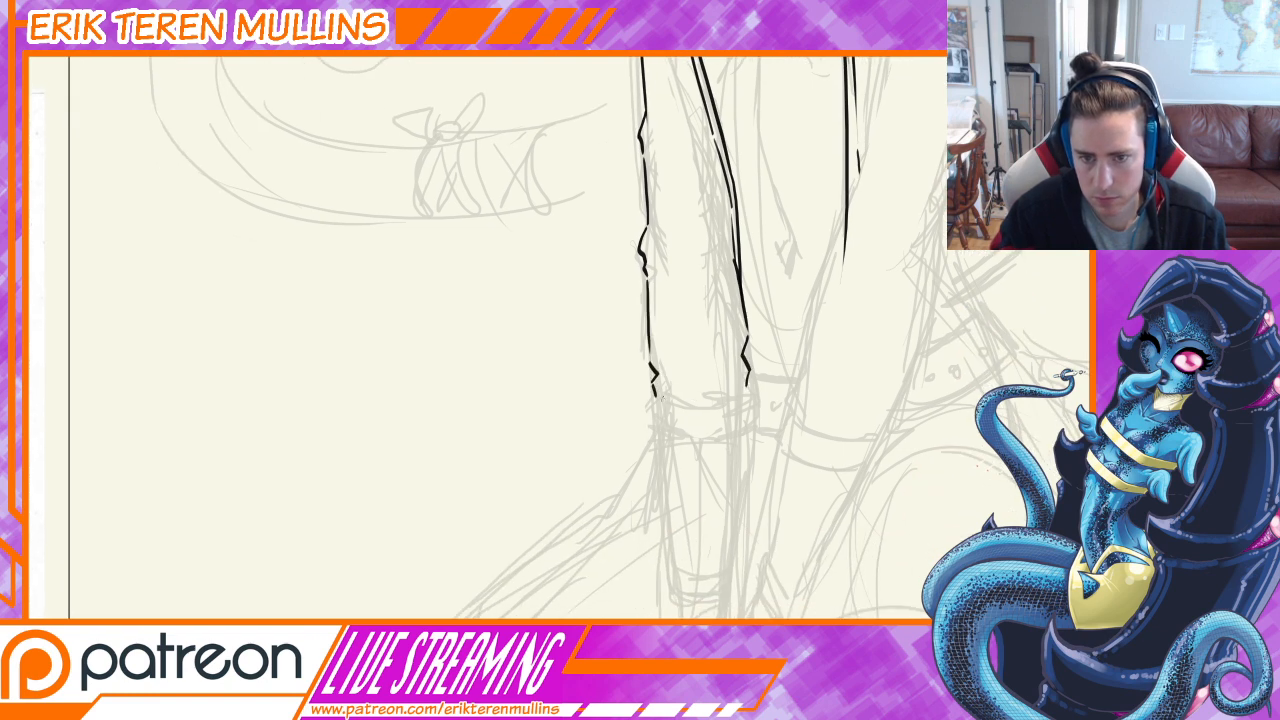
pyautogui.moveTo(662, 398); pyautogui.dragTo(746, 410)
pyautogui.hotkey('ctrl', 'z')
pyautogui.moveTo(655, 395); pyautogui.dragTo(746, 396)
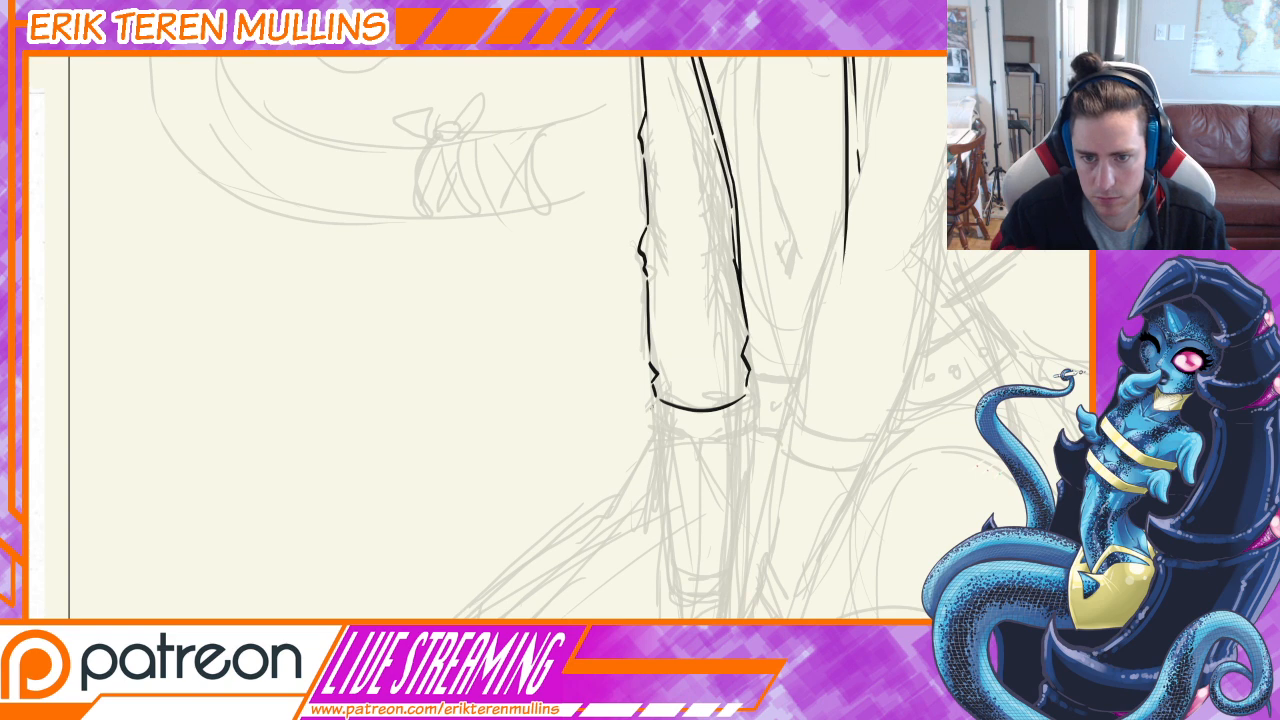
pyautogui.moveTo(653, 400)
pyautogui.mouseDown()
pyautogui.moveTo(655, 442)
pyautogui.moveTo(750, 452)
pyautogui.mouseUp()
pyautogui.hotkey('ctrl', 'z')
pyautogui.hotkey('ctrl', 'z')
pyautogui.moveTo(657, 402); pyautogui.dragTo(658, 436)
pyautogui.moveTo(666, 433)
pyautogui.mouseDown()
pyautogui.moveTo(745, 428)
pyautogui.moveTo(735, 415)
pyautogui.moveTo(770, 330)
pyautogui.moveTo(667, 516)
pyautogui.mouseUp()
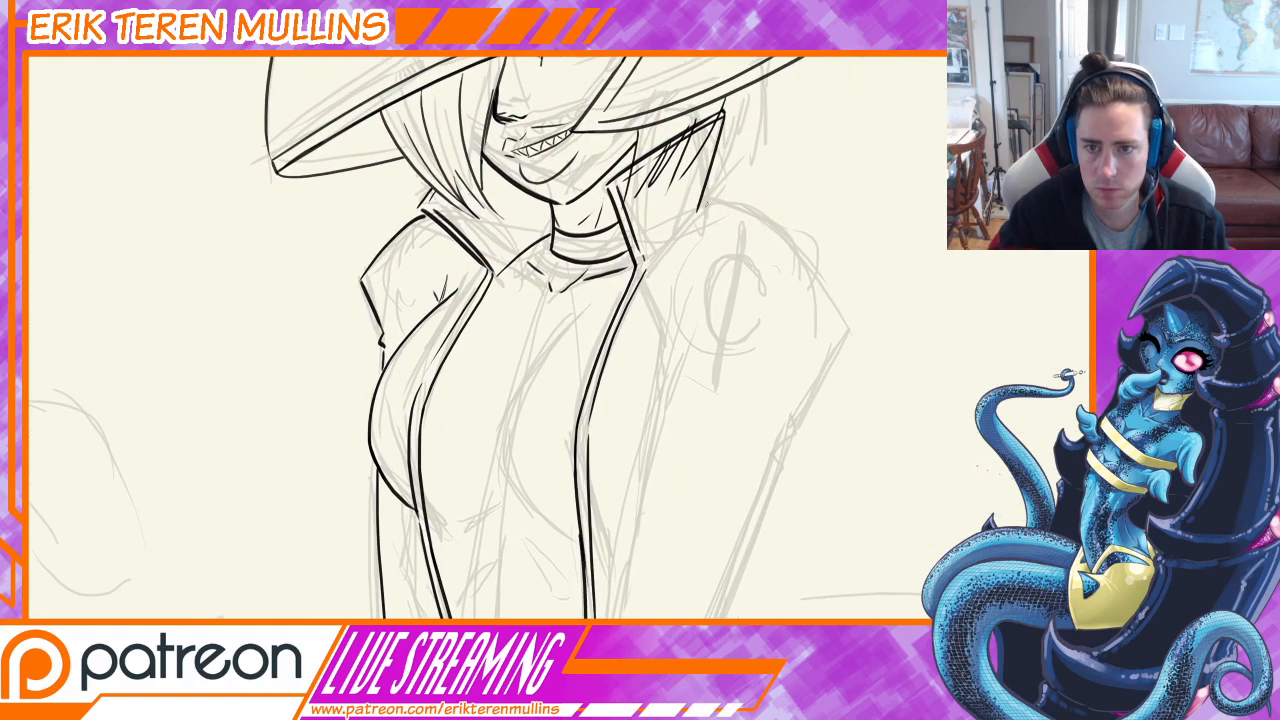
# Step: Ink the near shoulder's curve from behind the collar out to the shoulder point, undoing the first version and redrawing it
pyautogui.moveTo(706, 205)
pyautogui.mouseDown()
pyautogui.moveTo(855, 315)
pyautogui.moveTo(830, 380)
pyautogui.mouseUp()
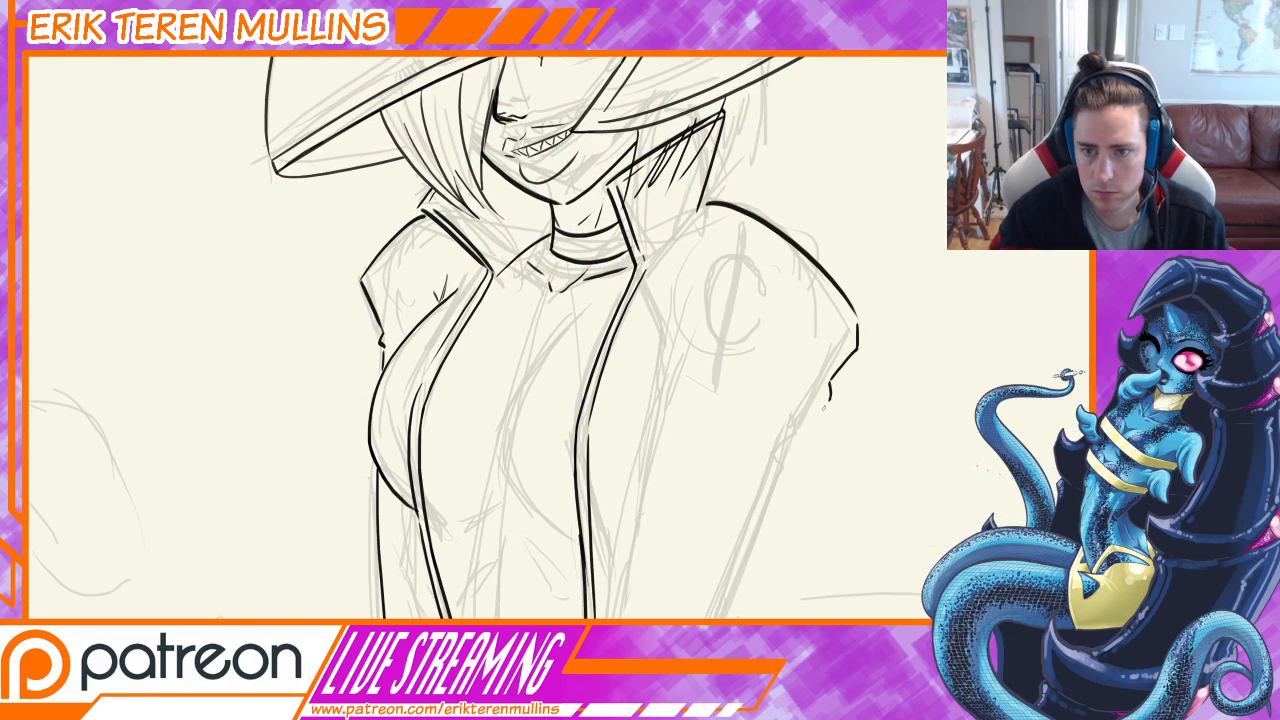
pyautogui.moveTo(600, 400); pyautogui.dragTo(624, 290)
pyautogui.moveTo(832, 308); pyautogui.dragTo(788, 388)
pyautogui.hotkey('ctrl', 'z')
pyautogui.hotkey('ctrl', 'z')
pyautogui.hotkey('ctrl', 'z')
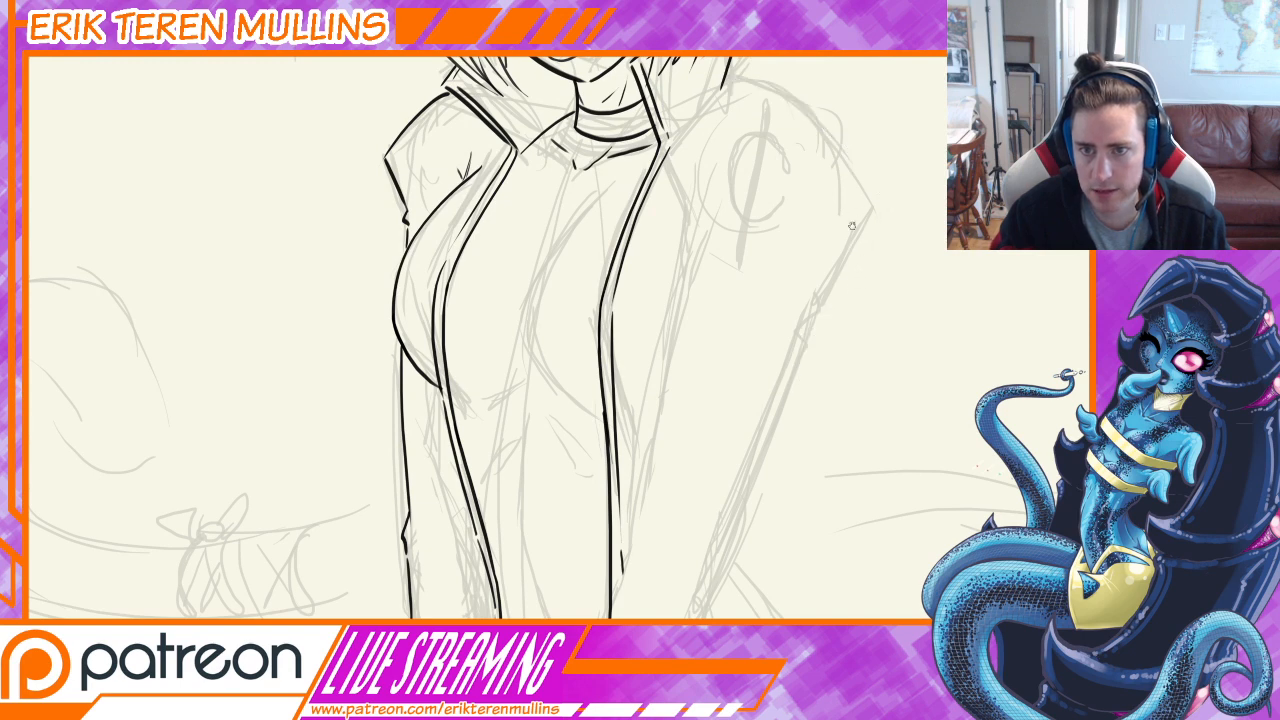
pyautogui.moveTo(862, 283); pyautogui.dragTo(772, 488)
pyautogui.moveTo(645, 290)
pyautogui.mouseDown()
pyautogui.moveTo(798, 455)
pyautogui.moveTo(793, 427)
pyautogui.mouseUp()
pyautogui.moveTo(764, 503); pyautogui.dragTo(802, 398)
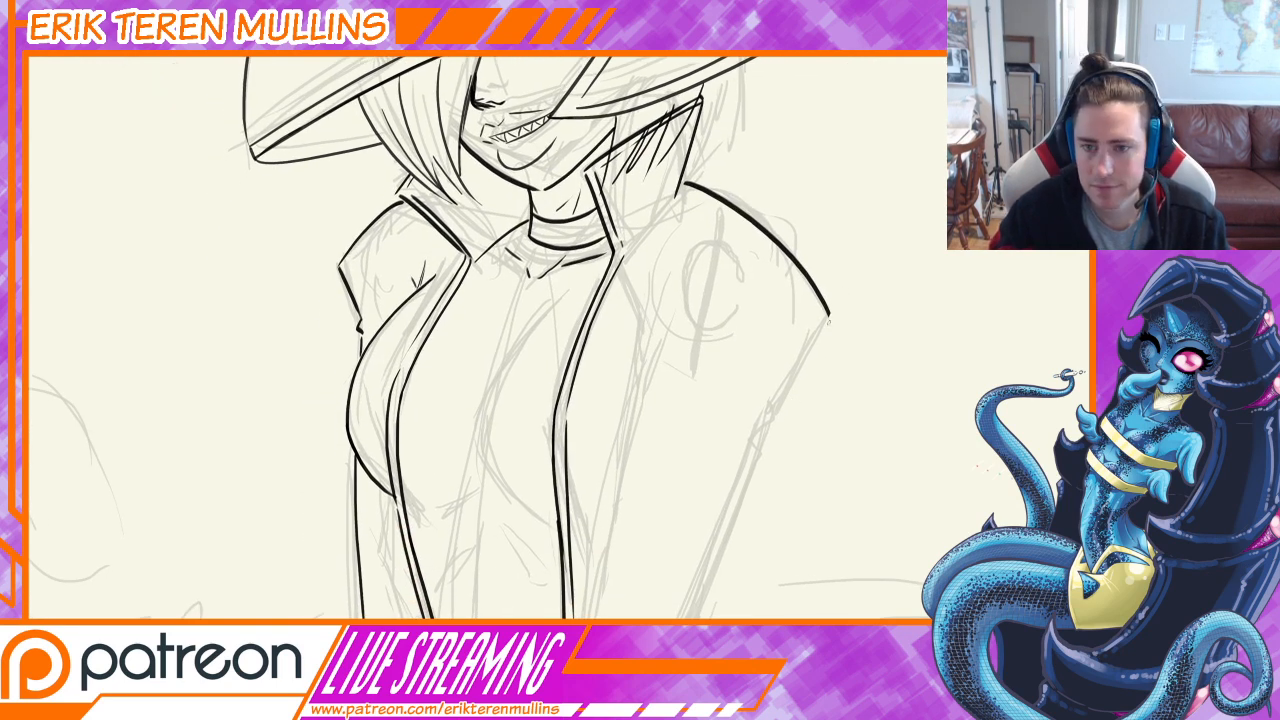
# Step: Ink the near sleeve's outer edge from the shoulder point through a fabric fold and down to the elbow
pyautogui.moveTo(828, 320); pyautogui.dragTo(770, 410)
pyautogui.hotkey('ctrl', 'z')
pyautogui.moveTo(828, 318)
pyautogui.mouseDown()
pyautogui.moveTo(770, 410)
pyautogui.moveTo(720, 562)
pyautogui.moveTo(780, 324)
pyautogui.mouseUp()
pyautogui.hotkey('ctrl', 'z')
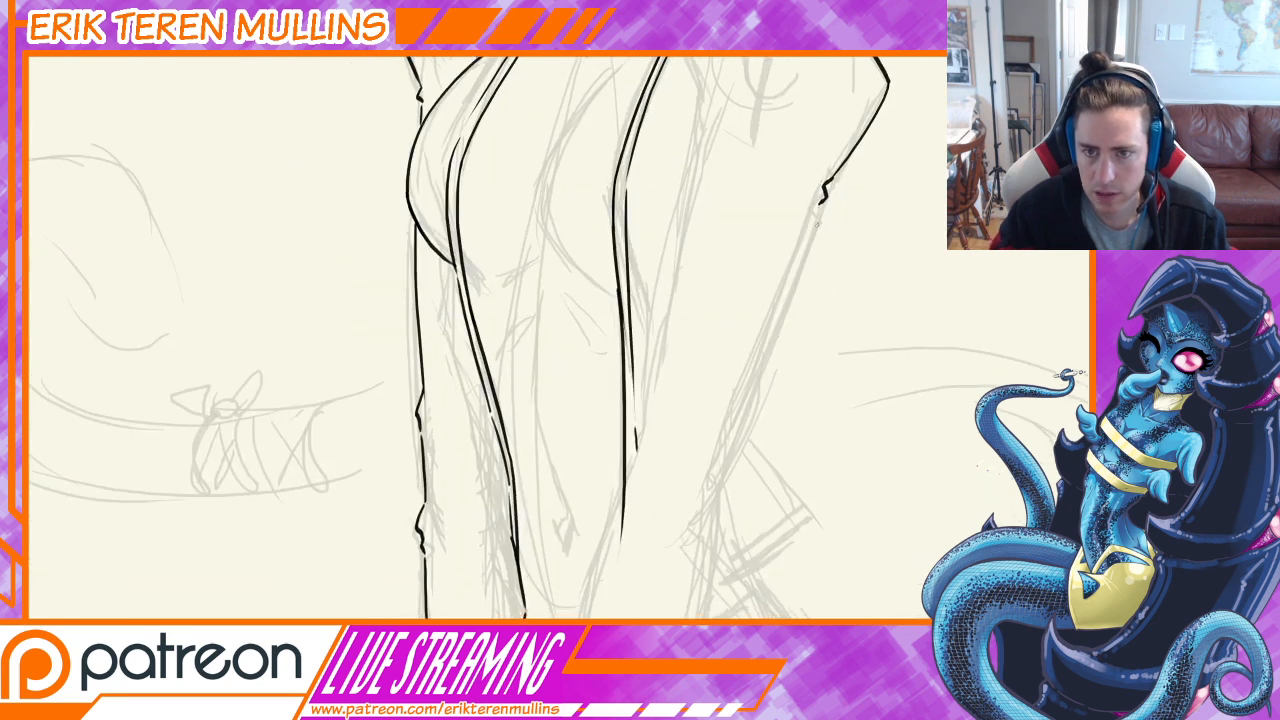
pyautogui.moveTo(818, 204)
pyautogui.mouseDown()
pyautogui.moveTo(726, 440)
pyautogui.moveTo(697, 572)
pyautogui.mouseUp()
# Step: Ink the near armpit's folds and the near sleeve's inner edge down to the elbow, redrawing the long stroke until it fits
pyautogui.moveTo(740, 298); pyautogui.dragTo(736, 560)
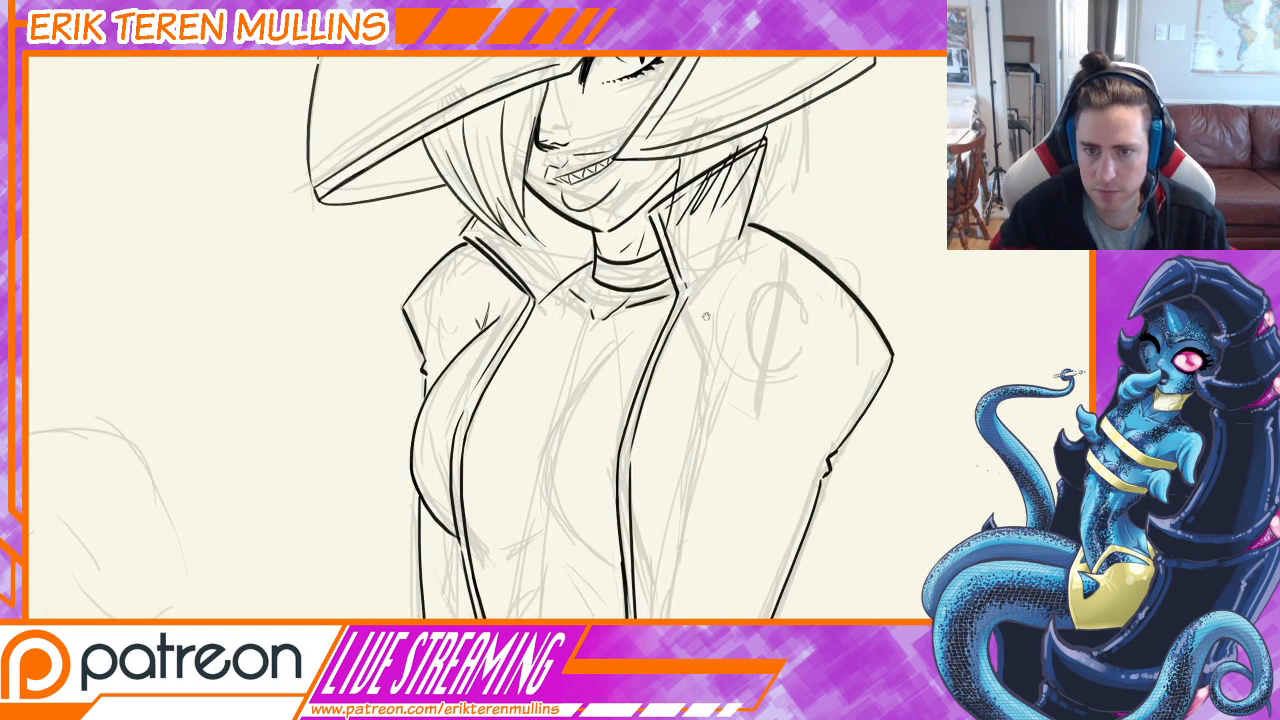
pyautogui.moveTo(706, 318)
pyautogui.mouseDown()
pyautogui.moveTo(716, 372)
pyautogui.moveTo(697, 428)
pyautogui.mouseUp()
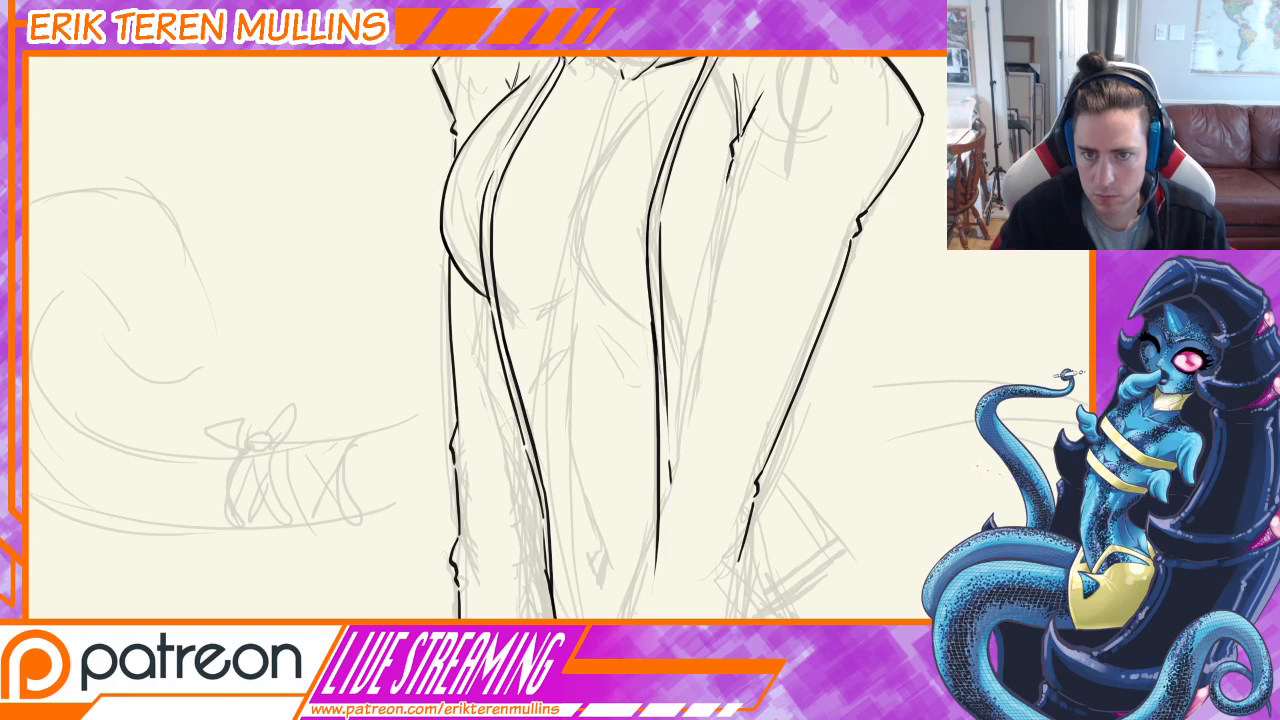
pyautogui.moveTo(731, 178); pyautogui.dragTo(656, 500)
pyautogui.hotkey('ctrl', 'z')
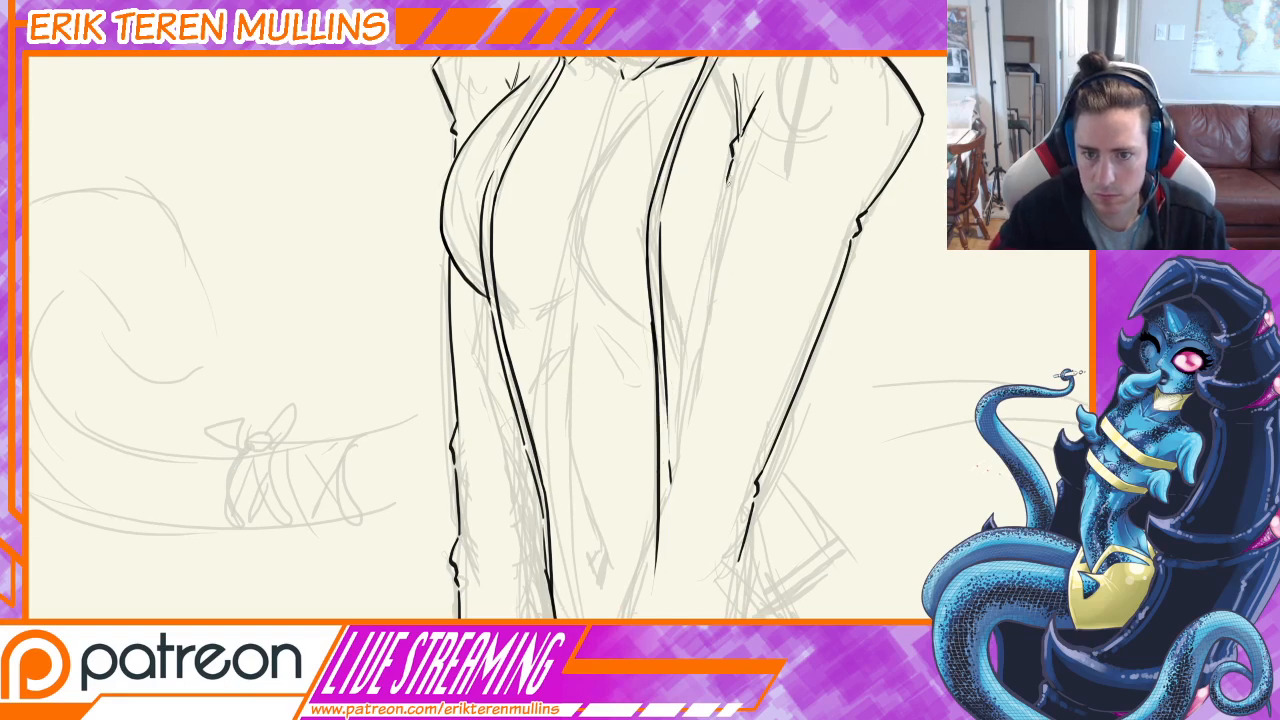
pyautogui.moveTo(730, 180); pyautogui.dragTo(666, 540)
pyautogui.hotkey('ctrl', 'z')
pyautogui.moveTo(728, 184); pyautogui.dragTo(645, 505)
pyautogui.hotkey('ctrl', 'z')
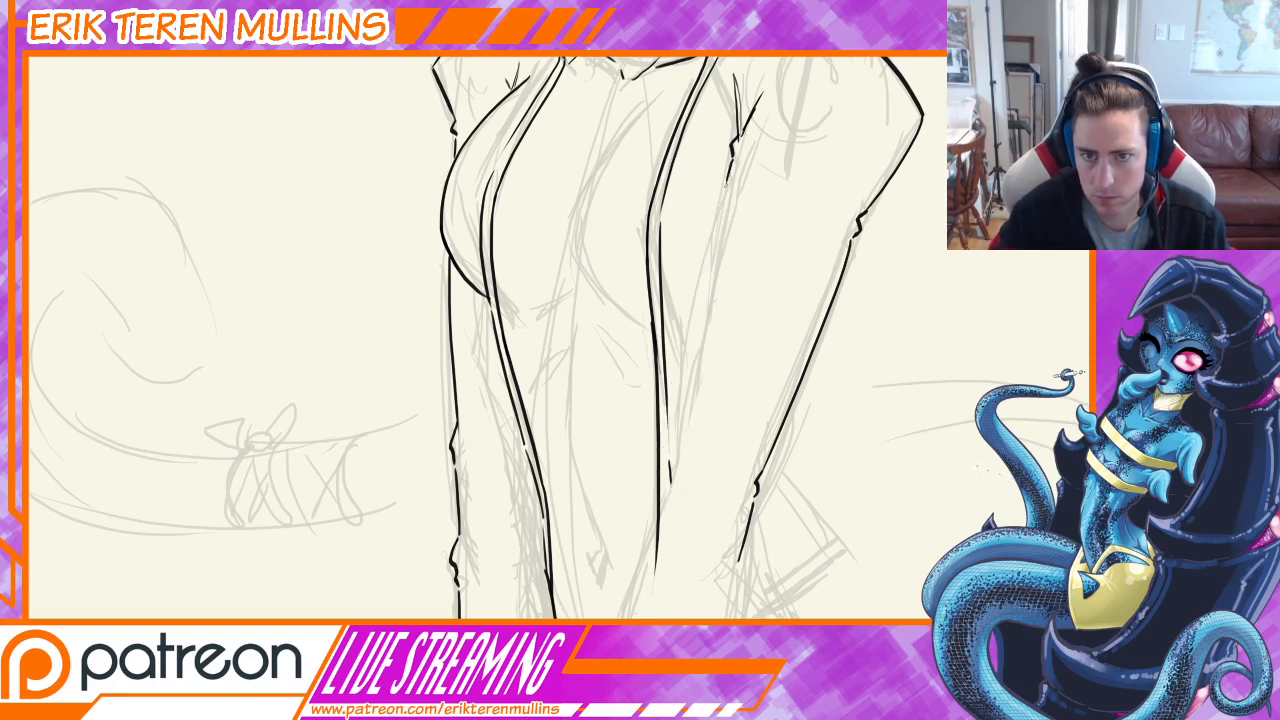
pyautogui.moveTo(728, 186)
pyautogui.mouseDown()
pyautogui.moveTo(662, 476)
pyautogui.moveTo(671, 486)
pyautogui.mouseUp()
pyautogui.moveTo(660, 502)
pyautogui.mouseDown()
pyautogui.moveTo(652, 572)
pyautogui.moveTo(663, 483)
pyautogui.moveTo(758, 398)
pyautogui.mouseUp()
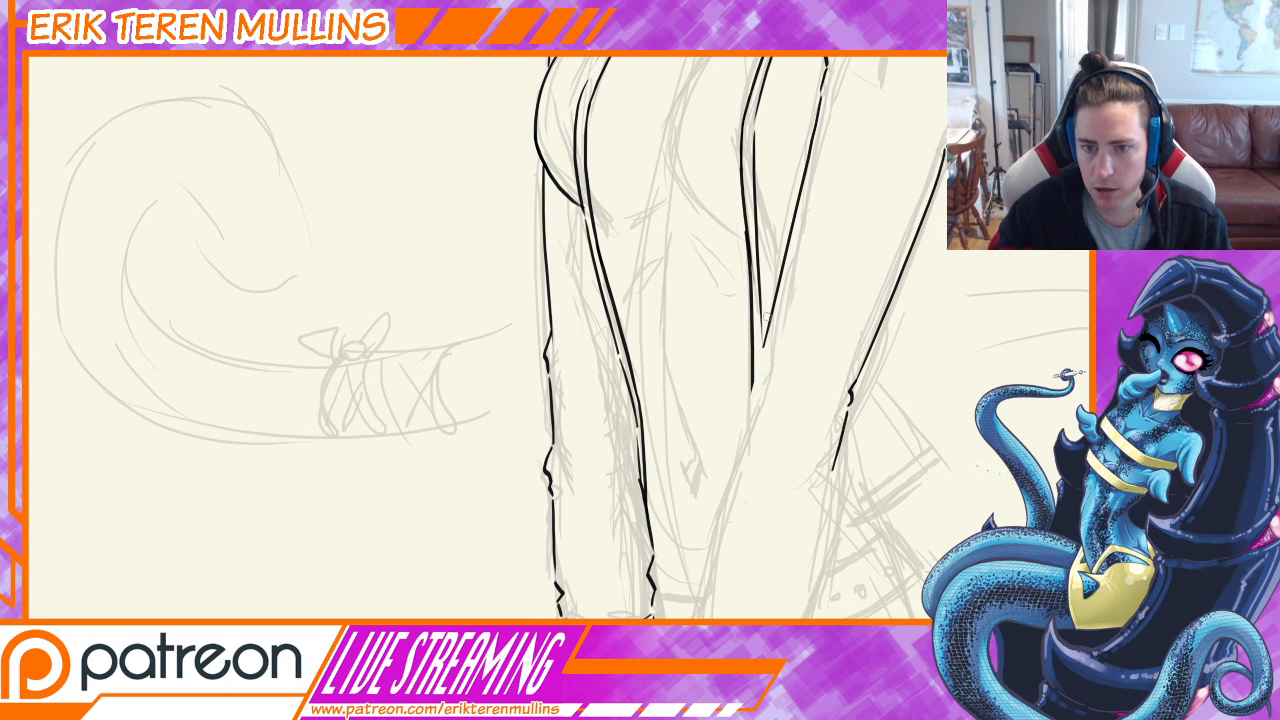
# Step: Shorten the end of the near sleeve's inner line and ink the forearm's inner edge with folds down to the wrist
pyautogui.moveTo(767, 317); pyautogui.dragTo(769, 357)
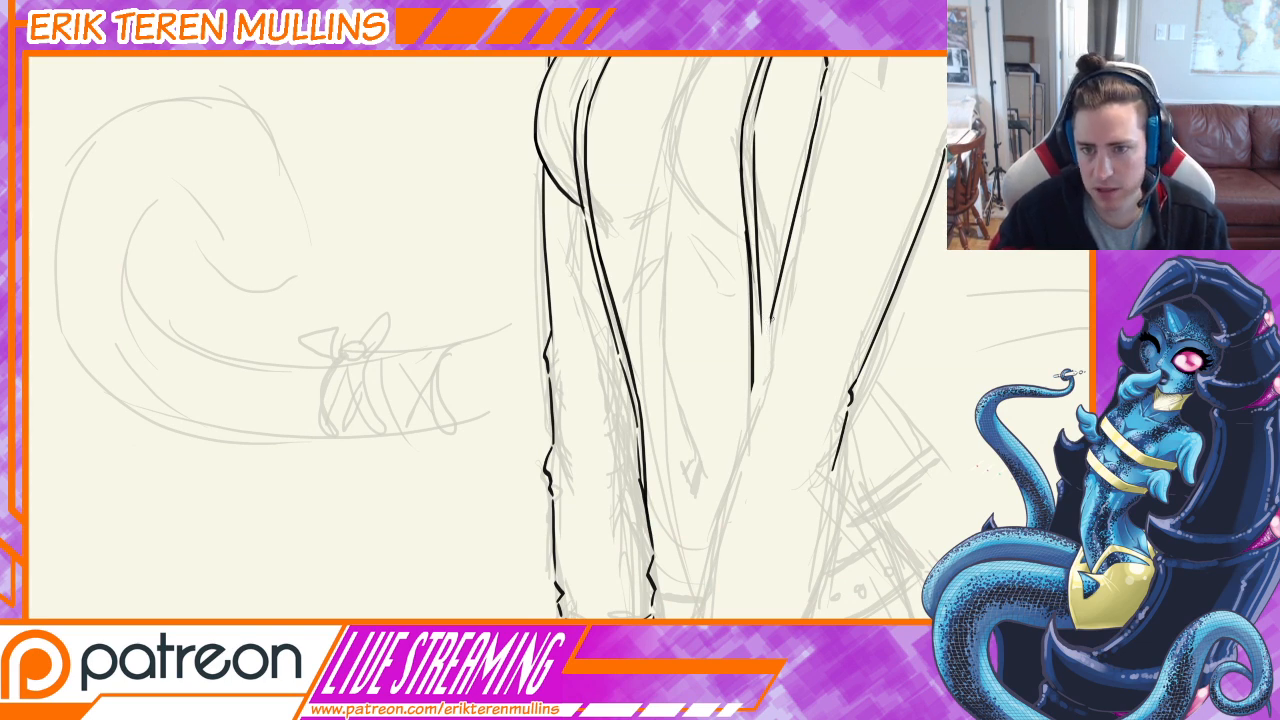
pyautogui.moveTo(771, 308); pyautogui.dragTo(722, 514)
pyautogui.moveTo(715, 480); pyautogui.dragTo(735, 363)
pyautogui.hotkey('ctrl', 'z')
pyautogui.moveTo(778, 264); pyautogui.dragTo(716, 515)
pyautogui.hotkey('ctrl', 'z')
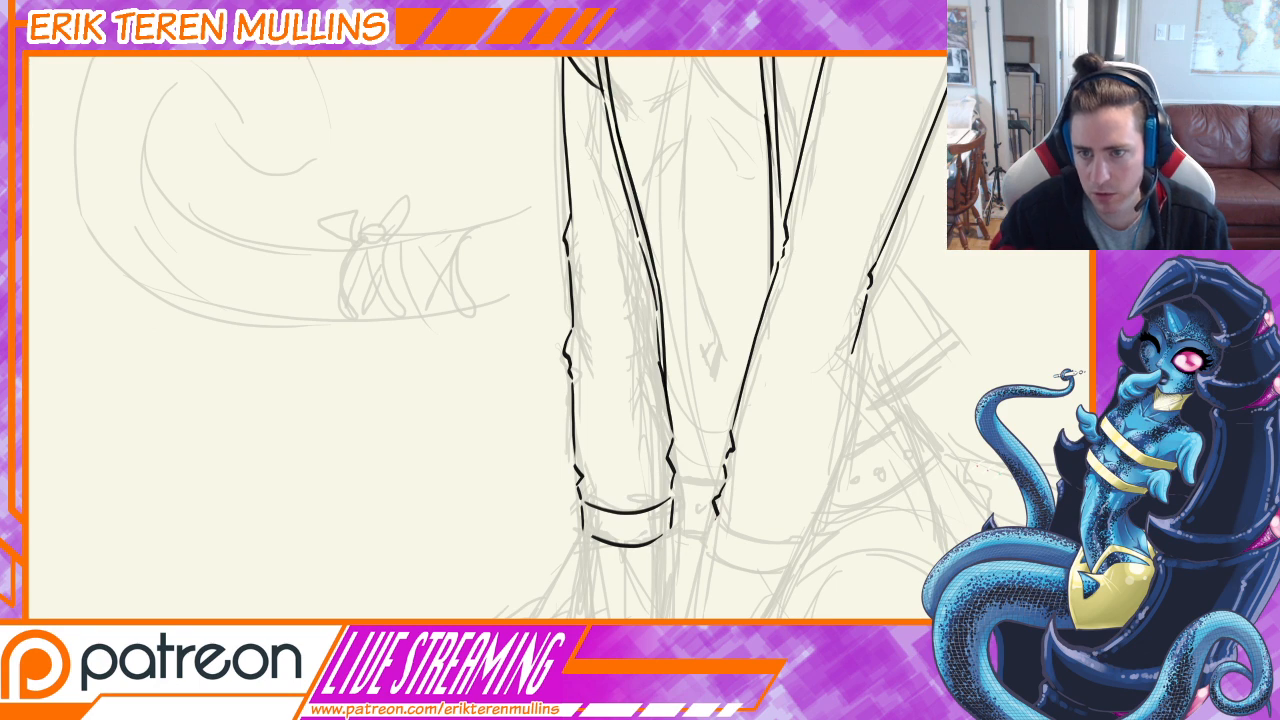
# Step: Redraw the near forearm's outer edge from the elbow fold down toward the wrist until the line follows the sketch
pyautogui.hotkey('ctrl', 'z')
pyautogui.moveTo(870, 290)
pyautogui.mouseDown()
pyautogui.moveTo(840, 480)
pyautogui.moveTo(829, 480)
pyautogui.mouseUp()
pyautogui.hotkey('ctrl', 'z')
pyautogui.hotkey('ctrl', 'z')
pyautogui.moveTo(868, 292); pyautogui.dragTo(830, 450)
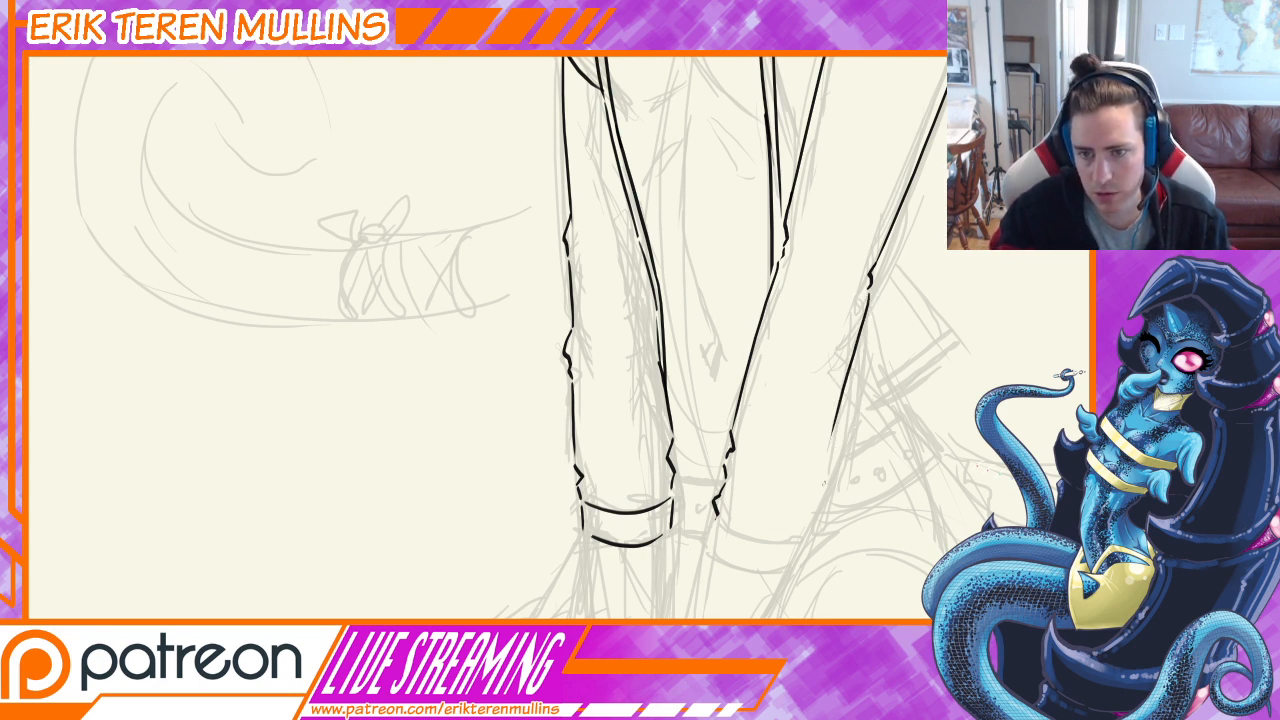
pyautogui.hotkey('ctrl', 'z')
pyautogui.moveTo(866, 292); pyautogui.dragTo(838, 444)
pyautogui.hotkey('ctrl', 'z')
pyautogui.moveTo(868, 294); pyautogui.dragTo(820, 505)
# Step: Ink short crease lines at the inner elbows of both sleeves and check them against the whole figure
pyautogui.moveTo(840, 314); pyautogui.dragTo(770, 542)
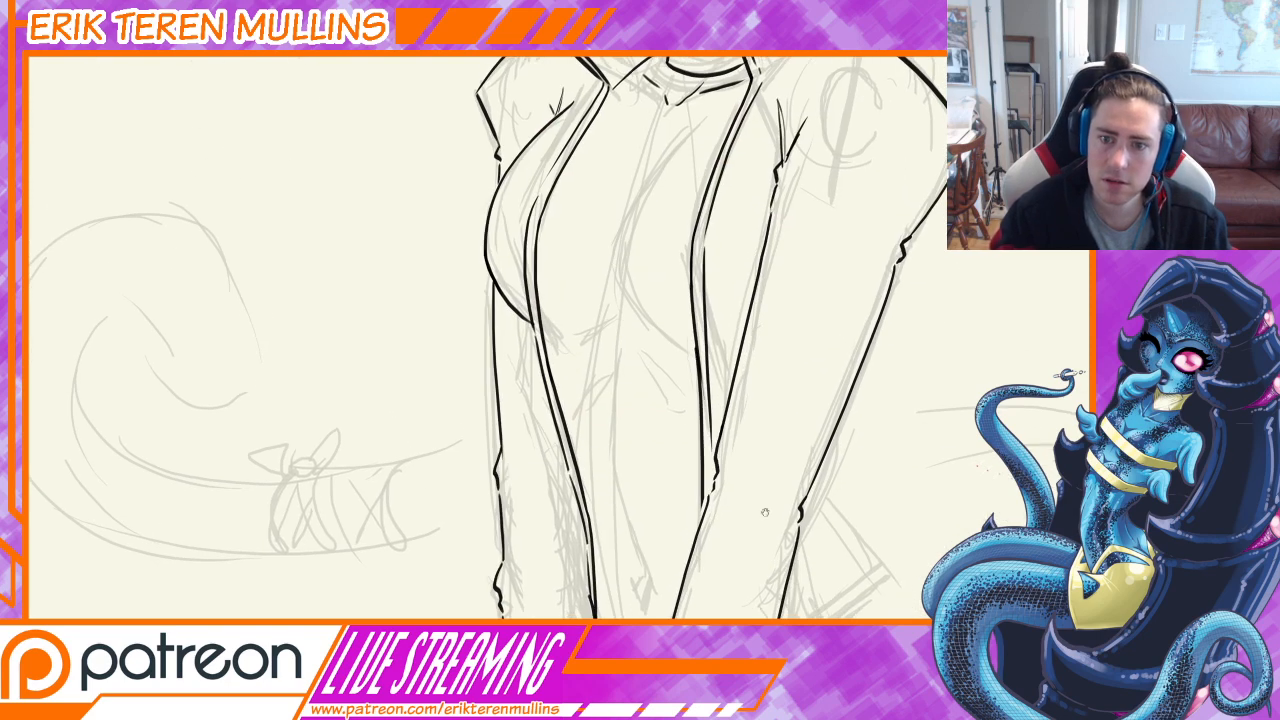
pyautogui.moveTo(752, 482)
pyautogui.mouseDown()
pyautogui.moveTo(726, 496)
pyautogui.moveTo(751, 506)
pyautogui.mouseUp()
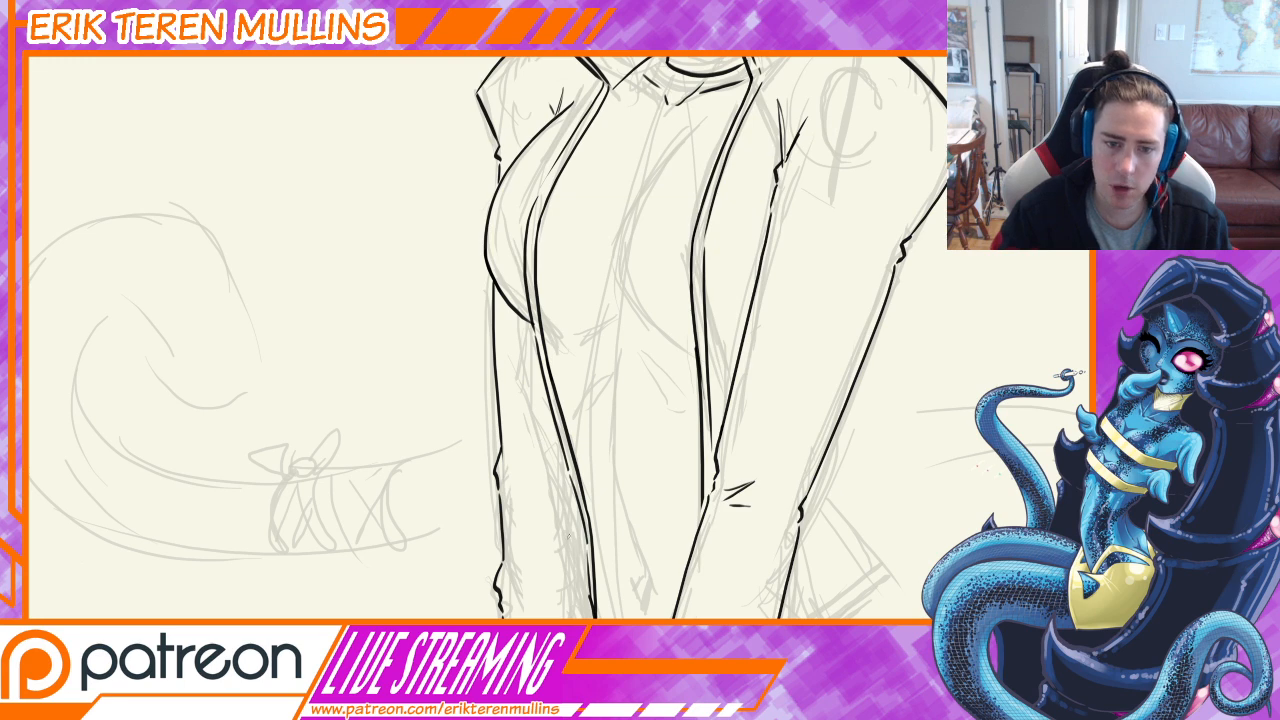
pyautogui.moveTo(540, 480); pyautogui.dragTo(571, 511)
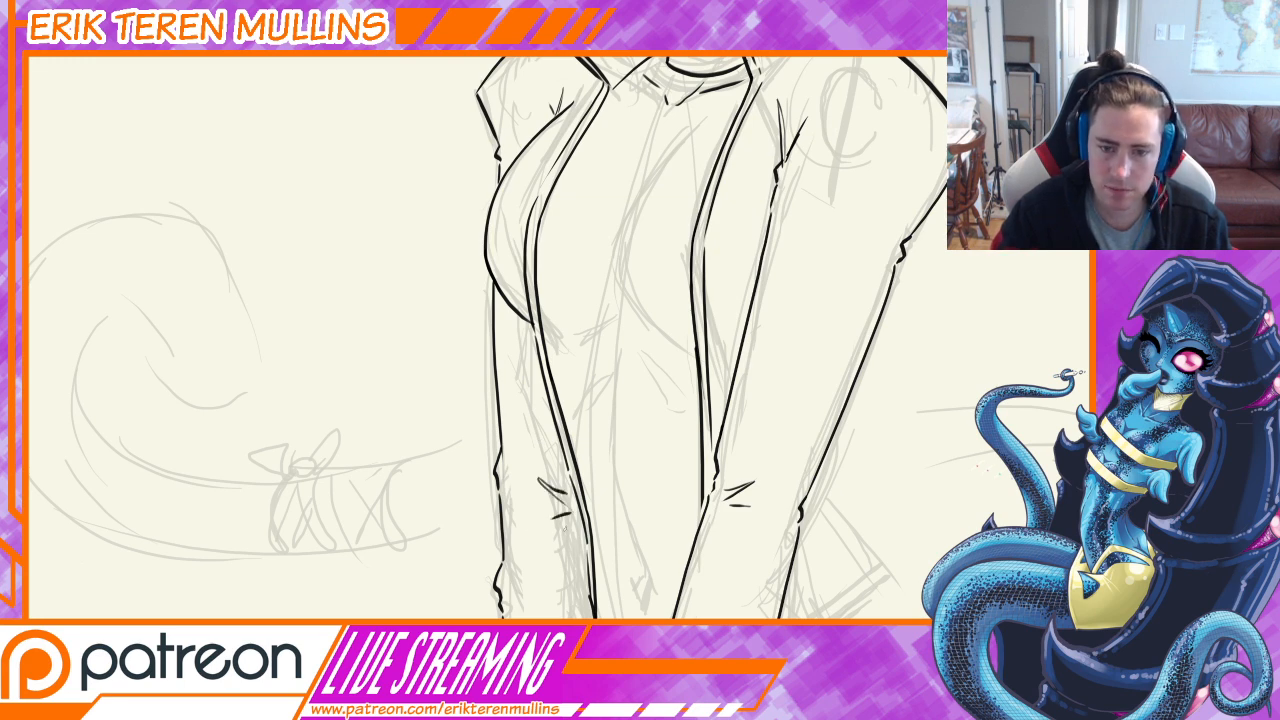
pyautogui.hotkey('ctrl', '-')
pyautogui.hotkey('ctrl', '-')
pyautogui.hotkey('ctrl', '-')
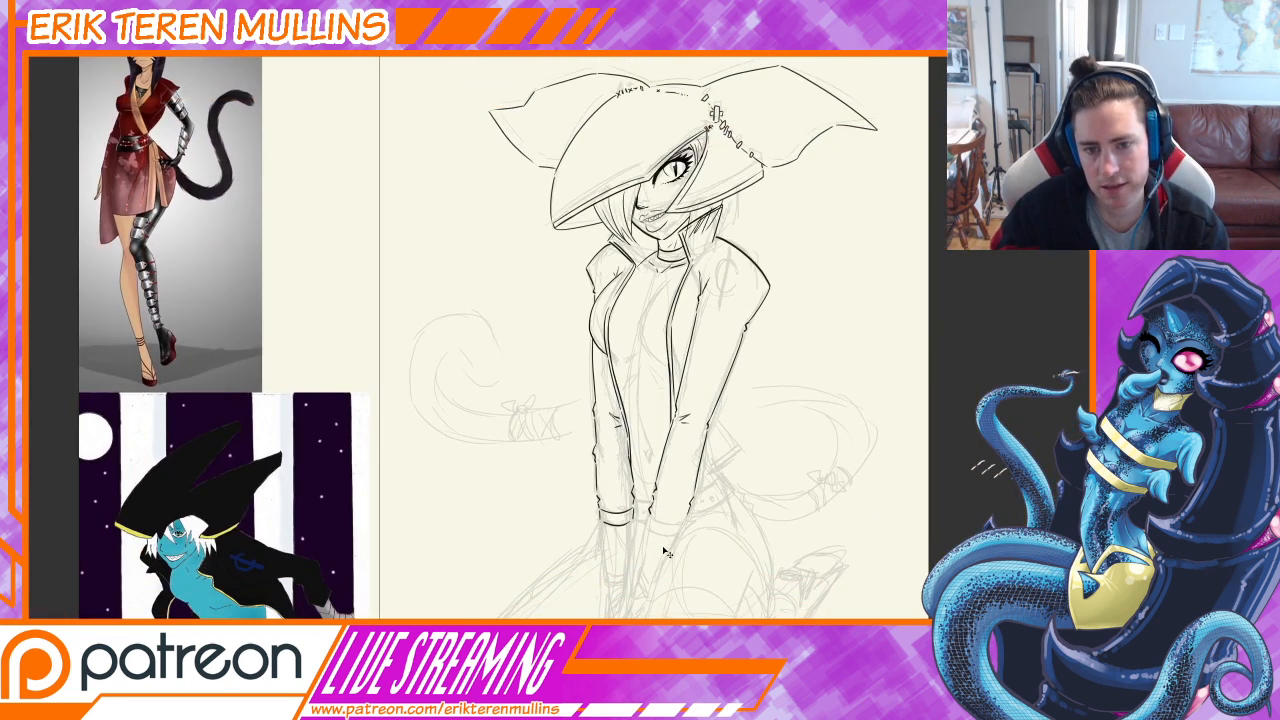
pyautogui.hotkey('ctrl', '+')
pyautogui.hotkey('ctrl', '+')
pyautogui.hotkey('ctrl', '+')
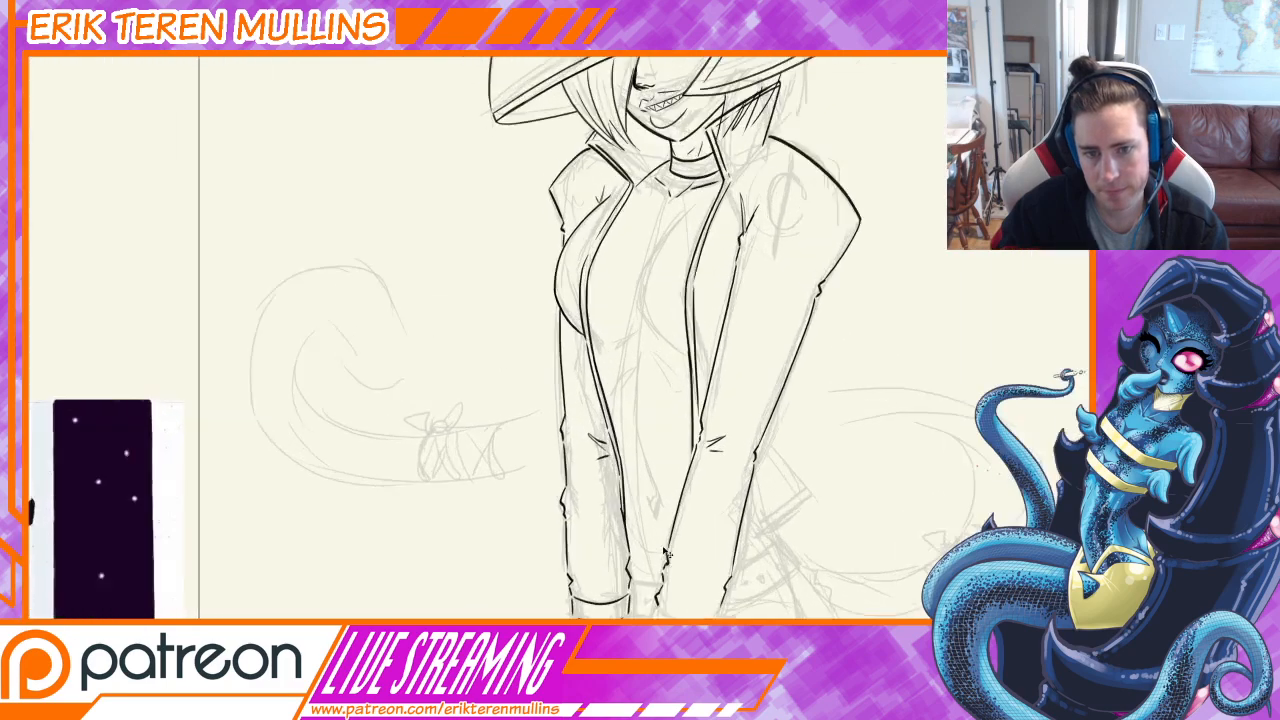
pyautogui.hotkey('ctrl', 'z')
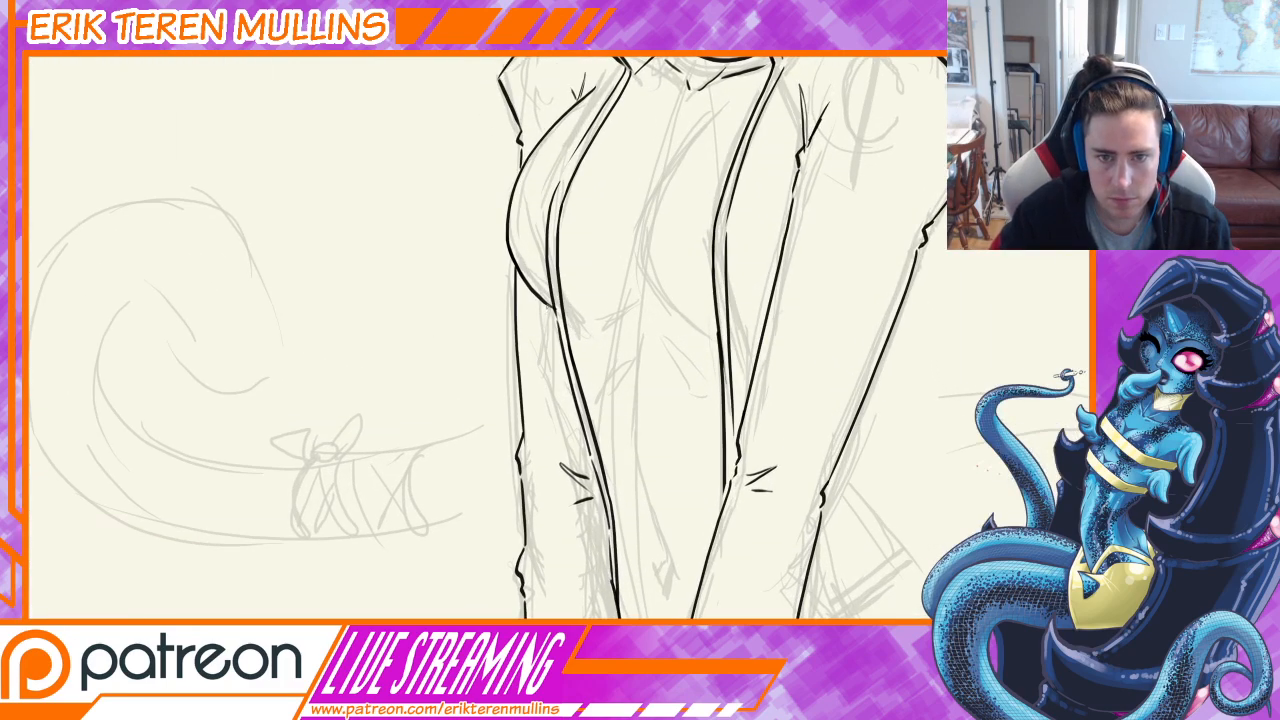
# Step: Ink the jacket's far side from under the chest down past the waist, redrawing the stroke until it fits, and check the whole figure
pyautogui.moveTo(550, 307)
pyautogui.mouseDown()
pyautogui.moveTo(552, 380)
pyautogui.moveTo(595, 458)
pyautogui.mouseUp()
pyautogui.hotkey('ctrl', 'z')
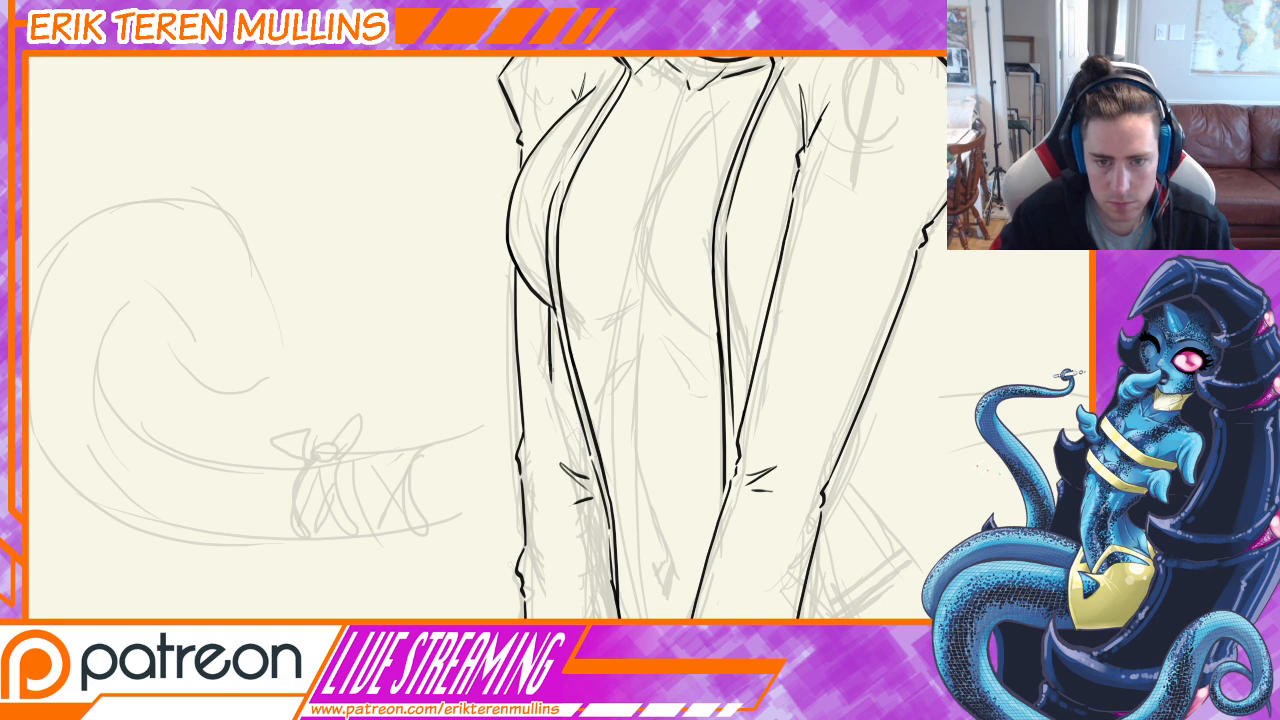
pyautogui.moveTo(551, 365); pyautogui.dragTo(590, 470)
pyautogui.hotkey('ctrl', 'z')
pyautogui.moveTo(551, 360); pyautogui.dragTo(598, 492)
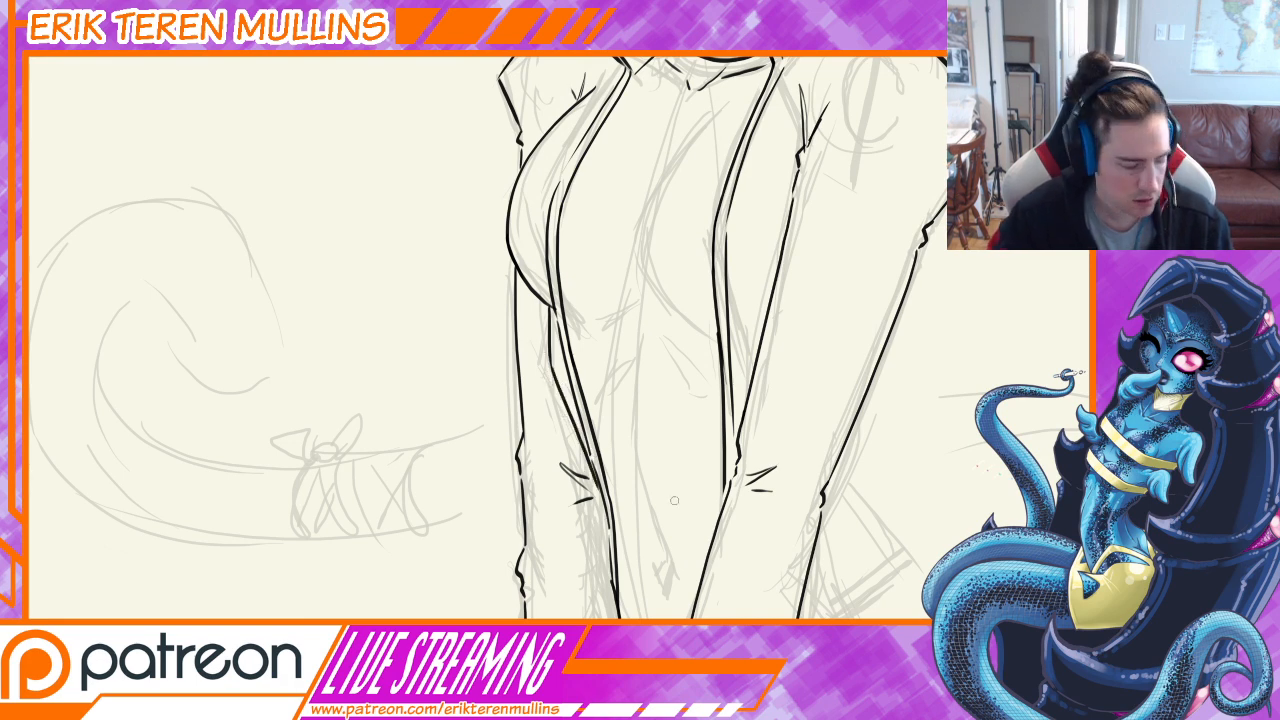
pyautogui.hotkey('ctrl', '-')
pyautogui.hotkey('ctrl', '-')
pyautogui.hotkey('ctrl', '-')
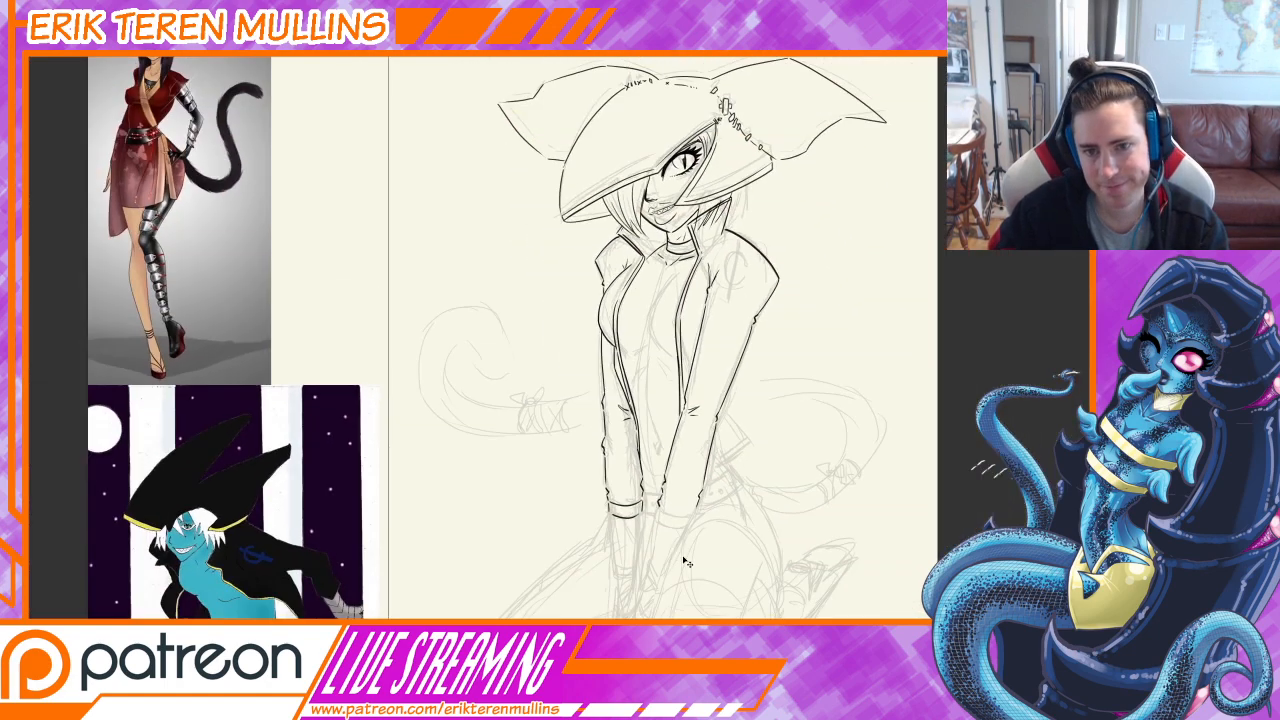
# Step: Ink the chest contours and the short center crease inside the open jacket, following the sketch
pyautogui.hotkey('ctrl', '+')
pyautogui.hotkey('ctrl', '+')
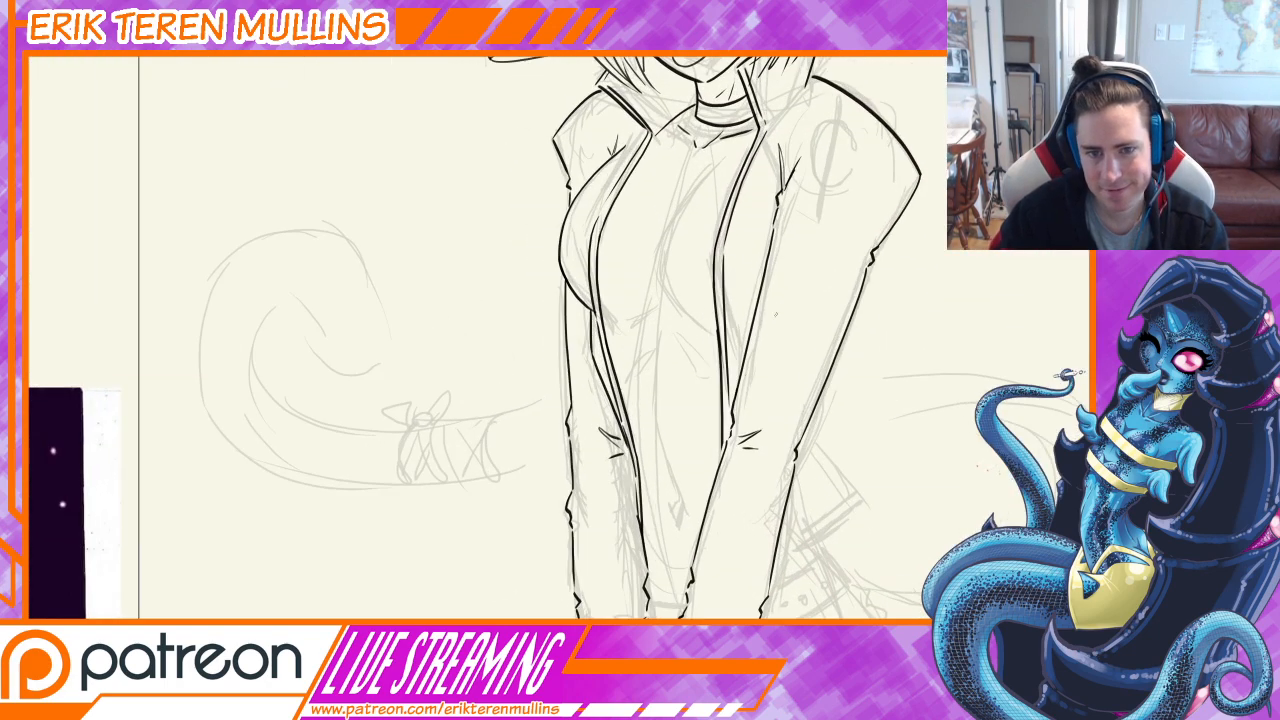
pyautogui.moveTo(727, 420); pyautogui.dragTo(677, 535)
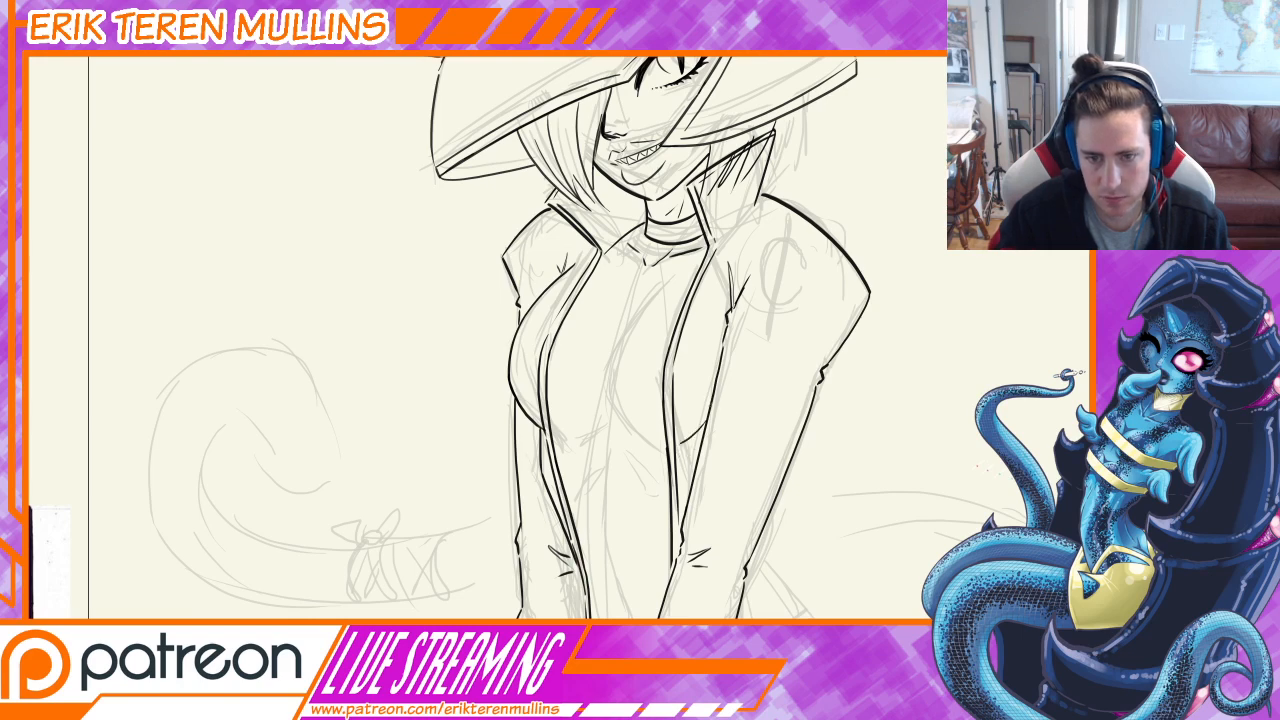
pyautogui.moveTo(655, 393); pyautogui.dragTo(680, 411)
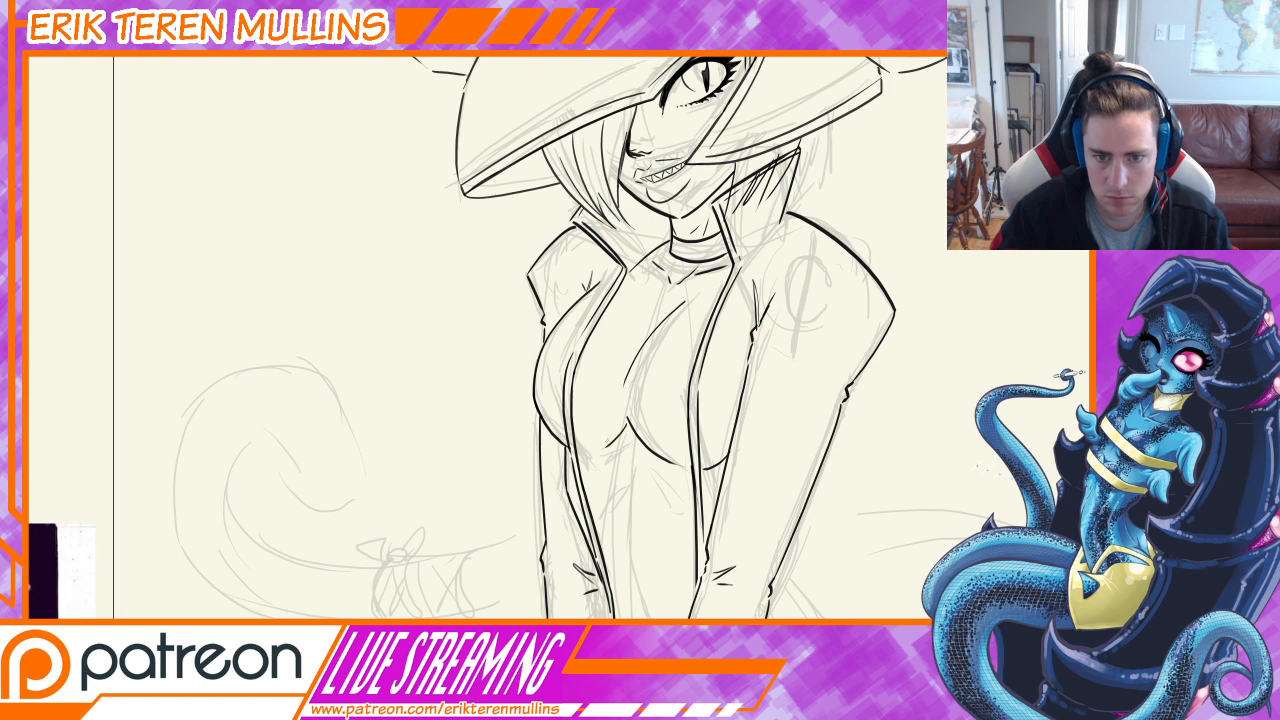
pyautogui.scroll(2, 652, 392)
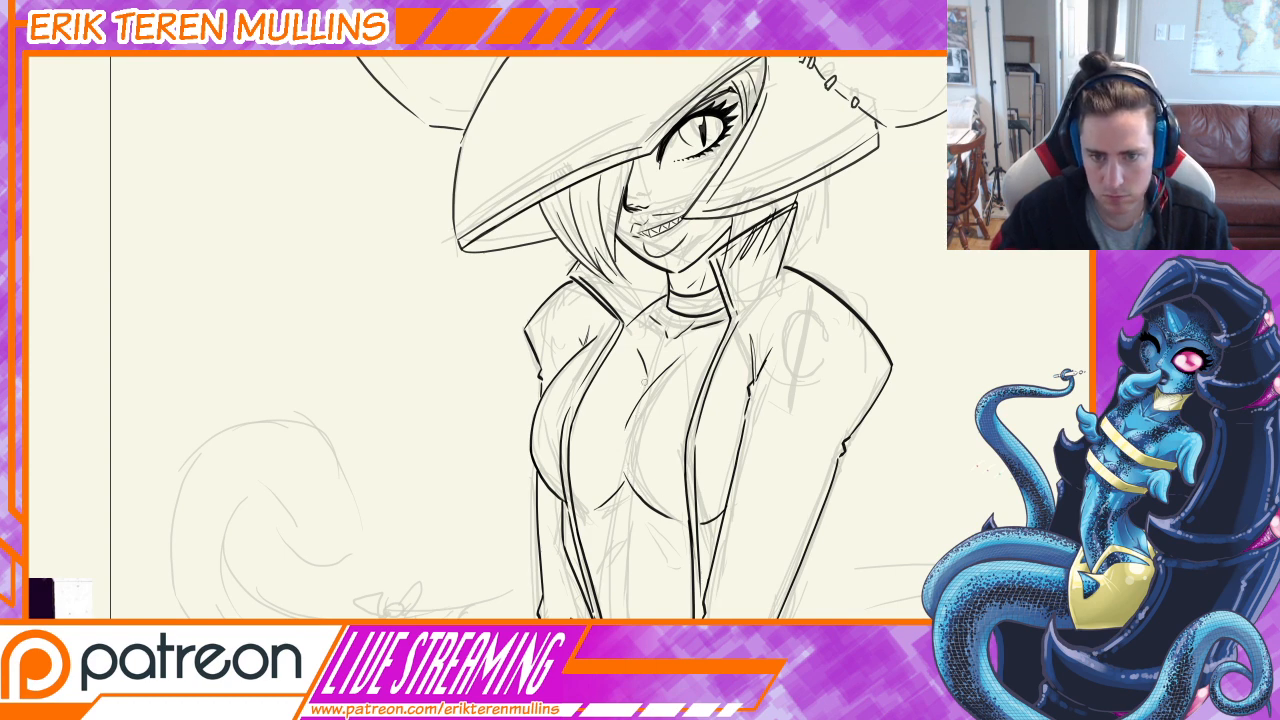
pyautogui.scroll(-3, 649, 493)
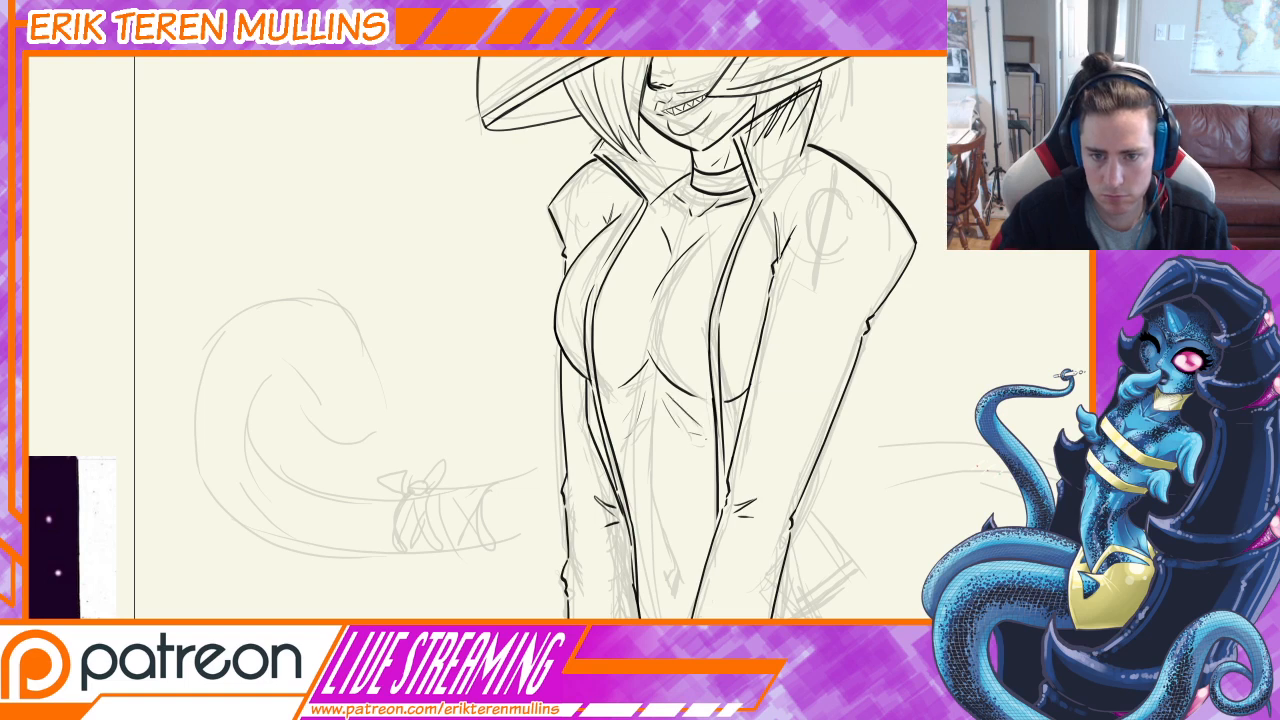
# Step: Ink the curved midline of the belly down to the navel with short rib creases, and check it against the whole figure
pyautogui.moveTo(657, 481); pyautogui.dragTo(649, 391)
pyautogui.moveTo(649, 316); pyautogui.dragTo(675, 482)
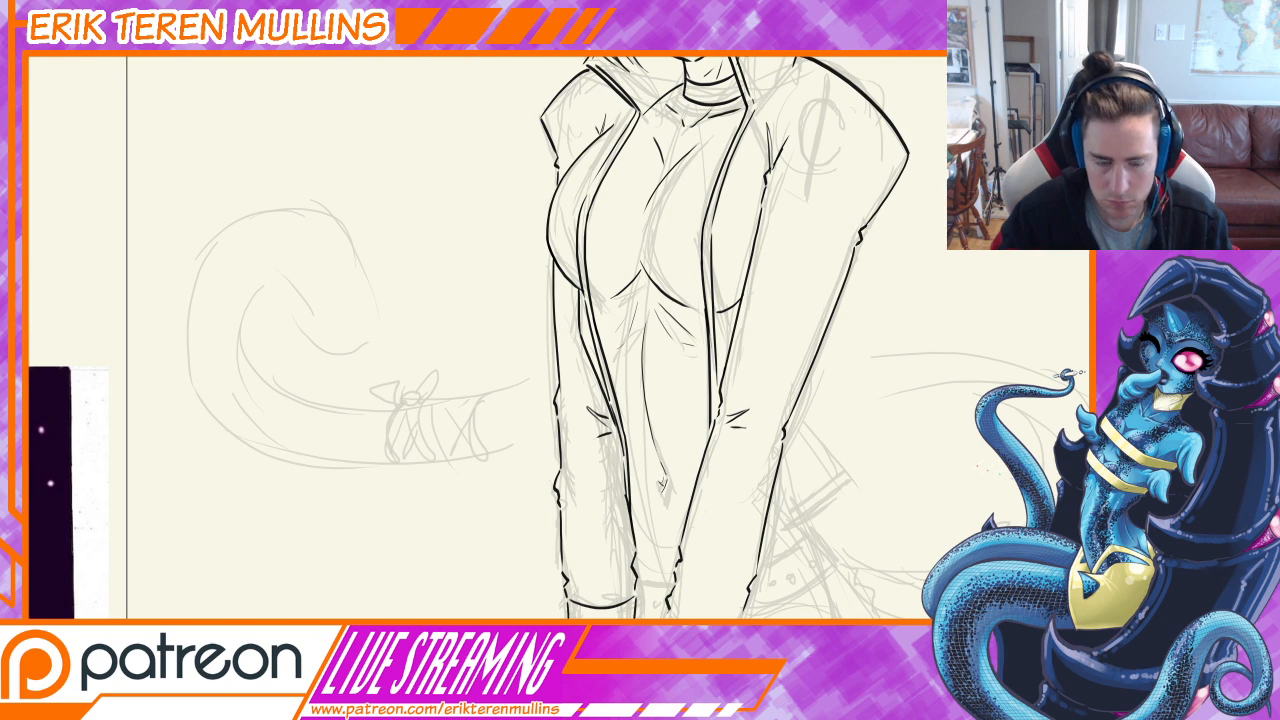
pyautogui.hotkey('ctrl', '-')
pyautogui.hotkey('ctrl', '-')
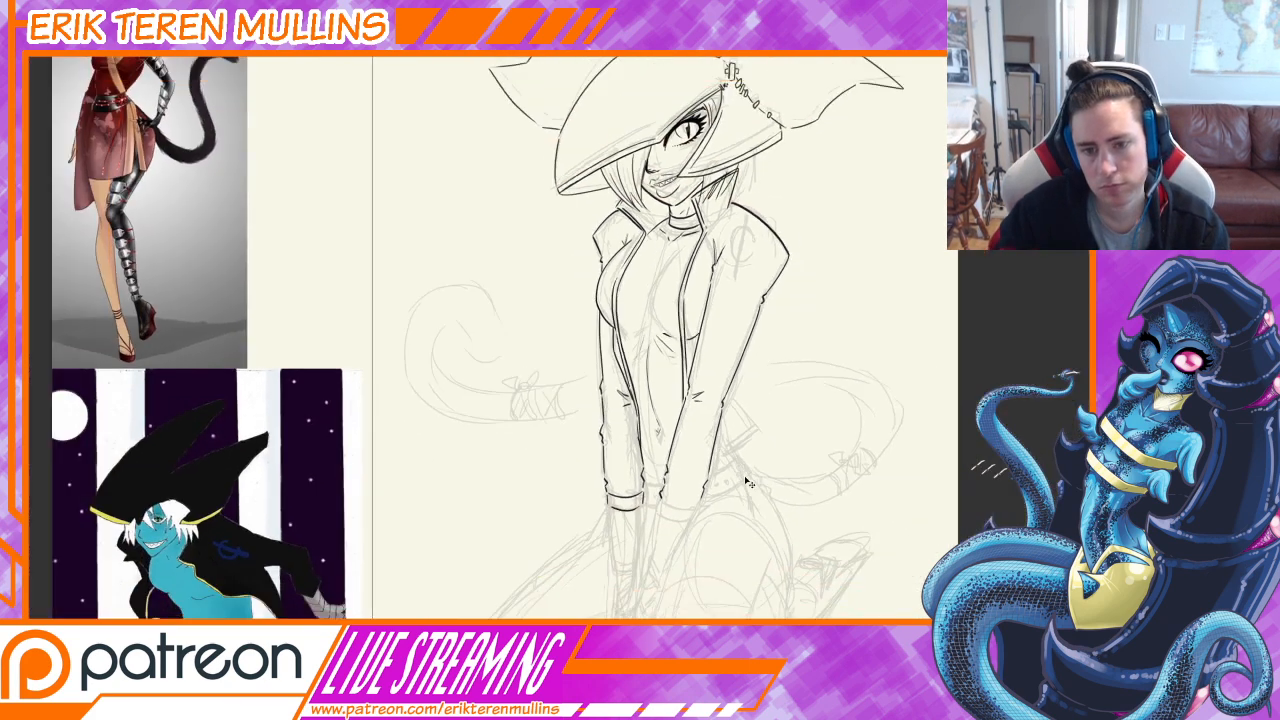
# Step: Examine the inked chest, rib creases and belly line up close and against the rest of the torso
pyautogui.hotkey('ctrl', '+')
pyautogui.hotkey('ctrl', '+')
pyautogui.hotkey('ctrl', '+')
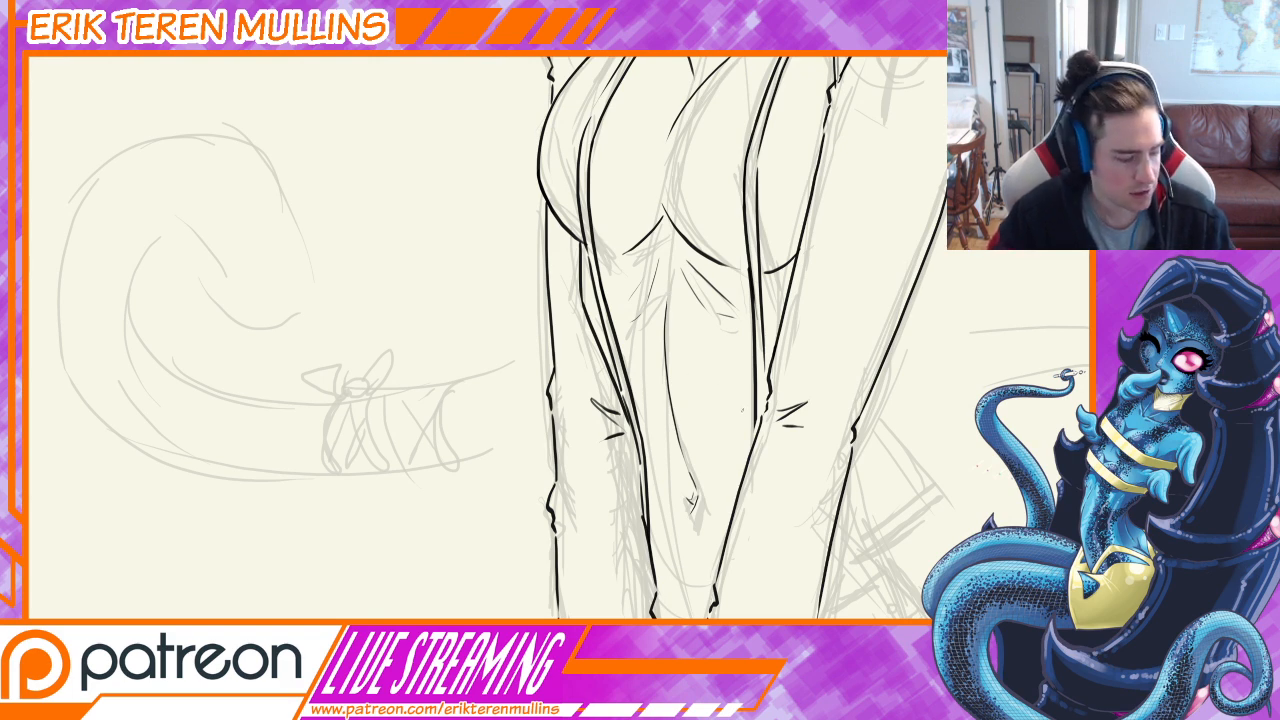
pyautogui.hotkey('ctrl', '-')
pyautogui.hotkey('ctrl', '-')
pyautogui.hotkey('ctrl', '+')
pyautogui.hotkey('ctrl', '+')
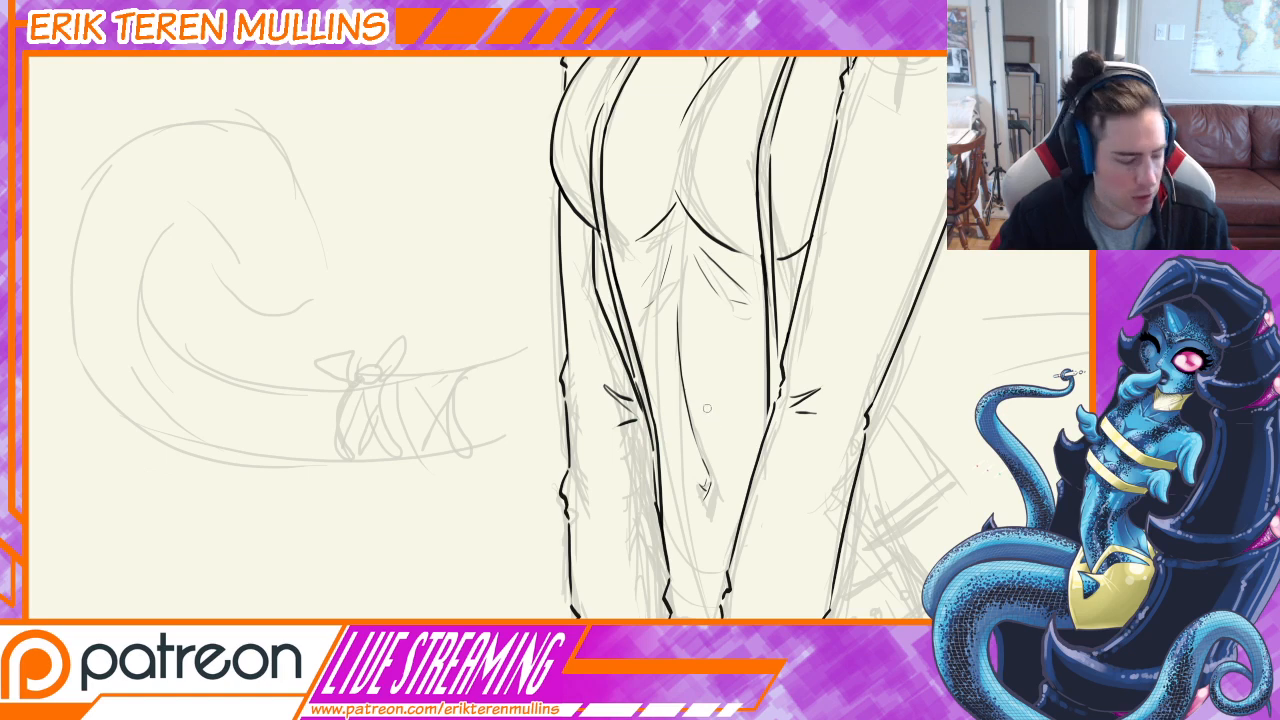
pyautogui.hotkey('ctrl', '-')
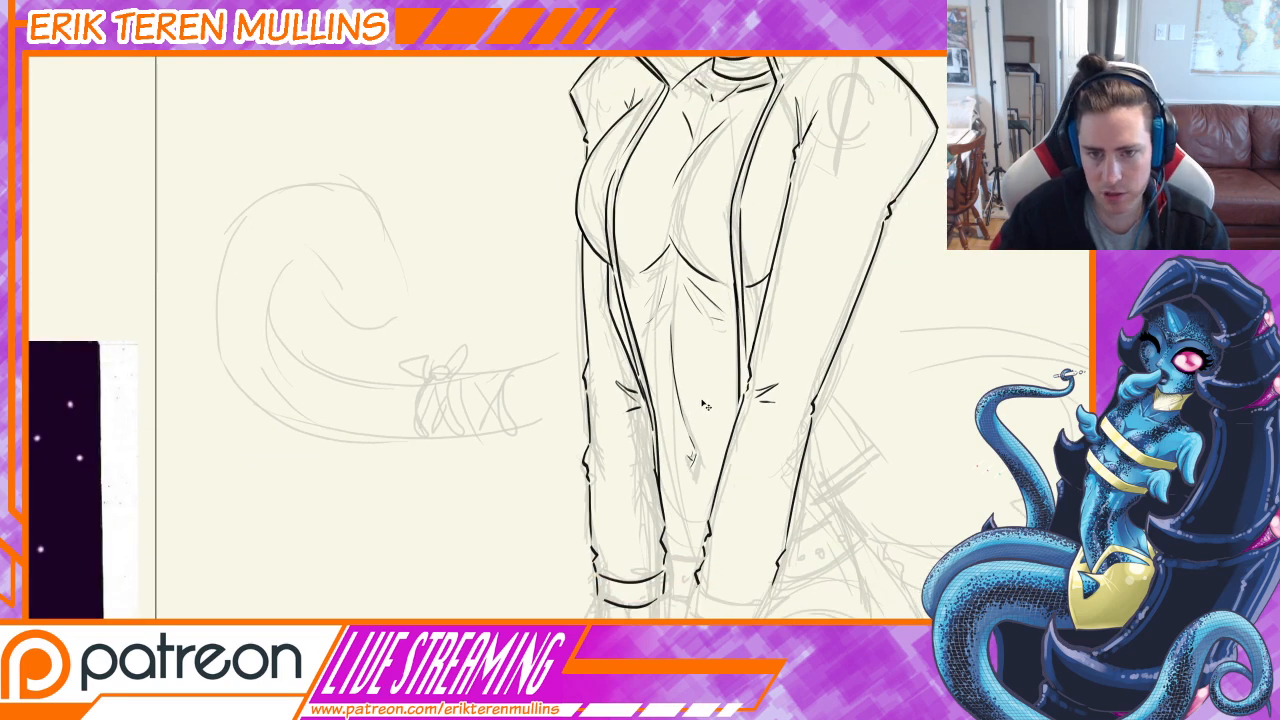
pyautogui.hotkey('ctrl', '+')
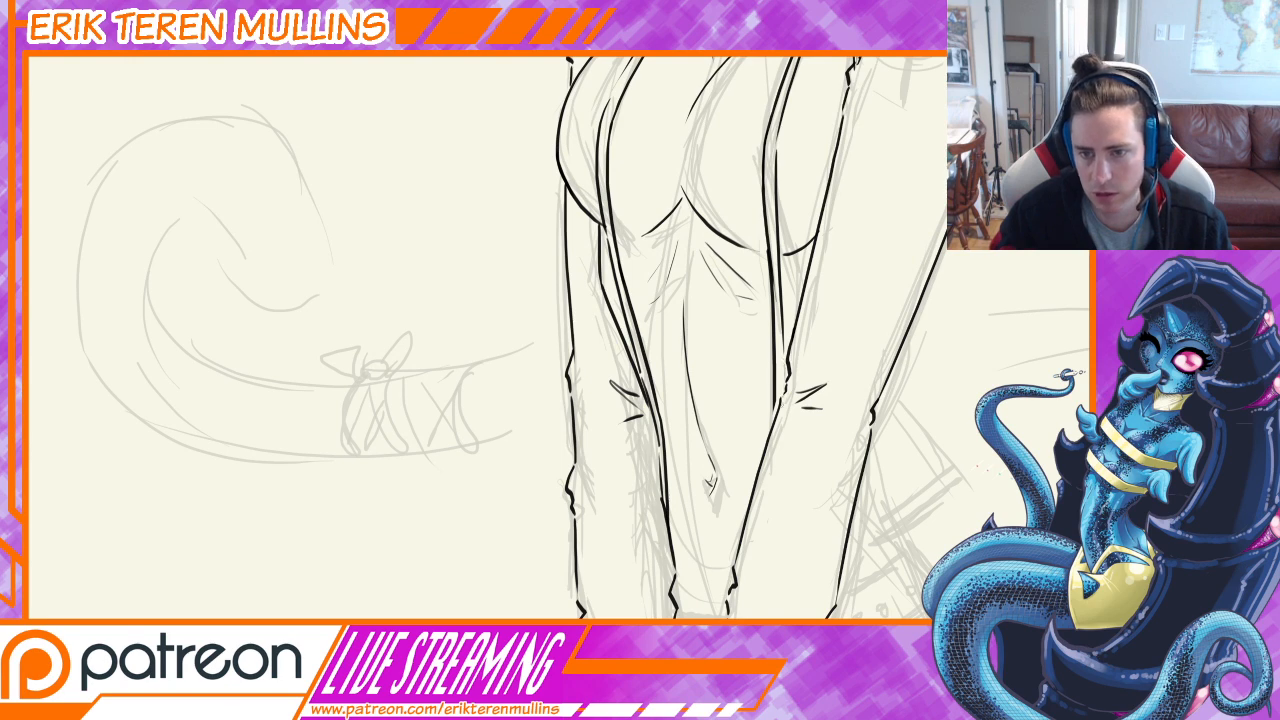
pyautogui.scroll(3, 793, 378)
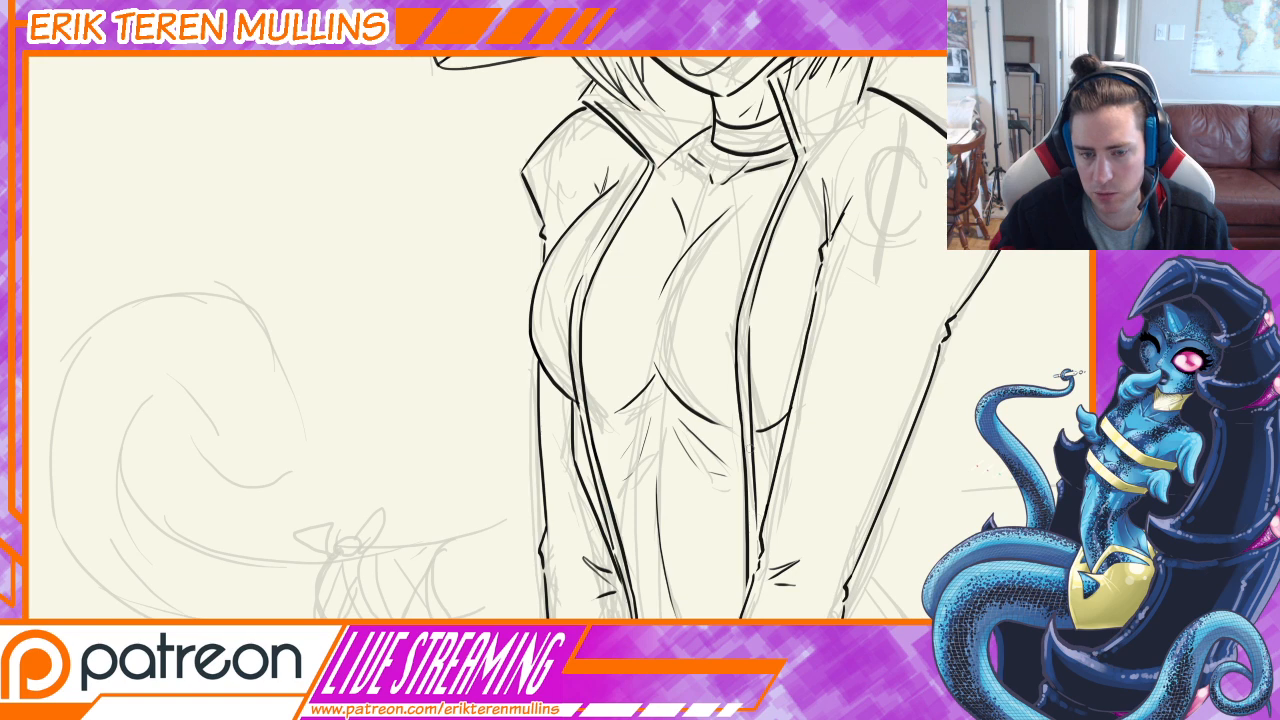
# Step: Ink the flared jacket hem behind the near forearm with a double lower edge, redrawing the side stroke until it fits
pyautogui.moveTo(797, 608); pyautogui.dragTo(767, 389)
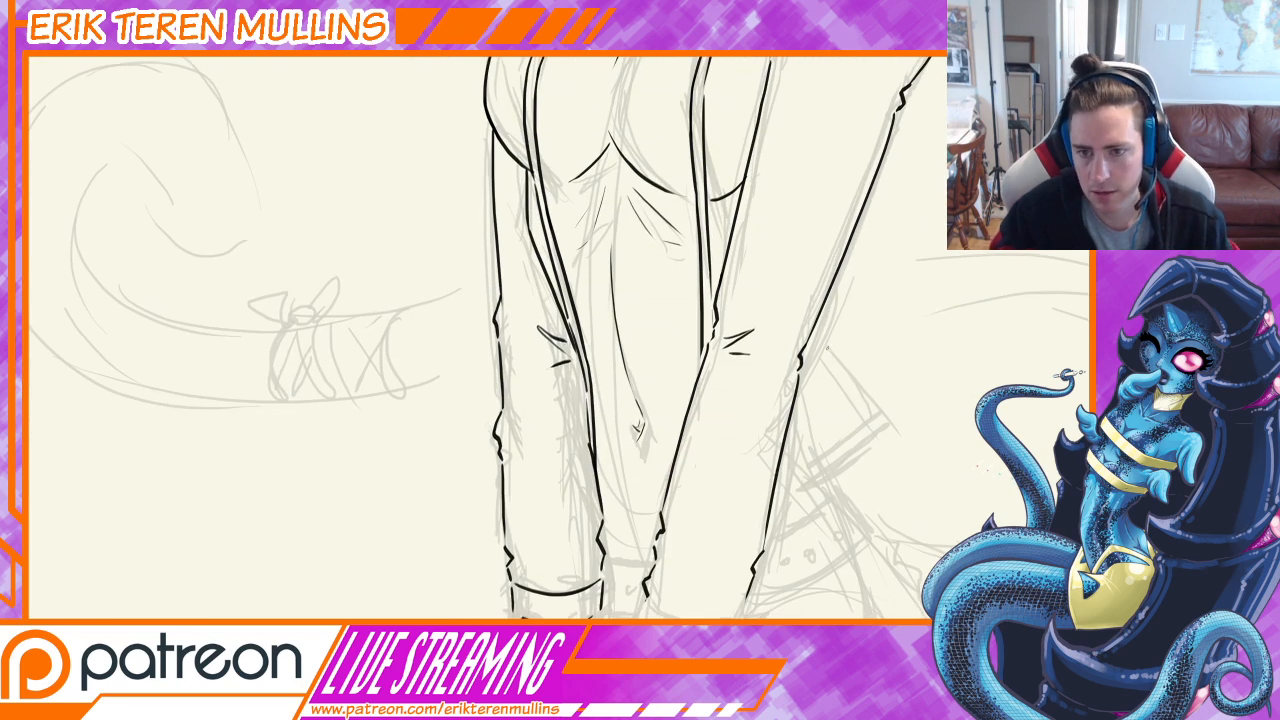
pyautogui.moveTo(817, 322); pyautogui.dragTo(885, 429)
pyautogui.hotkey('ctrl', 'z')
pyautogui.moveTo(817, 322)
pyautogui.mouseDown()
pyautogui.moveTo(879, 405)
pyautogui.moveTo(784, 478)
pyautogui.mouseUp()
pyautogui.hotkey('ctrl', 'z')
pyautogui.moveTo(884, 418)
pyautogui.mouseDown()
pyautogui.moveTo(796, 492)
pyautogui.moveTo(794, 441)
pyautogui.mouseUp()
pyautogui.moveTo(644, 513); pyautogui.dragTo(684, 551)
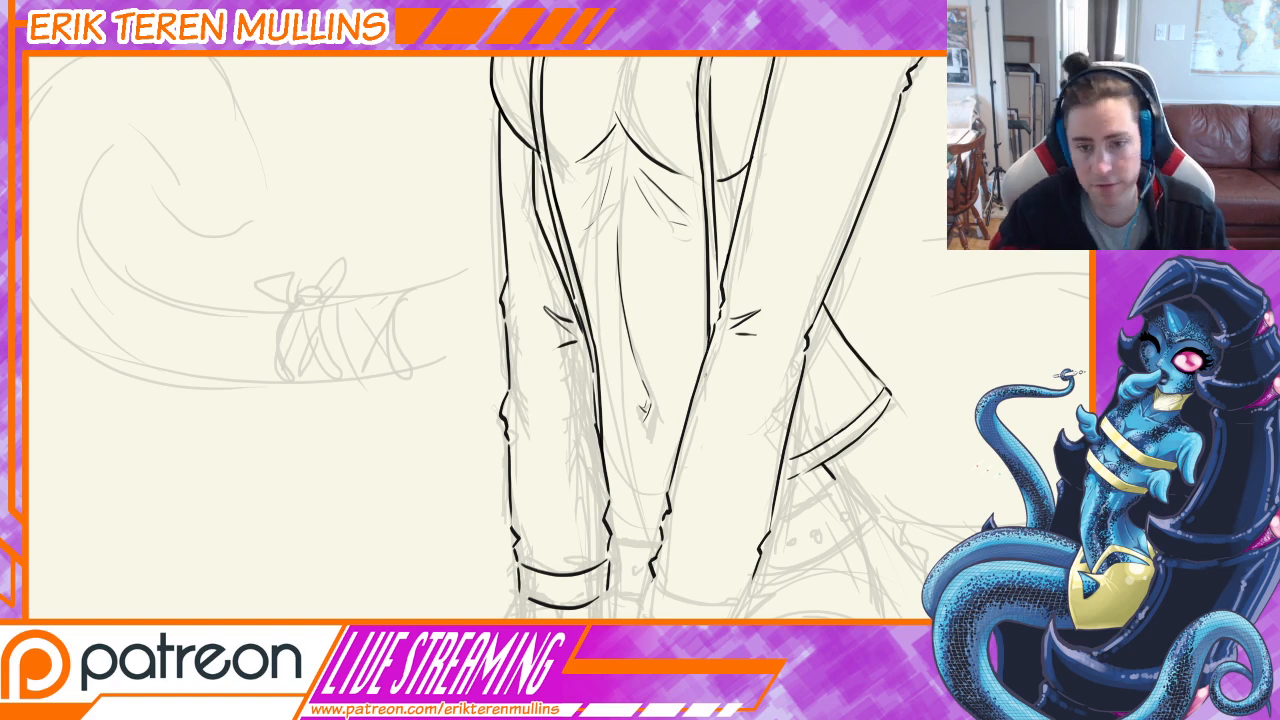
# Step: Ink the short waistband line between the two sleeves and the upper seam of the near sleeve's cuff, redrawing the seam until it fits
pyautogui.moveTo(680, 476); pyautogui.dragTo(694, 389)
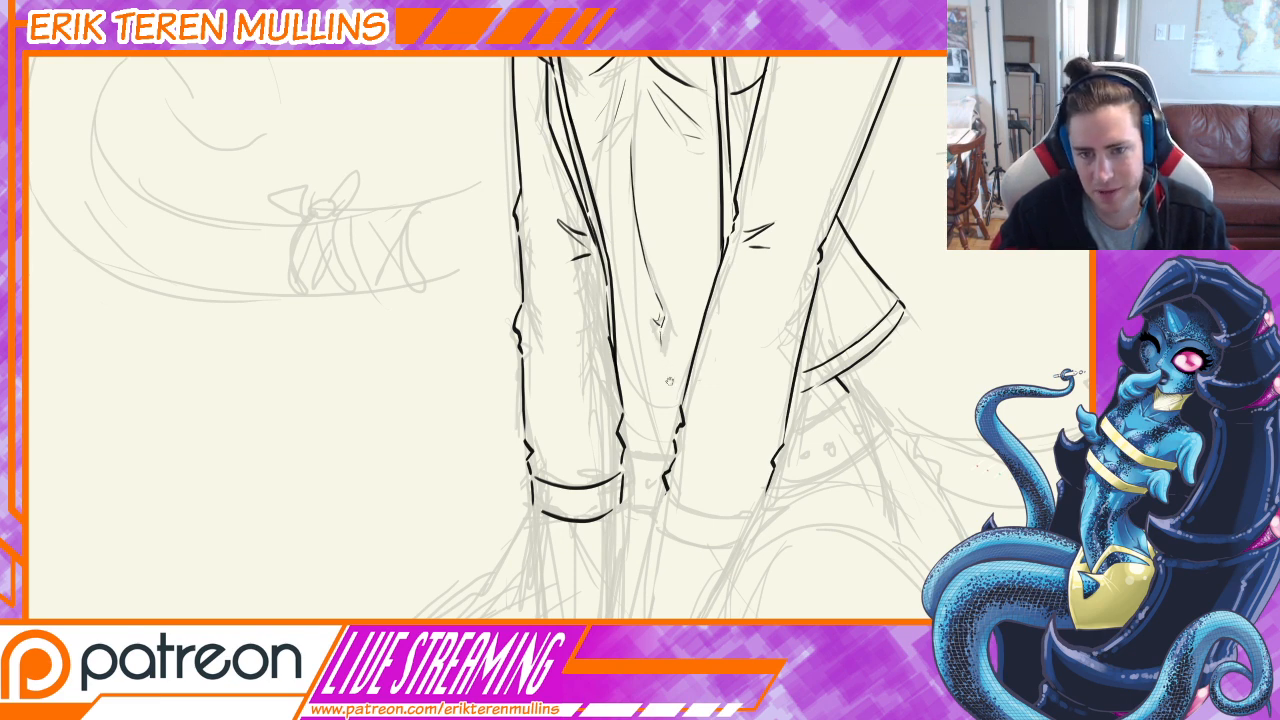
pyautogui.moveTo(663, 407)
pyautogui.mouseDown()
pyautogui.moveTo(645, 391)
pyautogui.moveTo(645, 523)
pyautogui.moveTo(632, 414)
pyautogui.mouseUp()
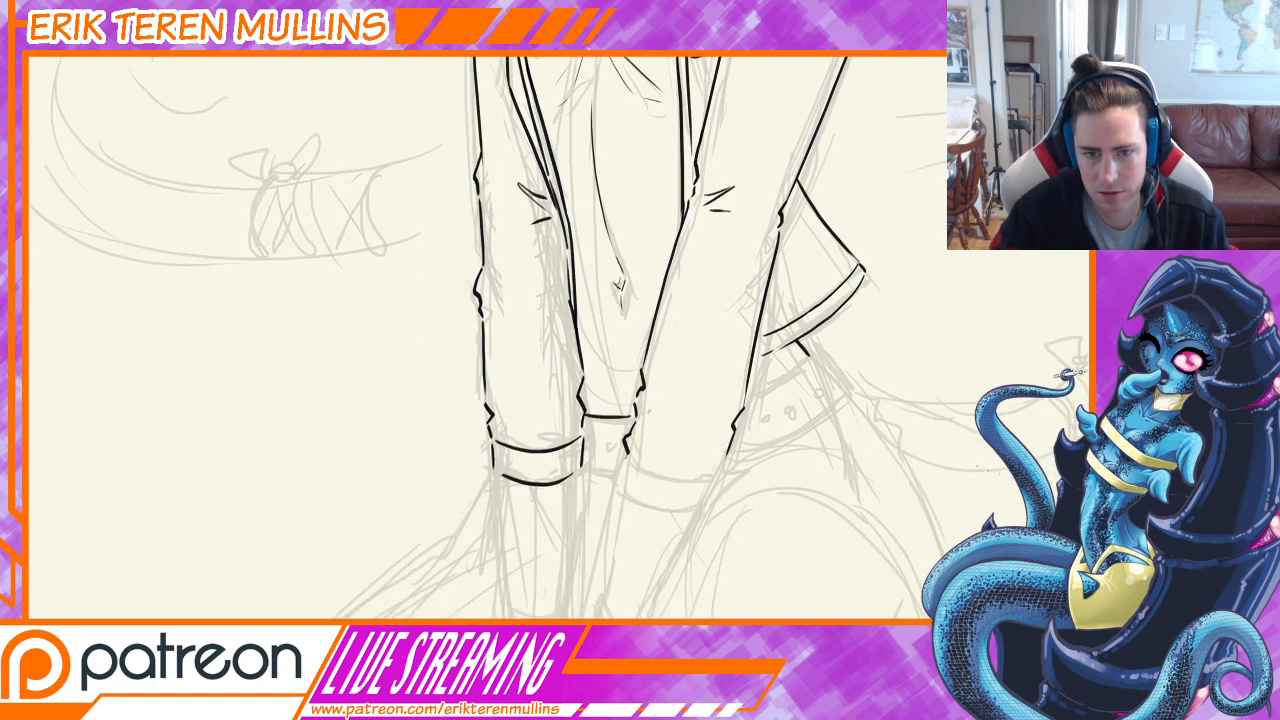
pyautogui.moveTo(618, 461)
pyautogui.mouseDown()
pyautogui.moveTo(614, 414)
pyautogui.moveTo(694, 421)
pyautogui.mouseUp()
pyautogui.hotkey('ctrl', 'z')
pyautogui.moveTo(617, 409); pyautogui.dragTo(699, 422)
pyautogui.hotkey('ctrl', 'z')
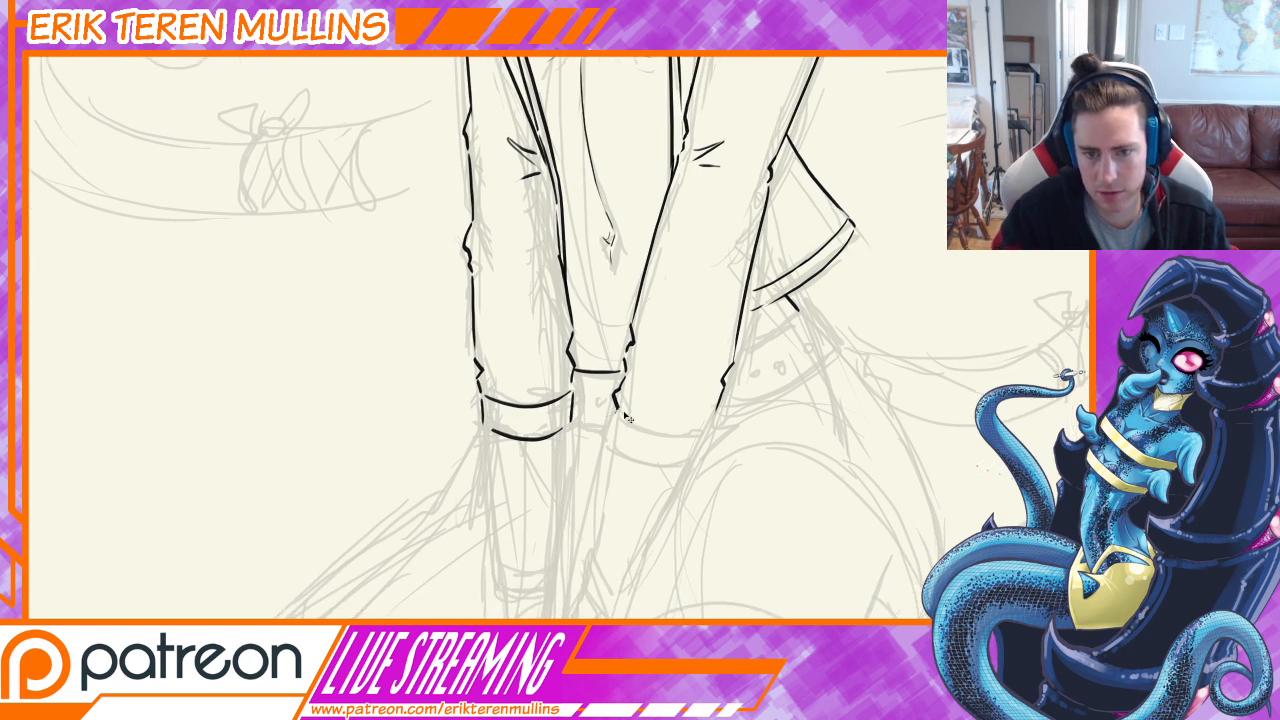
pyautogui.moveTo(616, 408); pyautogui.dragTo(700, 421)
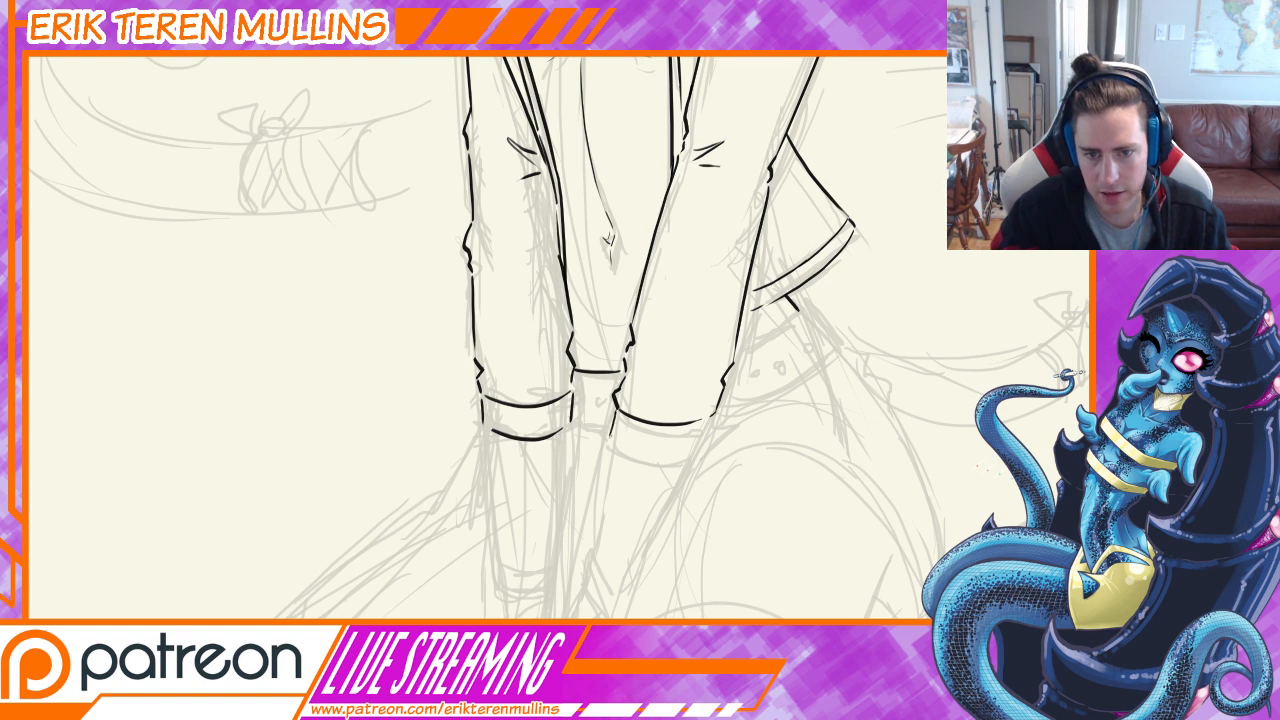
# Step: Ink the near cuff's sides and lower edge, redrawing the curve until it fits, and check both sleeves against the whole figure
pyautogui.moveTo(621, 448); pyautogui.dragTo(698, 452)
pyautogui.hotkey('ctrl', 'z')
pyautogui.hotkey('ctrl', 'z')
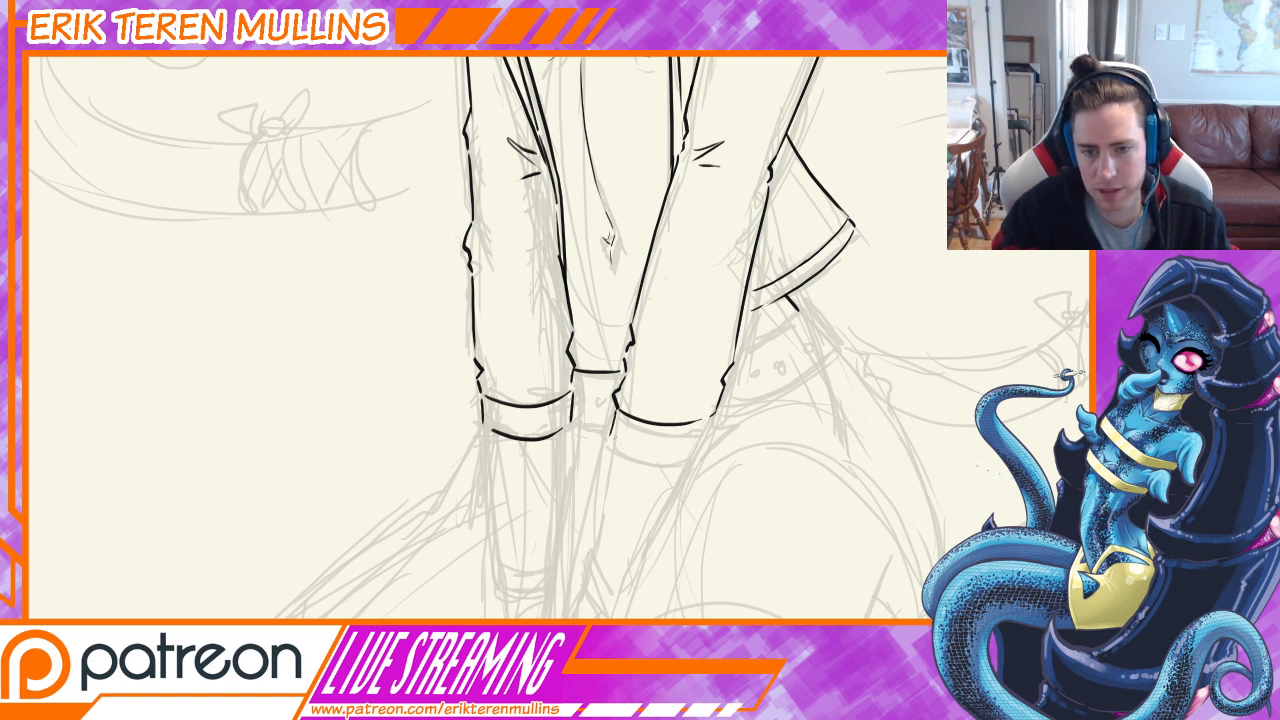
pyautogui.moveTo(612, 438)
pyautogui.mouseDown()
pyautogui.moveTo(642, 453)
pyautogui.moveTo(690, 452)
pyautogui.mouseUp()
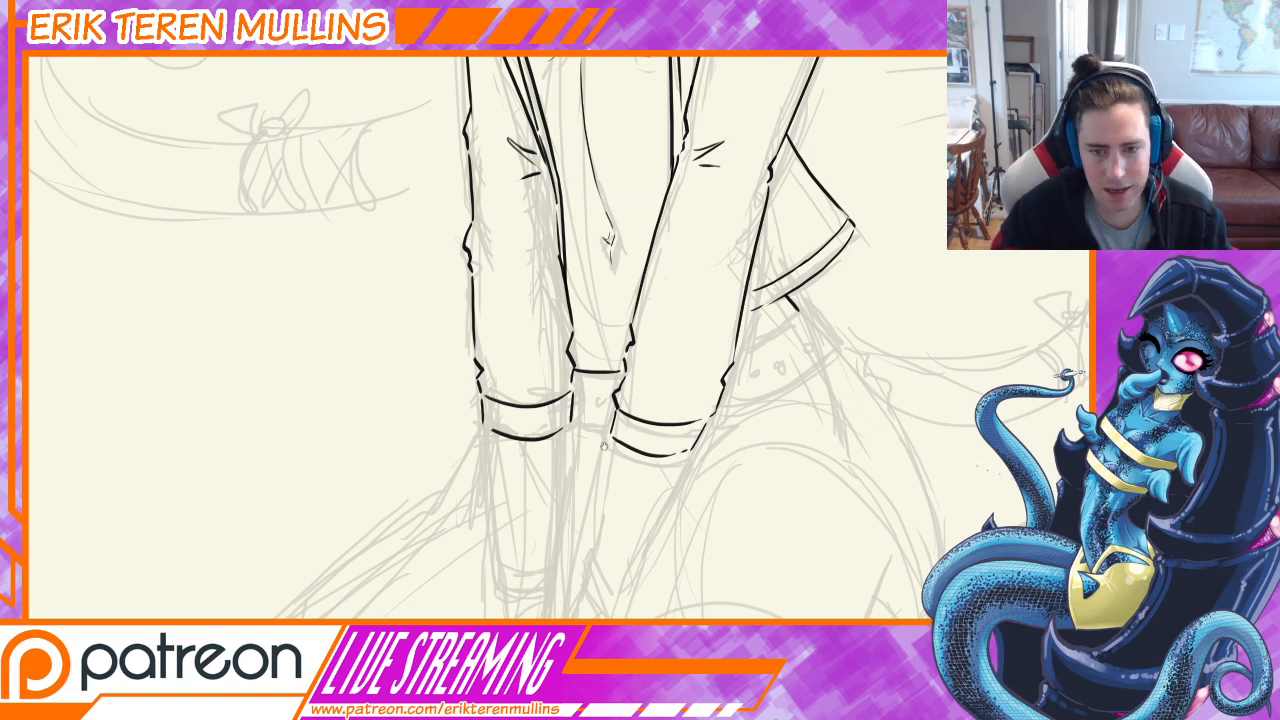
pyautogui.moveTo(610, 450); pyautogui.dragTo(668, 453)
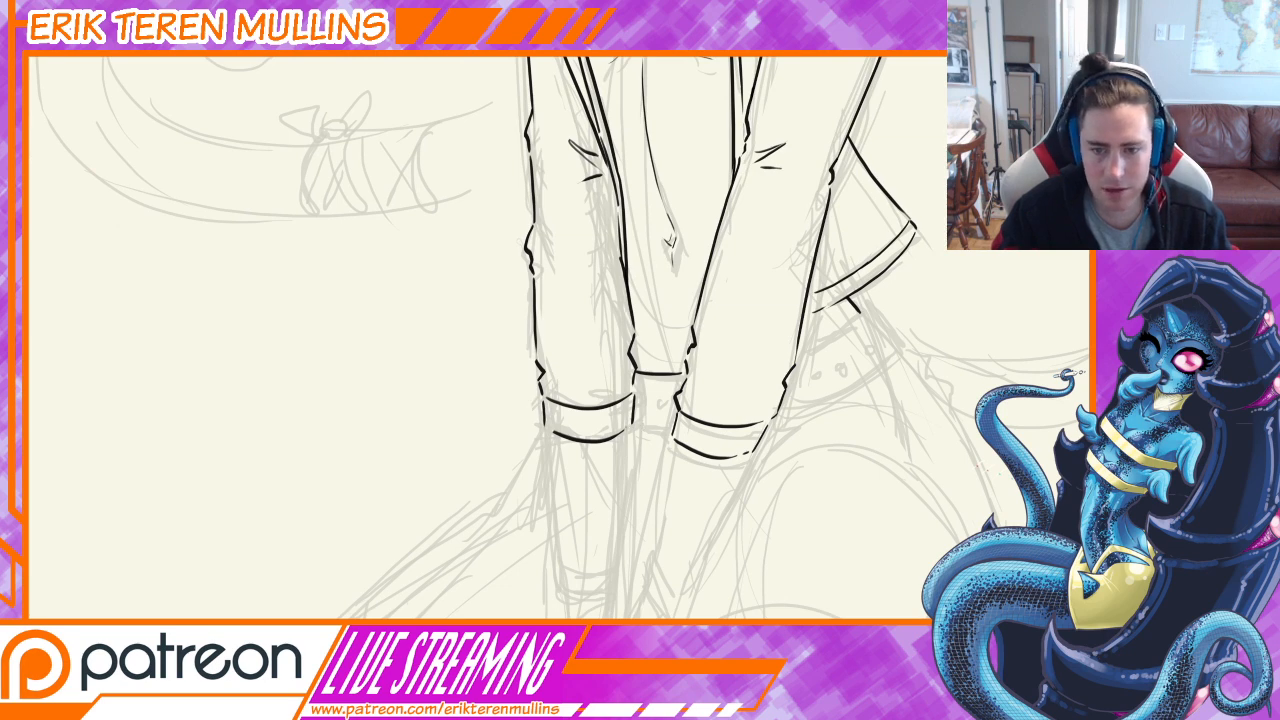
pyautogui.scroll(-3, 561, 338)
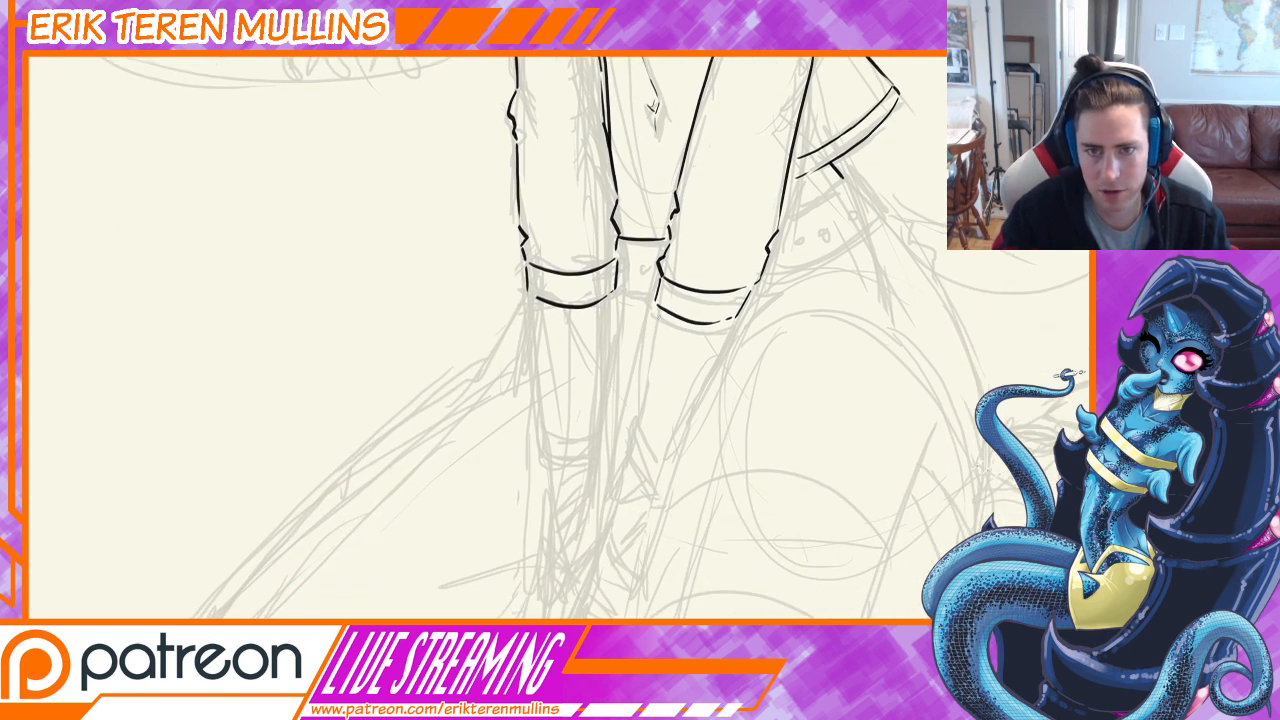
pyautogui.scroll(-5, 625, 558)
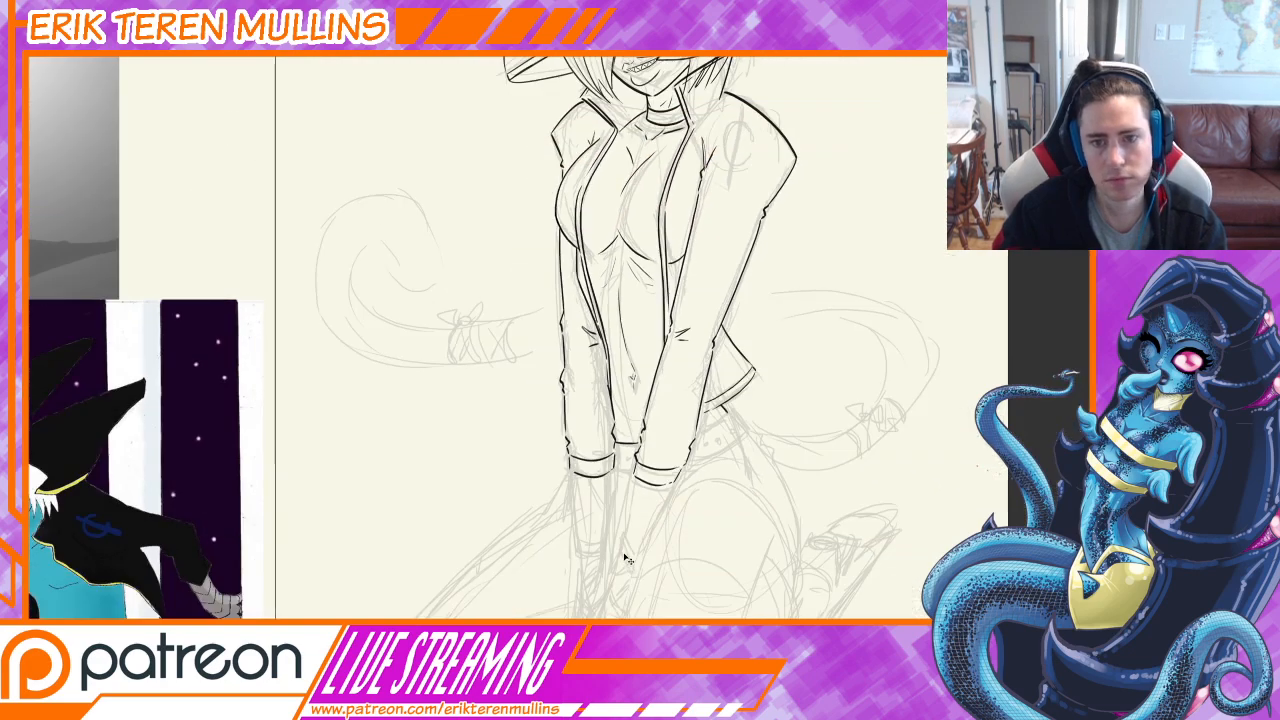
pyautogui.scroll(-2, 625, 558)
pyautogui.scroll(5, 625, 558)
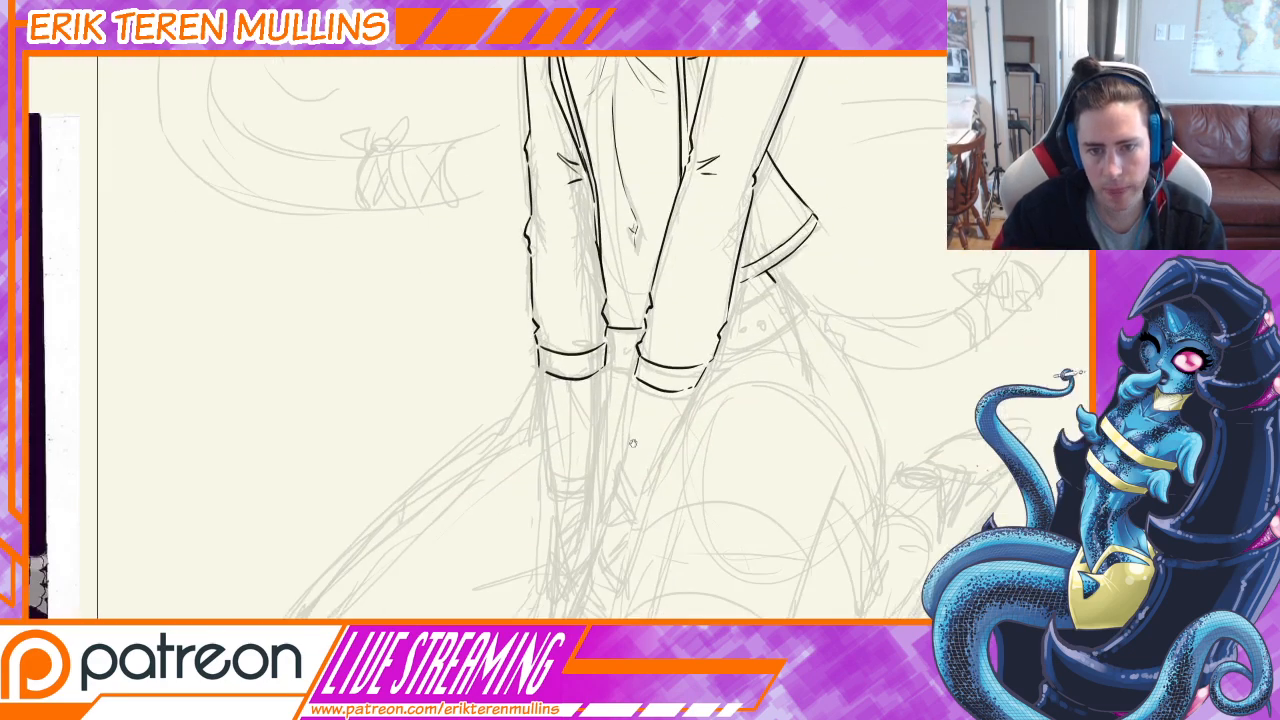
# Step: Select the inked belly midline with the navel and shift it slightly into place on the torso
pyautogui.scroll(2, 632, 443)
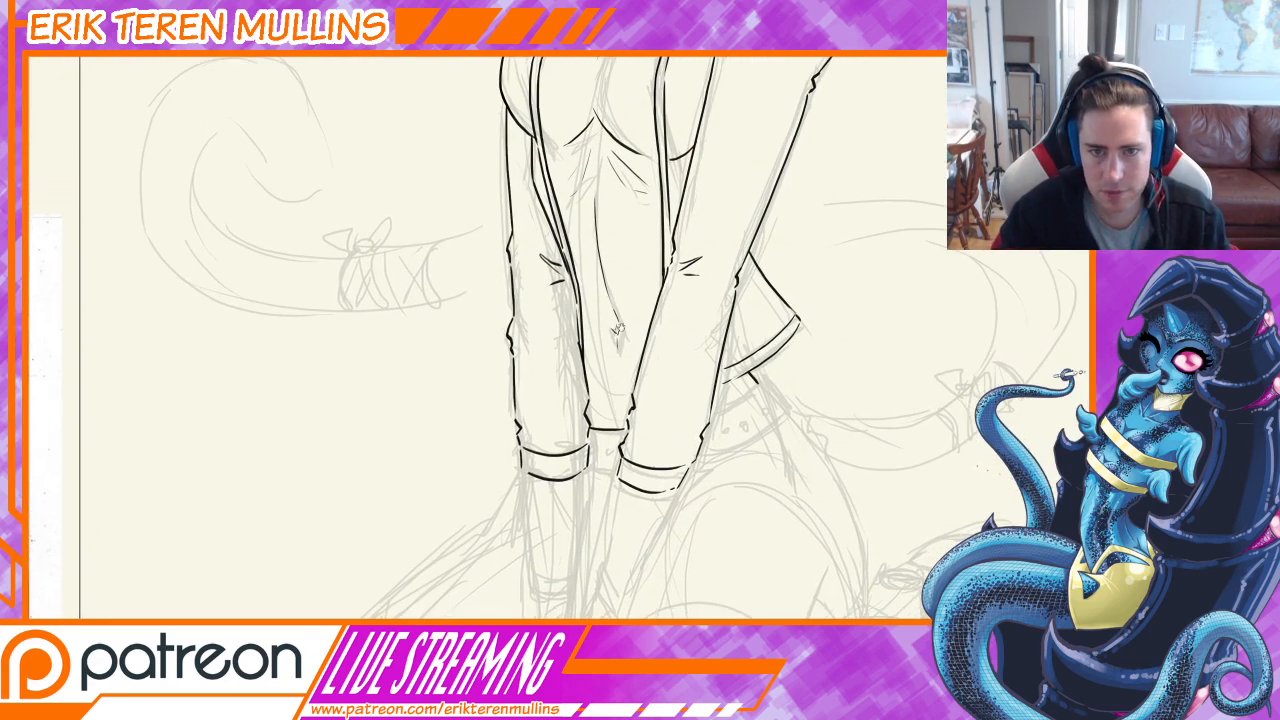
pyautogui.scroll(2, 617, 327)
pyautogui.moveTo(617, 297)
pyautogui.mouseDown()
pyautogui.moveTo(638, 400)
pyautogui.moveTo(634, 438)
pyautogui.moveTo(604, 446)
pyautogui.moveTo(578, 300)
pyautogui.moveTo(589, 268)
pyautogui.moveTo(617, 297)
pyautogui.mouseUp()
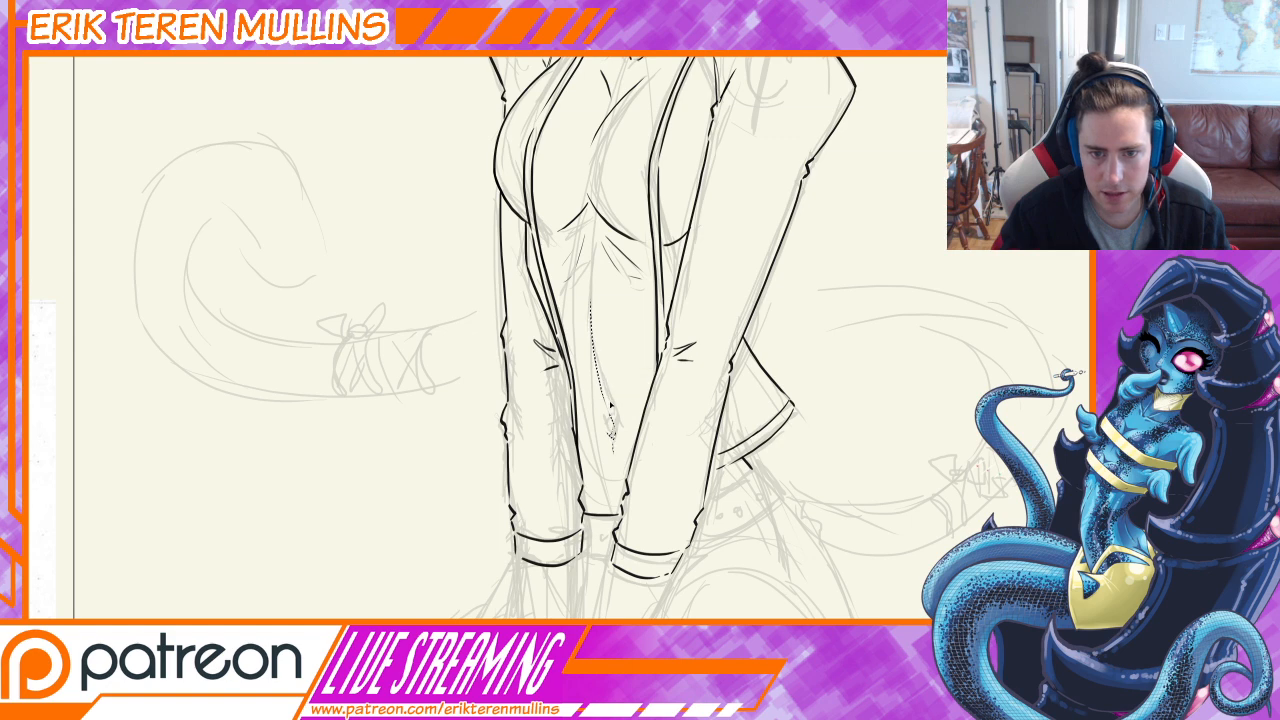
pyautogui.press('Right')
pyautogui.press('Right')
pyautogui.press('Right')
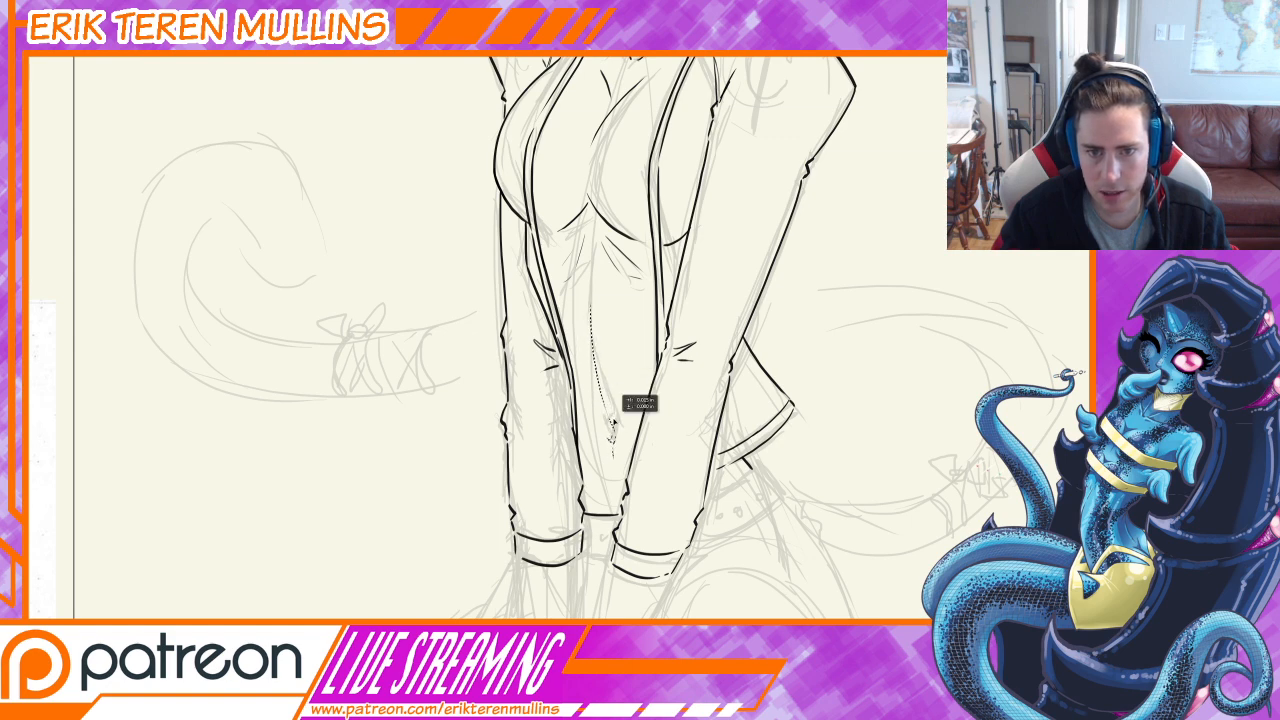
# Step: Ink the belt's side and lower edges below the jacket hem and between the cuffs, and add its round studs
pyautogui.scroll(-4, 620, 415)
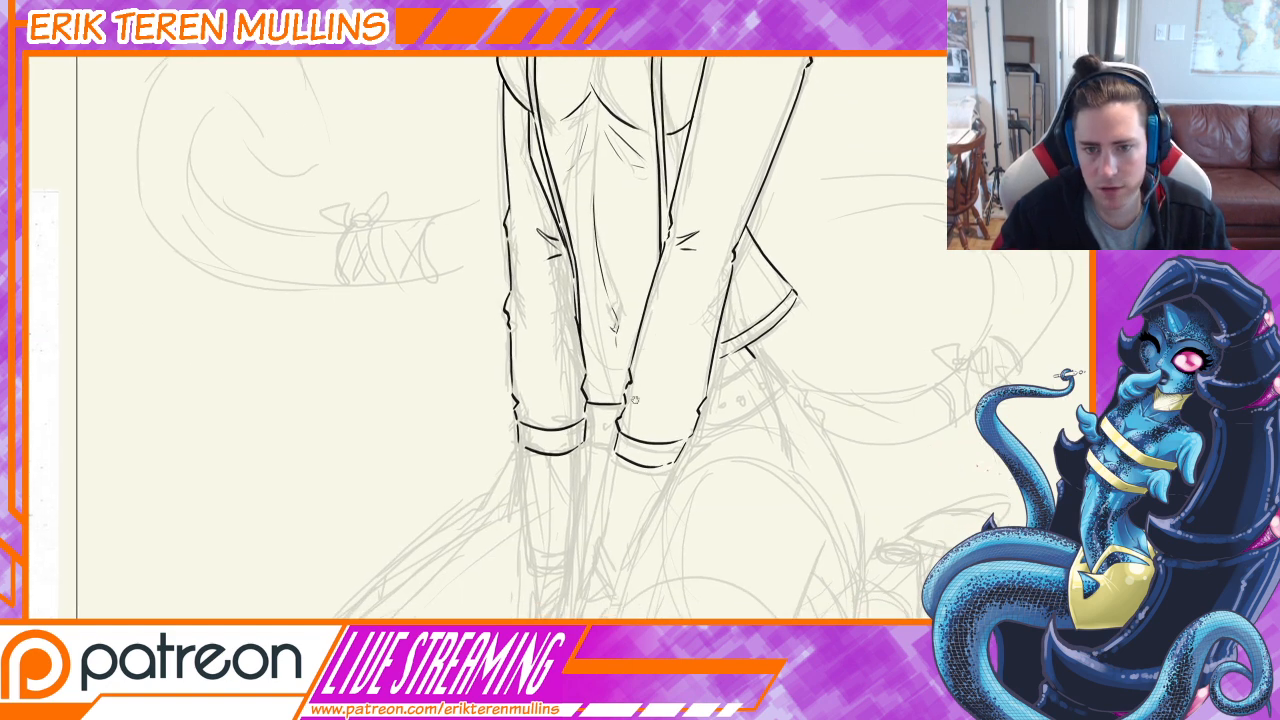
pyautogui.hscroll(2, 550, 338)
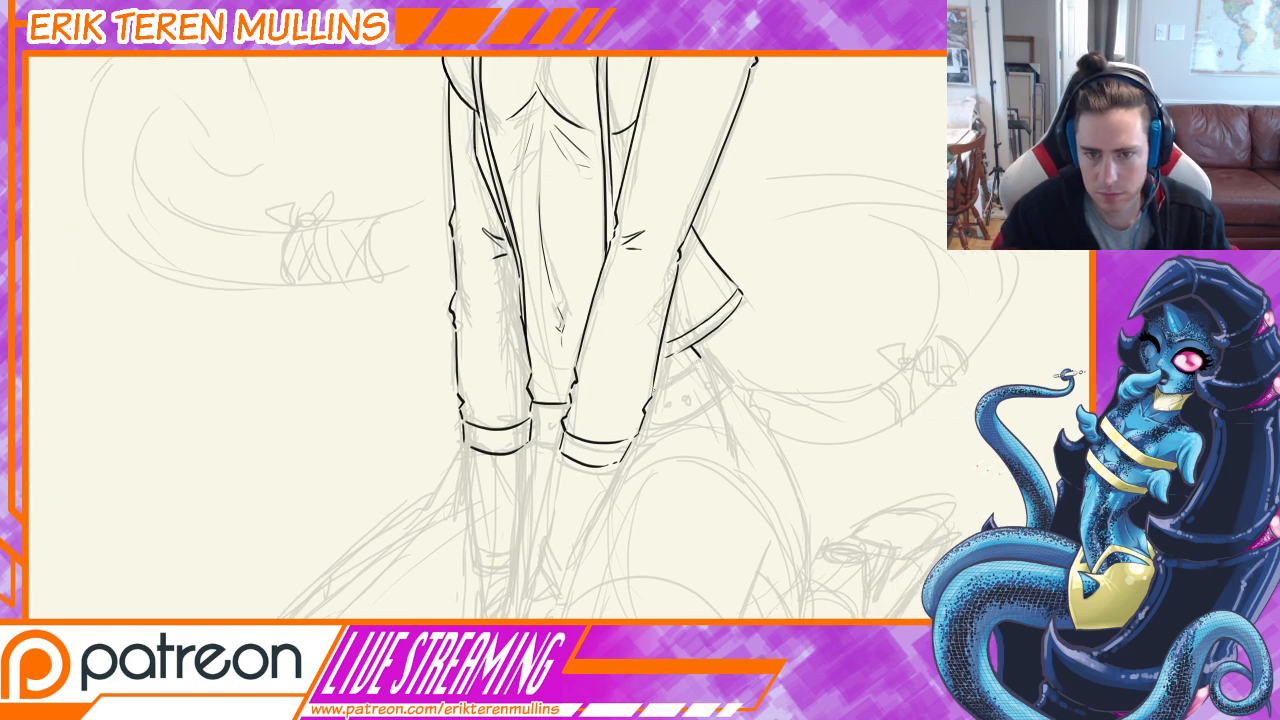
pyautogui.moveTo(657, 362)
pyautogui.mouseDown()
pyautogui.moveTo(704, 346)
pyautogui.moveTo(735, 386)
pyautogui.moveTo(646, 446)
pyautogui.mouseUp()
pyautogui.hotkey('ctrl', 'z')
pyautogui.moveTo(740, 380); pyautogui.dragTo(640, 438)
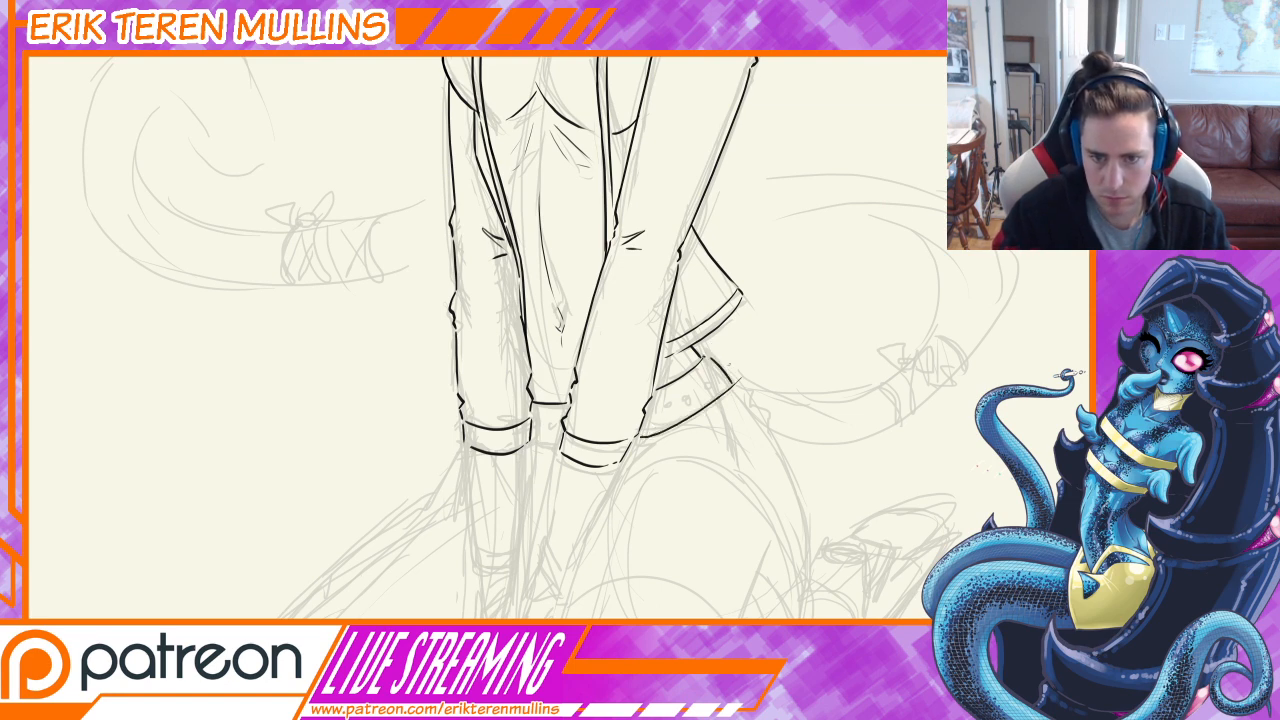
pyautogui.moveTo(533, 443); pyautogui.dragTo(561, 443)
pyautogui.hotkey('ctrl', 'z')
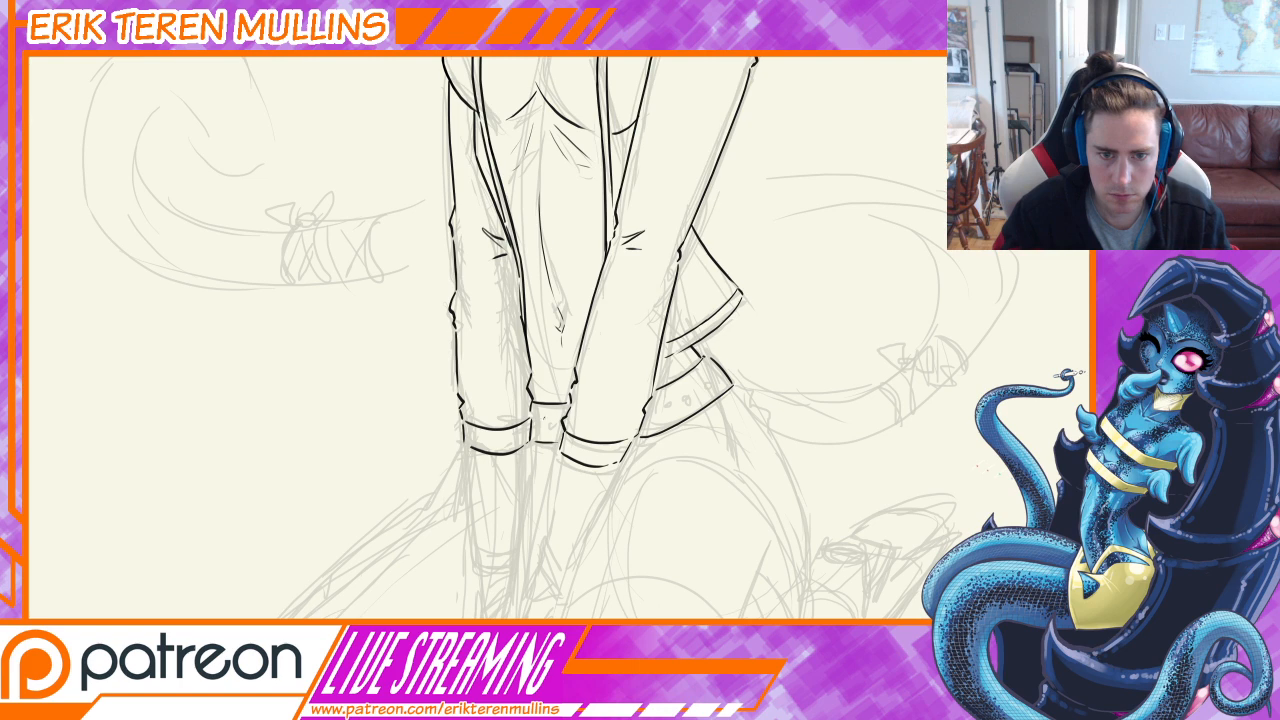
pyautogui.moveTo(667, 402); pyautogui.dragTo(665, 403)
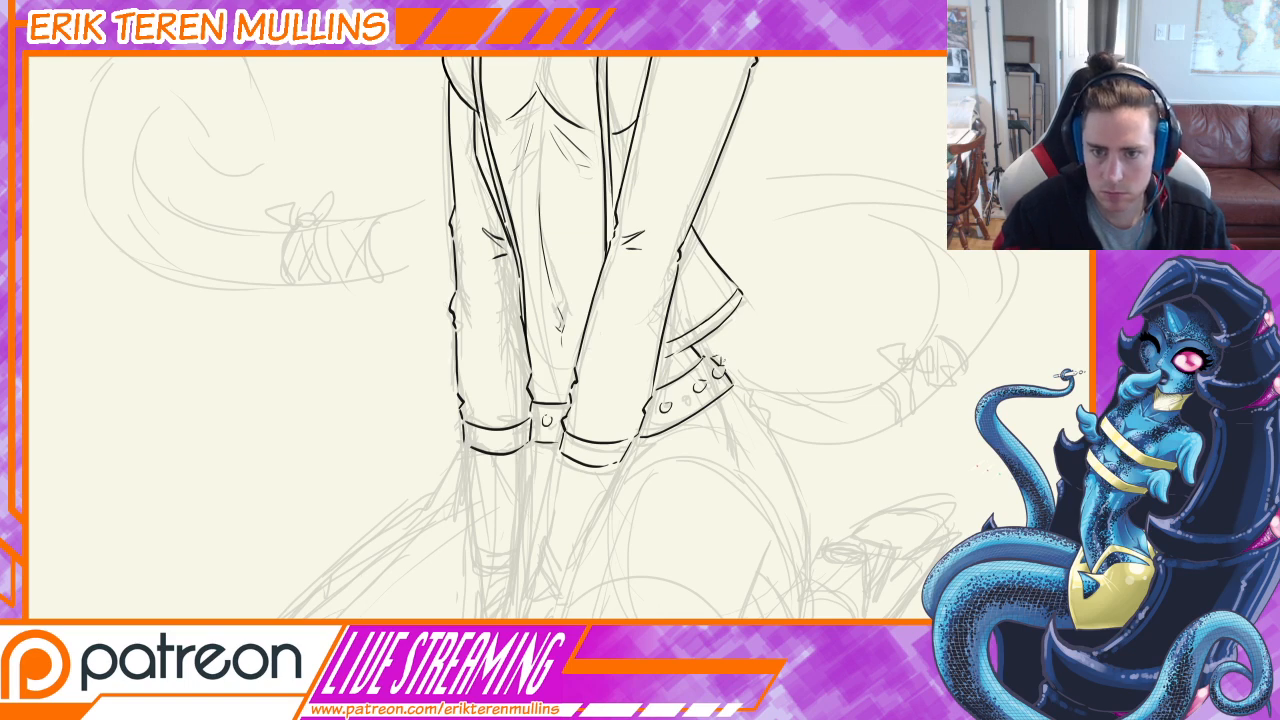
# Step: Ink the inner edge of the near forearm running down from the cuff
pyautogui.moveTo(592, 475); pyautogui.dragTo(677, 444)
pyautogui.moveTo(660, 569)
pyautogui.mouseDown()
pyautogui.moveTo(742, 416)
pyautogui.moveTo(697, 416)
pyautogui.mouseUp()
pyautogui.moveTo(686, 258); pyautogui.dragTo(660, 404)
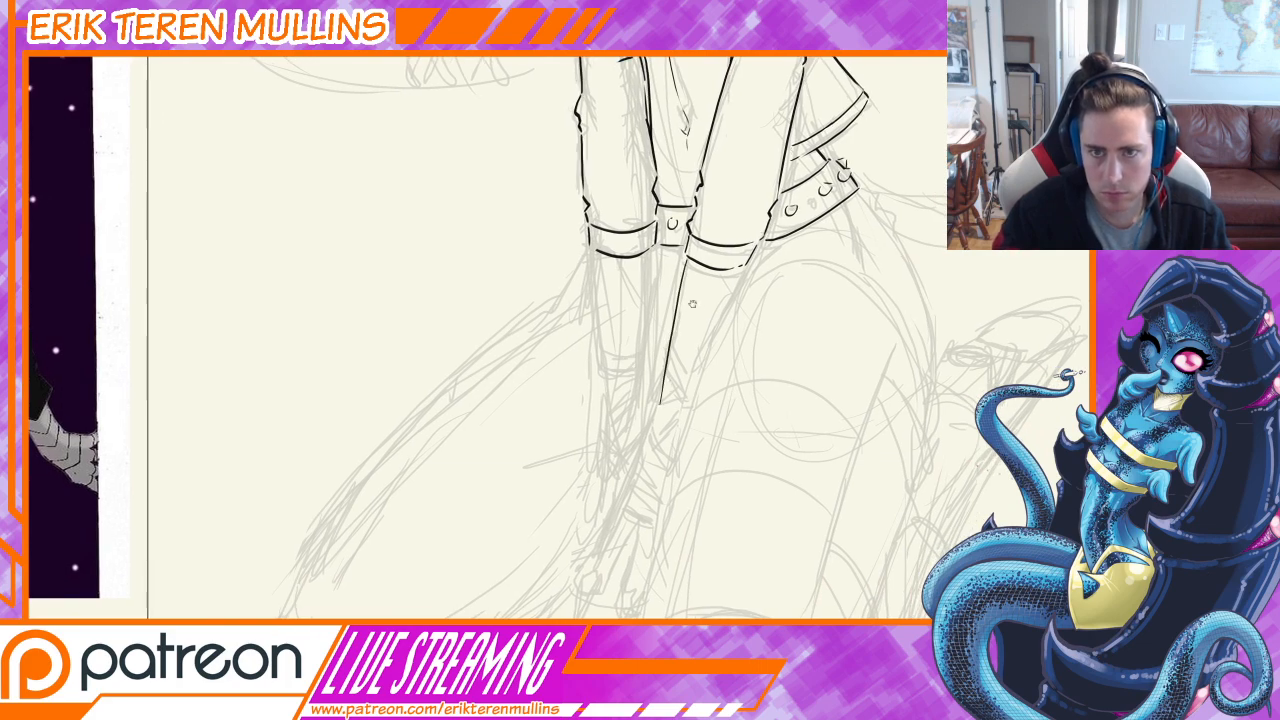
pyautogui.moveTo(692, 304); pyautogui.dragTo(638, 531)
pyautogui.moveTo(674, 380); pyautogui.dragTo(738, 131)
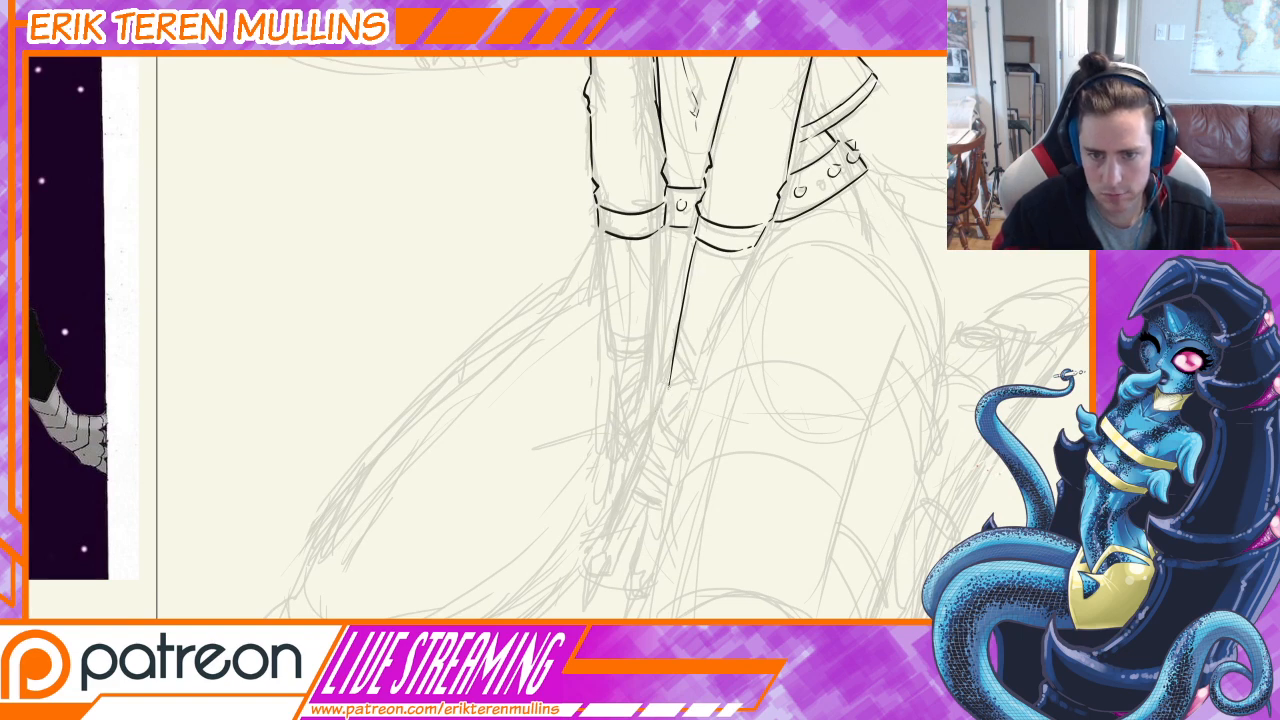
# Step: Ink the two long side edges of the near thigh, redrawing the inner edge until it follows the sketch
pyautogui.moveTo(753, 321); pyautogui.dragTo(701, 240)
pyautogui.moveTo(705, 183)
pyautogui.mouseDown()
pyautogui.moveTo(634, 340)
pyautogui.moveTo(598, 546)
pyautogui.mouseUp()
pyautogui.hotkey('ctrl', 'z')
pyautogui.hotkey('ctrl', 'z')
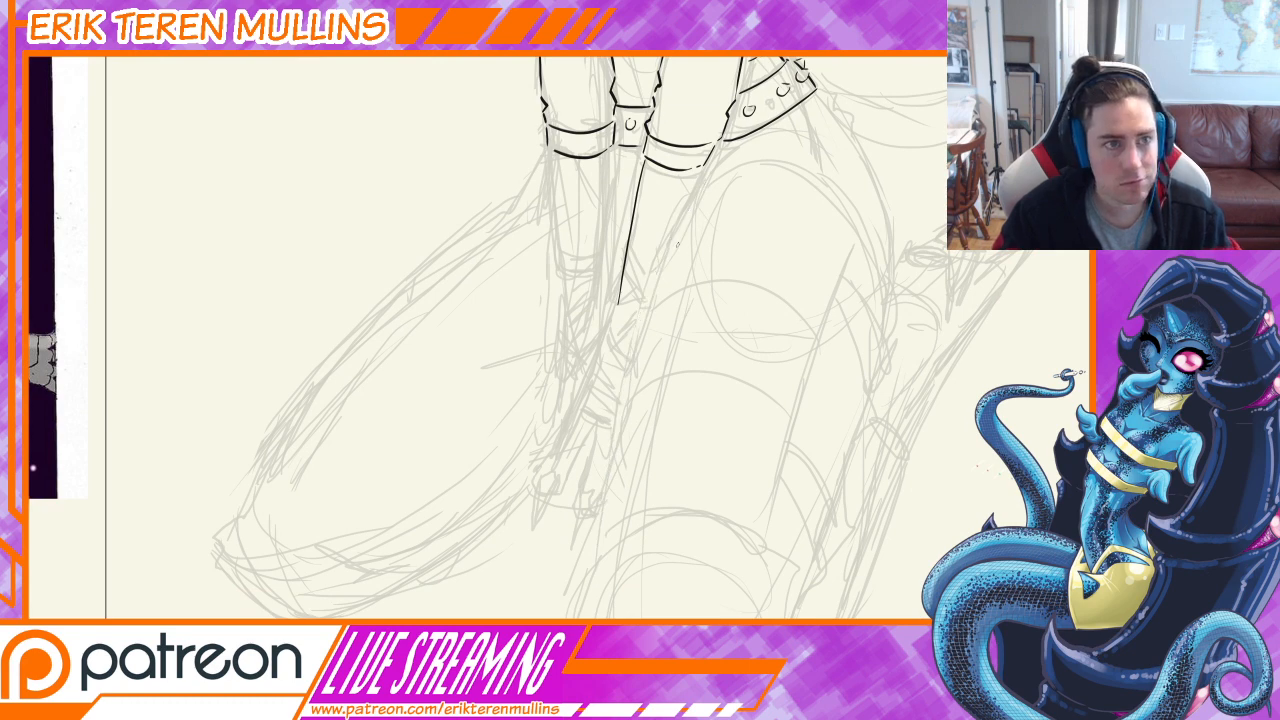
pyautogui.moveTo(696, 190)
pyautogui.mouseDown()
pyautogui.moveTo(652, 286)
pyautogui.moveTo(587, 566)
pyautogui.mouseUp()
pyautogui.moveTo(786, 280)
pyautogui.mouseDown()
pyautogui.moveTo(695, 373)
pyautogui.moveTo(690, 312)
pyautogui.mouseUp()
pyautogui.moveTo(765, 262); pyautogui.dragTo(669, 597)
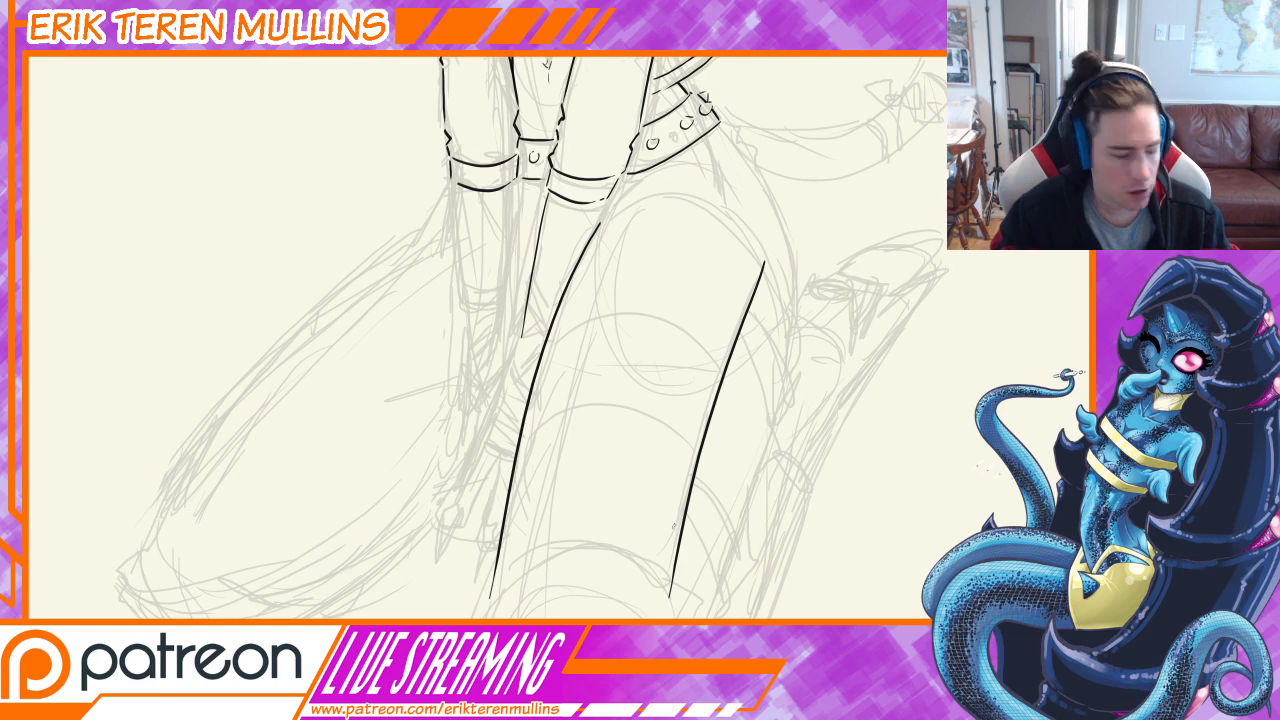
# Step: Ink the curved edges closing the near thigh panel at the knee end and the hip end, redrawing the hip-end curve
pyautogui.moveTo(768, 520); pyautogui.dragTo(526, 597)
pyautogui.moveTo(495, 470); pyautogui.dragTo(541, 429)
pyautogui.moveTo(430, 340); pyautogui.dragTo(538, 514)
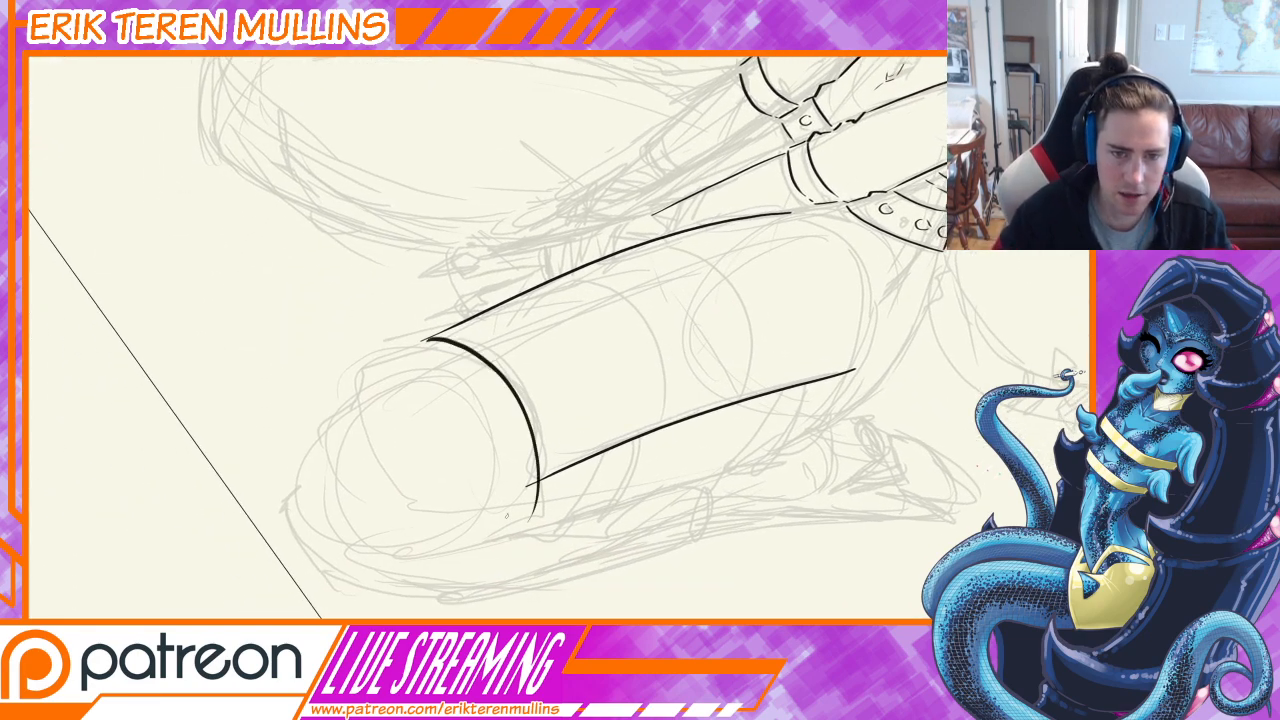
pyautogui.moveTo(751, 306); pyautogui.dragTo(638, 399)
pyautogui.moveTo(668, 305); pyautogui.dragTo(723, 482)
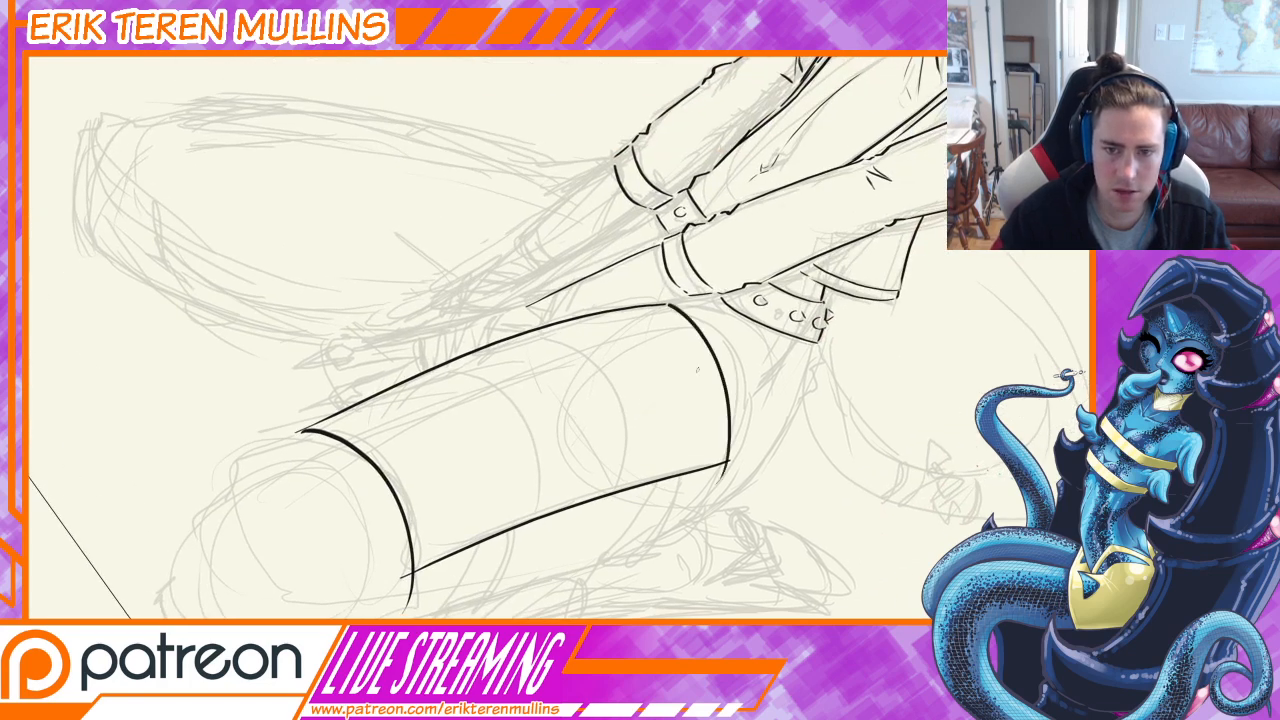
pyautogui.hotkey('ctrl', 'z')
pyautogui.moveTo(670, 306); pyautogui.dragTo(729, 466)
pyautogui.hotkey('ctrl', 'z')
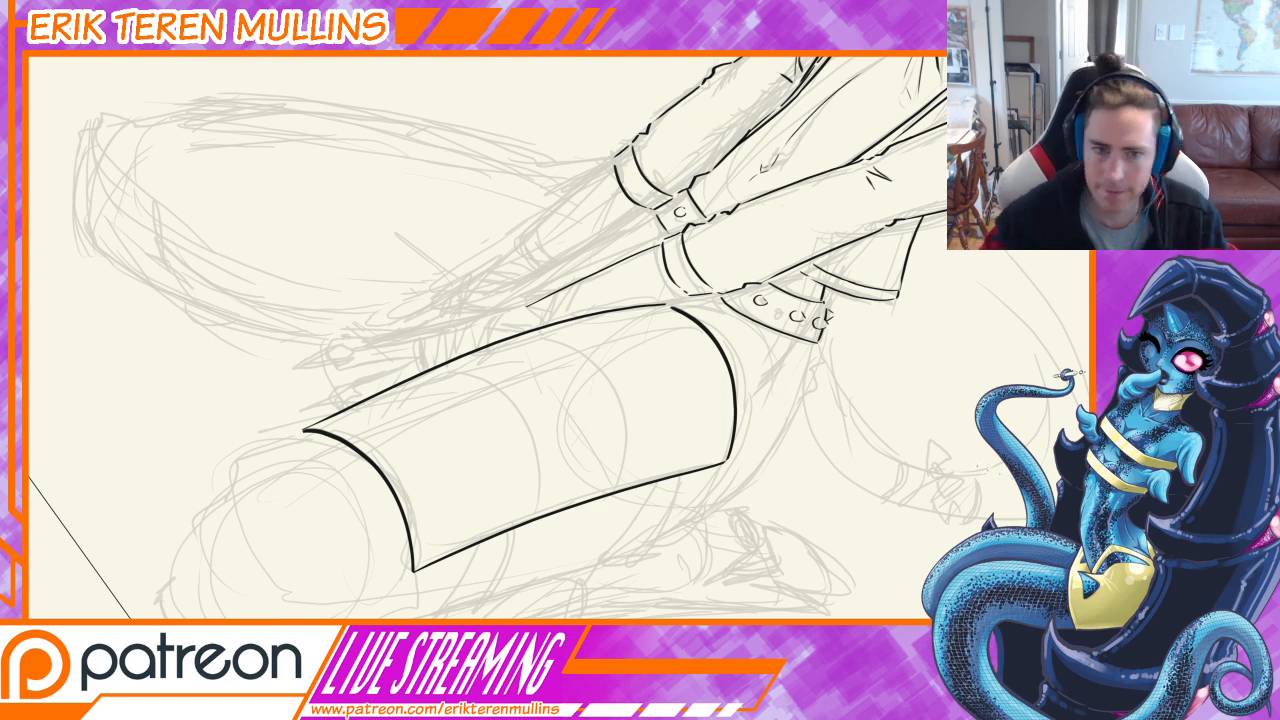
# Step: Ink two curved bands across the near thigh, dividing it into three segments, and erase the ends that overshoot its outer edge
pyautogui.moveTo(424, 372); pyautogui.dragTo(498, 560)
pyautogui.hotkey('ctrl', 'z')
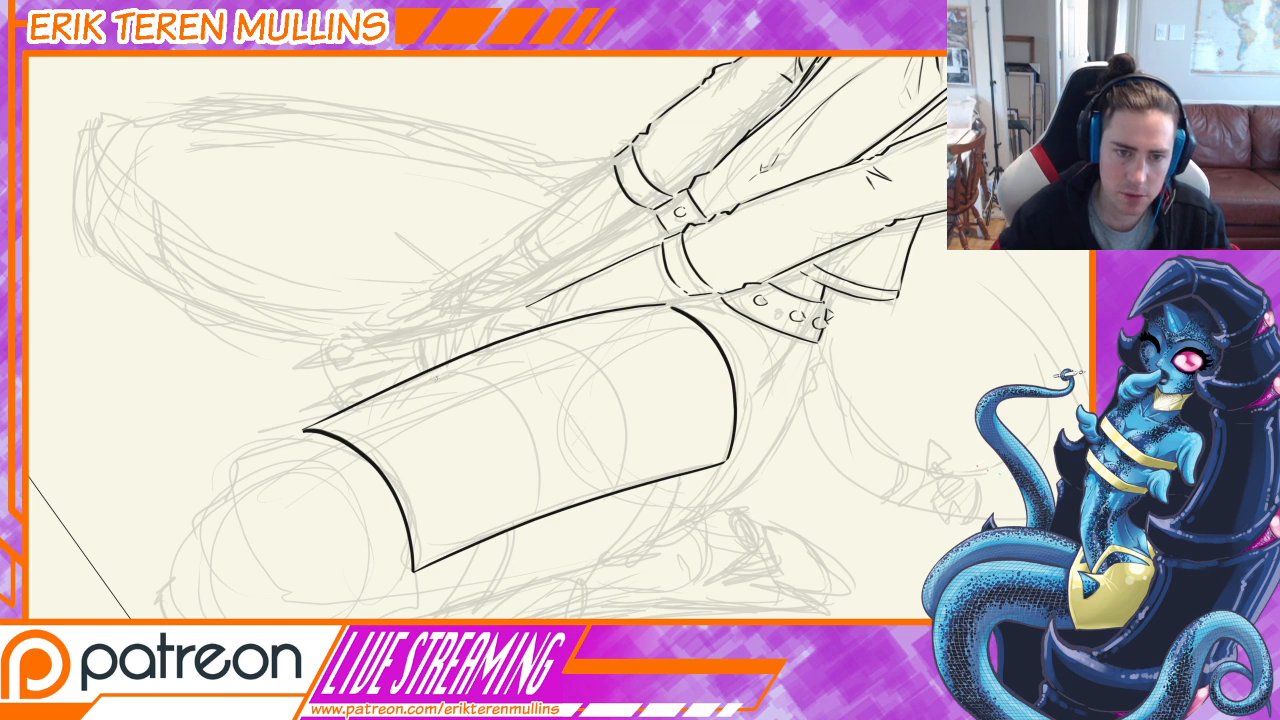
pyautogui.moveTo(420, 376); pyautogui.dragTo(498, 566)
pyautogui.moveTo(548, 326); pyautogui.dragTo(578, 556)
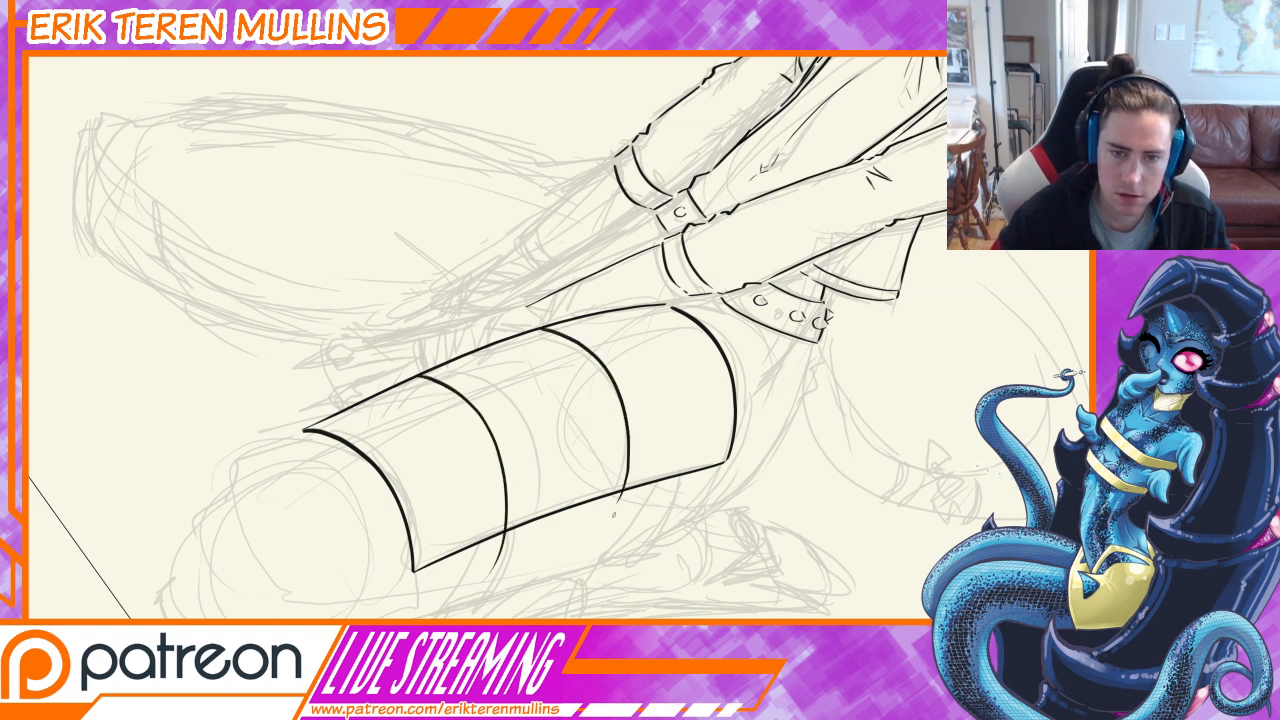
pyautogui.hotkey('ctrl', 'z')
pyautogui.moveTo(548, 326)
pyautogui.mouseDown()
pyautogui.moveTo(590, 360)
pyautogui.moveTo(576, 556)
pyautogui.mouseUp()
pyautogui.hotkey('ctrl', 'z')
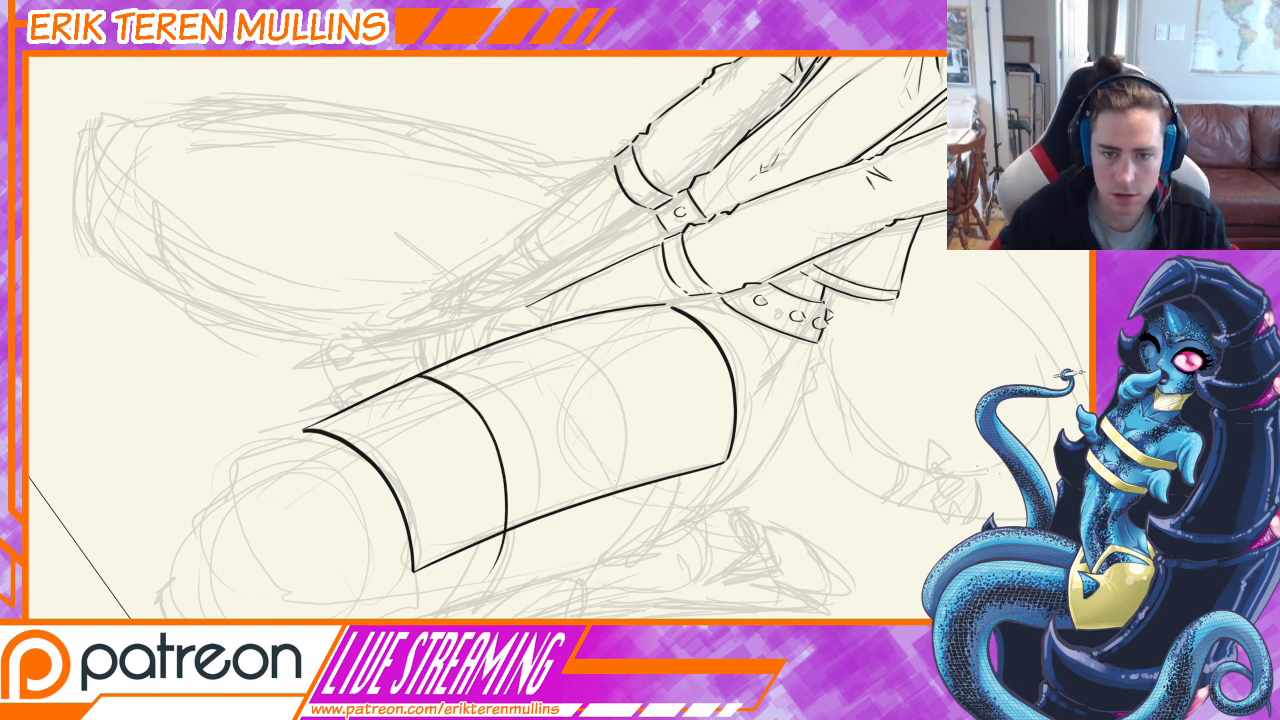
pyautogui.moveTo(550, 324); pyautogui.dragTo(602, 522)
pyautogui.moveTo(500, 563); pyautogui.dragTo(505, 536)
pyautogui.moveTo(604, 530); pyautogui.dragTo(619, 500)
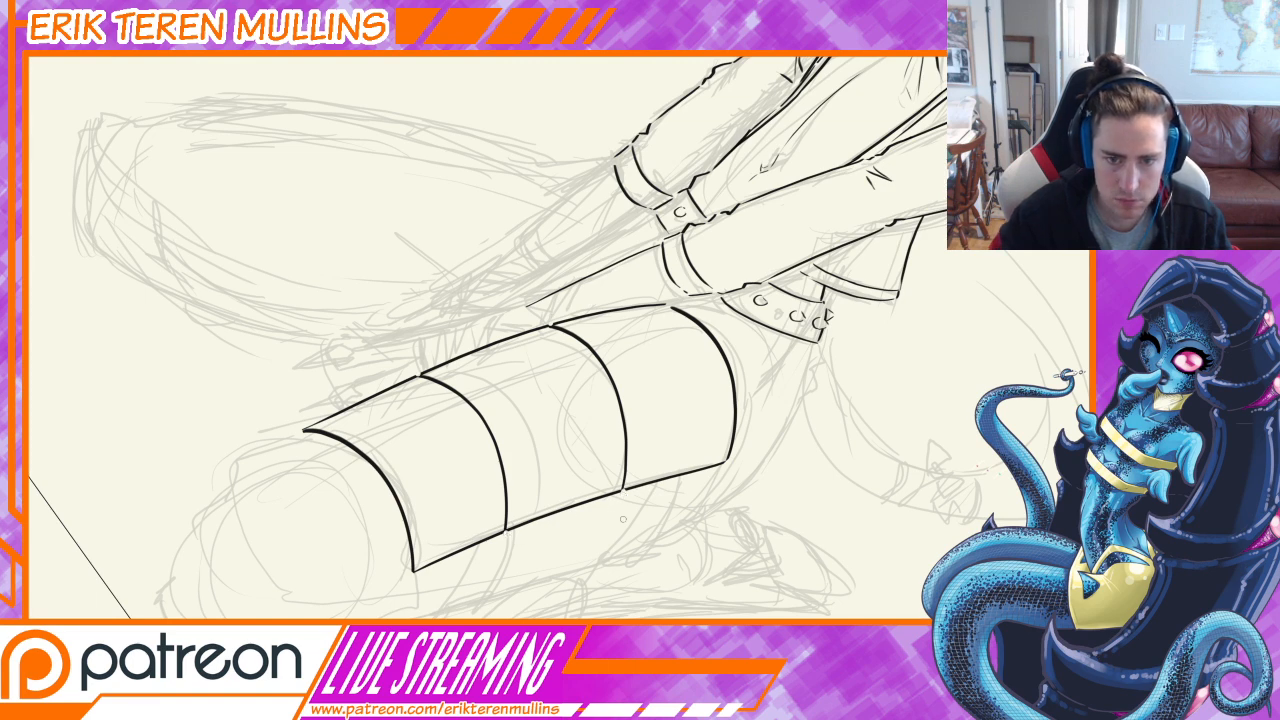
pyautogui.moveTo(622, 546); pyautogui.dragTo(637, 553)
# Step: Ink two pairs of short curved bands beside the thigh's outer edge and trim their loose ends
pyautogui.moveTo(762, 563); pyautogui.dragTo(776, 389)
pyautogui.moveTo(738, 522); pyautogui.dragTo(682, 346)
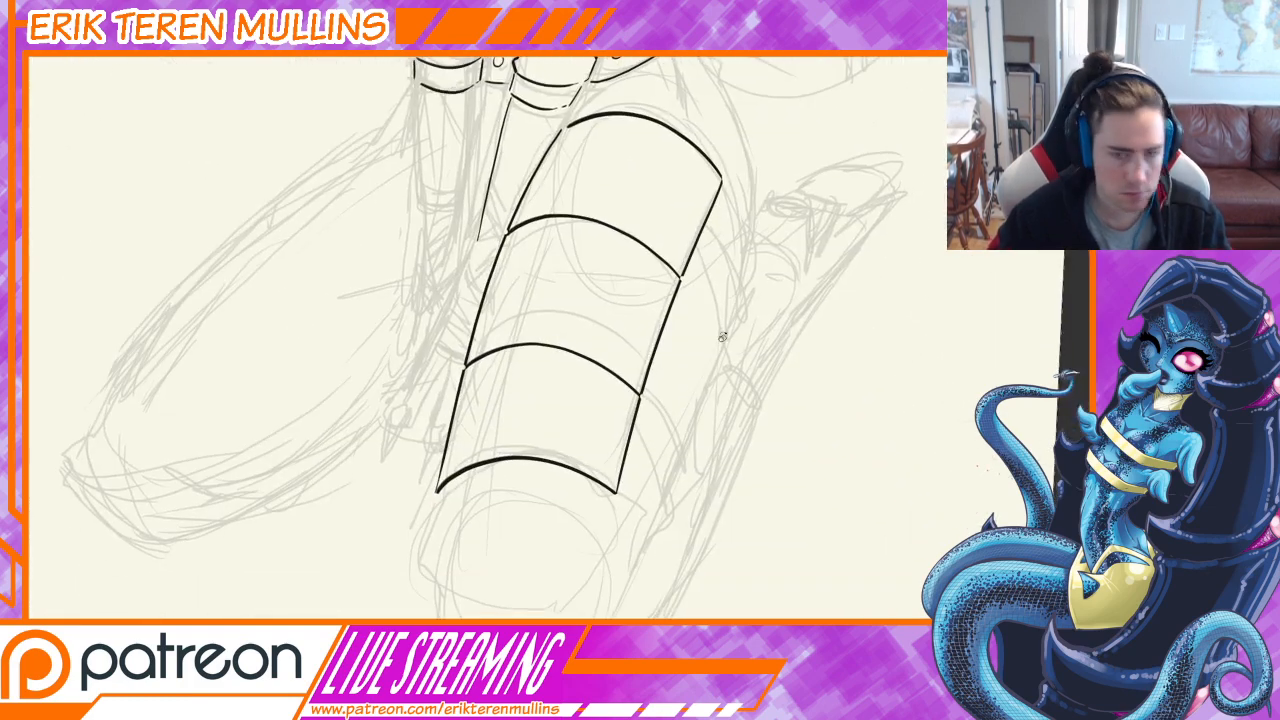
pyautogui.moveTo(710, 214); pyautogui.dragTo(742, 312)
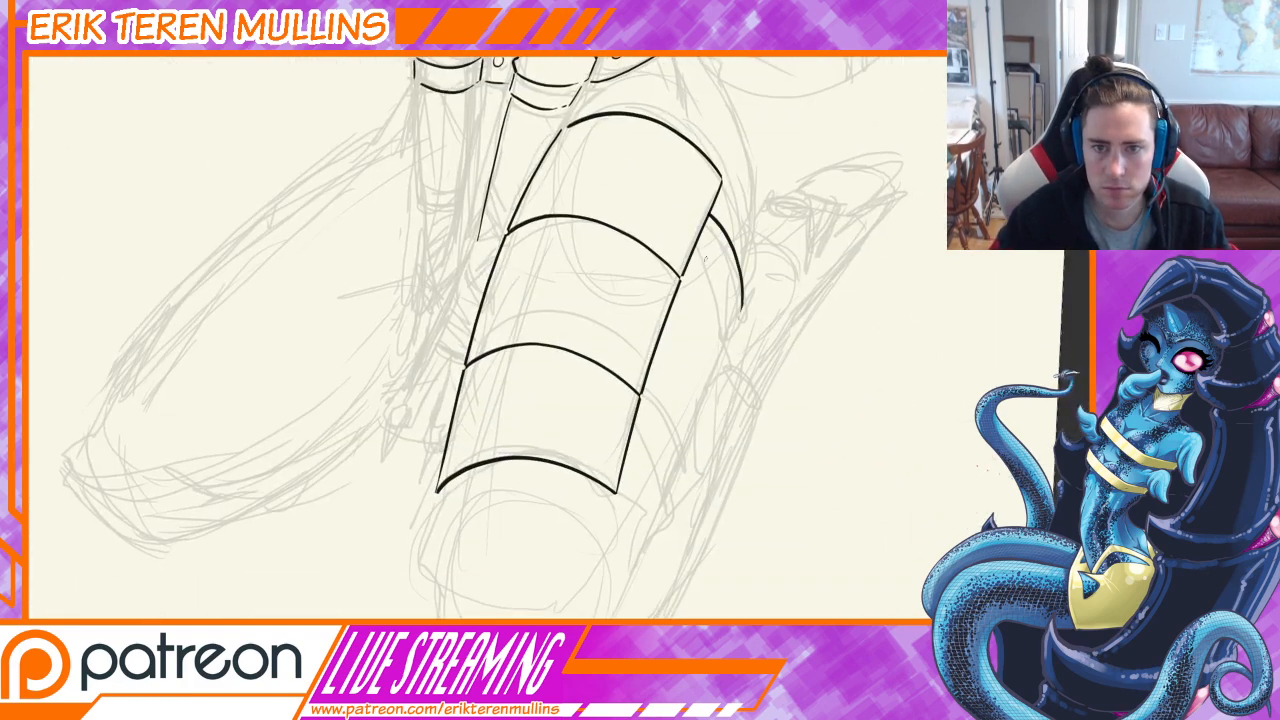
pyautogui.moveTo(695, 252); pyautogui.dragTo(724, 352)
pyautogui.hotkey('ctrl', 'z')
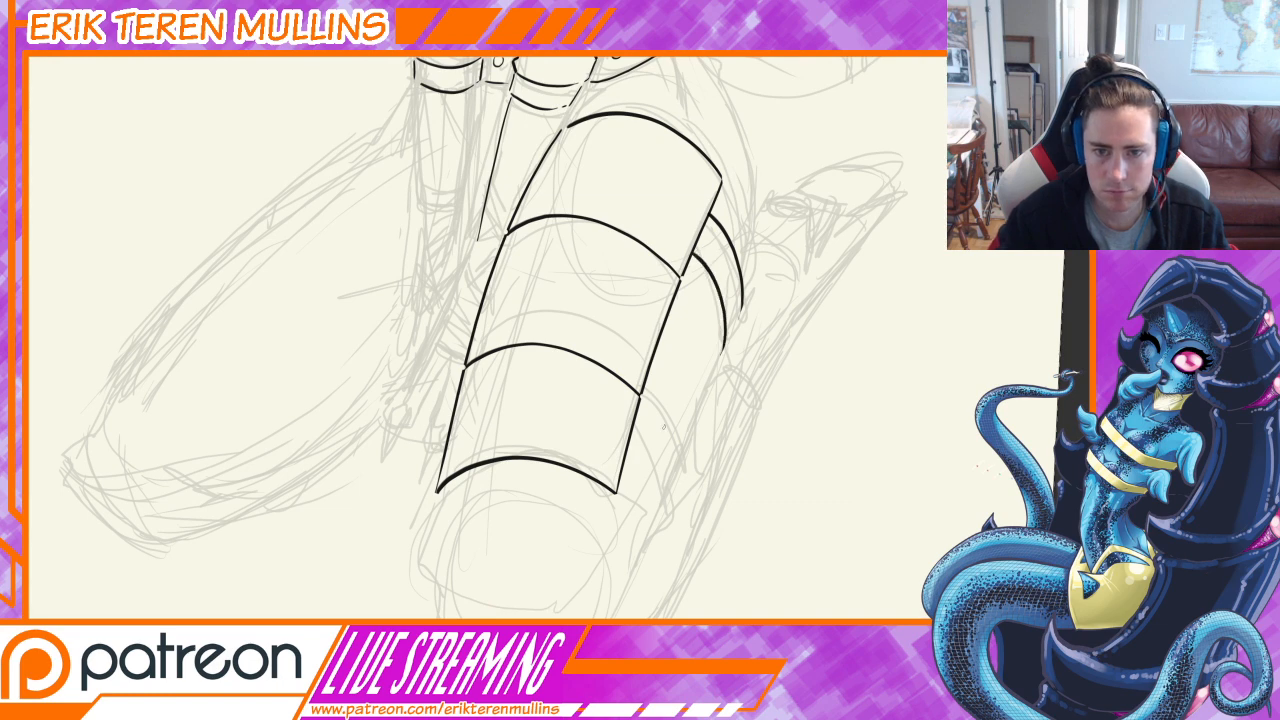
pyautogui.moveTo(640, 415); pyautogui.dragTo(668, 500)
pyautogui.hotkey('ctrl', 'z')
pyautogui.moveTo(638, 413); pyautogui.dragTo(682, 498)
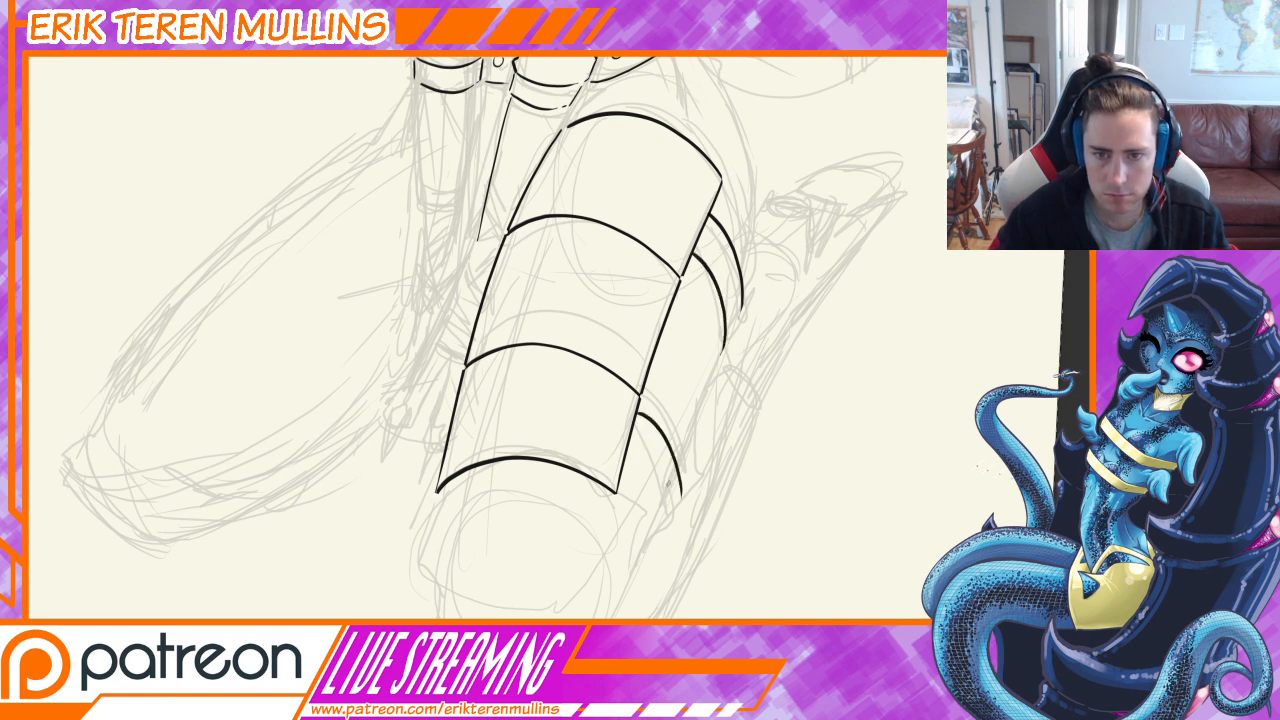
pyautogui.moveTo(628, 457)
pyautogui.mouseDown()
pyautogui.moveTo(666, 523)
pyautogui.moveTo(683, 476)
pyautogui.mouseUp()
pyautogui.press('e')
pyautogui.moveTo(667, 519); pyautogui.dragTo(669, 510)
pyautogui.moveTo(741, 318); pyautogui.dragTo(742, 298)
pyautogui.moveTo(724, 354)
pyautogui.mouseDown()
pyautogui.moveTo(722, 342)
pyautogui.moveTo(727, 379)
pyautogui.mouseUp()
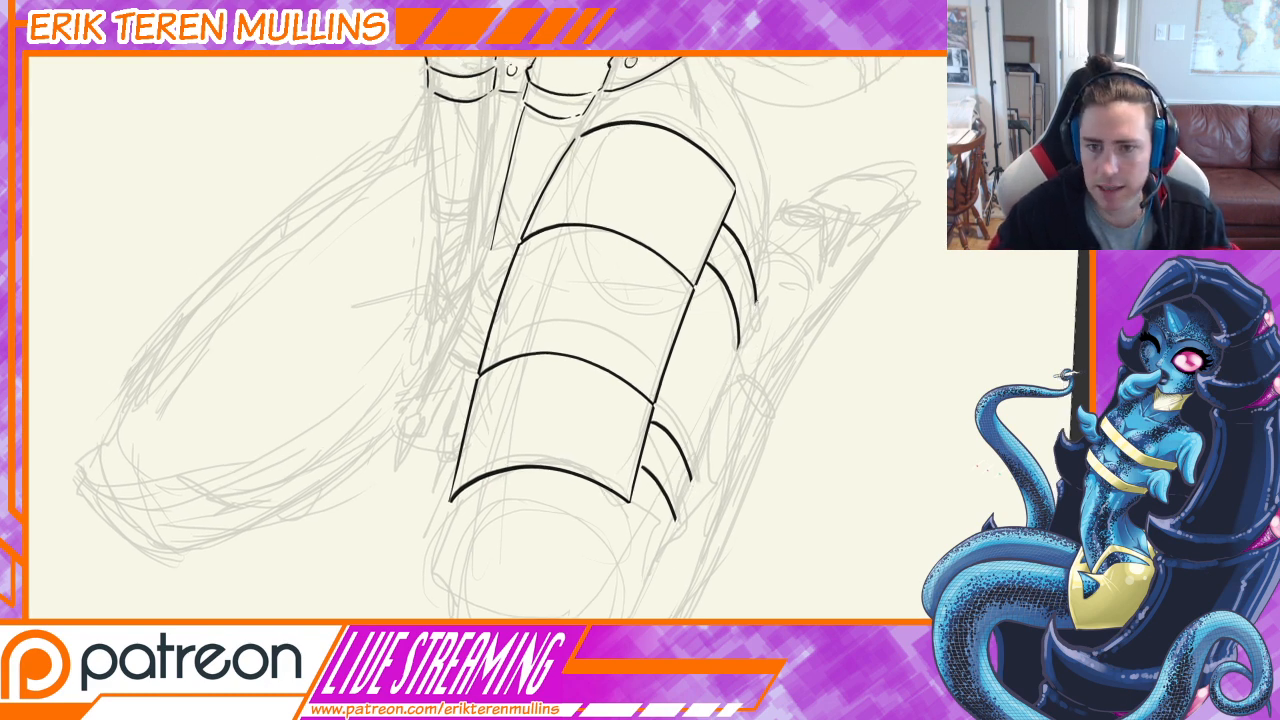
# Step: Ink the leg's outer contour along the ends of the short bands and down towards the knee, redrawing until it fits
pyautogui.hotkey('ctrl', 'z')
pyautogui.moveTo(756, 300); pyautogui.dragTo(740, 352)
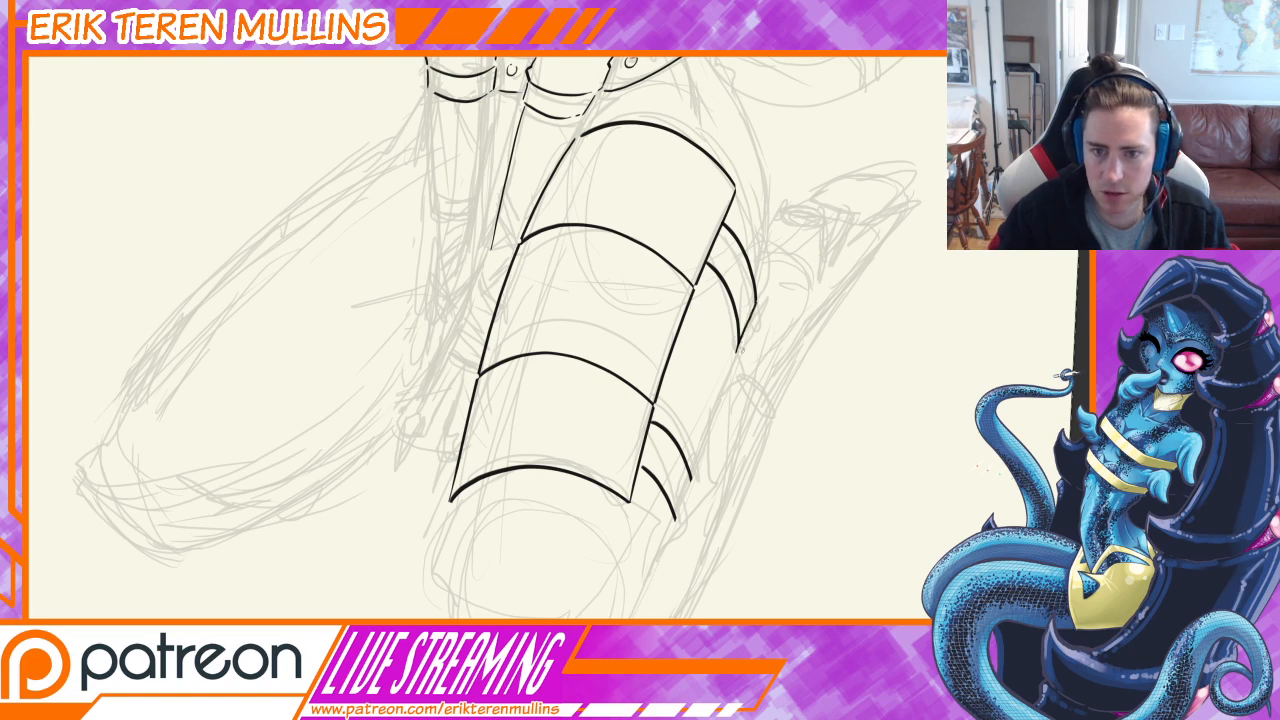
pyautogui.hotkey('ctrl', 'z')
pyautogui.moveTo(756, 300); pyautogui.dragTo(670, 531)
pyautogui.moveTo(670, 531)
pyautogui.mouseDown()
pyautogui.moveTo(683, 490)
pyautogui.moveTo(620, 606)
pyautogui.mouseUp()
pyautogui.hotkey('ctrl', 'z')
pyautogui.moveTo(656, 562)
pyautogui.mouseDown()
pyautogui.moveTo(645, 598)
pyautogui.moveTo(630, 588)
pyautogui.mouseUp()
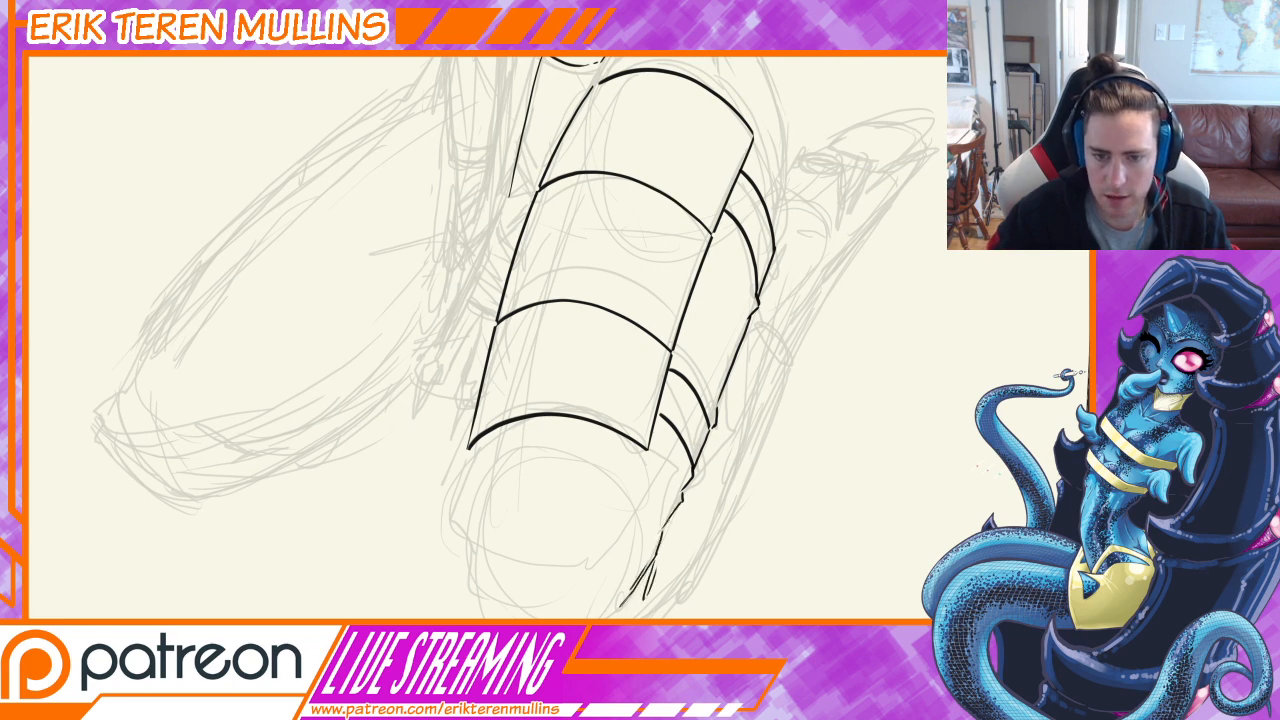
# Step: Ink the hip contour from the belt down to the short leg bands, redrawing it until the curve is smooth
pyautogui.moveTo(720, 366); pyautogui.dragTo(660, 511)
pyautogui.moveTo(701, 321); pyautogui.dragTo(685, 468)
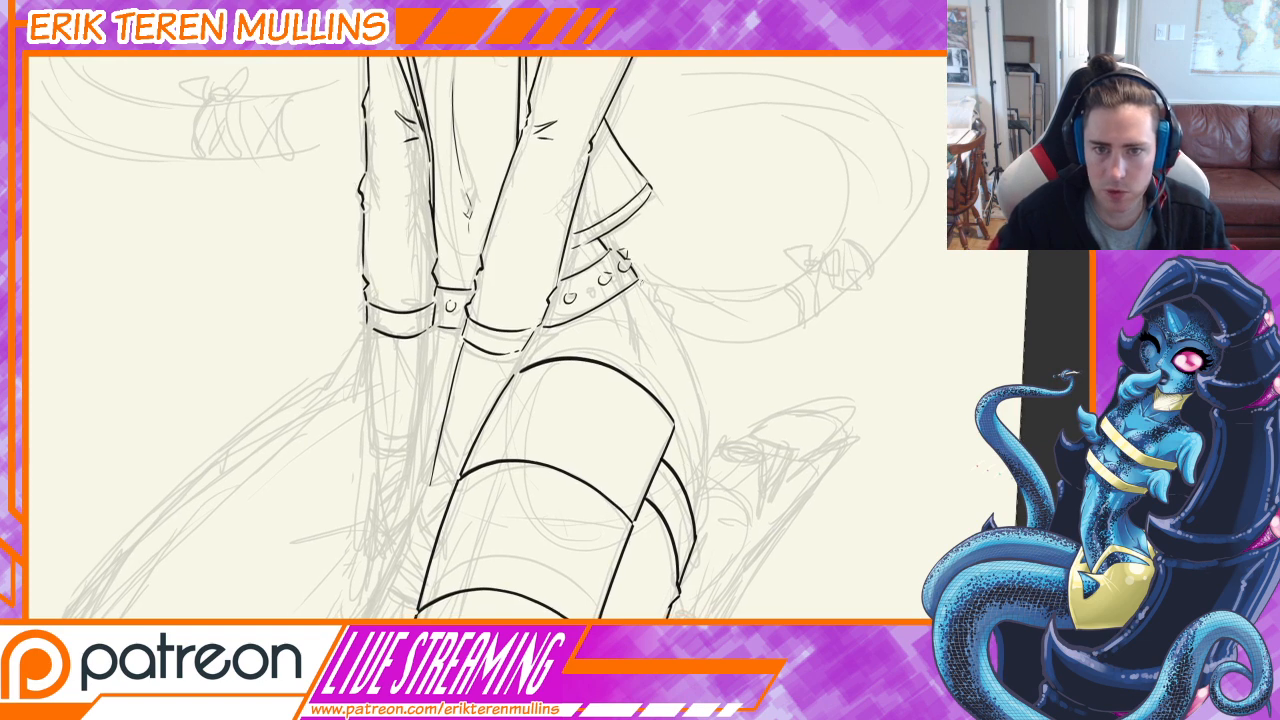
pyautogui.moveTo(638, 278); pyautogui.dragTo(714, 440)
pyautogui.hotkey('ctrl', 'z')
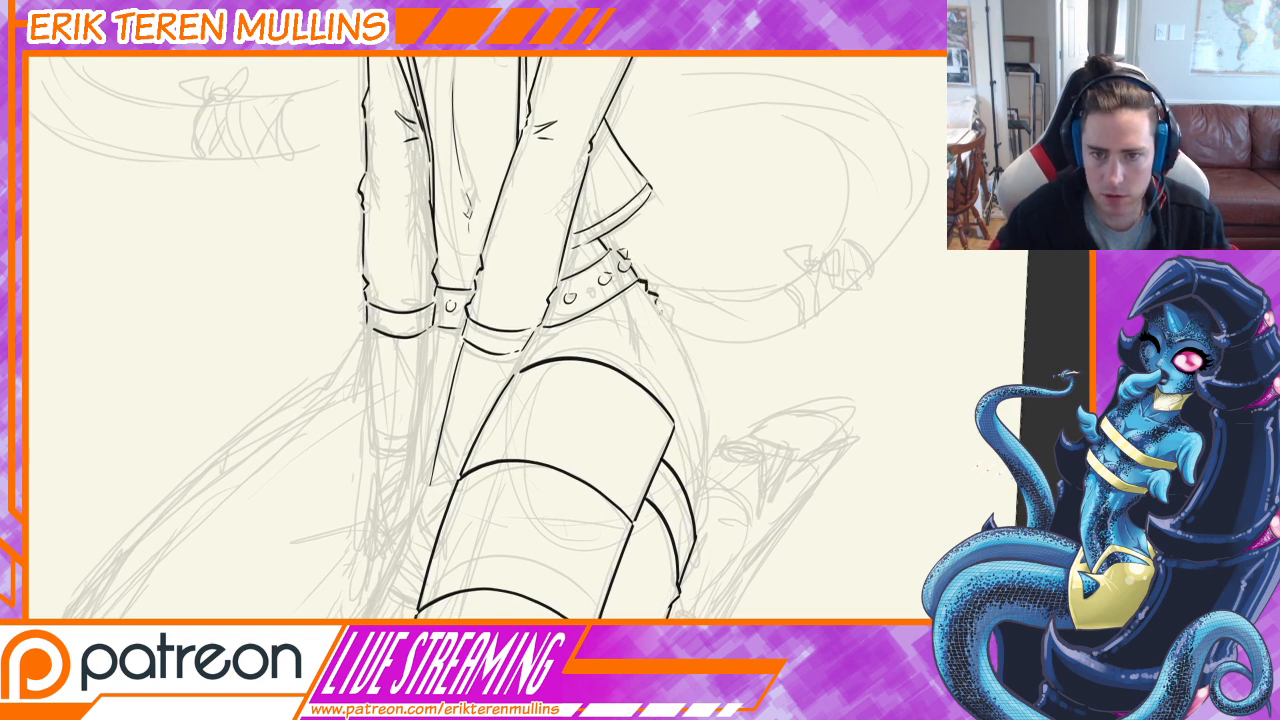
pyautogui.moveTo(660, 310); pyautogui.dragTo(700, 490)
pyautogui.hotkey('ctrl', 'z')
pyautogui.moveTo(656, 306); pyautogui.dragTo(695, 524)
# Step: Extend the near forearm's inner edge down to the wrist, retrying the stroke beside the thigh
pyautogui.moveTo(558, 503); pyautogui.dragTo(681, 548)
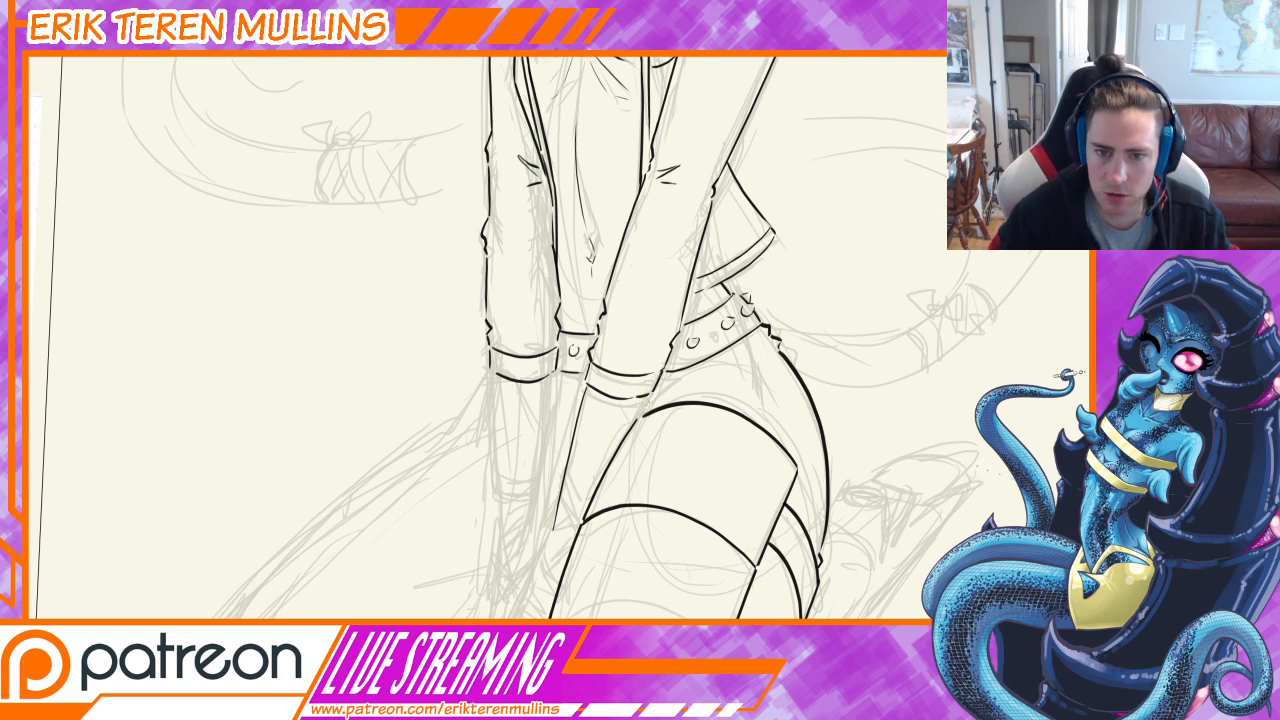
pyautogui.moveTo(604, 463)
pyautogui.mouseDown()
pyautogui.moveTo(659, 393)
pyautogui.moveTo(613, 456)
pyautogui.moveTo(660, 348)
pyautogui.moveTo(618, 442)
pyautogui.mouseUp()
pyautogui.hotkey('ctrl', 'z')
pyautogui.moveTo(660, 346)
pyautogui.mouseDown()
pyautogui.moveTo(613, 446)
pyautogui.moveTo(630, 428)
pyautogui.moveTo(578, 510)
pyautogui.mouseUp()
pyautogui.hotkey('ctrl', 'z')
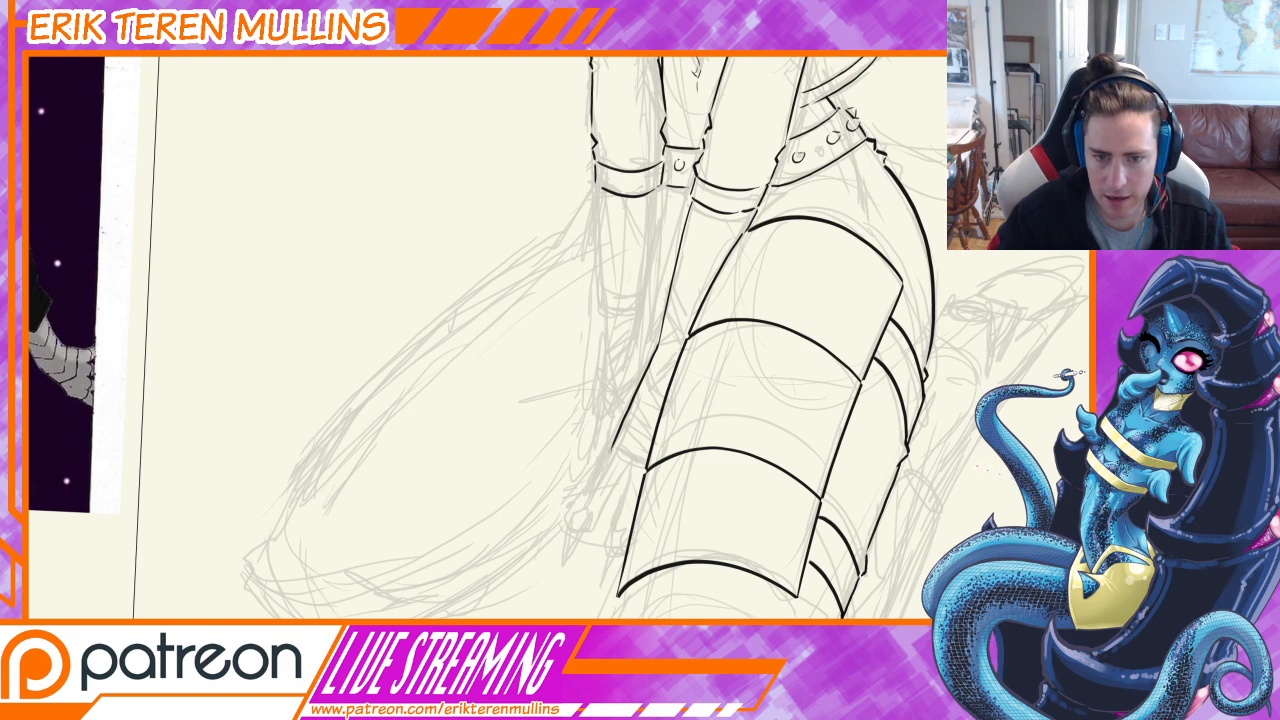
# Step: Ink the near hand's pointed, clawed fingers beside the thigh, undoing and redrawing strokes until their shapes fit
pyautogui.moveTo(611, 450)
pyautogui.mouseDown()
pyautogui.moveTo(562, 519)
pyautogui.moveTo(552, 575)
pyautogui.moveTo(586, 543)
pyautogui.mouseUp()
pyautogui.hotkey('ctrl', 'z')
pyautogui.moveTo(628, 457); pyautogui.dragTo(598, 552)
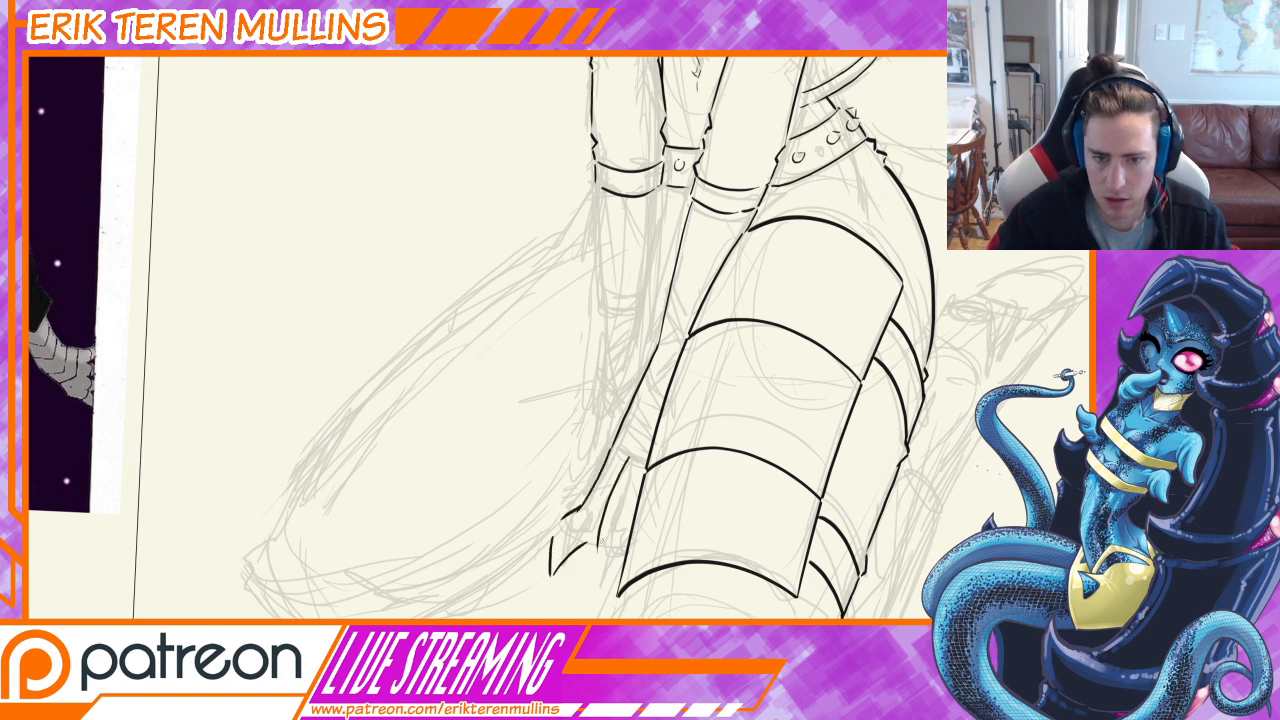
pyautogui.hotkey('ctrl', 'z')
pyautogui.moveTo(627, 457)
pyautogui.mouseDown()
pyautogui.moveTo(586, 556)
pyautogui.moveTo(613, 552)
pyautogui.moveTo(577, 593)
pyautogui.moveTo(611, 557)
pyautogui.moveTo(574, 581)
pyautogui.mouseUp()
pyautogui.hotkey('ctrl', 'z')
pyautogui.hotkey('ctrl', 'z')
pyautogui.hotkey('ctrl', 'z')
pyautogui.hotkey('ctrl', 'z')
pyautogui.hotkey('ctrl', 'z')
pyautogui.moveTo(602, 530)
pyautogui.mouseDown()
pyautogui.moveTo(579, 587)
pyautogui.moveTo(614, 555)
pyautogui.moveTo(571, 590)
pyautogui.moveTo(629, 538)
pyautogui.mouseUp()
pyautogui.hotkey('ctrl', 'z')
pyautogui.hotkey('ctrl', 'z')
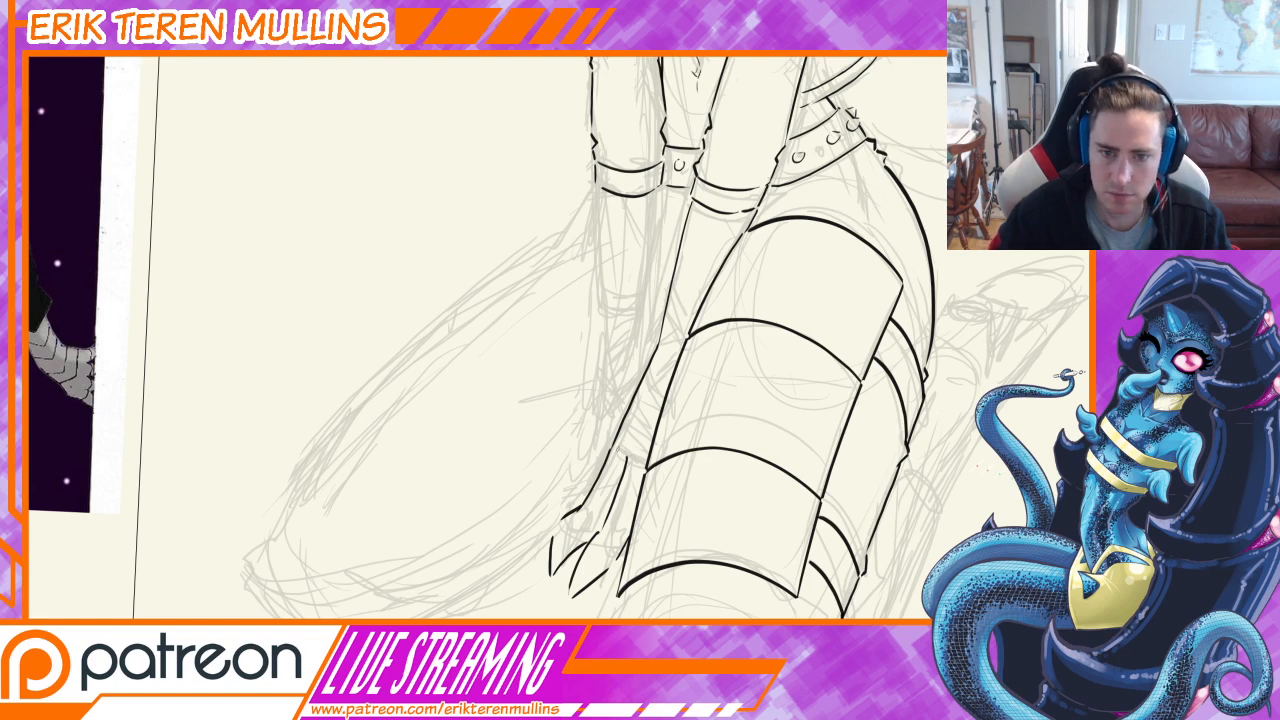
# Step: Ink the near wrist's edge and fill the forearm with crisscrossing bandage wraps from wrist to cuff
pyautogui.moveTo(612, 447)
pyautogui.mouseDown()
pyautogui.moveTo(644, 464)
pyautogui.moveTo(622, 464)
pyautogui.mouseUp()
pyautogui.hotkey('ctrl', 'z')
pyautogui.moveTo(618, 443); pyautogui.dragTo(642, 455)
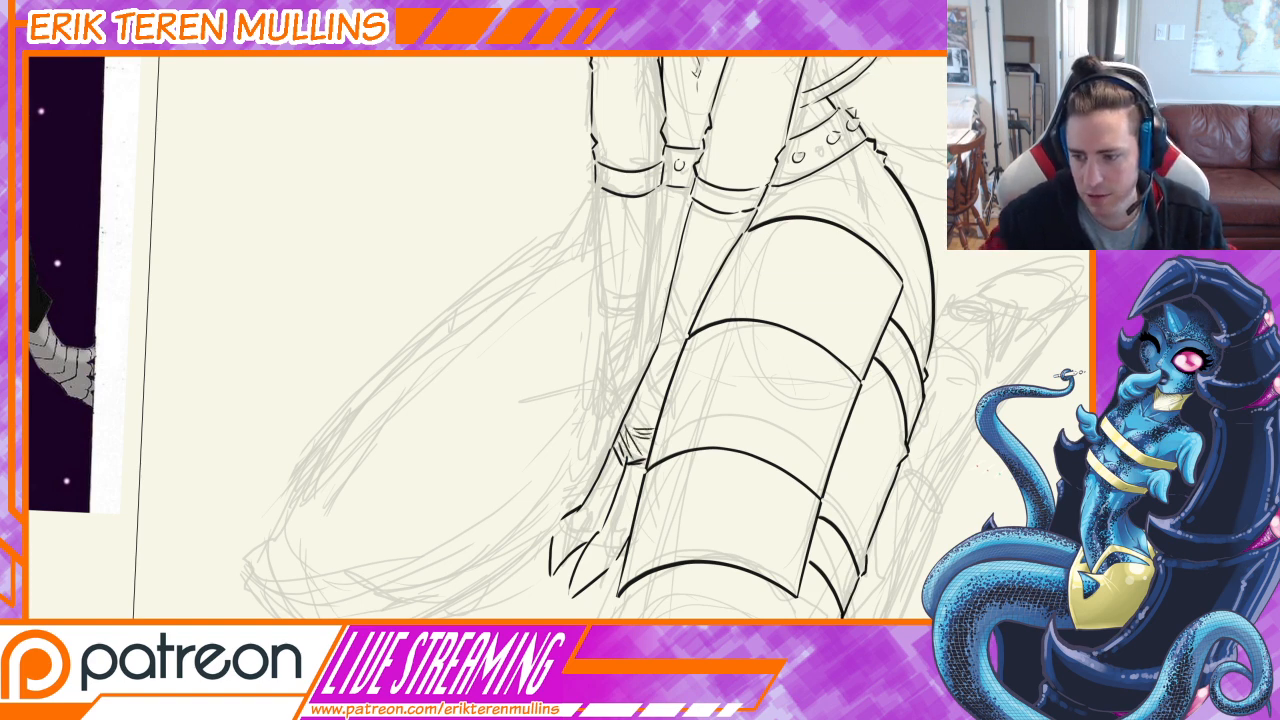
pyautogui.moveTo(640, 430)
pyautogui.mouseDown()
pyautogui.moveTo(620, 504)
pyautogui.moveTo(634, 500)
pyautogui.moveTo(623, 492)
pyautogui.moveTo(633, 500)
pyautogui.mouseUp()
pyautogui.moveTo(618, 469)
pyautogui.mouseDown()
pyautogui.moveTo(635, 491)
pyautogui.moveTo(659, 425)
pyautogui.mouseUp()
pyautogui.moveTo(633, 438)
pyautogui.mouseDown()
pyautogui.moveTo(655, 438)
pyautogui.moveTo(688, 358)
pyautogui.mouseUp()
pyautogui.moveTo(652, 362)
pyautogui.mouseDown()
pyautogui.moveTo(692, 352)
pyautogui.moveTo(706, 320)
pyautogui.moveTo(686, 312)
pyautogui.moveTo(724, 307)
pyautogui.moveTo(718, 318)
pyautogui.moveTo(710, 325)
pyautogui.moveTo(728, 296)
pyautogui.moveTo(710, 284)
pyautogui.mouseUp()
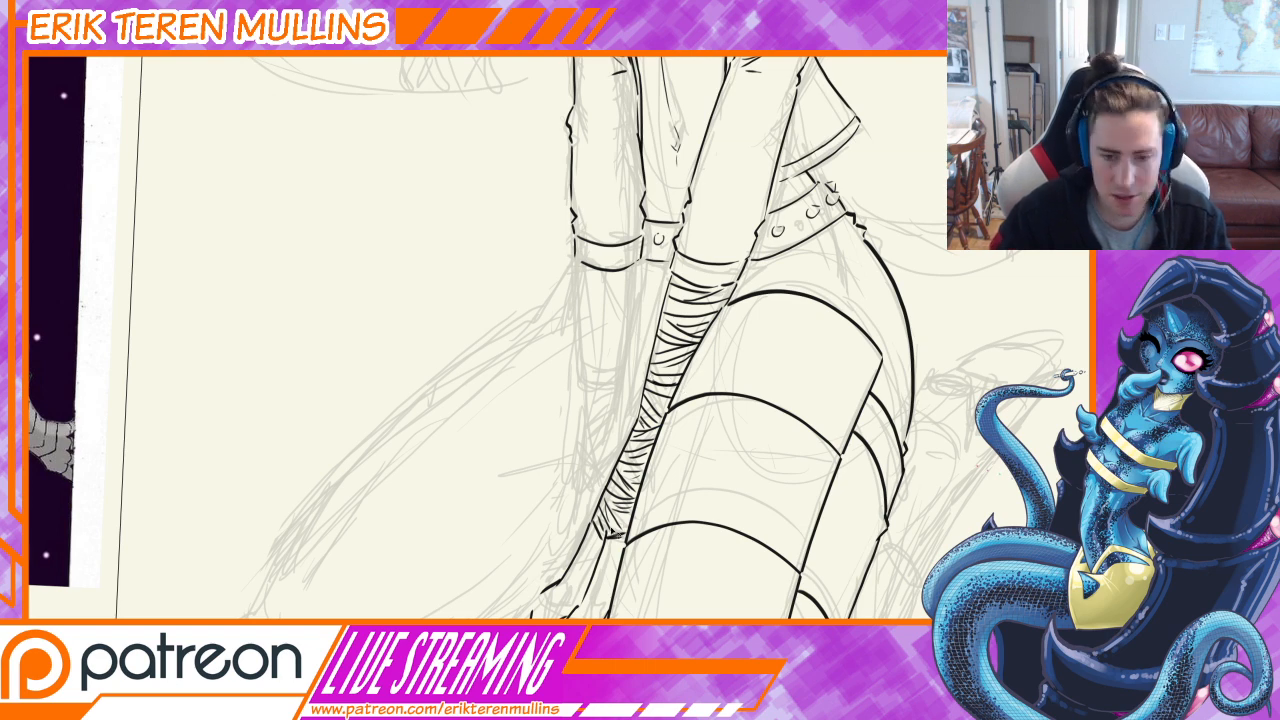
# Step: Refine the near hand's fingers with short knuckle and claw lines
pyautogui.moveTo(587, 610); pyautogui.dragTo(645, 493)
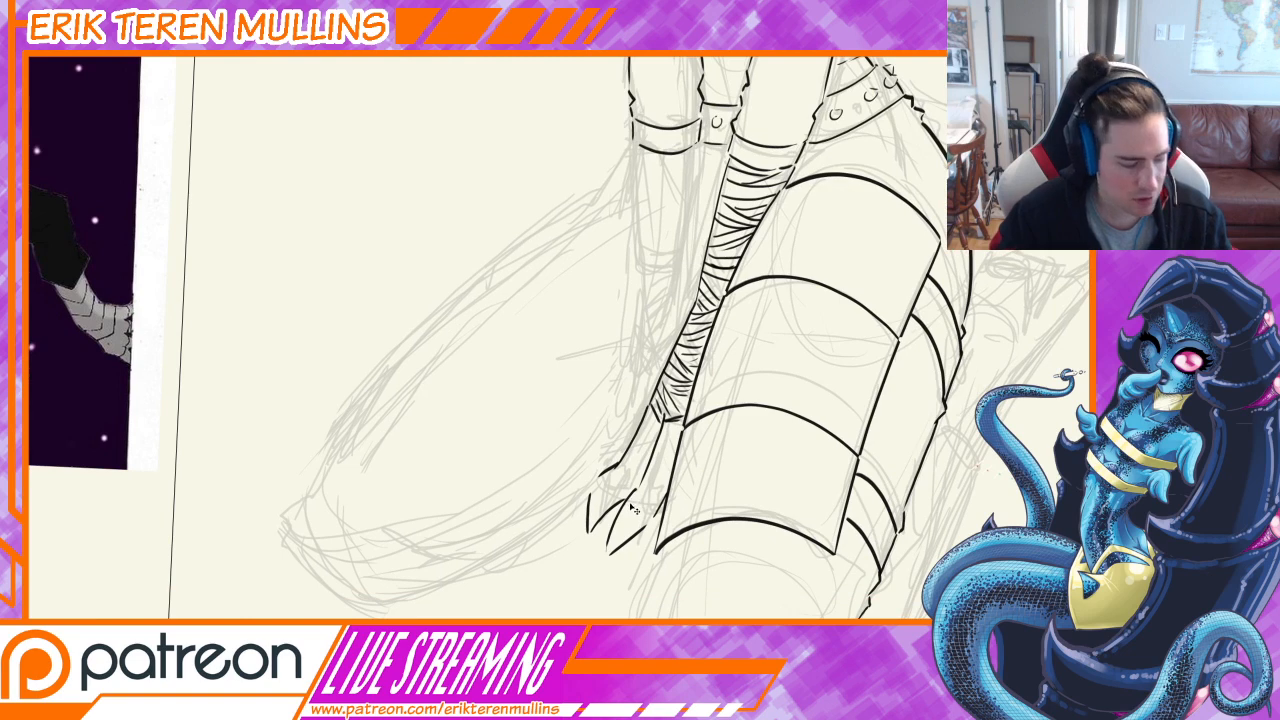
pyautogui.moveTo(639, 520); pyautogui.dragTo(633, 532)
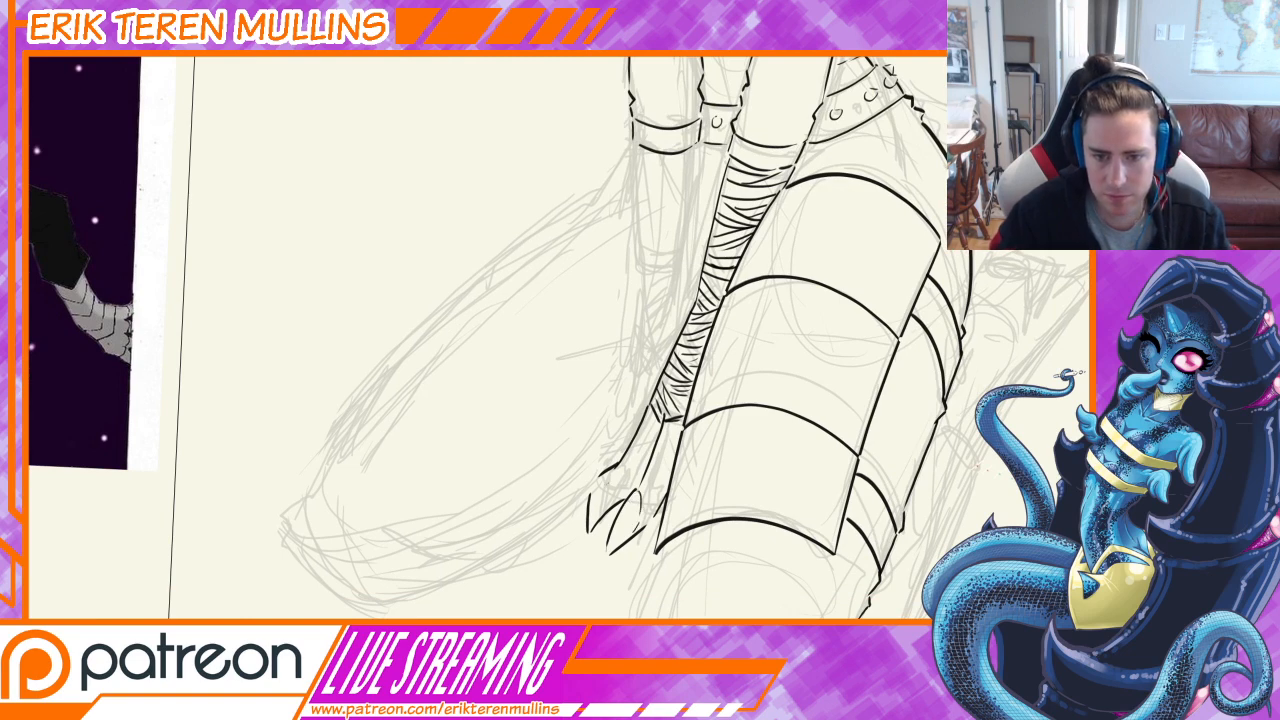
pyautogui.moveTo(611, 467)
pyautogui.mouseDown()
pyautogui.moveTo(655, 538)
pyautogui.moveTo(667, 527)
pyautogui.moveTo(639, 559)
pyautogui.moveTo(661, 541)
pyautogui.mouseUp()
pyautogui.hotkey('ctrl', 'z')
# Step: Strengthen the near forearm's inner edge along the bandage ends and touch up the wraps near the wrist
pyautogui.moveTo(663, 451); pyautogui.dragTo(691, 551)
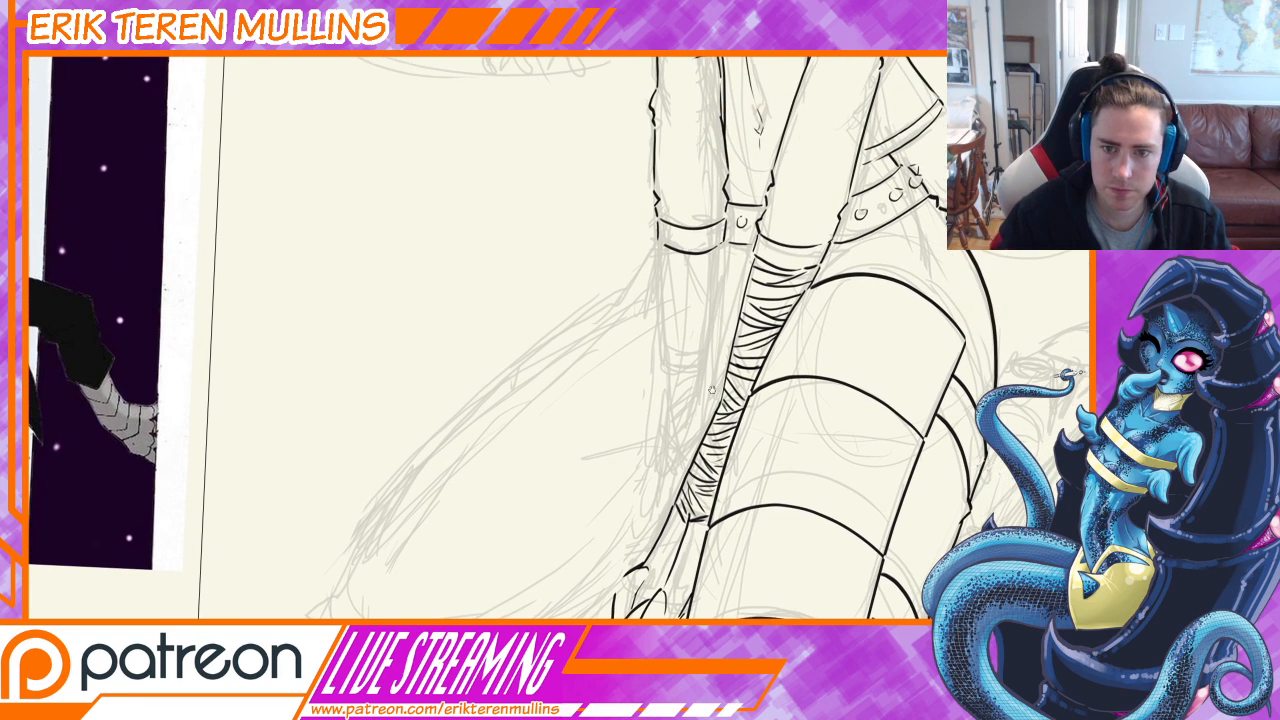
pyautogui.moveTo(756, 257); pyautogui.dragTo(676, 505)
pyautogui.moveTo(733, 415); pyautogui.dragTo(717, 423)
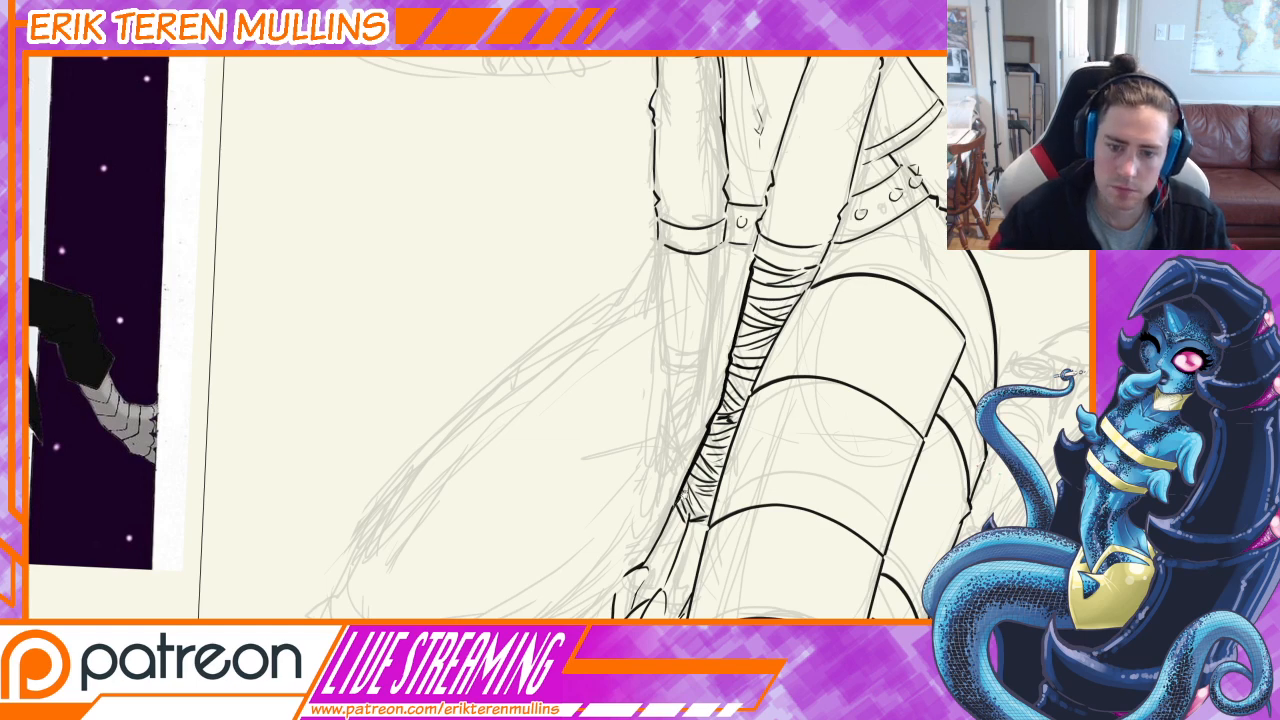
pyautogui.moveTo(684, 494); pyautogui.dragTo(689, 507)
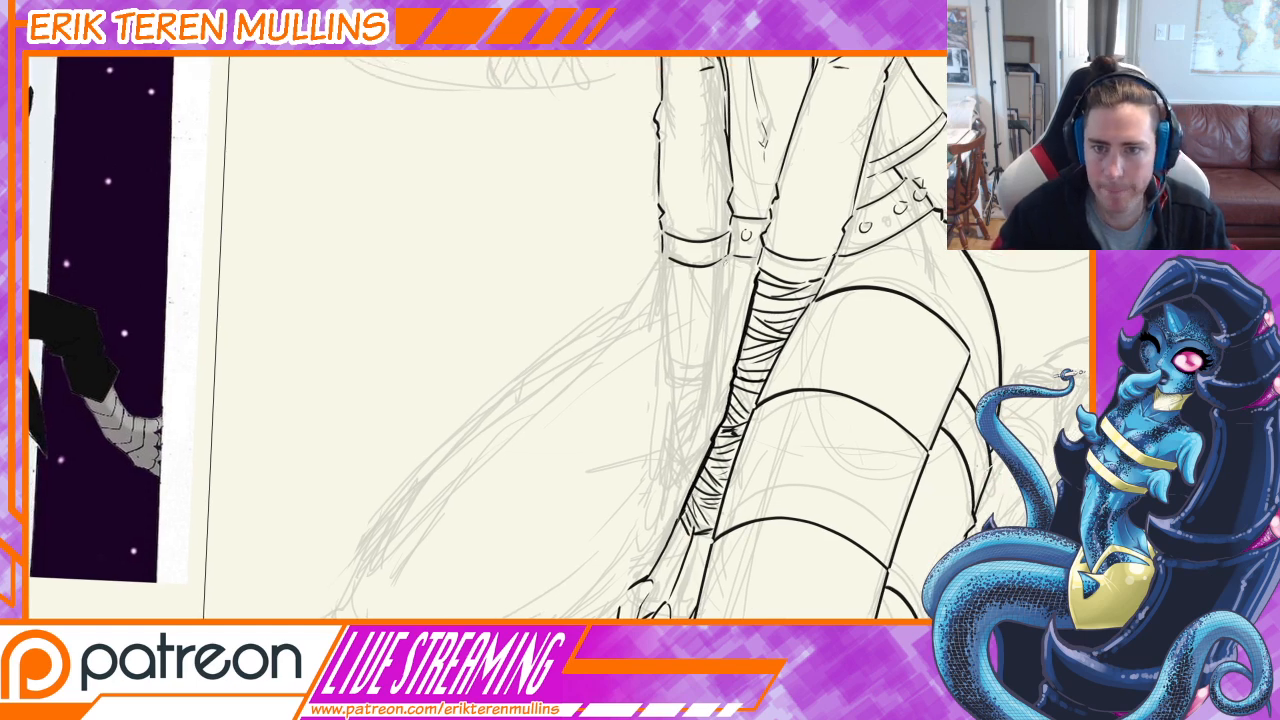
# Step: Ink both sides of the far forearm below its cuff and continue the outer side into the far hand
pyautogui.moveTo(727, 256); pyautogui.dragTo(716, 426)
pyautogui.moveTo(665, 258); pyautogui.dragTo(658, 538)
pyautogui.hotkey('ctrl', 'z')
pyautogui.moveTo(670, 450)
pyautogui.mouseDown()
pyautogui.moveTo(633, 590)
pyautogui.moveTo(650, 574)
pyautogui.mouseUp()
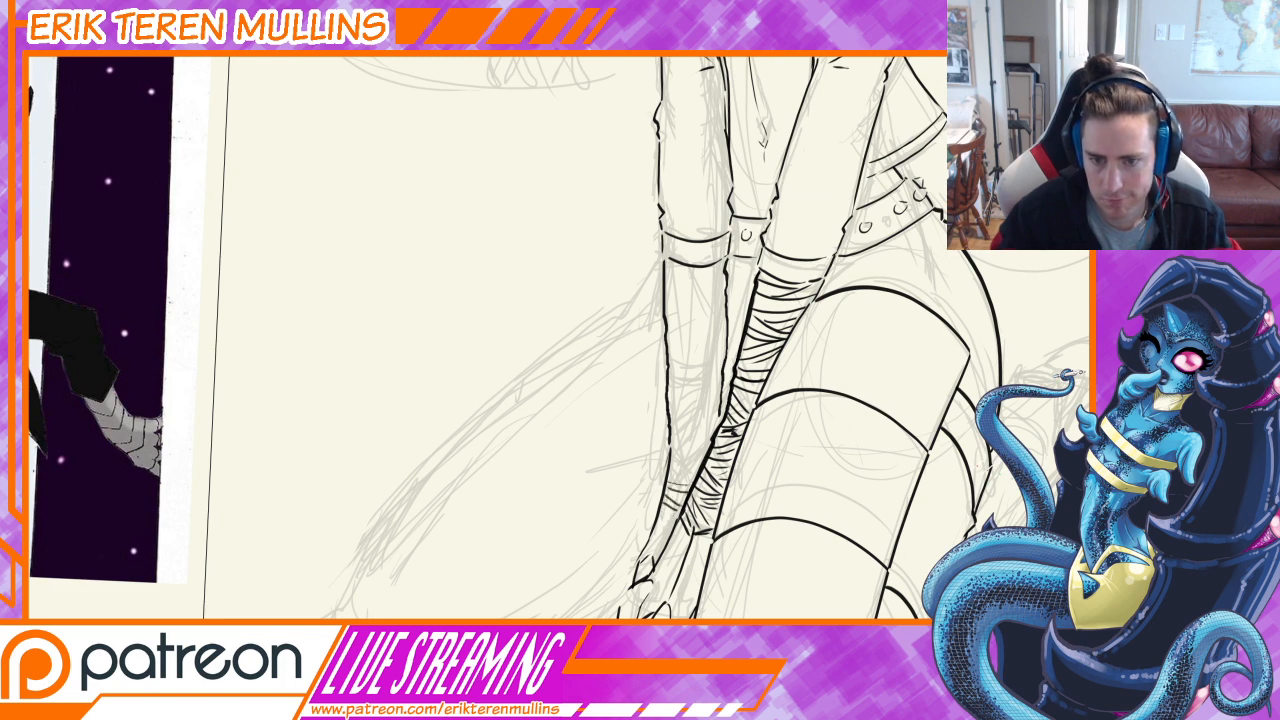
# Step: Fill the far forearm with bandage wraps from the wrist up to the cuff and check both arms
pyautogui.moveTo(672, 486)
pyautogui.mouseDown()
pyautogui.moveTo(698, 472)
pyautogui.moveTo(710, 444)
pyautogui.moveTo(700, 436)
pyautogui.moveTo(724, 418)
pyautogui.moveTo(712, 436)
pyautogui.moveTo(708, 416)
pyautogui.mouseUp()
pyautogui.moveTo(703, 427)
pyautogui.mouseDown()
pyautogui.moveTo(719, 411)
pyautogui.moveTo(678, 476)
pyautogui.moveTo(698, 457)
pyautogui.moveTo(700, 468)
pyautogui.mouseUp()
pyautogui.moveTo(680, 490)
pyautogui.mouseDown()
pyautogui.moveTo(698, 474)
pyautogui.moveTo(670, 501)
pyautogui.moveTo(692, 492)
pyautogui.moveTo(696, 434)
pyautogui.moveTo(672, 450)
pyautogui.moveTo(704, 420)
pyautogui.moveTo(704, 360)
pyautogui.moveTo(676, 378)
pyautogui.moveTo(700, 346)
pyautogui.mouseUp()
pyautogui.hotkey('ctrl', 'z')
pyautogui.hotkey('ctrl', 'z')
pyautogui.moveTo(682, 370)
pyautogui.mouseDown()
pyautogui.moveTo(704, 356)
pyautogui.moveTo(670, 352)
pyautogui.mouseUp()
pyautogui.moveTo(668, 355)
pyautogui.mouseDown()
pyautogui.moveTo(694, 348)
pyautogui.moveTo(680, 358)
pyautogui.mouseUp()
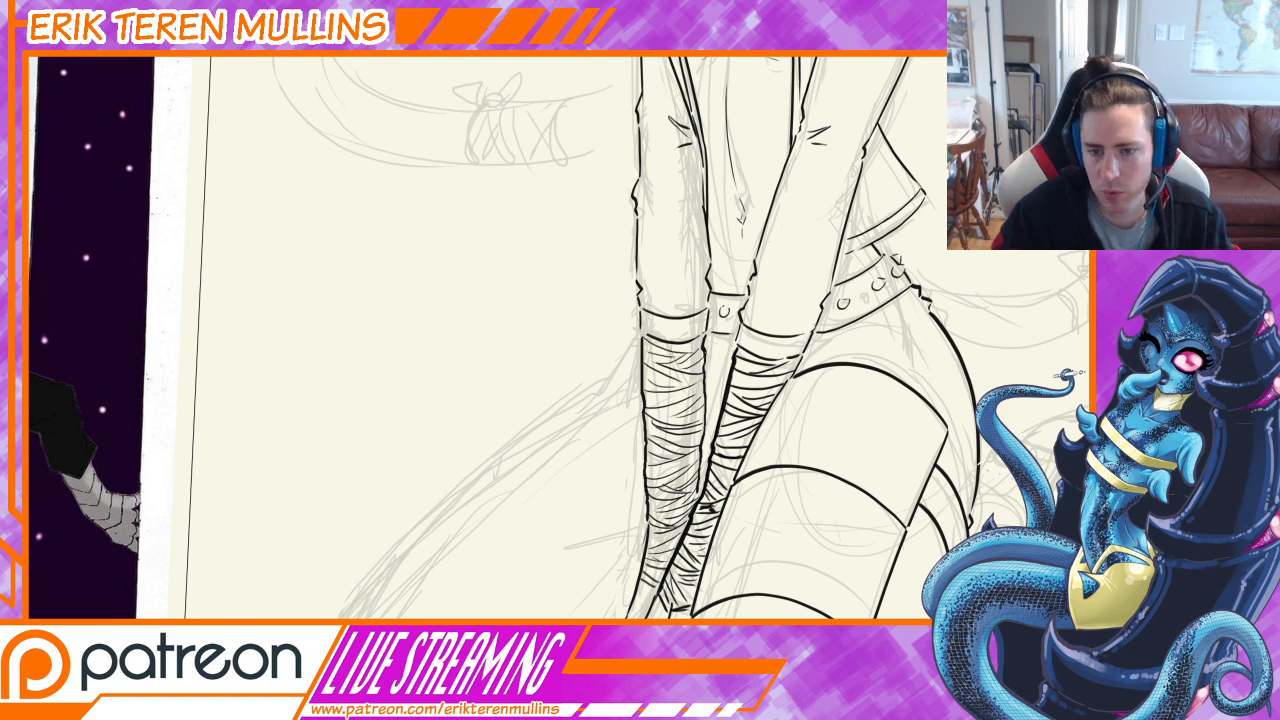
pyautogui.moveTo(694, 574); pyautogui.dragTo(747, 338)
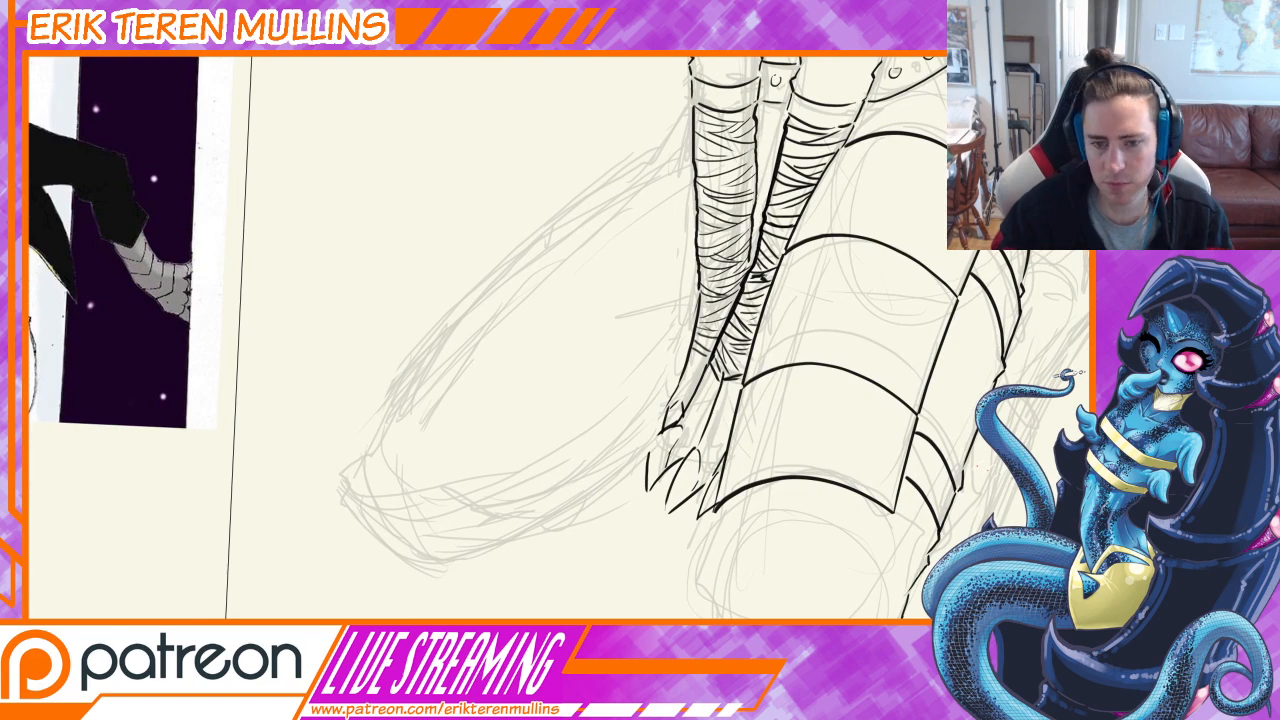
pyautogui.moveTo(709, 378); pyautogui.dragTo(693, 444)
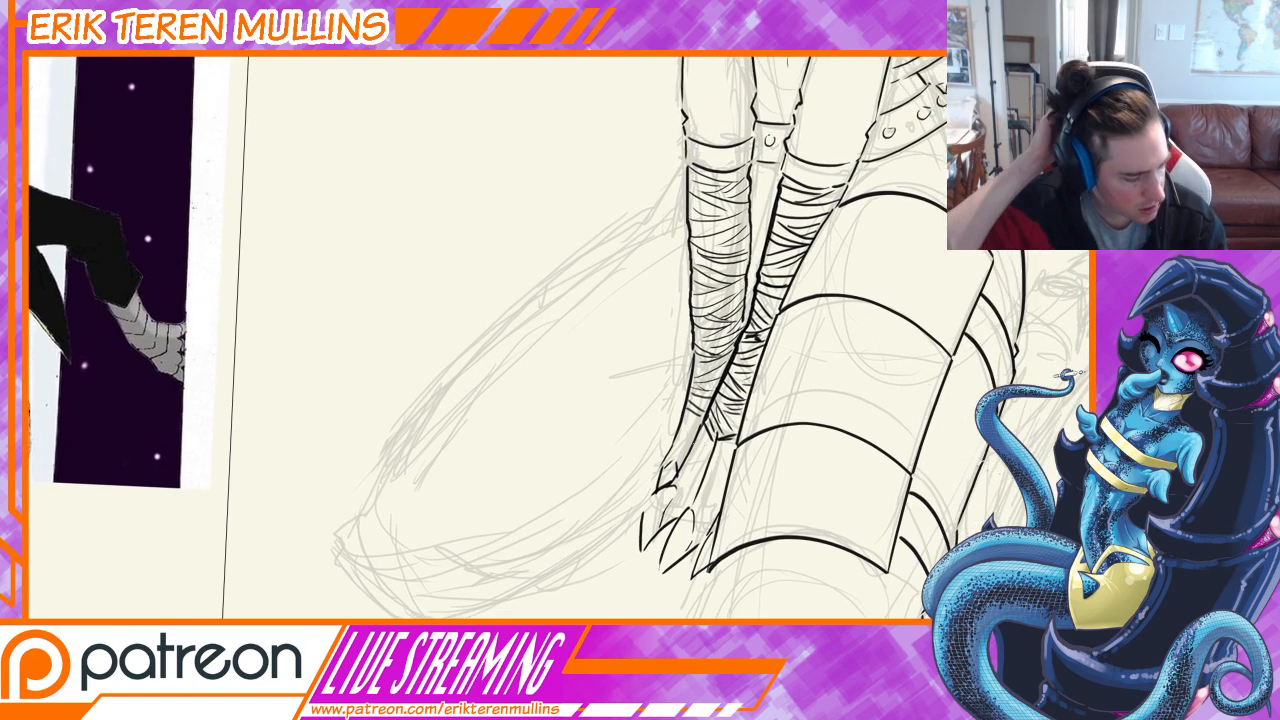
# Step: Touch up the bandage wraps and edges of both forearms and the near hand's outer line with short ink strokes
pyautogui.hotkey('ctrl', '-')
pyautogui.hotkey('ctrl', '-')
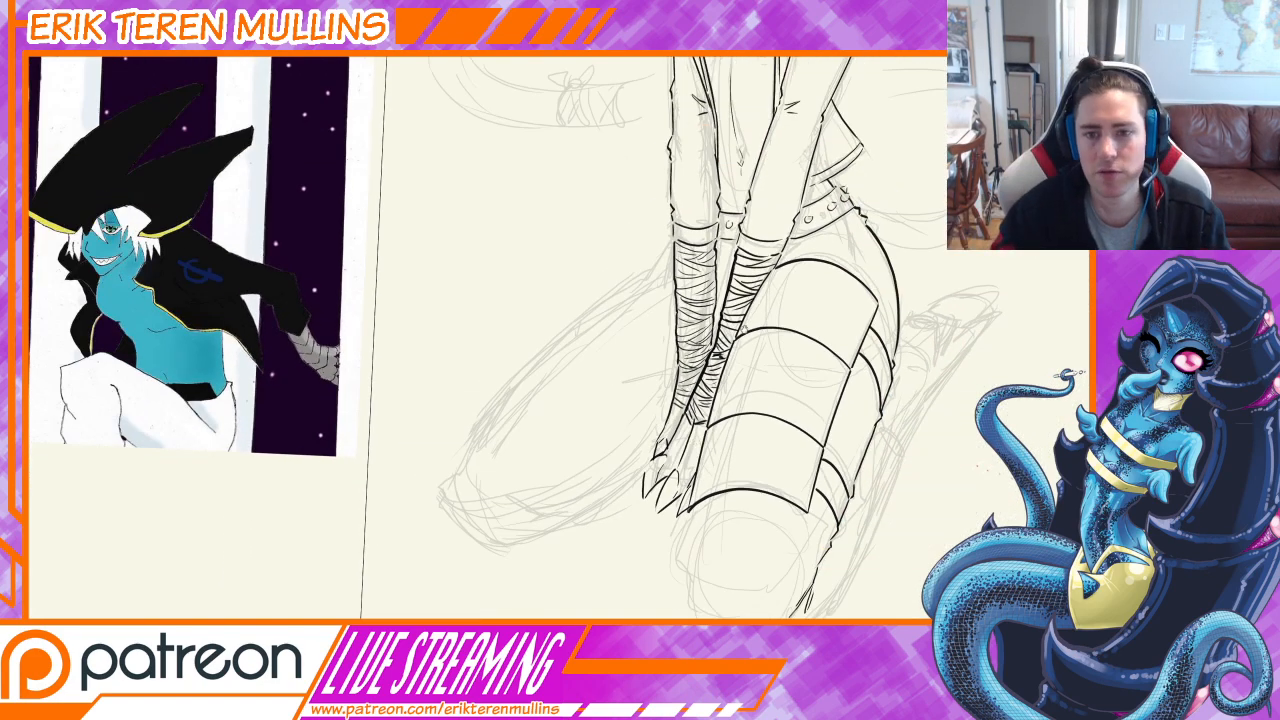
pyautogui.moveTo(761, 316); pyautogui.dragTo(707, 467)
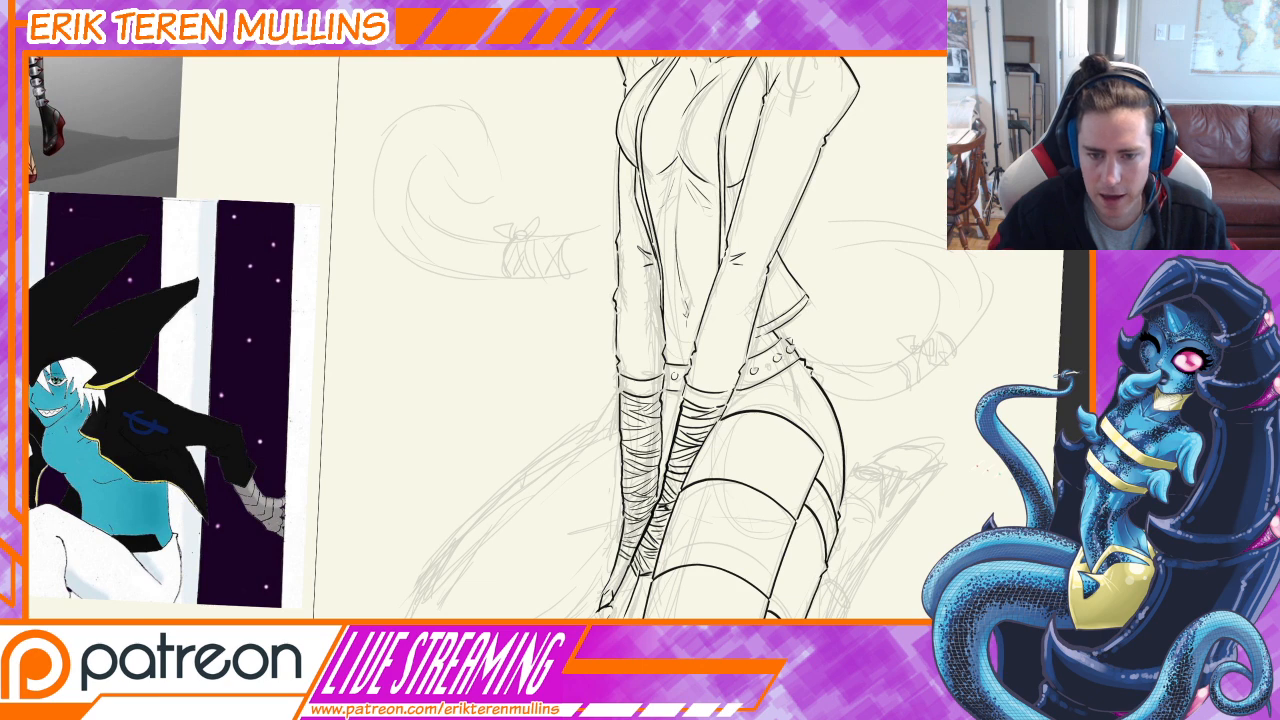
pyautogui.moveTo(625, 517); pyautogui.dragTo(619, 551)
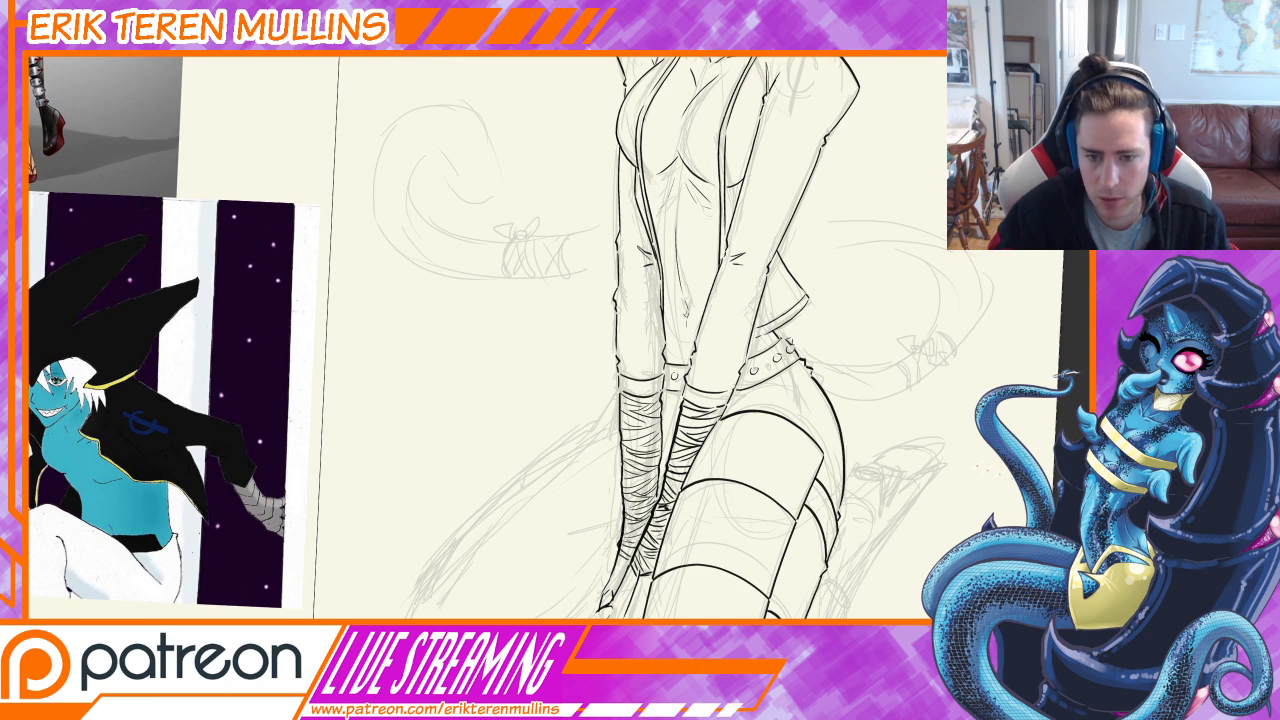
pyautogui.moveTo(661, 474); pyautogui.dragTo(657, 499)
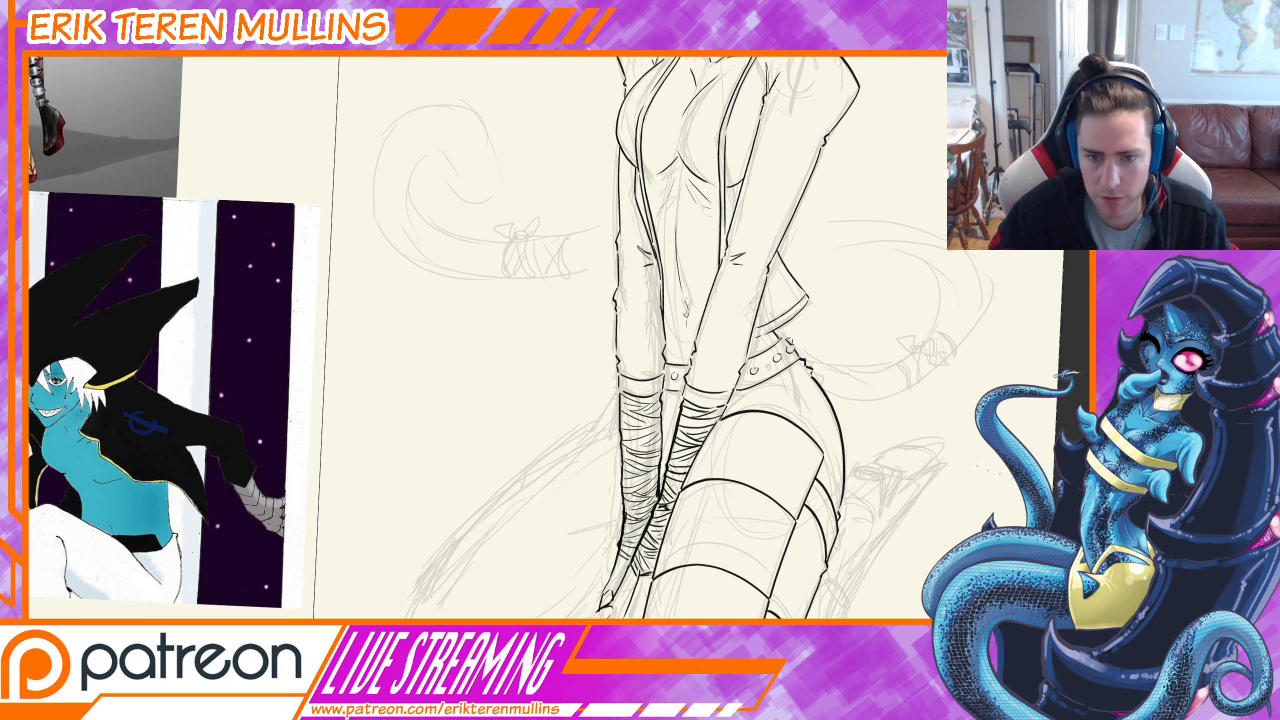
pyautogui.moveTo(661, 452)
pyautogui.mouseDown()
pyautogui.moveTo(661, 402)
pyautogui.moveTo(620, 412)
pyautogui.mouseUp()
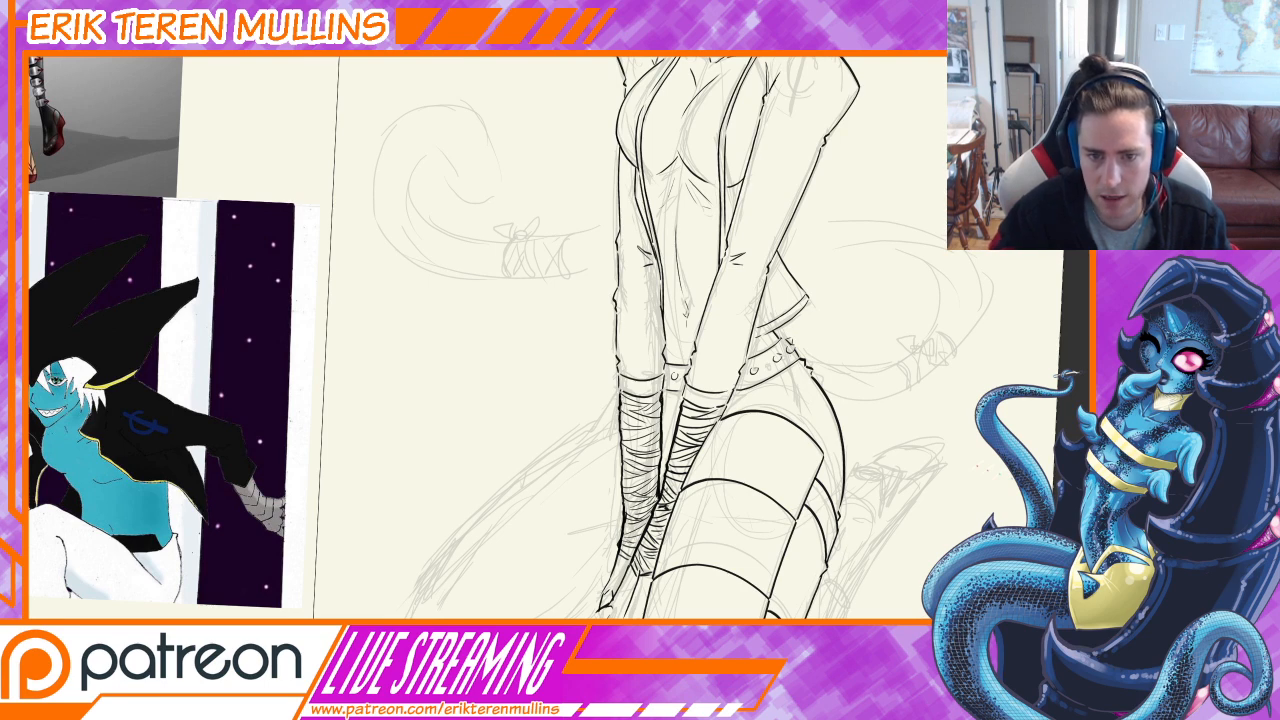
pyautogui.moveTo(618, 557); pyautogui.dragTo(601, 603)
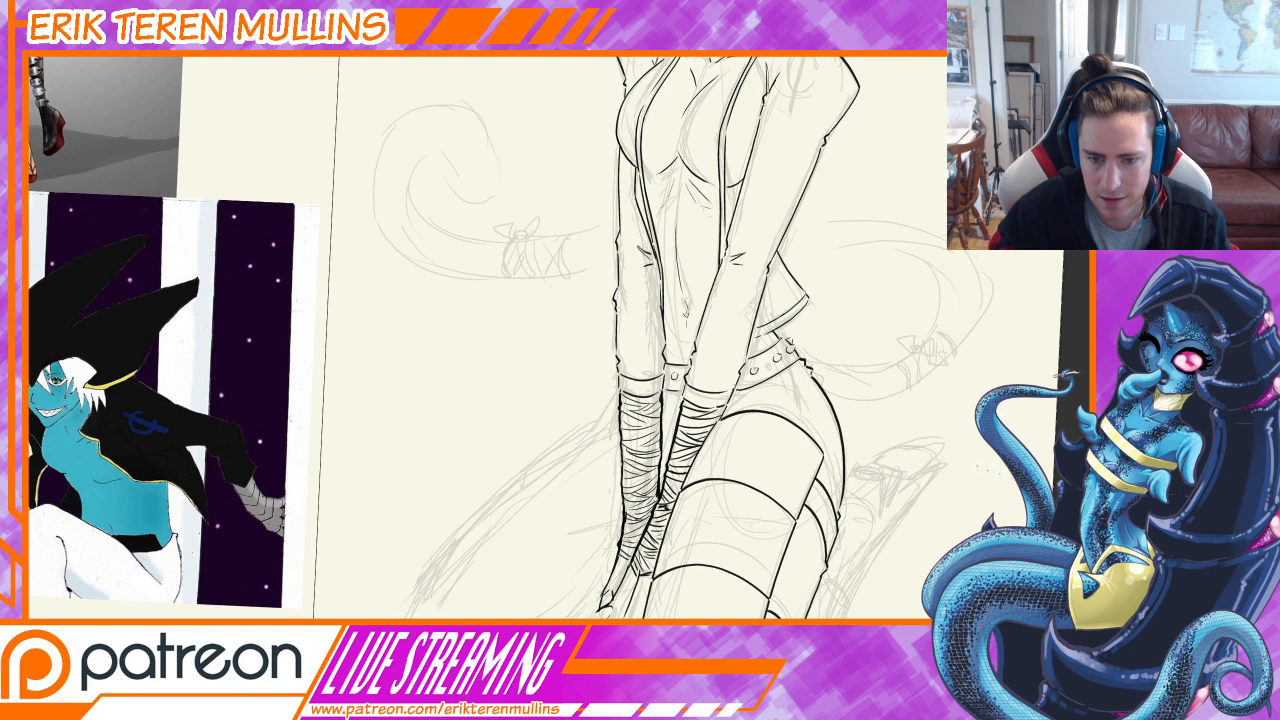
pyautogui.moveTo(676, 484); pyautogui.dragTo(674, 499)
pyautogui.moveTo(680, 420); pyautogui.dragTo(681, 460)
pyautogui.moveTo(723, 451)
pyautogui.mouseDown()
pyautogui.moveTo(715, 471)
pyautogui.moveTo(703, 432)
pyautogui.mouseUp()
pyautogui.hotkey('ctrl', 'z')
# Step: Ink the near knee's rounded outline from below the lowest legging band down and around its underside
pyautogui.moveTo(722, 539); pyautogui.dragTo(753, 289)
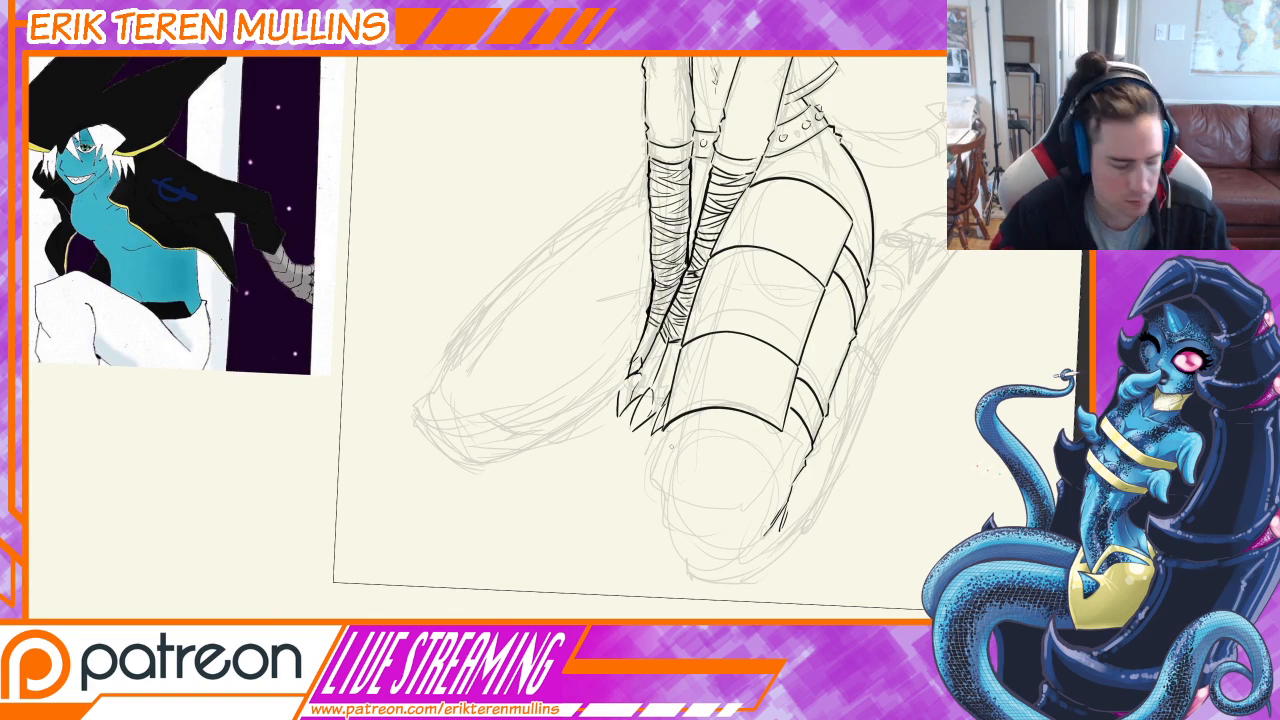
pyautogui.moveTo(664, 430); pyautogui.dragTo(659, 476)
pyautogui.hotkey('ctrl', 'z')
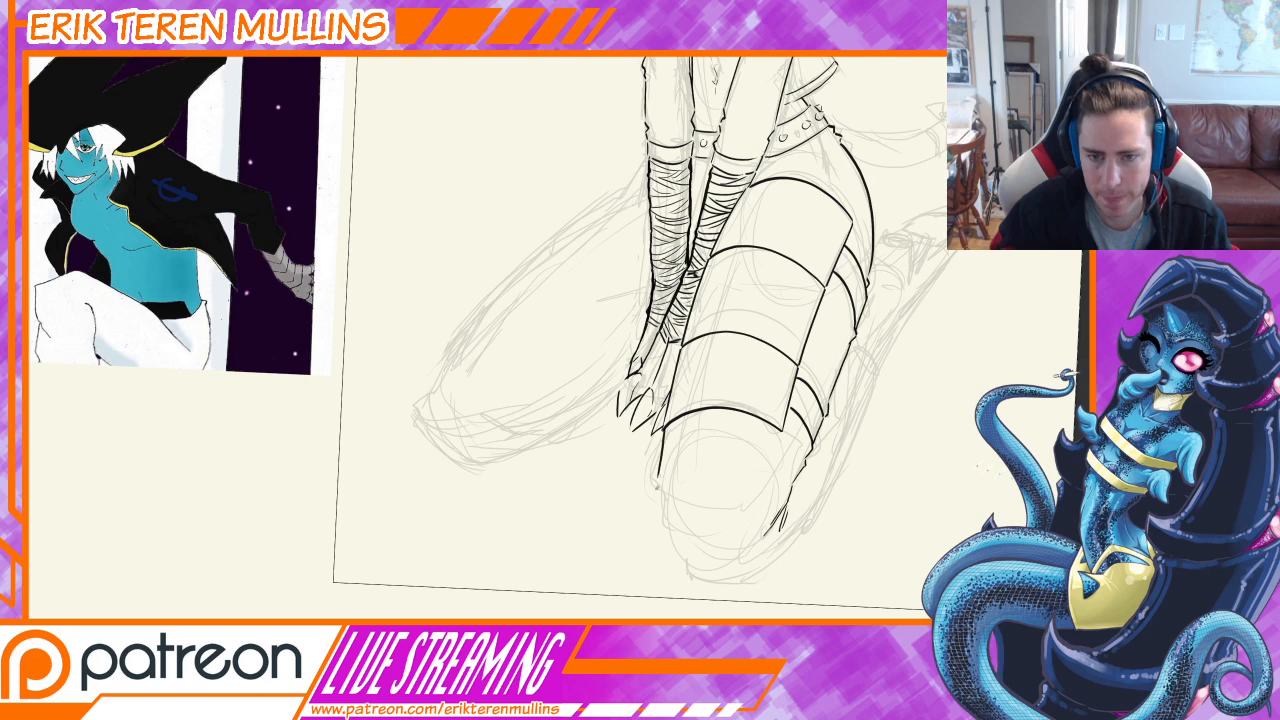
pyautogui.hotkey('ctrl', 'z')
pyautogui.moveTo(664, 431); pyautogui.dragTo(653, 481)
pyautogui.hotkey('ctrl', 'z')
pyautogui.moveTo(663, 430)
pyautogui.mouseDown()
pyautogui.moveTo(656, 514)
pyautogui.moveTo(691, 554)
pyautogui.moveTo(738, 564)
pyautogui.moveTo(802, 529)
pyautogui.mouseUp()
pyautogui.moveTo(818, 528)
pyautogui.mouseDown()
pyautogui.moveTo(716, 566)
pyautogui.moveTo(724, 575)
pyautogui.moveTo(664, 578)
pyautogui.mouseUp()
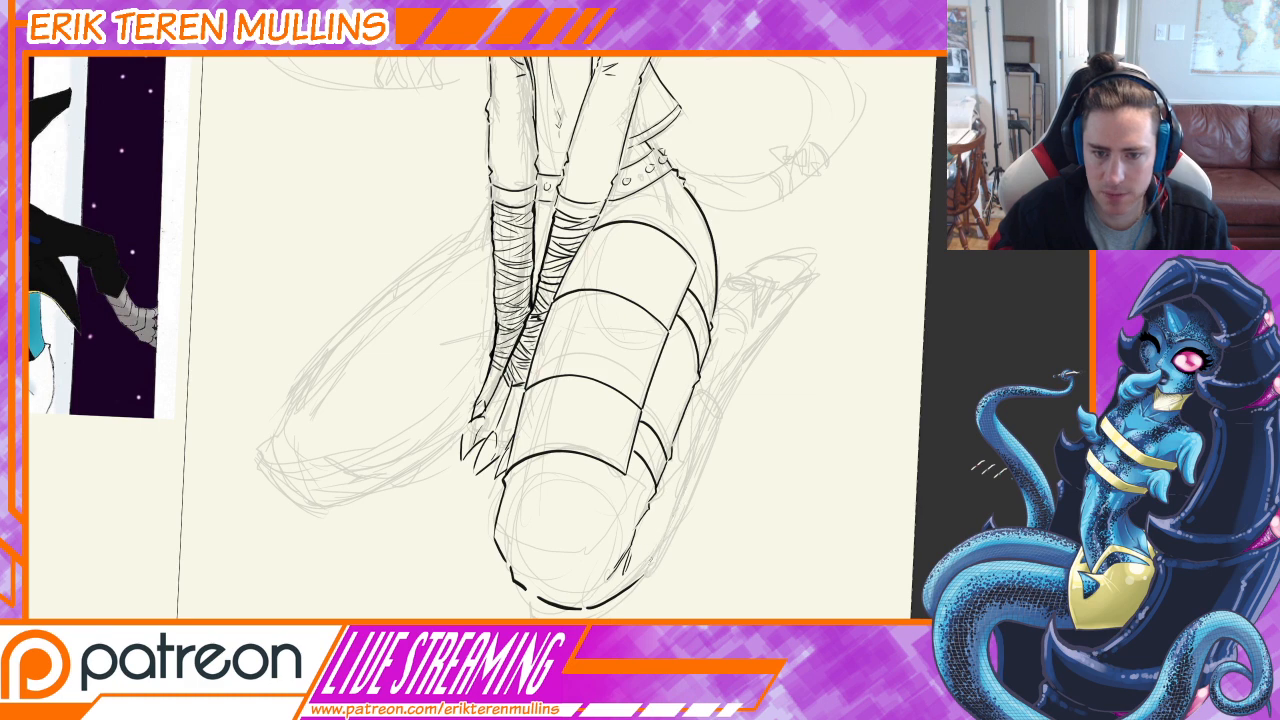
# Step: Ink the line beside the near knee and the outer edge of the folded lower leg up toward the ankle
pyautogui.moveTo(641, 574); pyautogui.dragTo(660, 530)
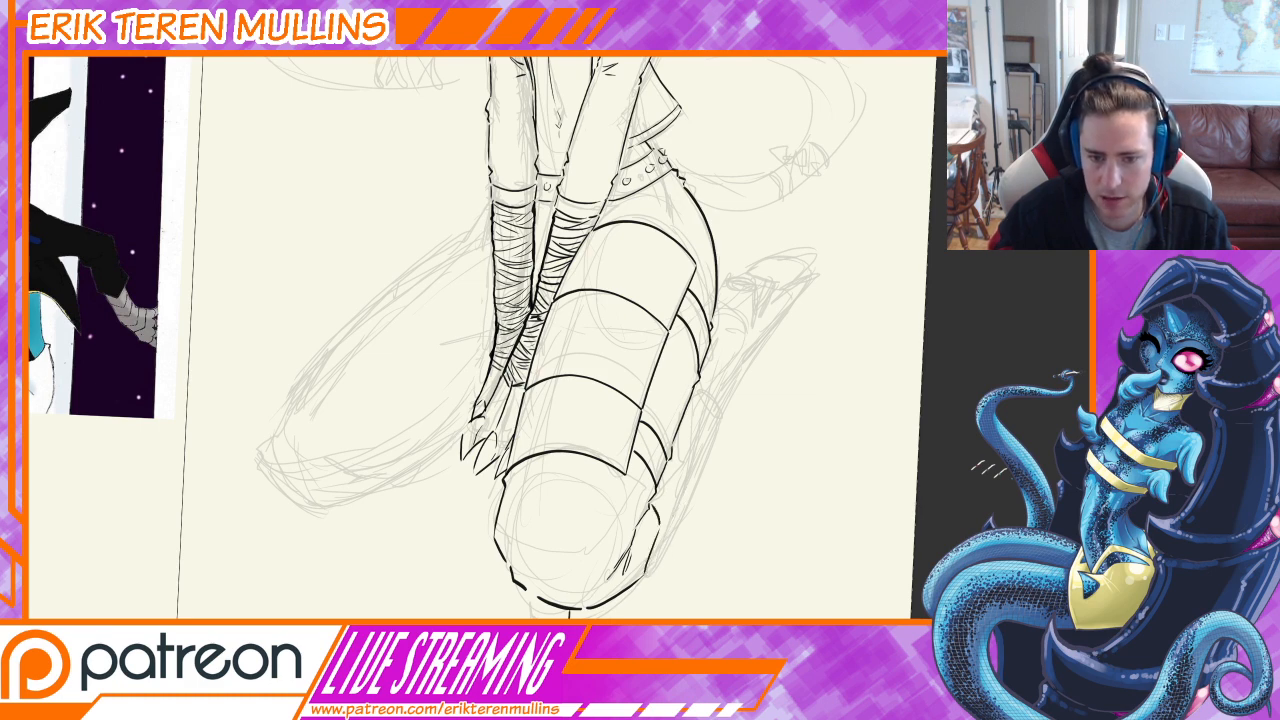
pyautogui.moveTo(618, 617)
pyautogui.mouseDown()
pyautogui.moveTo(668, 571)
pyautogui.moveTo(746, 372)
pyautogui.moveTo(732, 370)
pyautogui.moveTo(682, 466)
pyautogui.mouseUp()
pyautogui.hotkey('ctrl', 'z')
pyautogui.moveTo(720, 378); pyautogui.dragTo(664, 514)
pyautogui.hotkey('ctrl', 'z')
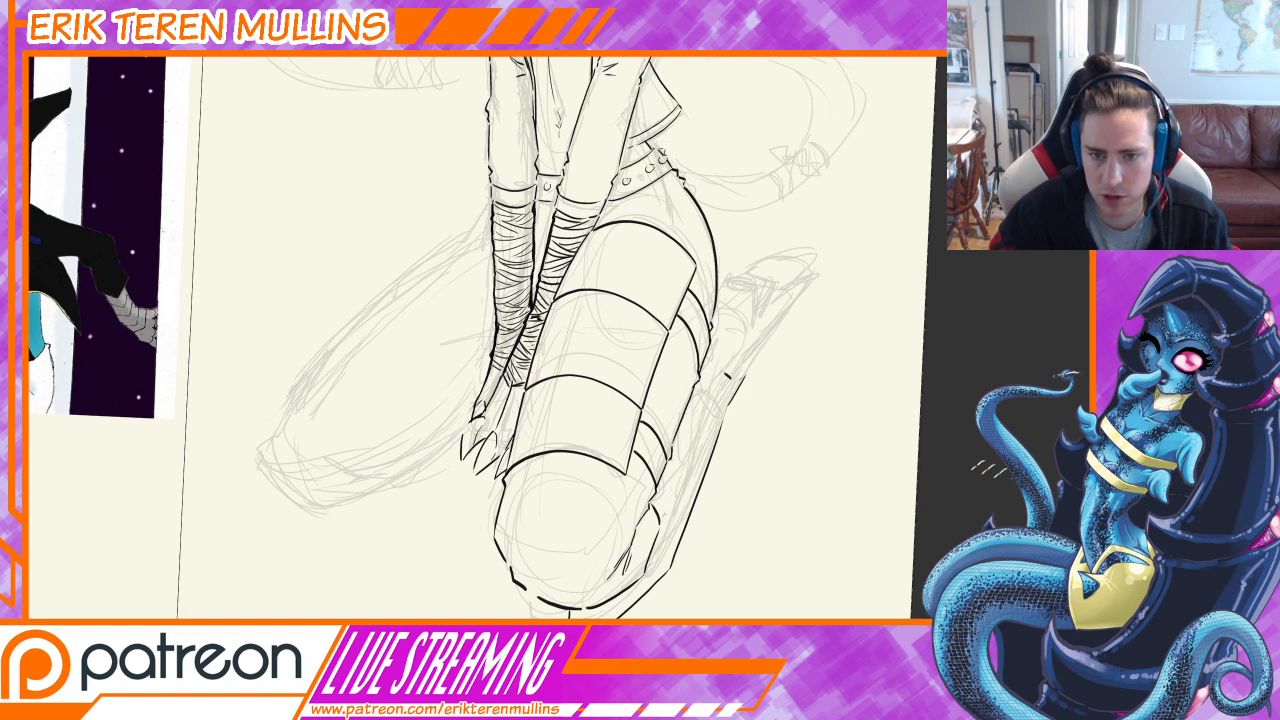
# Step: Ink the inner edge of the near lower leg and add short band lines near the knee and upper calf
pyautogui.moveTo(708, 398); pyautogui.dragTo(662, 518)
pyautogui.moveTo(718, 377)
pyautogui.mouseDown()
pyautogui.moveTo(705, 403)
pyautogui.moveTo(717, 399)
pyautogui.mouseUp()
pyautogui.hotkey('ctrl', 'z')
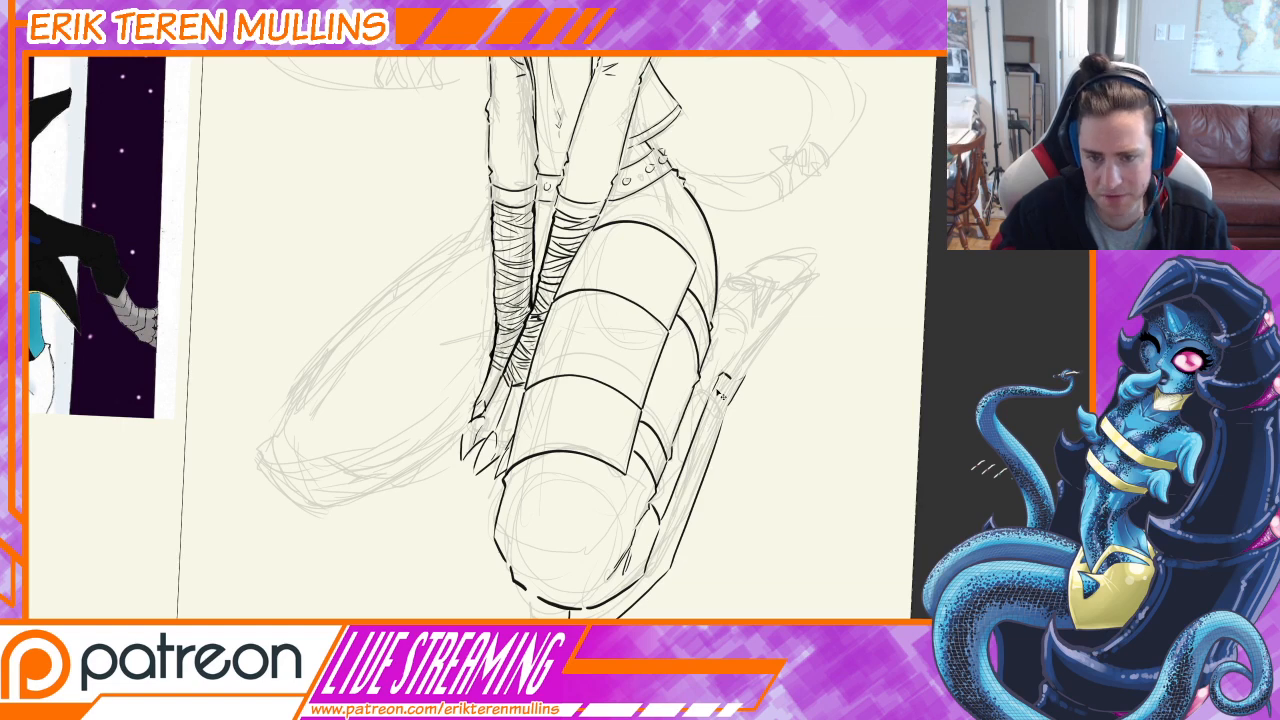
pyautogui.hotkey('ctrl', 'z')
pyautogui.hotkey('ctrl', 'z')
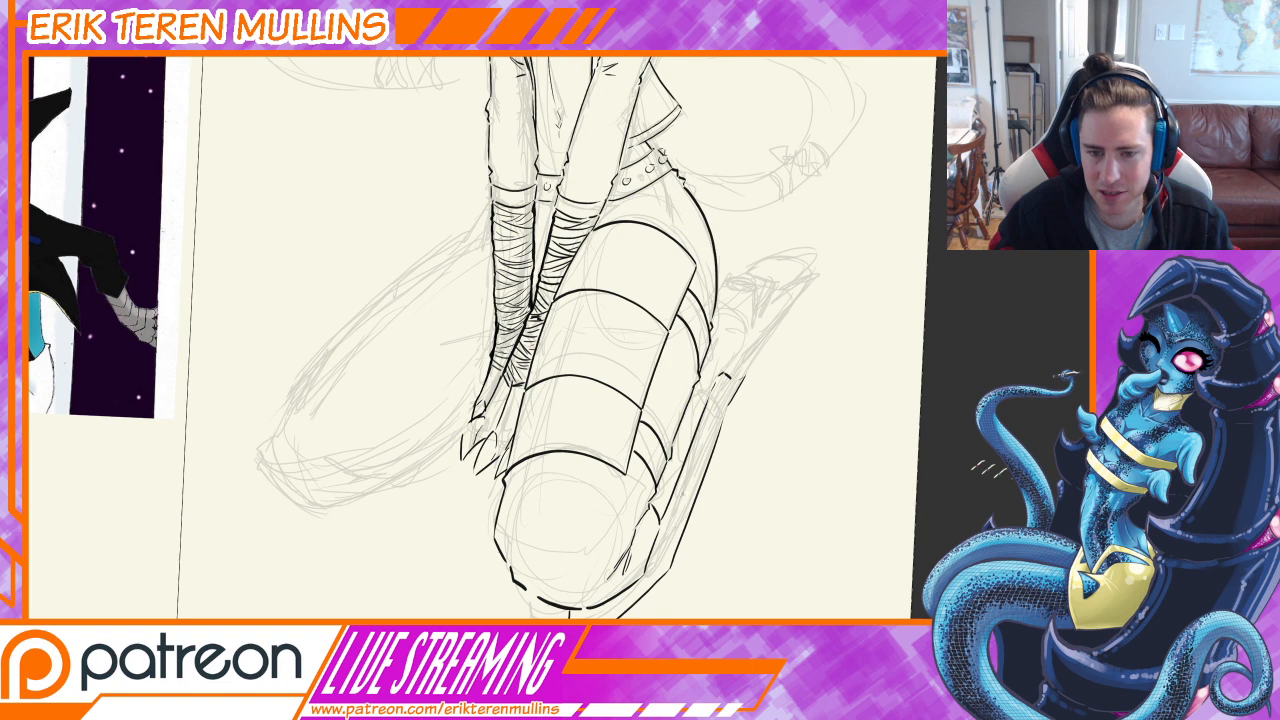
pyautogui.moveTo(687, 497); pyautogui.dragTo(671, 525)
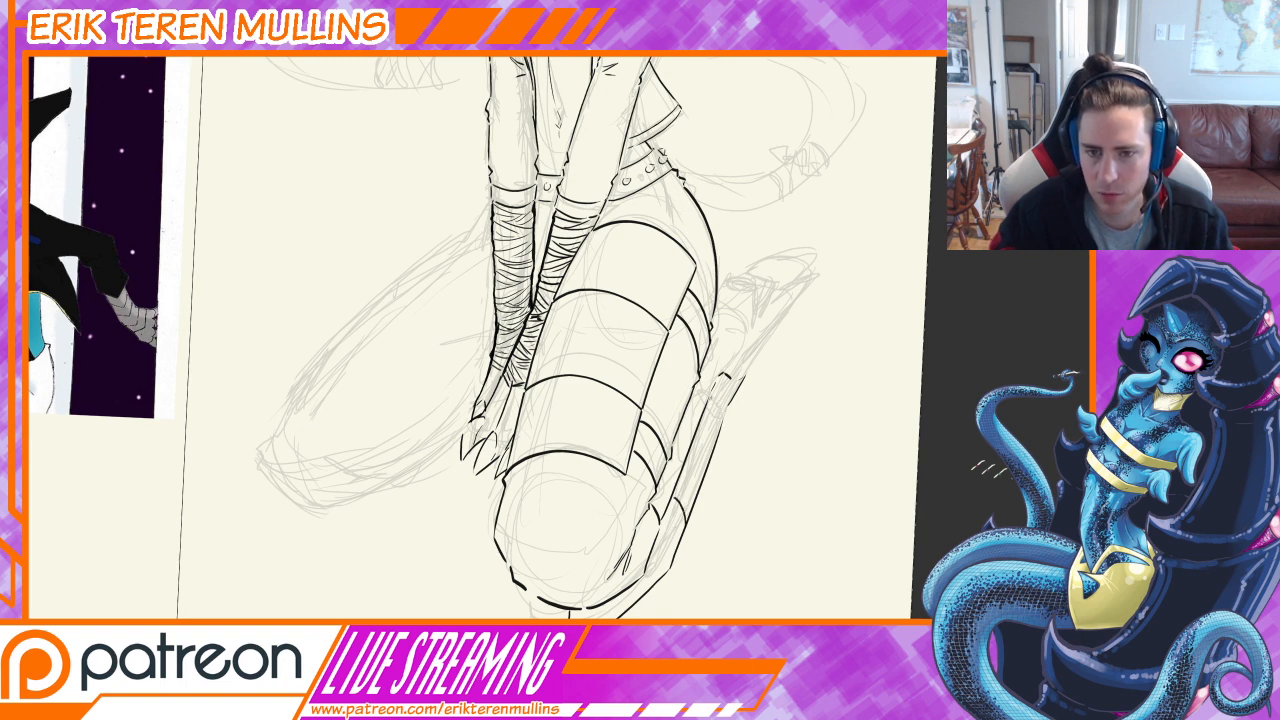
pyautogui.moveTo(727, 407); pyautogui.dragTo(741, 393)
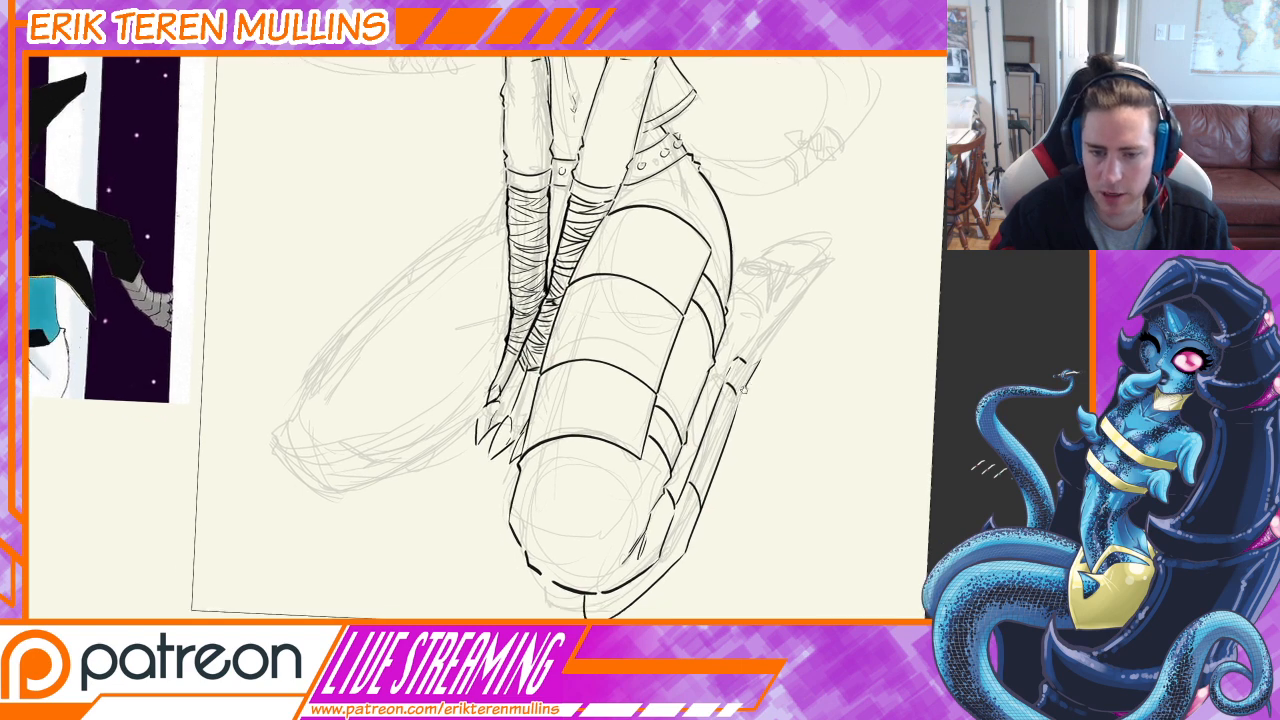
# Step: Redraw the lower edge of the folded shin where it curves beneath the near knee
pyautogui.moveTo(620, 609)
pyautogui.mouseDown()
pyautogui.moveTo(594, 619)
pyautogui.moveTo(657, 567)
pyautogui.moveTo(596, 619)
pyautogui.mouseUp()
pyautogui.hotkey('ctrl', 'z')
pyautogui.hotkey('ctrl', 'z')
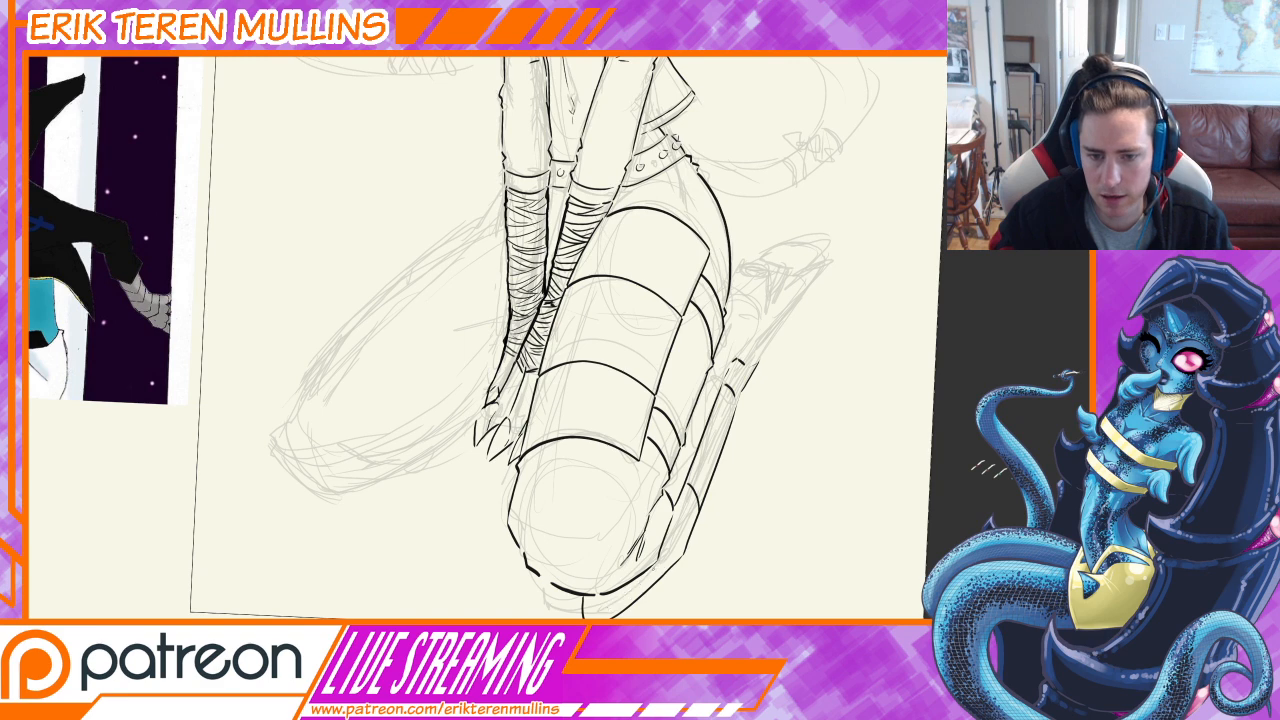
pyautogui.moveTo(658, 562); pyautogui.dragTo(596, 616)
pyautogui.hotkey('ctrl', 'z')
pyautogui.moveTo(659, 562); pyautogui.dragTo(598, 618)
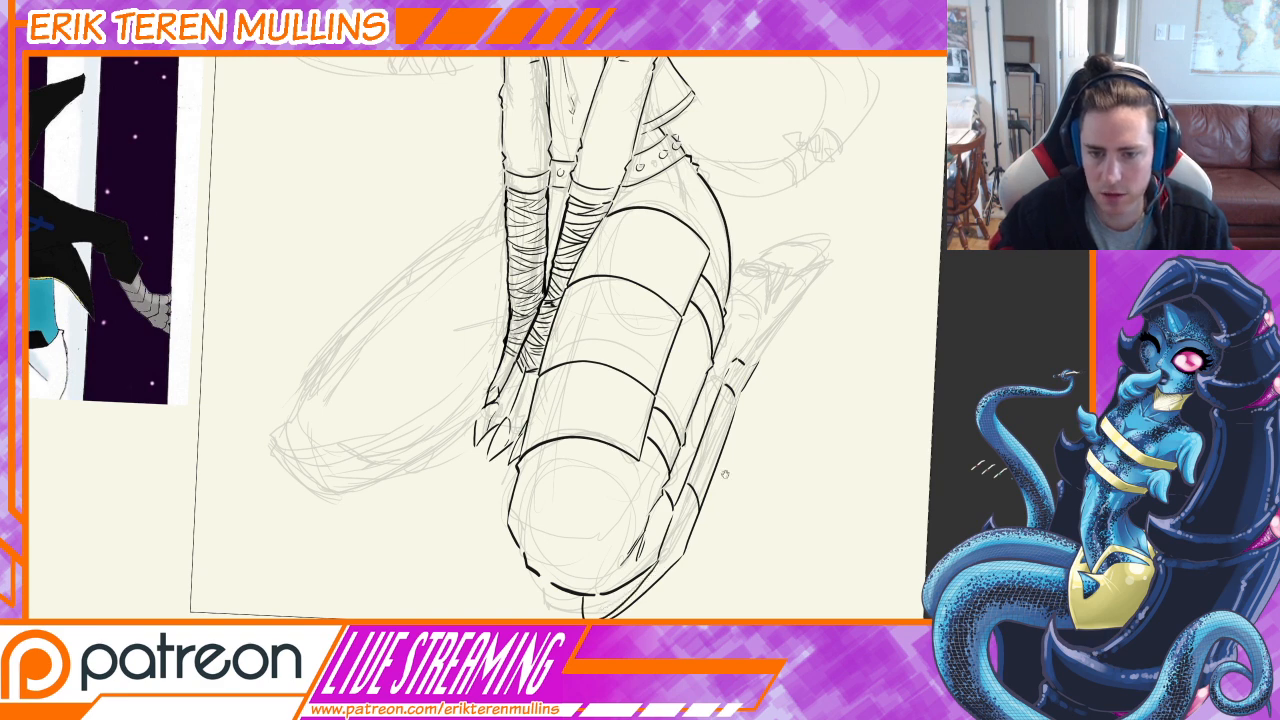
# Step: Add short connecting lines at the near ankle where the lower leg meets the foot
pyautogui.moveTo(735, 463); pyautogui.dragTo(718, 537)
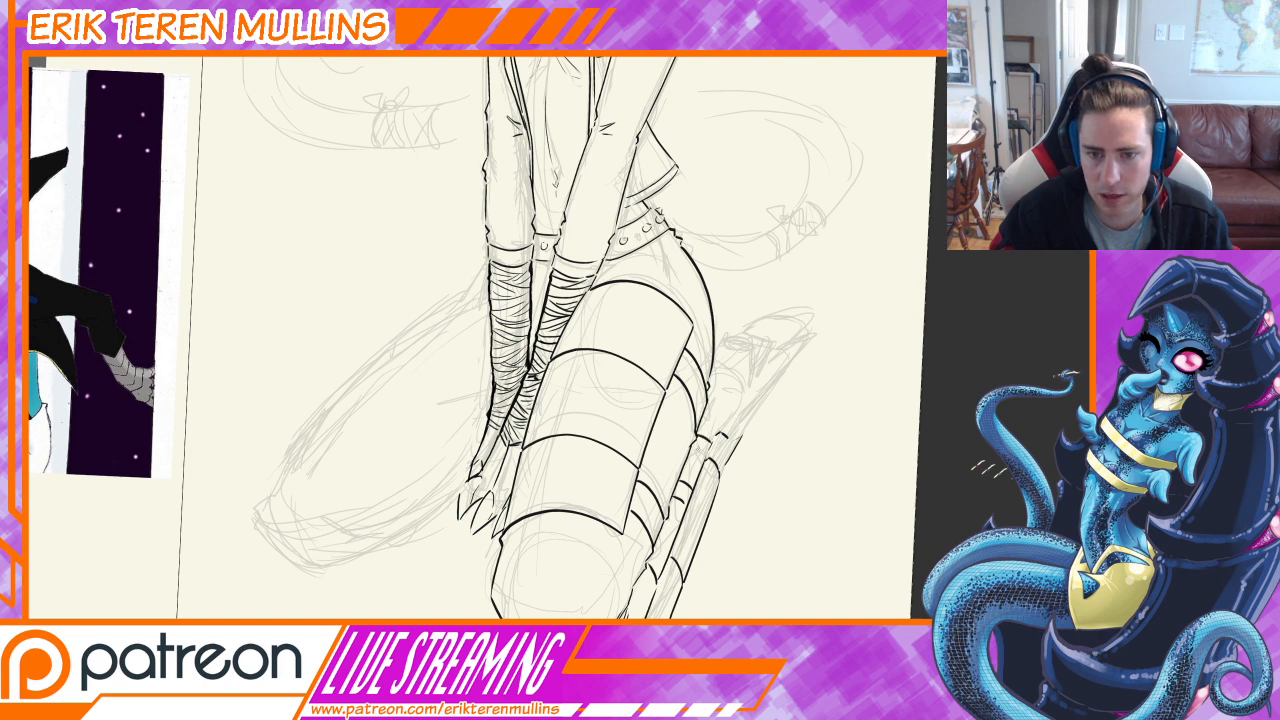
pyautogui.moveTo(695, 446); pyautogui.dragTo(707, 453)
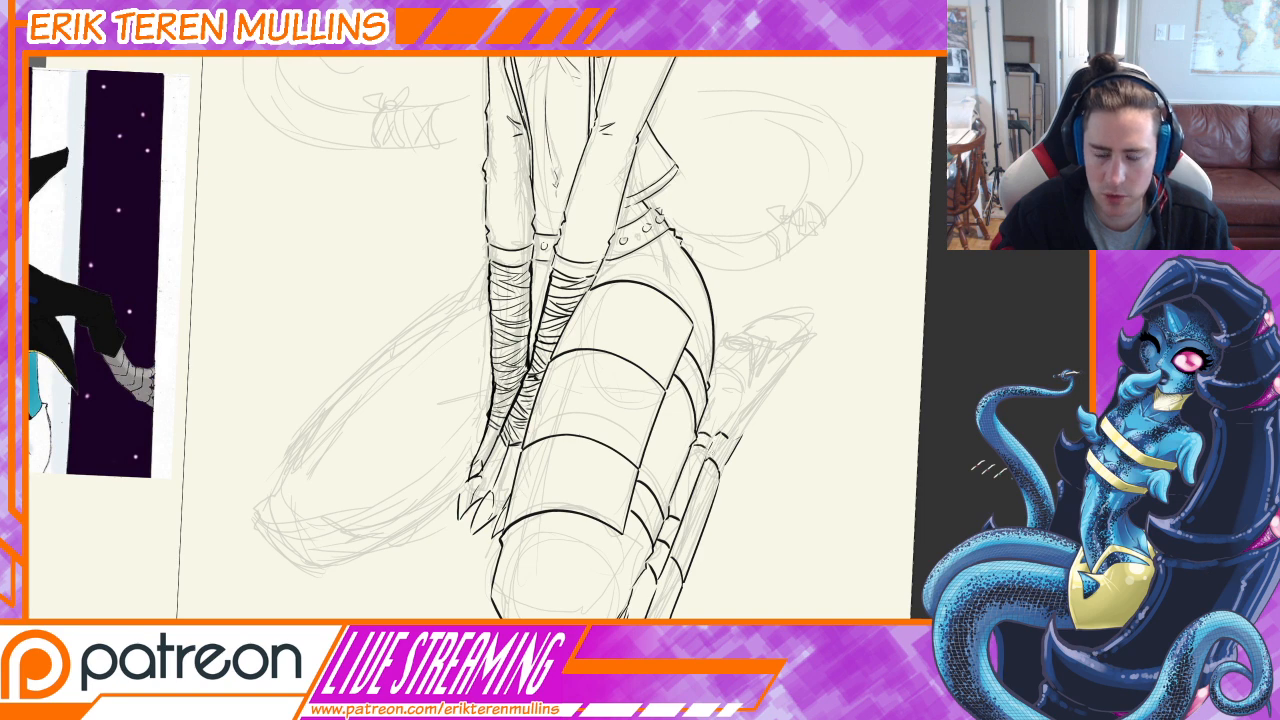
pyautogui.moveTo(757, 419)
pyautogui.mouseDown()
pyautogui.moveTo(680, 496)
pyautogui.moveTo(704, 524)
pyautogui.mouseUp()
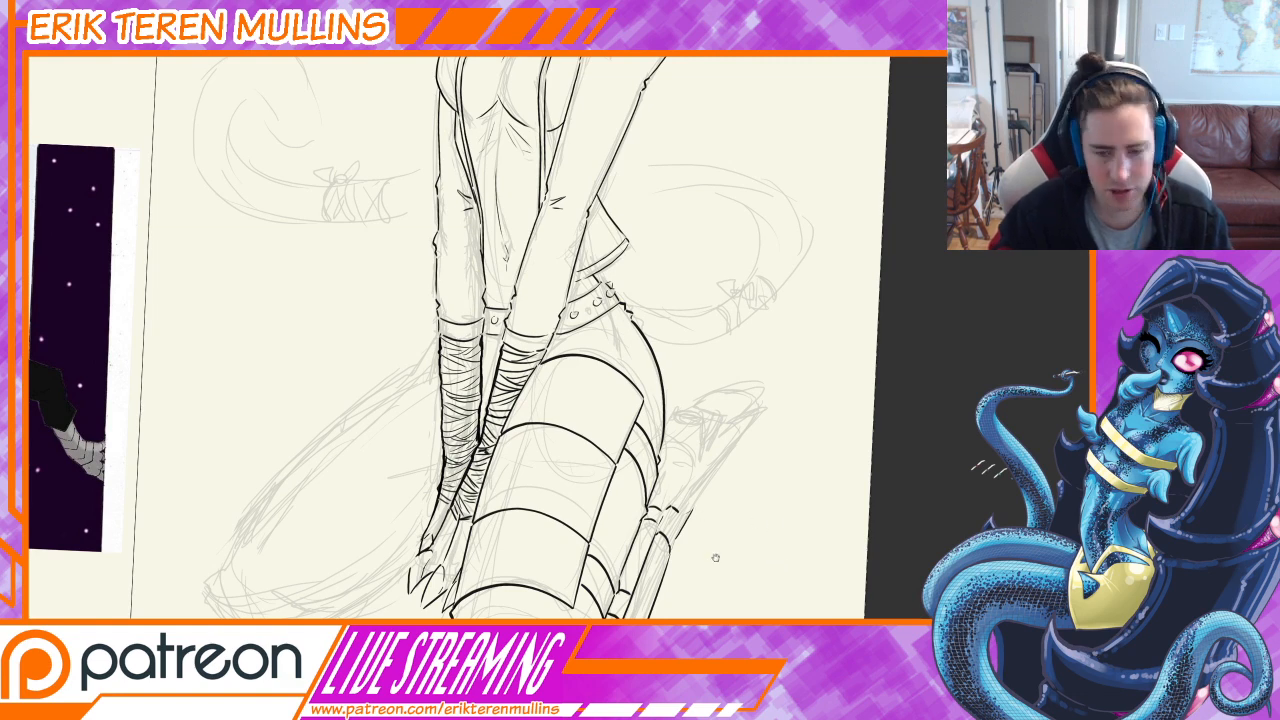
pyautogui.moveTo(714, 551); pyautogui.dragTo(722, 492)
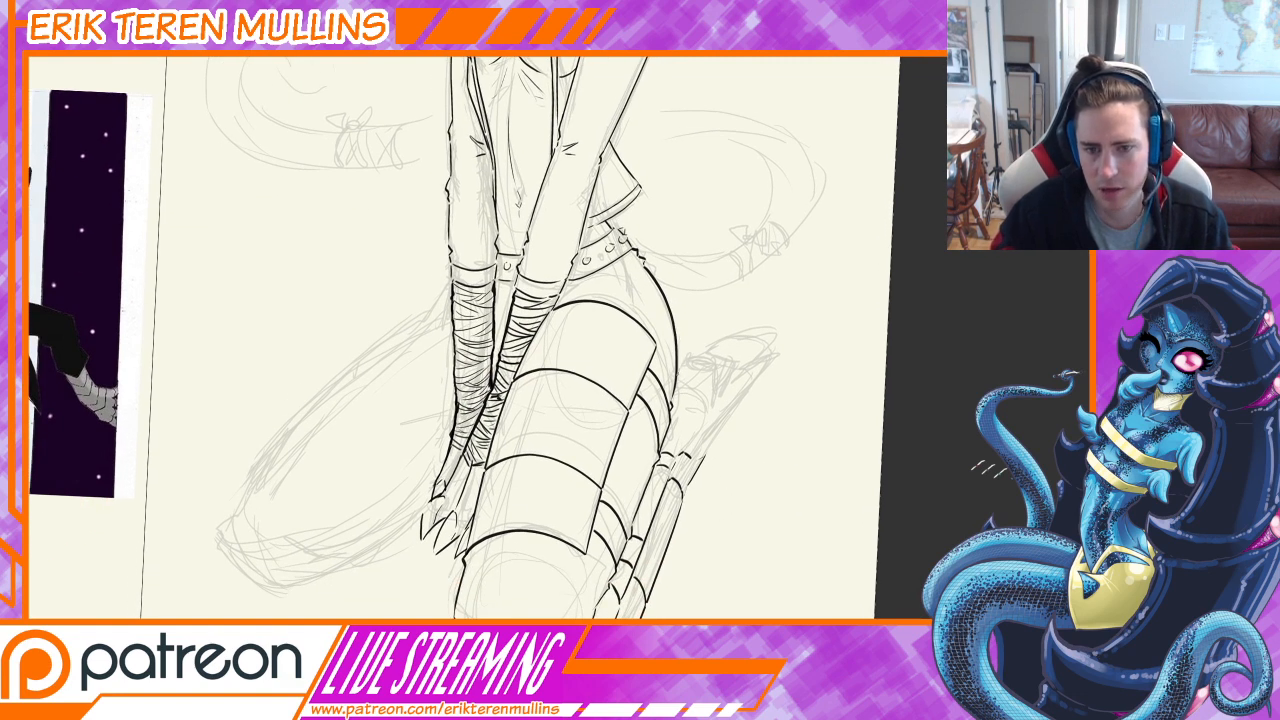
# Step: Ink the near foot behind the thigh with its curved sole, V-shaped strap lines and short side strokes
pyautogui.moveTo(692, 358)
pyautogui.mouseDown()
pyautogui.moveTo(709, 360)
pyautogui.moveTo(709, 386)
pyautogui.moveTo(723, 369)
pyautogui.moveTo(711, 389)
pyautogui.moveTo(757, 340)
pyautogui.moveTo(751, 353)
pyautogui.moveTo(759, 340)
pyautogui.moveTo(782, 354)
pyautogui.moveTo(757, 362)
pyautogui.moveTo(766, 374)
pyautogui.moveTo(765, 352)
pyautogui.moveTo(733, 367)
pyautogui.mouseUp()
pyautogui.hotkey('ctrl', 'z')
pyautogui.hotkey('ctrl', 'z')
pyautogui.hotkey('ctrl', 'z')
pyautogui.hotkey('ctrl', 'z')
pyautogui.hotkey('ctrl', 'z')
pyautogui.hotkey('ctrl', 'z')
pyautogui.hotkey('ctrl', 'z')
pyautogui.hotkey('ctrl', 'z')
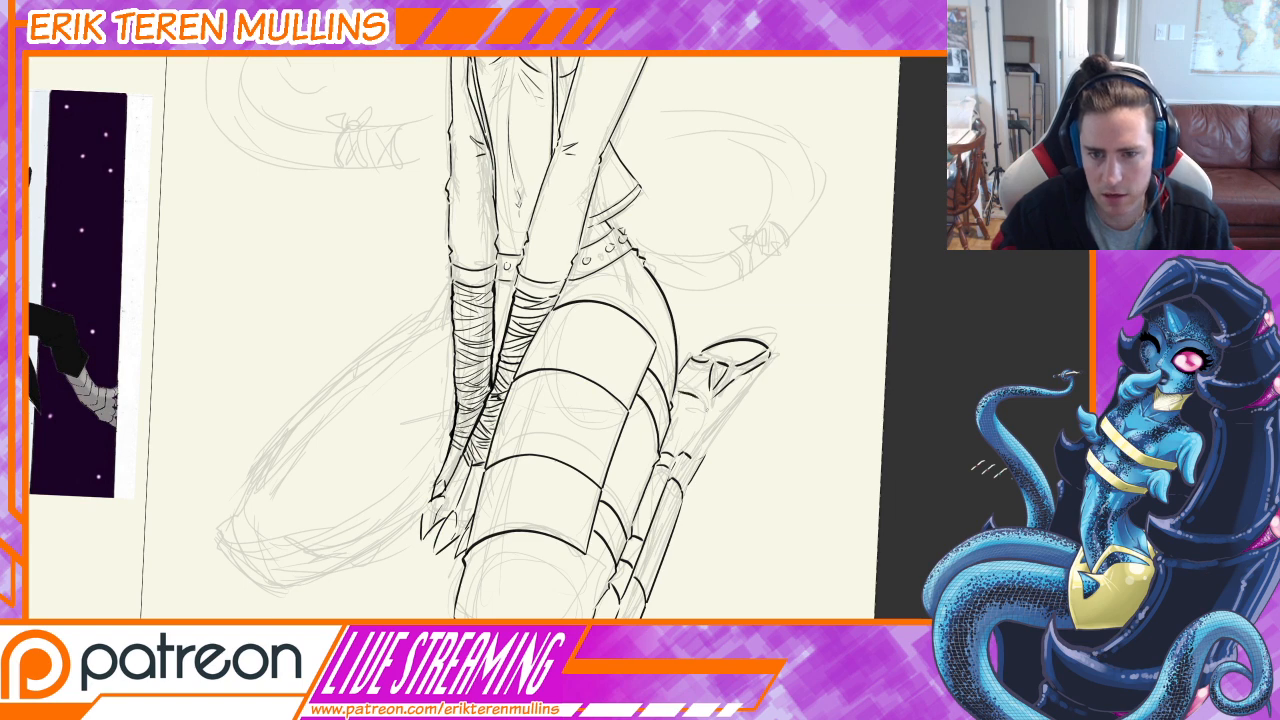
# Step: Ink the near foot's outer edge from the sole down to the ankle
pyautogui.hotkey('ctrl', 'z')
pyautogui.moveTo(769, 362); pyautogui.dragTo(716, 426)
pyautogui.hotkey('ctrl', 'z')
pyautogui.moveTo(759, 386); pyautogui.dragTo(698, 459)
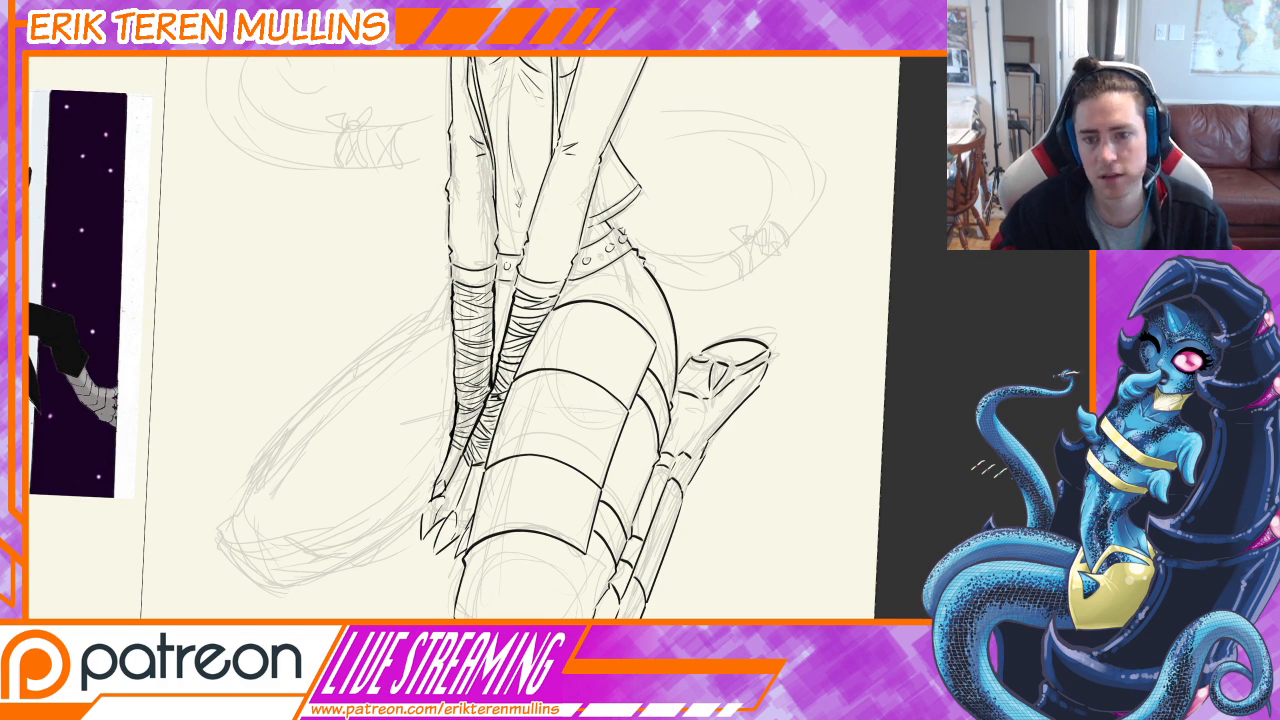
# Step: Add a short ink line beneath the near knee beside the folded lower leg
pyautogui.moveTo(697, 455); pyautogui.dragTo(719, 396)
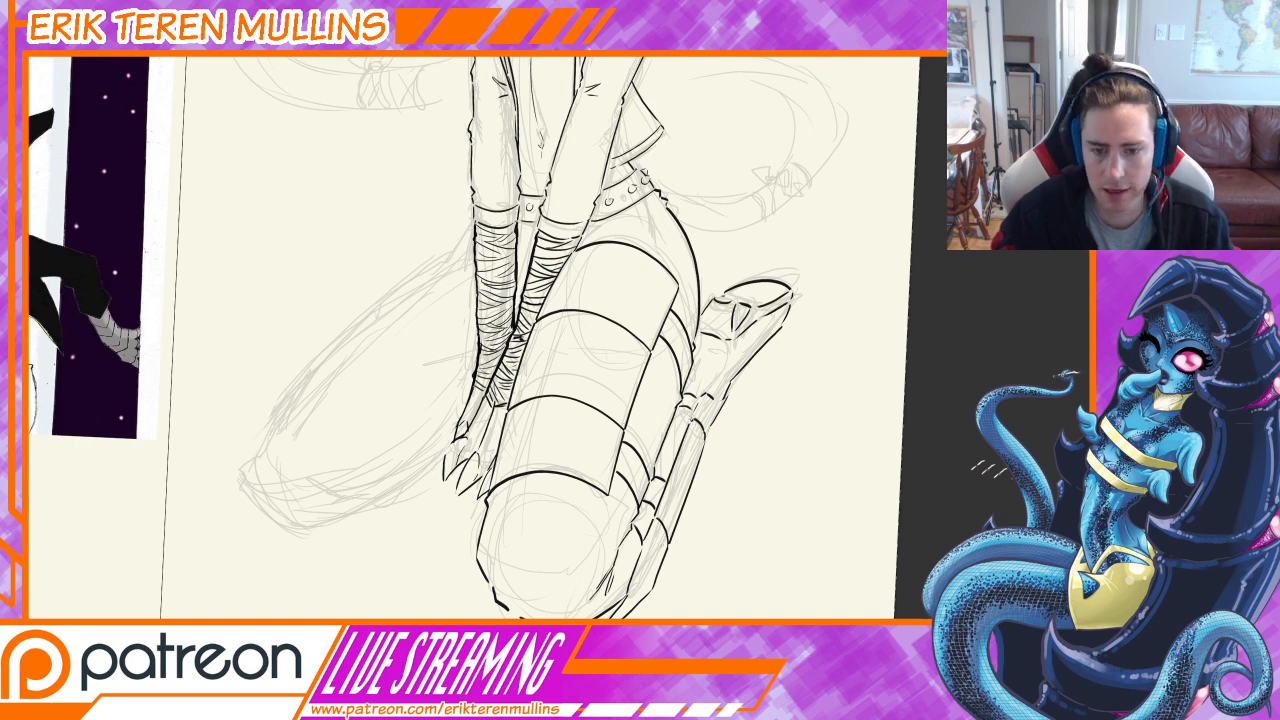
pyautogui.moveTo(660, 558); pyautogui.dragTo(740, 533)
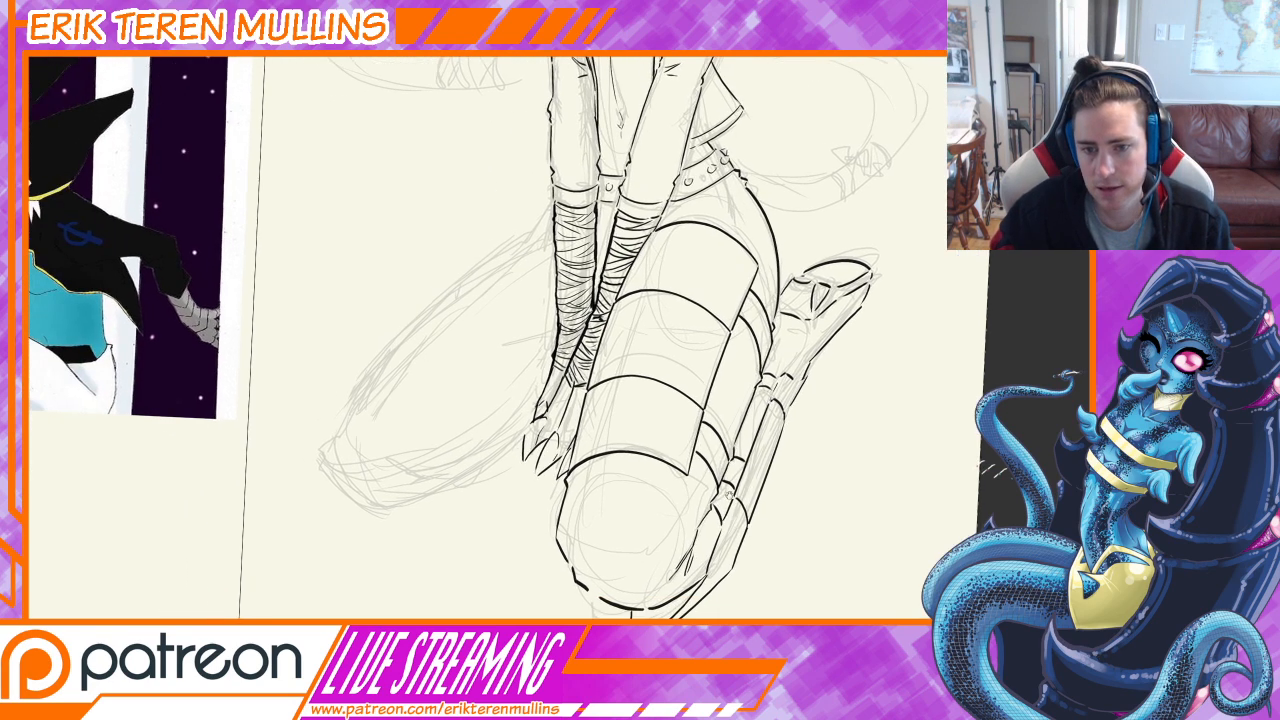
pyautogui.moveTo(611, 605); pyautogui.dragTo(616, 618)
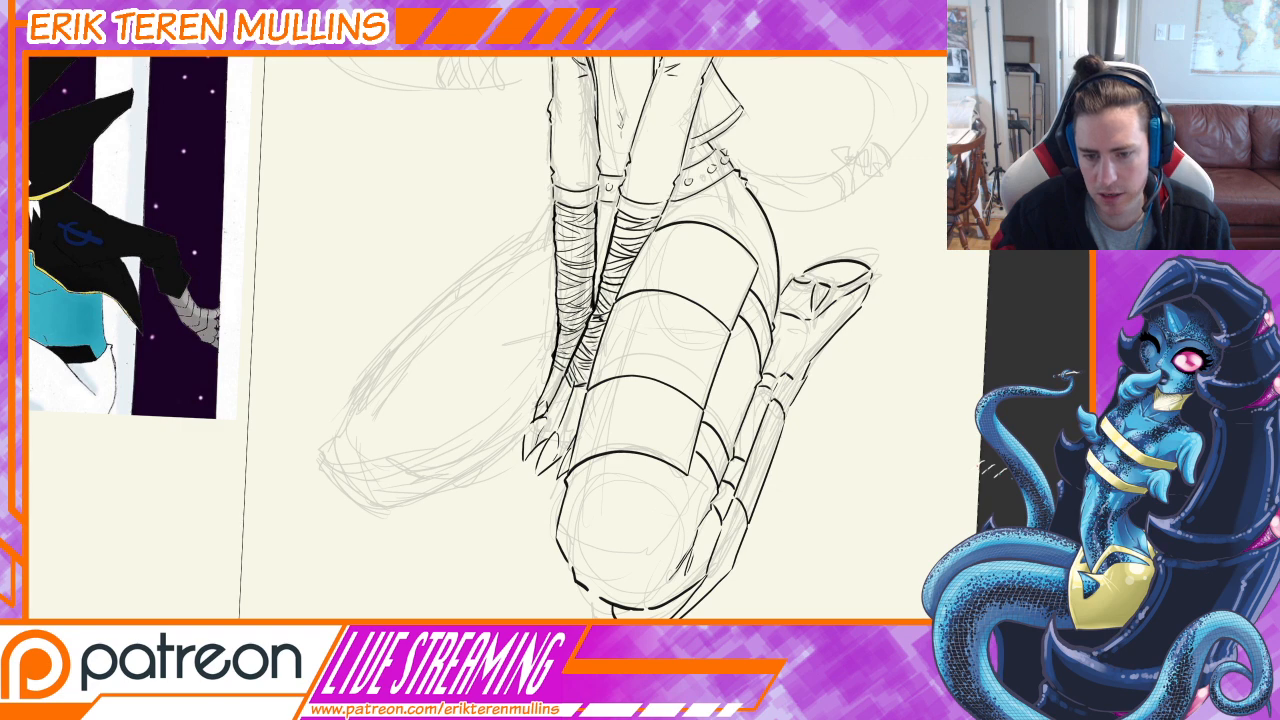
# Step: Ink the far leg's outline along the thigh and around the knee, with crease lines at the knee and beside the hand
pyautogui.moveTo(600, 350); pyautogui.dragTo(520, 485)
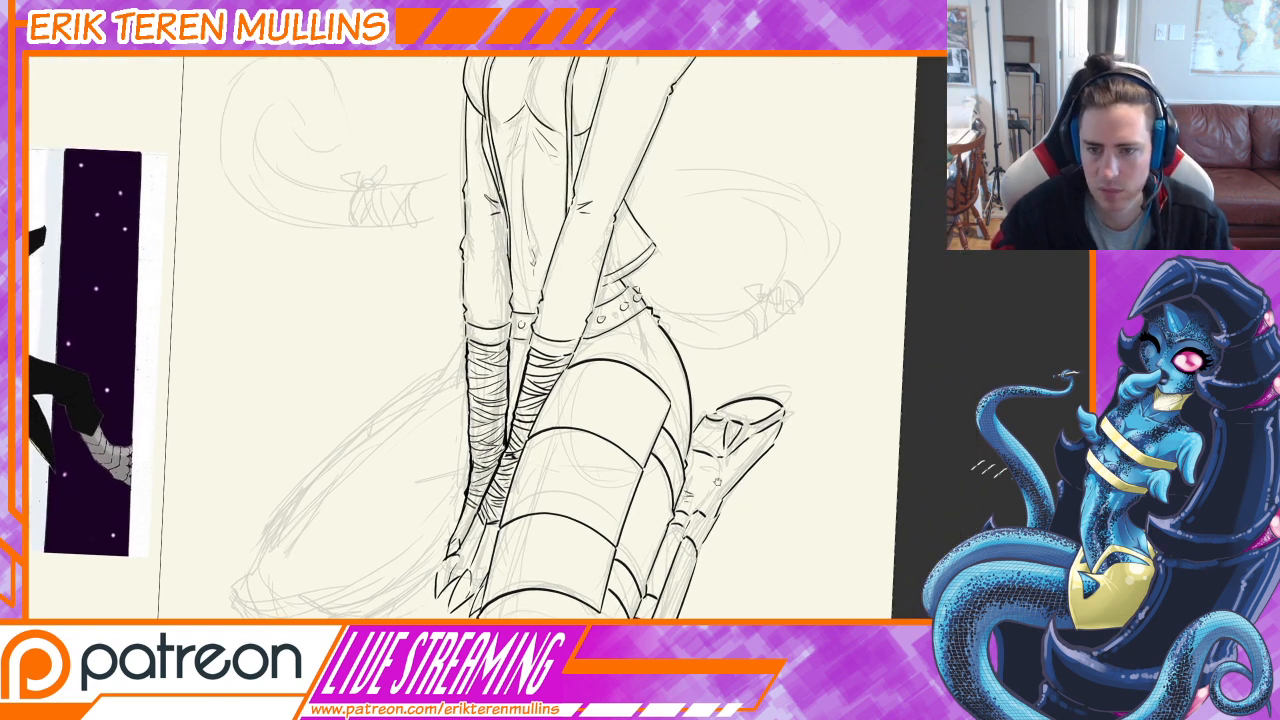
pyautogui.moveTo(653, 485); pyautogui.dragTo(840, 430)
pyautogui.moveTo(738, 423); pyautogui.dragTo(872, 425)
pyautogui.moveTo(775, 299); pyautogui.dragTo(616, 442)
pyautogui.hotkey('ctrl', 'z')
pyautogui.moveTo(762, 320)
pyautogui.mouseDown()
pyautogui.moveTo(570, 494)
pyautogui.moveTo(548, 538)
pyautogui.moveTo(600, 582)
pyautogui.mouseUp()
pyautogui.hotkey('ctrl', 'z')
pyautogui.moveTo(548, 536)
pyautogui.mouseDown()
pyautogui.moveTo(620, 605)
pyautogui.moveTo(756, 502)
pyautogui.moveTo(604, 574)
pyautogui.moveTo(622, 582)
pyautogui.mouseUp()
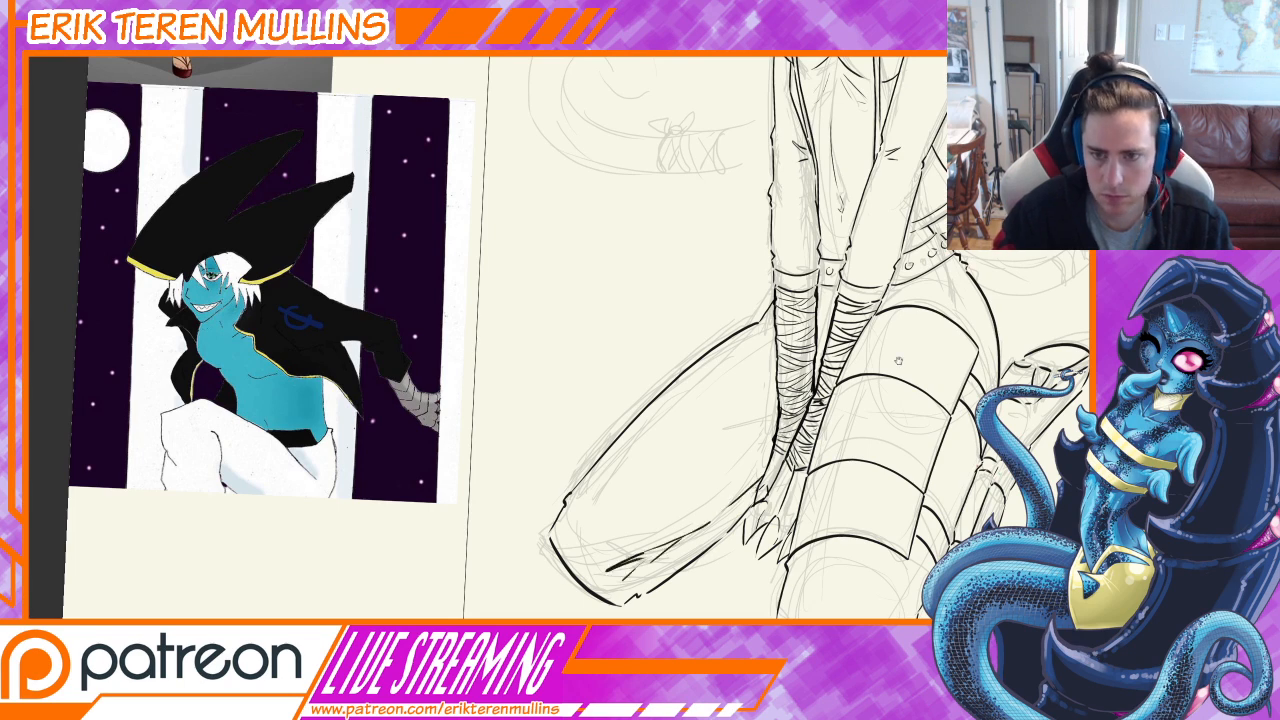
pyautogui.scroll(2, 560, 338)
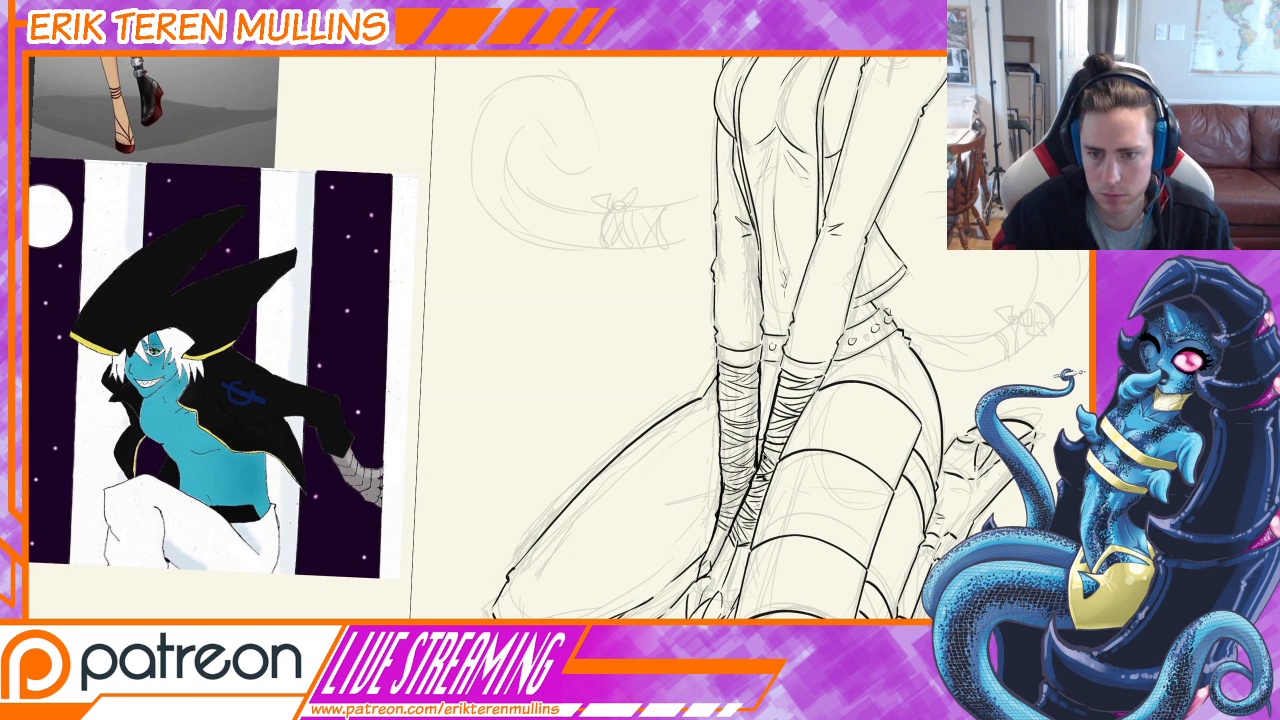
pyautogui.moveTo(720, 479); pyautogui.dragTo(685, 494)
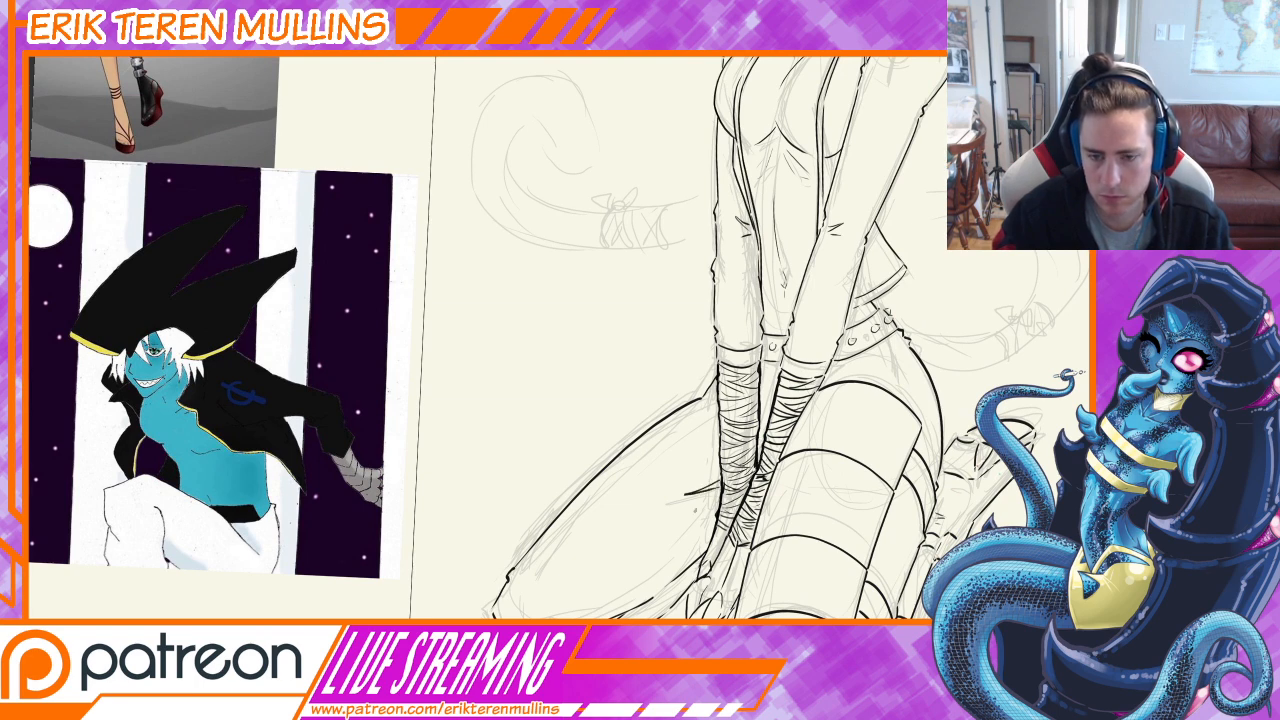
# Step: Ink the curved emblem and its vertical stroke on the jacket's near upper sleeve
pyautogui.scroll(3, 875, 389)
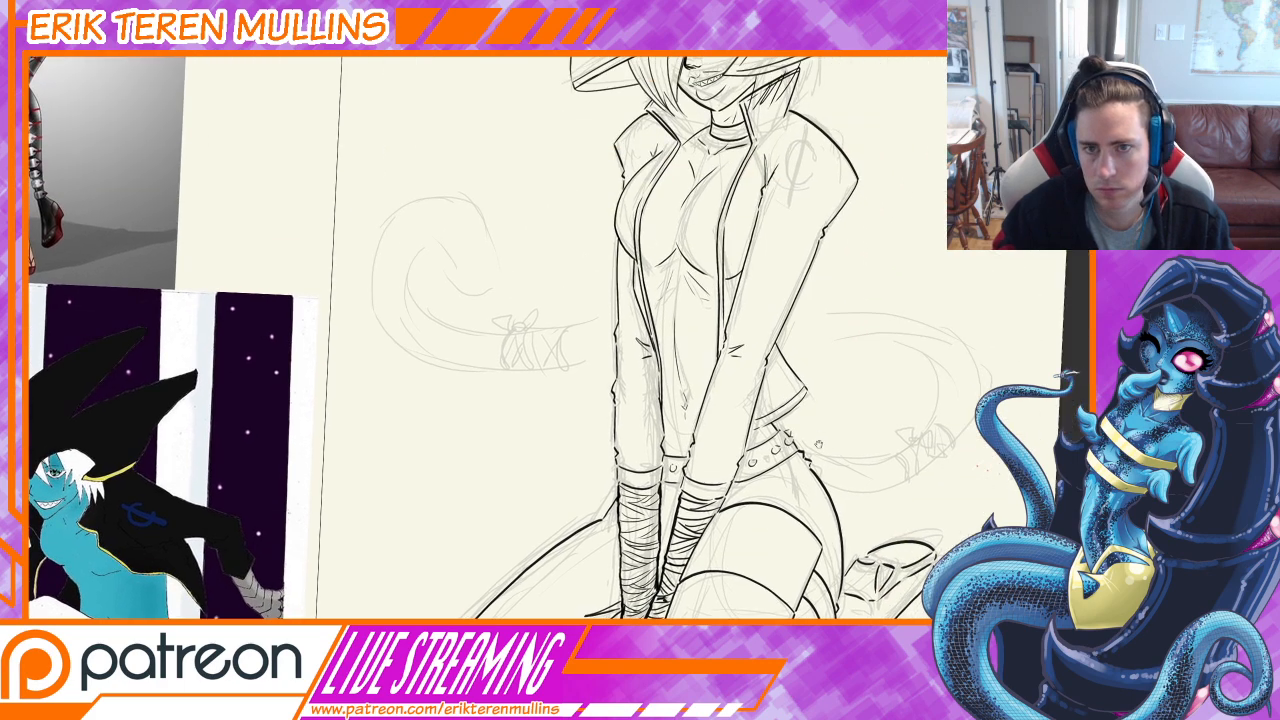
pyautogui.scroll(5, 818, 443)
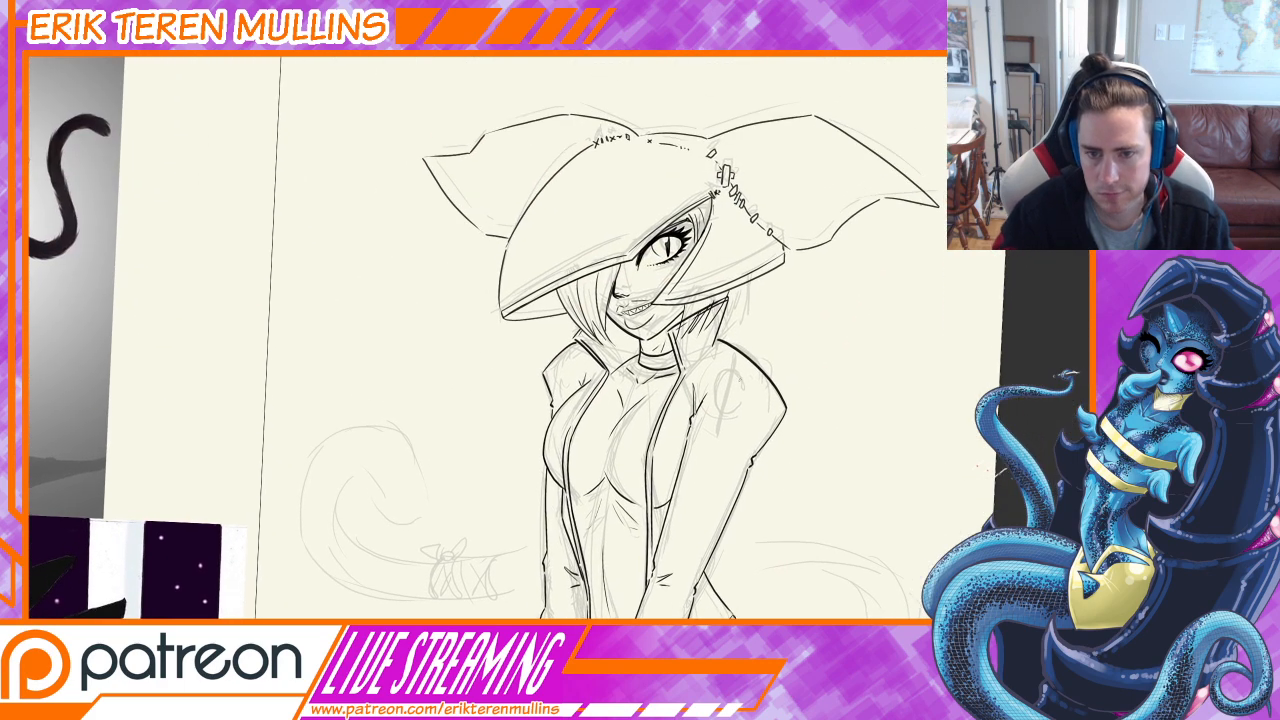
pyautogui.hotkey('ctrl', 'z')
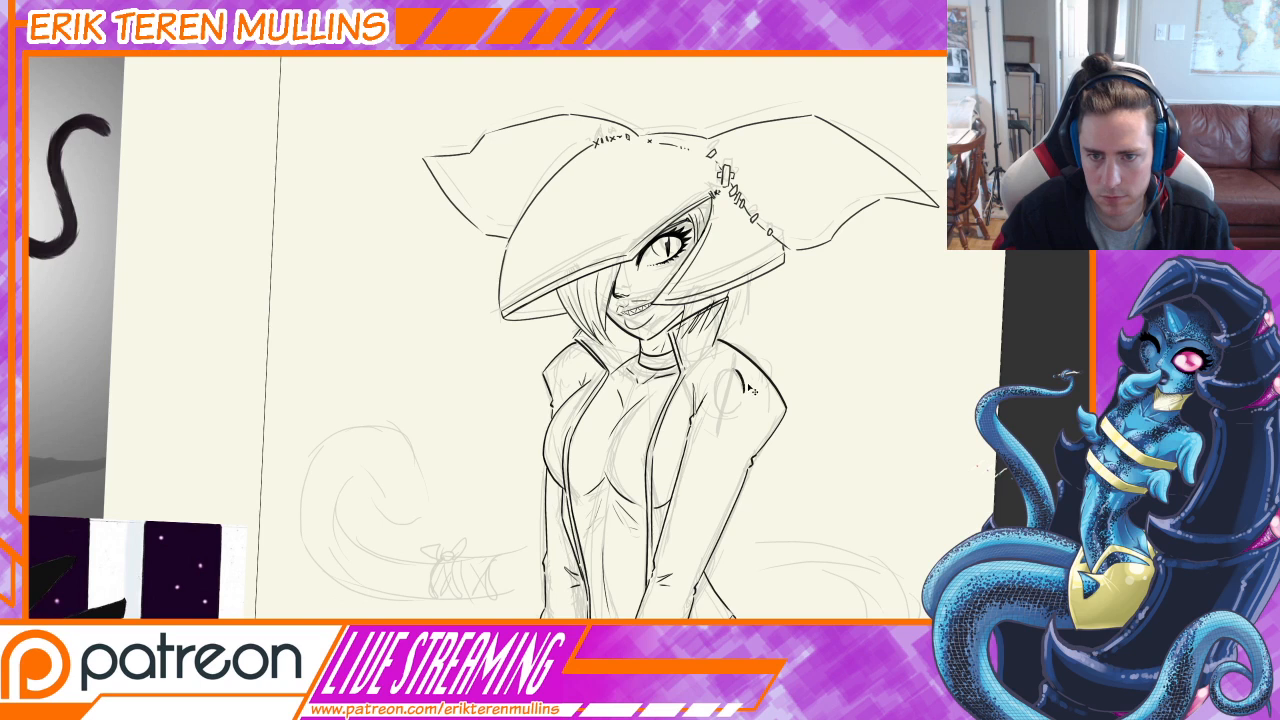
pyautogui.moveTo(743, 370)
pyautogui.mouseDown()
pyautogui.moveTo(736, 395)
pyautogui.moveTo(720, 397)
pyautogui.moveTo(712, 466)
pyautogui.mouseUp()
pyautogui.hotkey('ctrl', 'z')
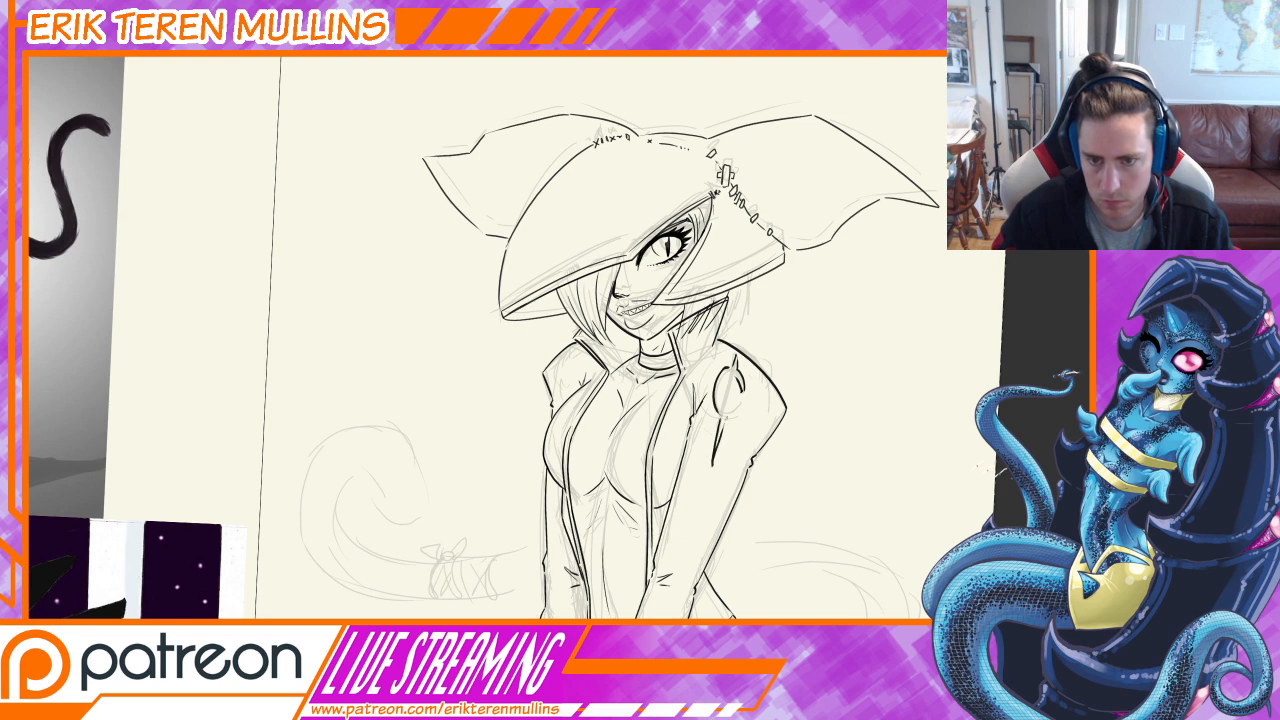